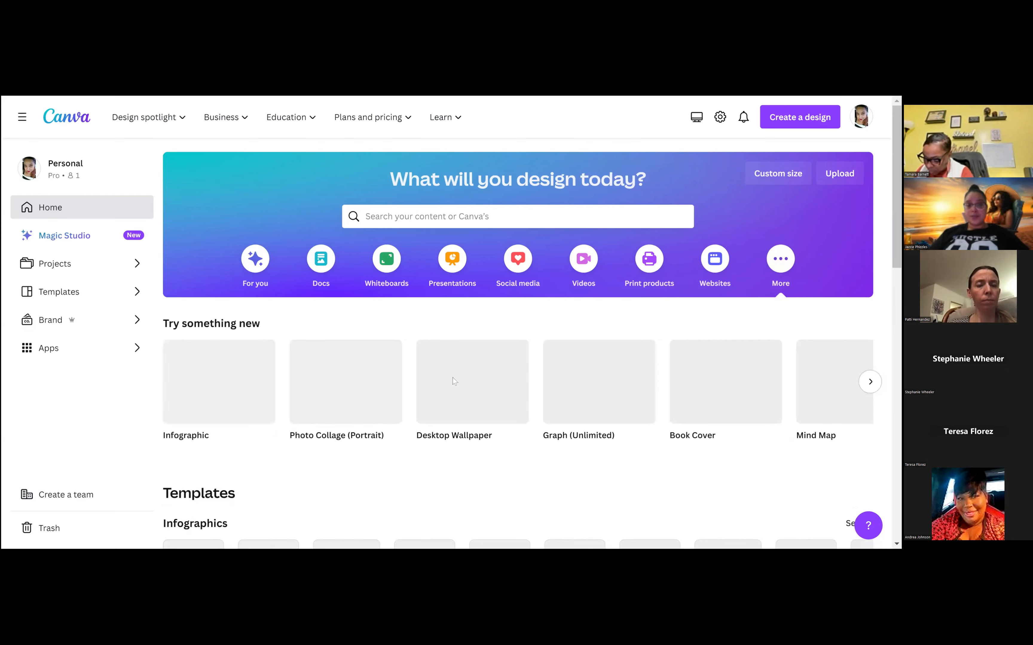
# Browse the suggested templates on the home page and show the social media design types
pyautogui.scroll(-3, 406, 375)
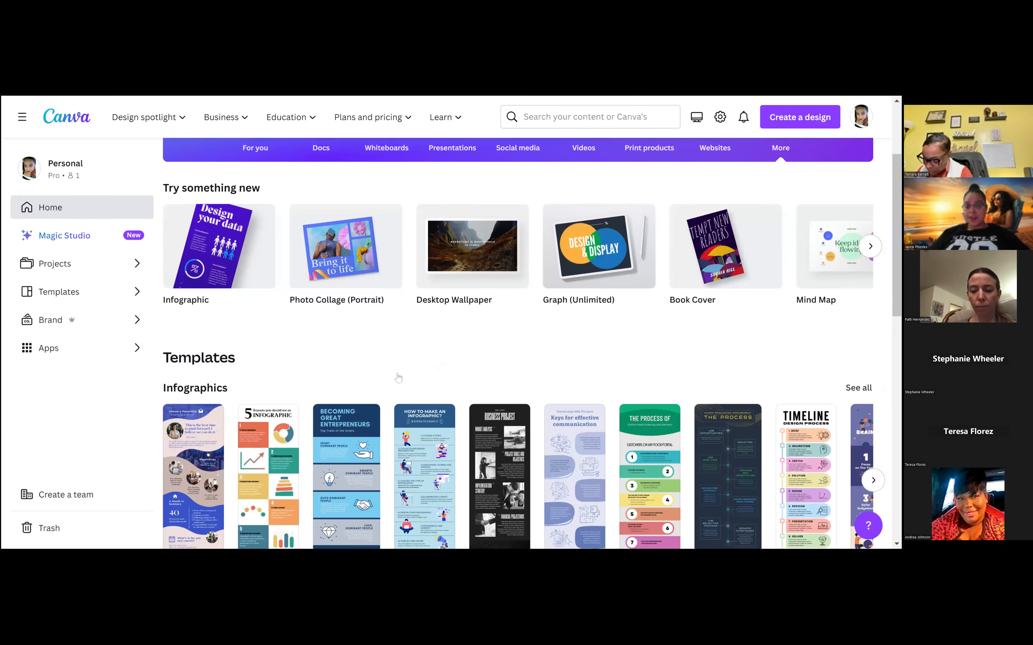
pyautogui.scroll(-10, 398, 378)
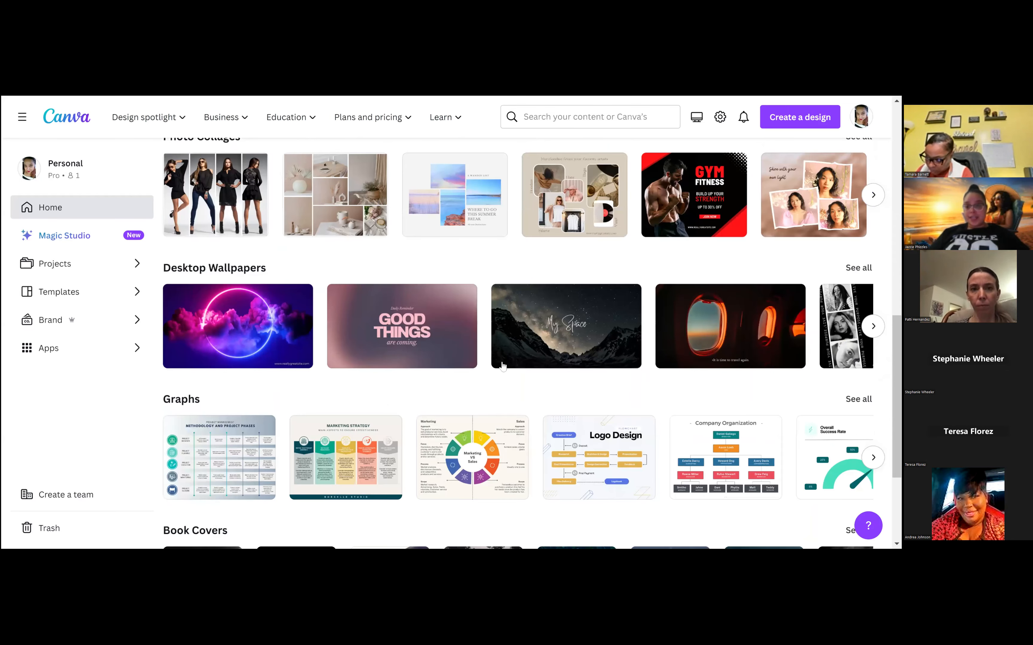
pyautogui.scroll(-4, 542, 376)
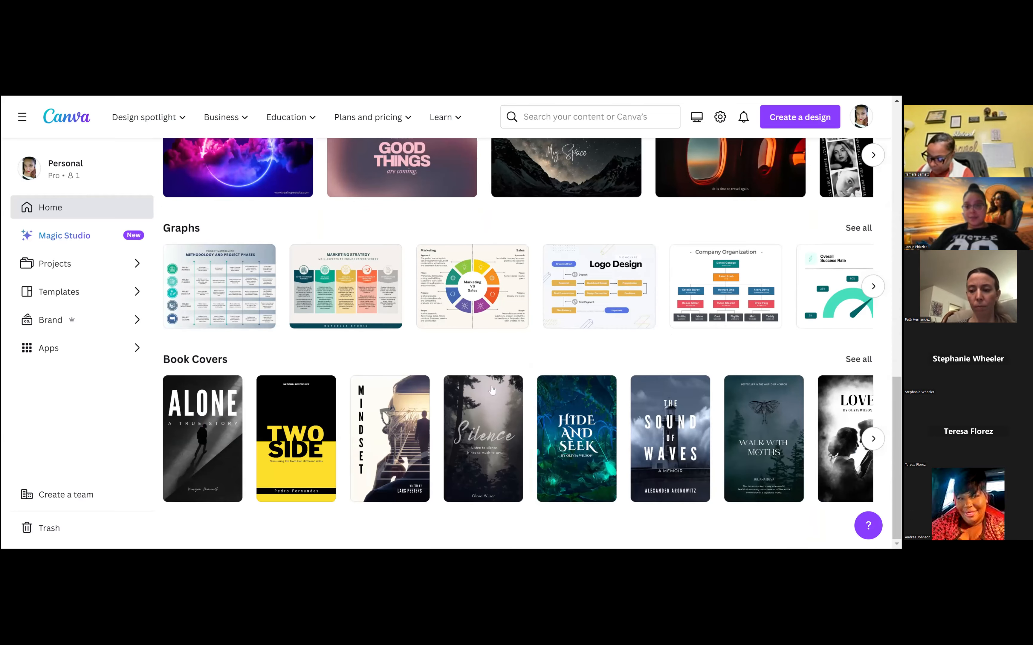
pyautogui.scroll(2, 530, 393)
pyautogui.scroll(15, 530, 393)
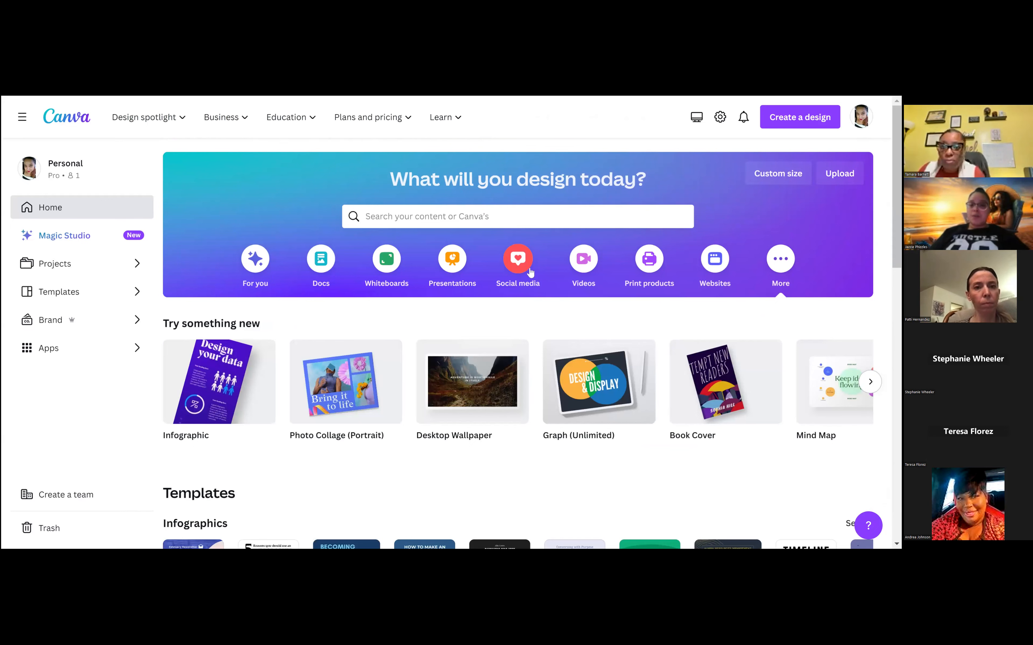
pyautogui.click(519, 261)
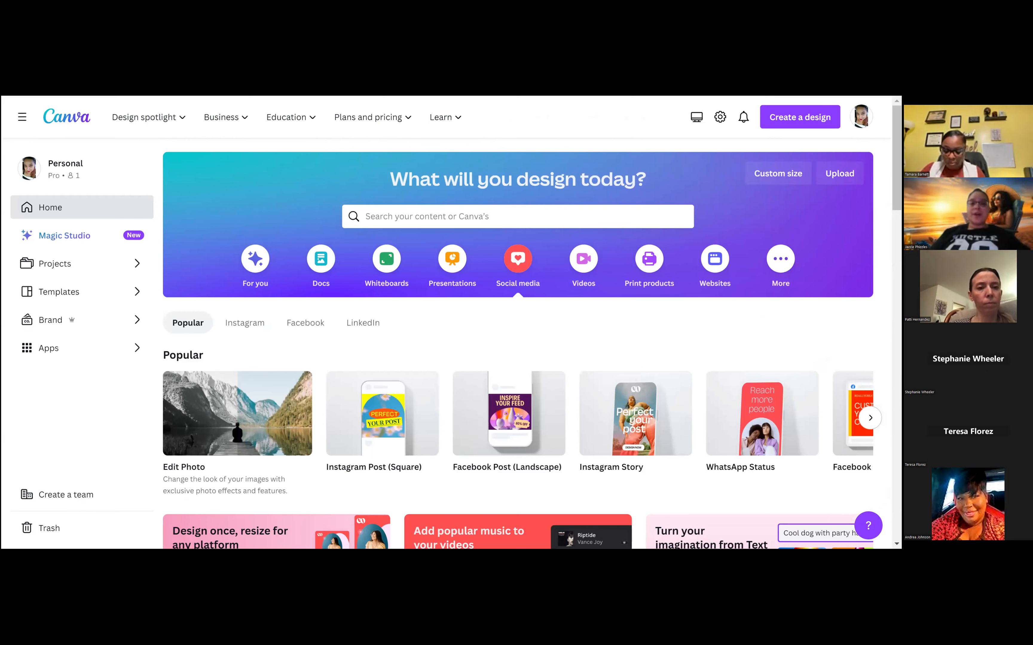
# Search the templates for "travel"
pyautogui.click(518, 217)
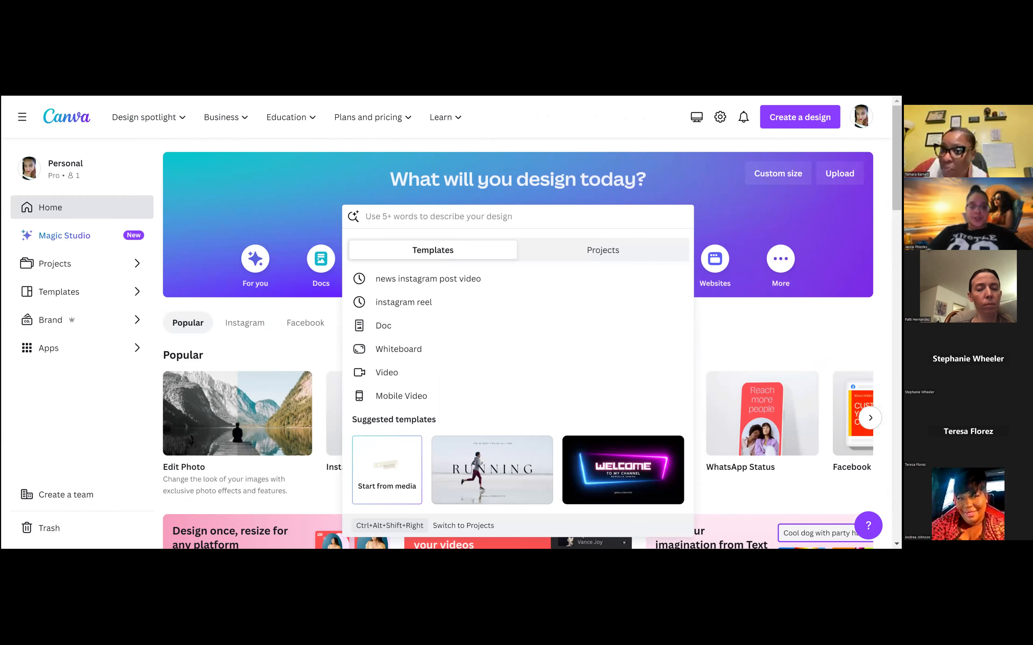
pyautogui.write('Travel')
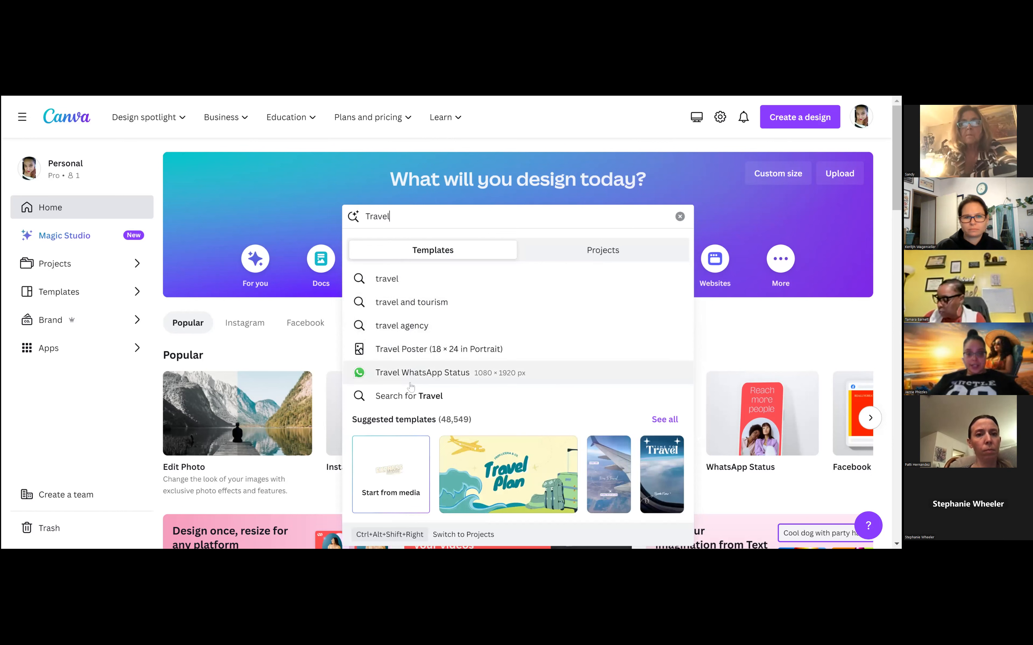
pyautogui.click(393, 280)
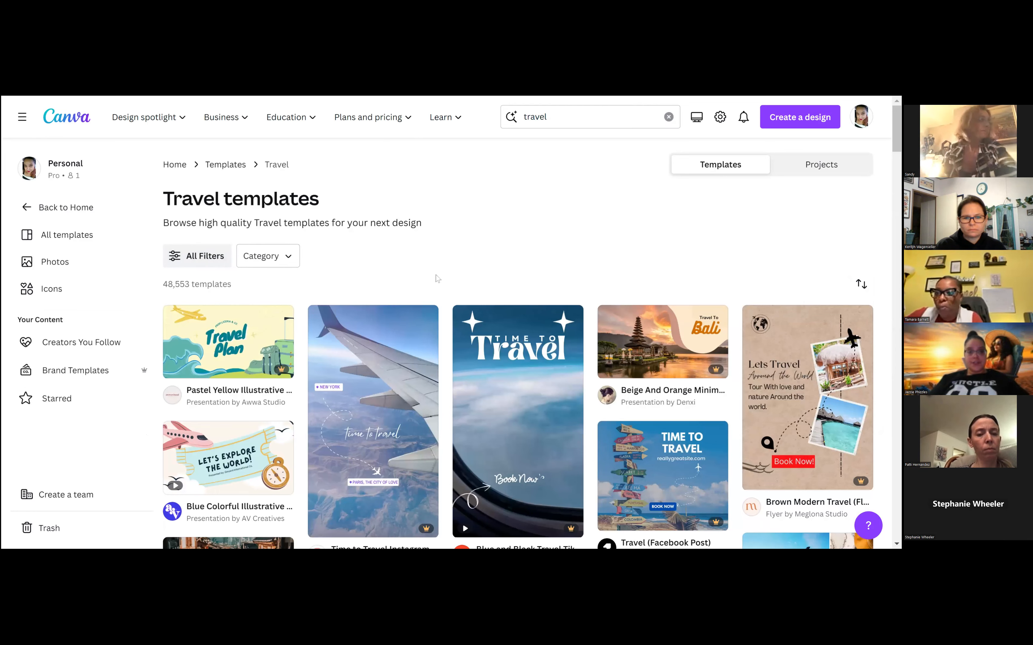
# Examine the travel template results for a suitable post design
pyautogui.scroll(-2, 435, 275)
pyautogui.scroll(-4, 436, 278)
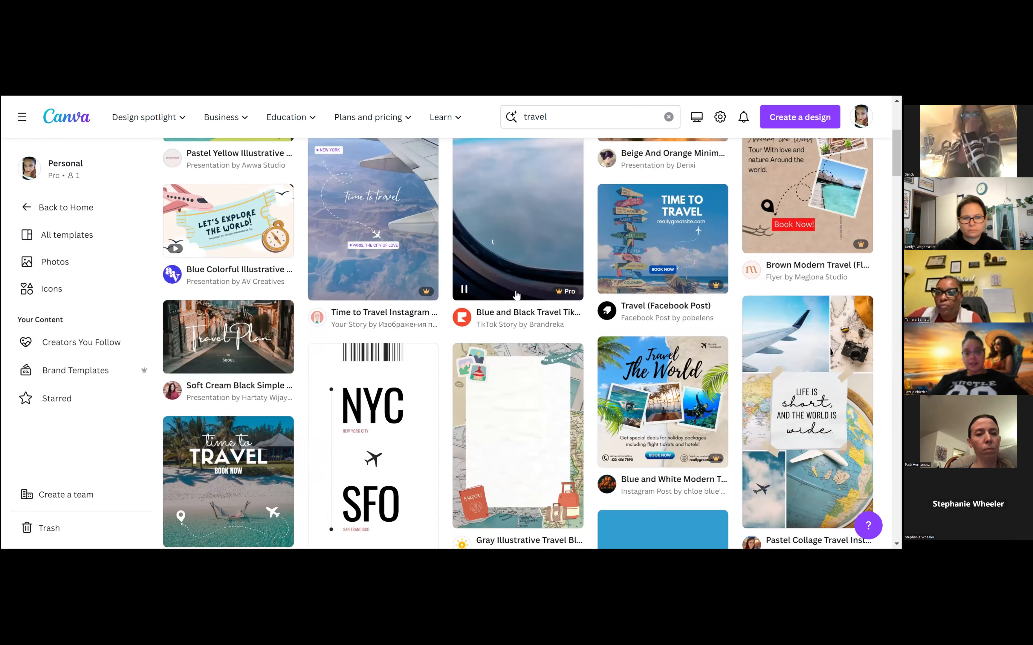
pyautogui.scroll(-3, 408, 319)
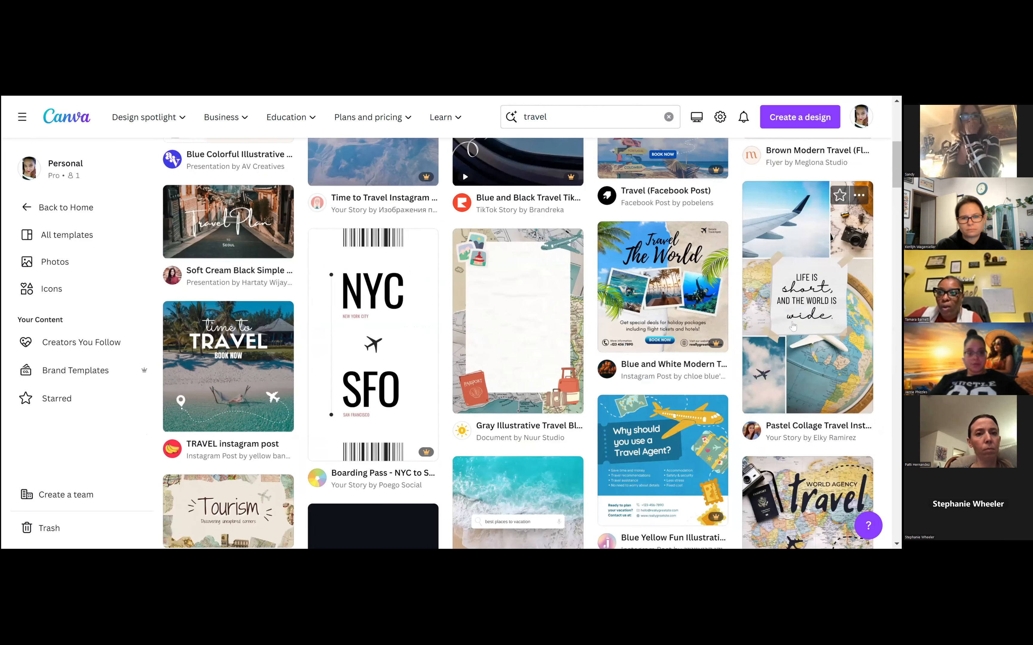
pyautogui.scroll(5, 407, 319)
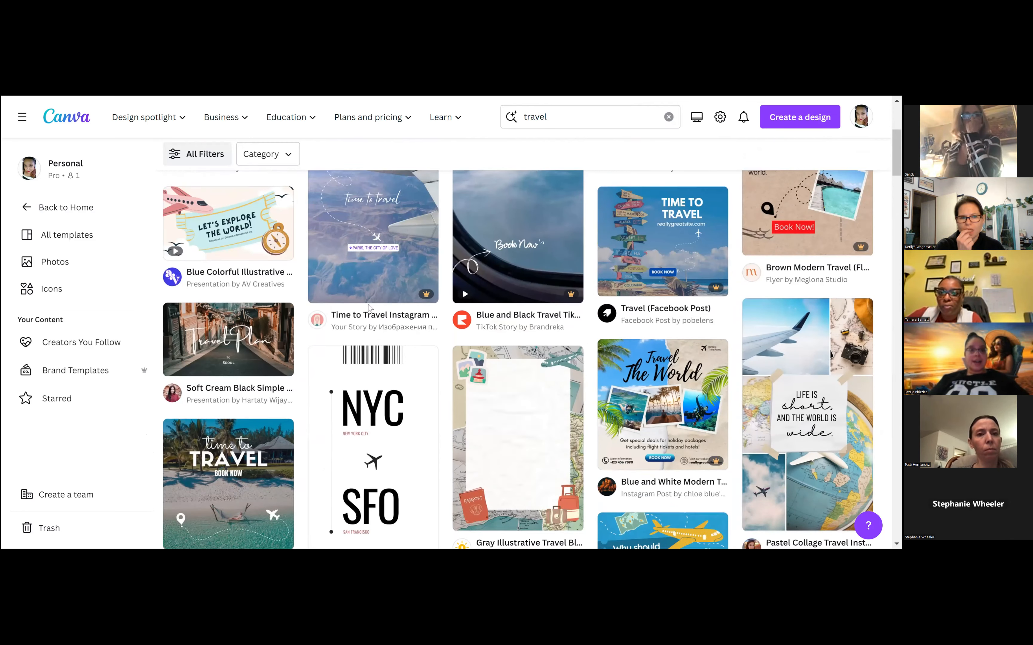
pyautogui.scroll(1, 326, 252)
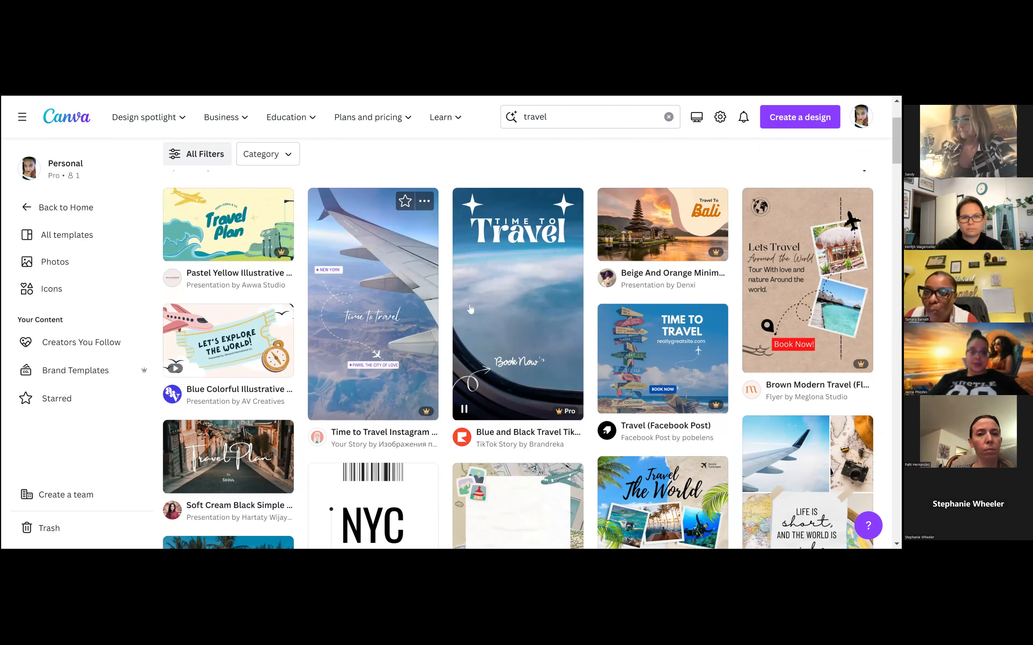
pyautogui.scroll(-3, 228, 226)
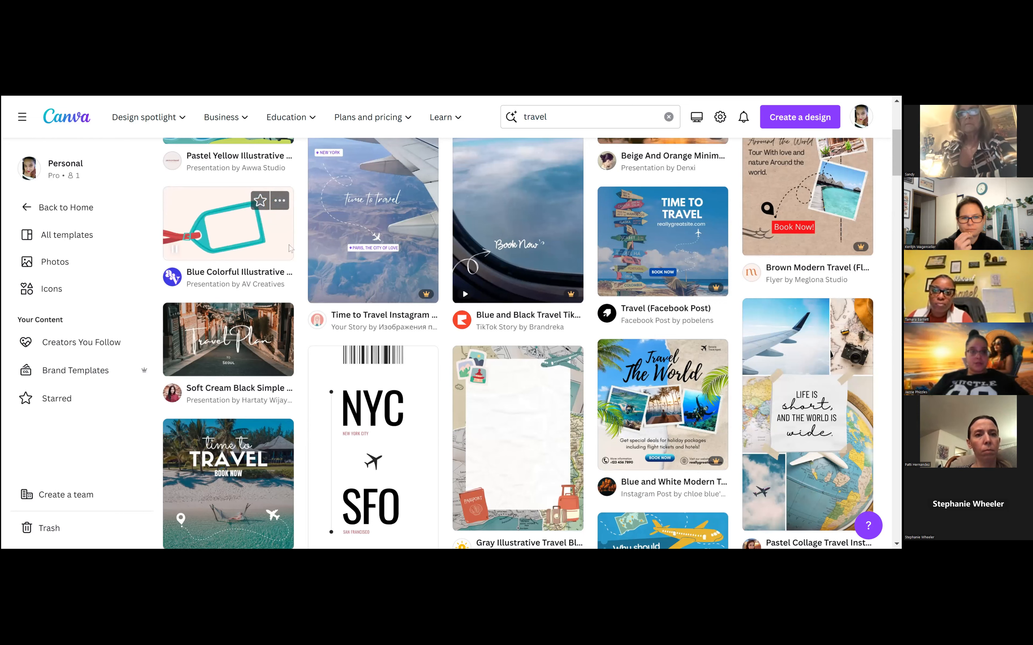
pyautogui.scroll(-3, 232, 245)
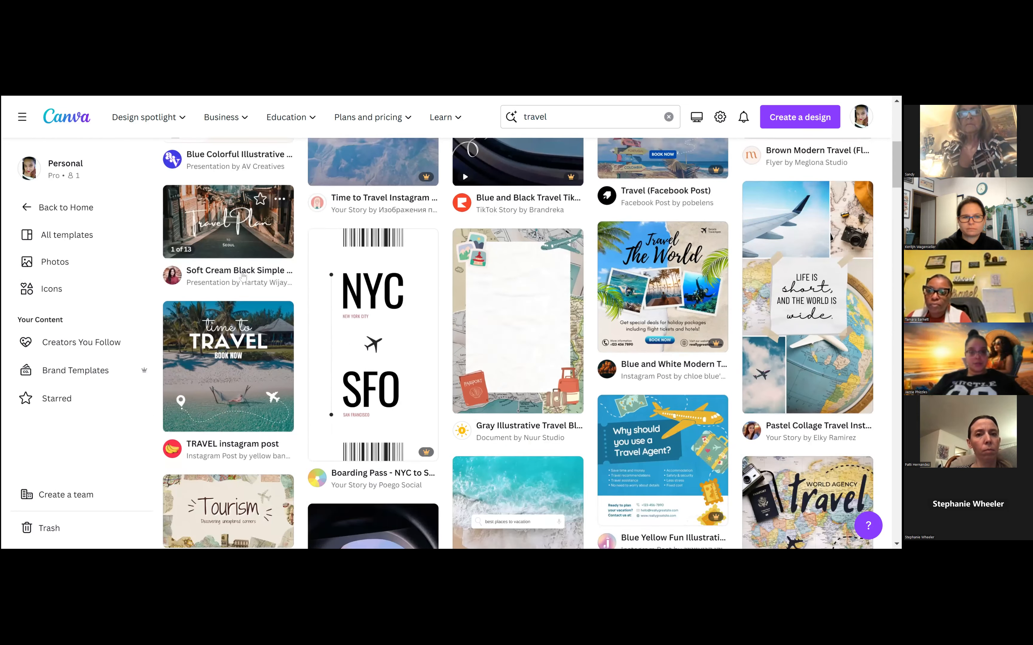
pyautogui.scroll(-3, 243, 277)
pyautogui.scroll(3, 199, 327)
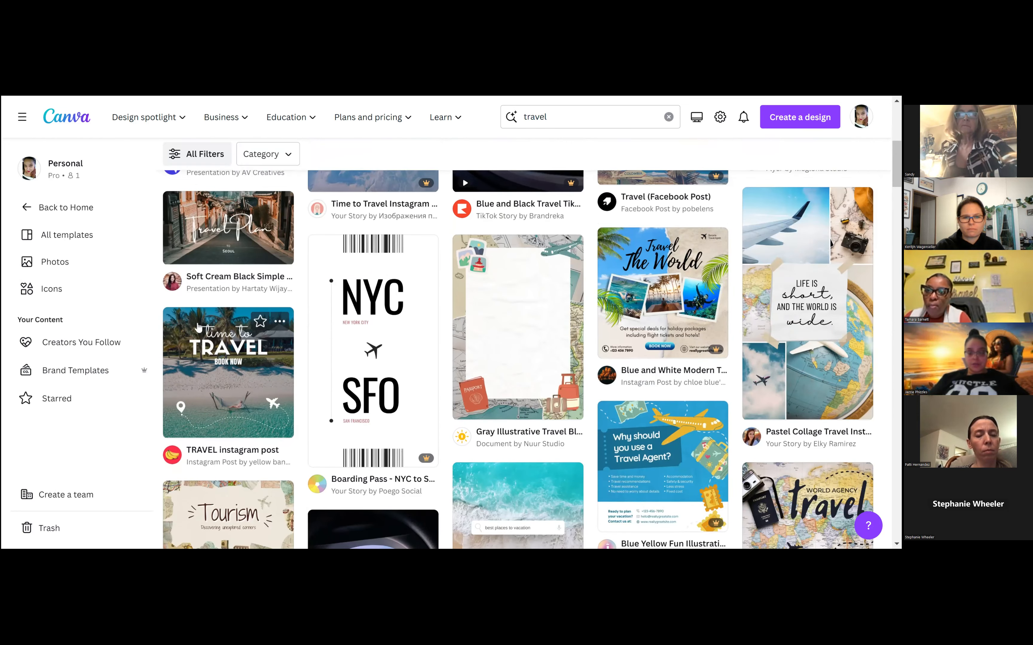
pyautogui.scroll(3, 198, 328)
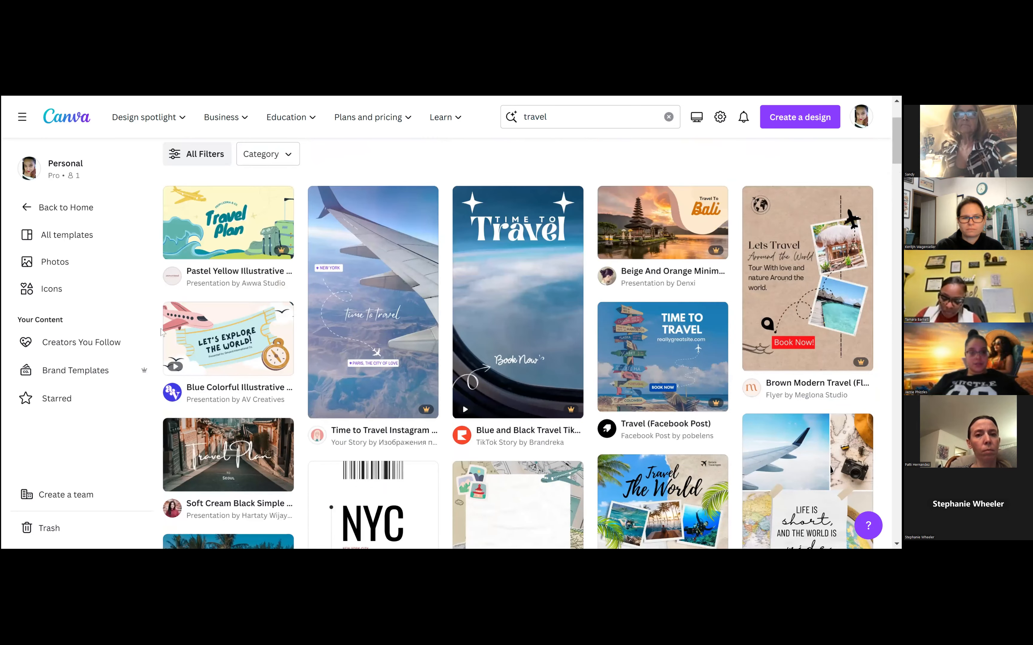
# Open the "TRAVEL instagram post" template with the beach hammock photo for customizing
pyautogui.scroll(-5, 239, 330)
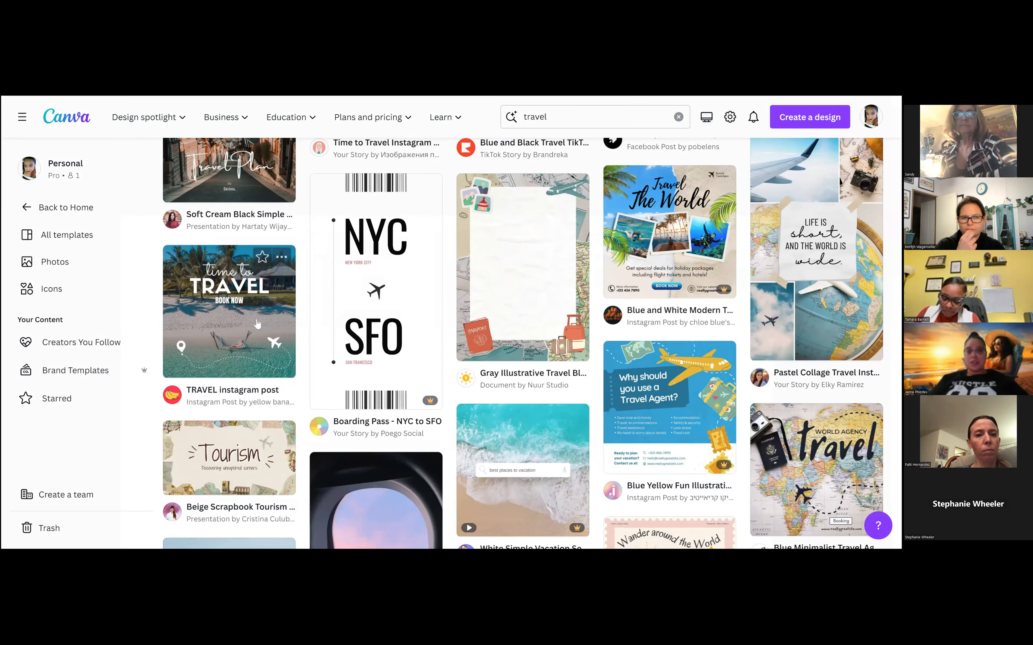
pyautogui.click(259, 325)
pyautogui.click(664, 217)
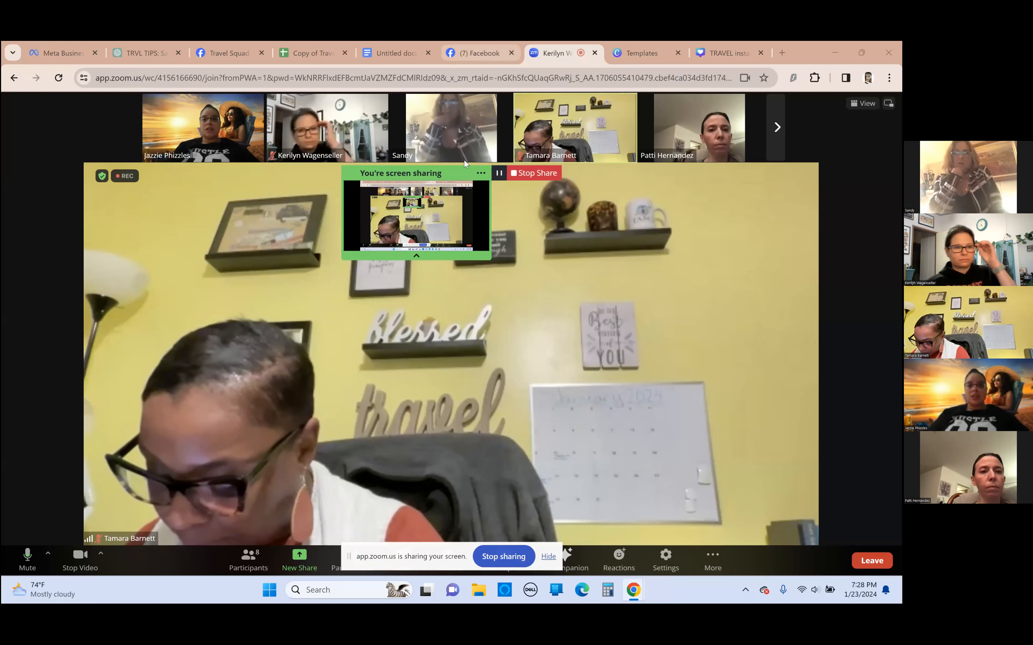
# Switch to the TRAVEL instagram post design in Canva and move the pin-and-airplane route graphic slightly down and to the left
pyautogui.click(466, 57)
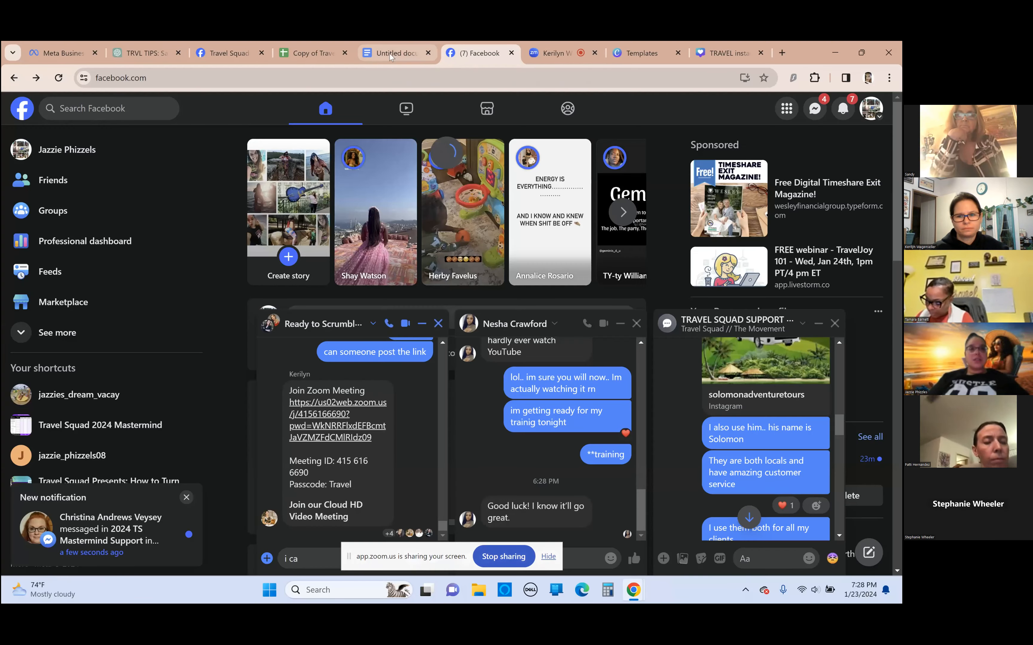
pyautogui.click(394, 53)
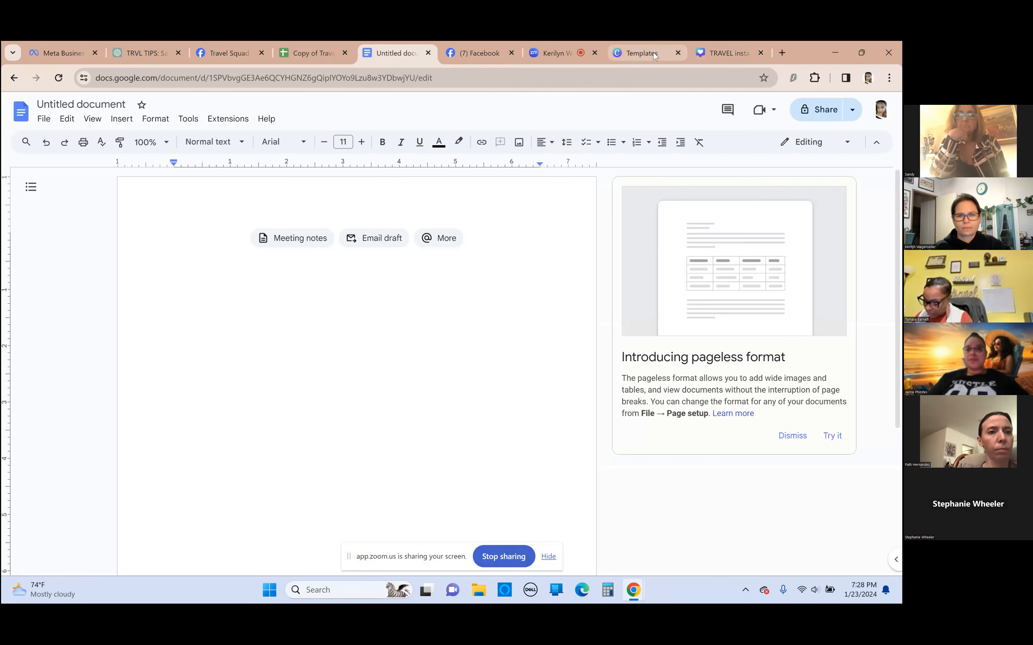
pyautogui.click(645, 54)
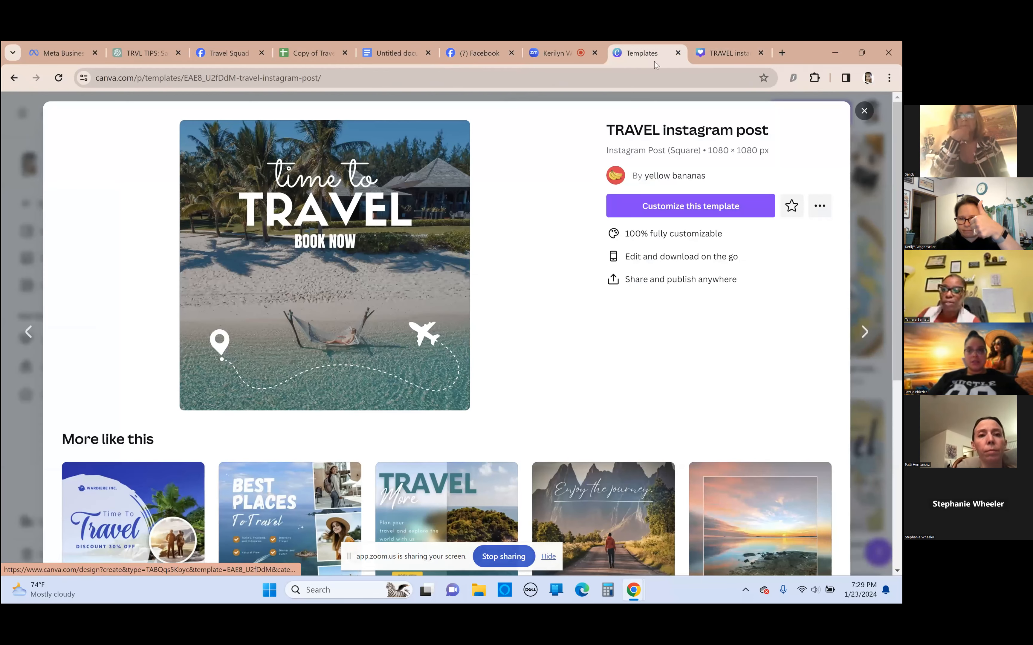
pyautogui.click(724, 50)
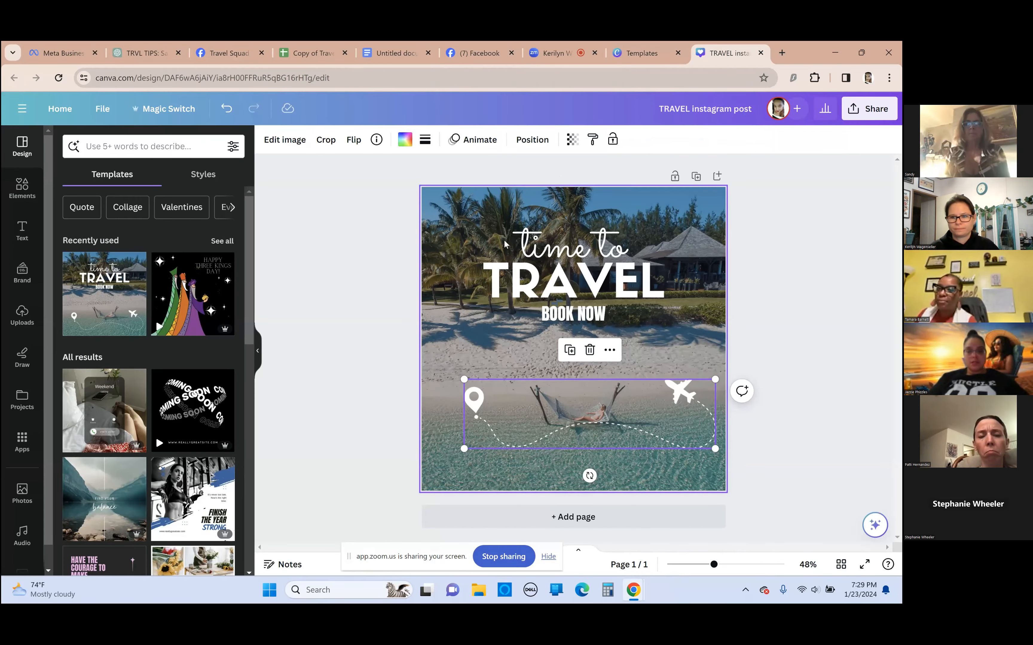
pyautogui.moveTo(591, 428); pyautogui.dragTo(584, 434)
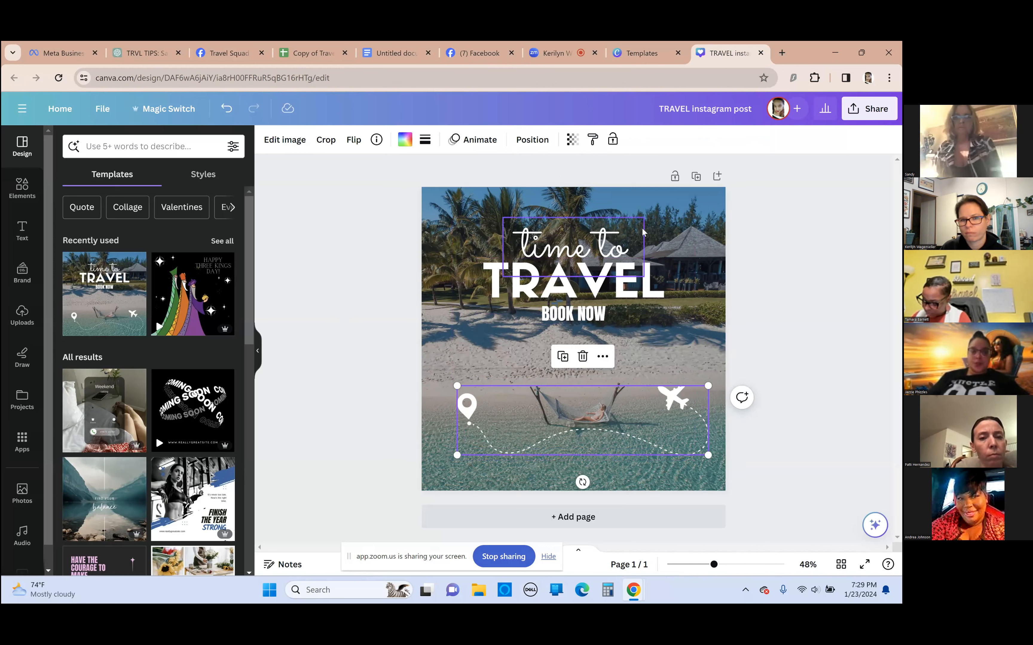
pyautogui.click(554, 238)
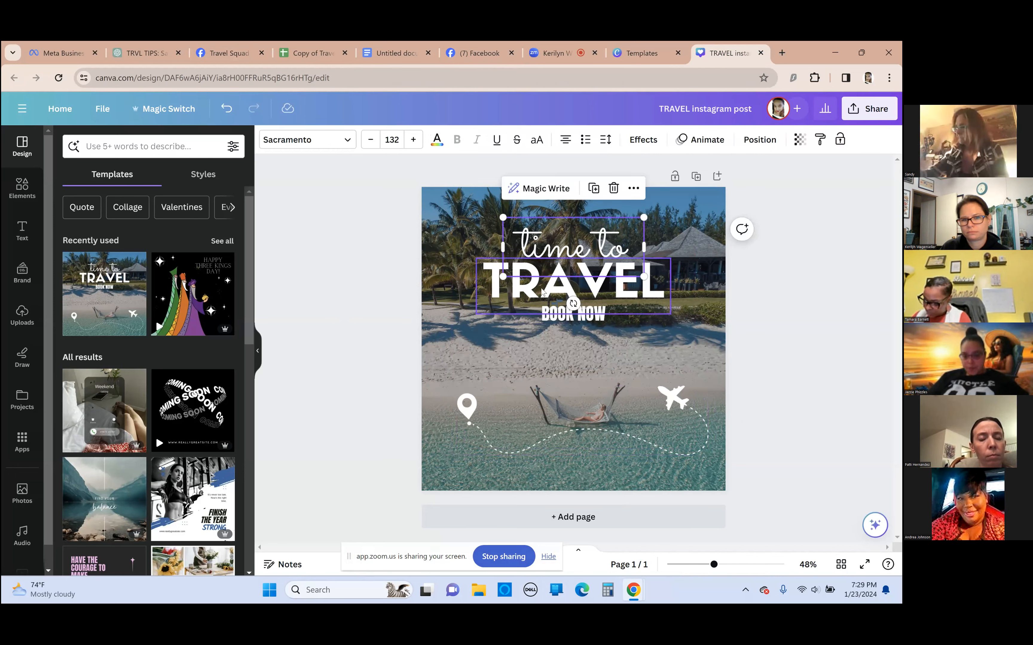
pyautogui.click(505, 292)
pyautogui.click(533, 256)
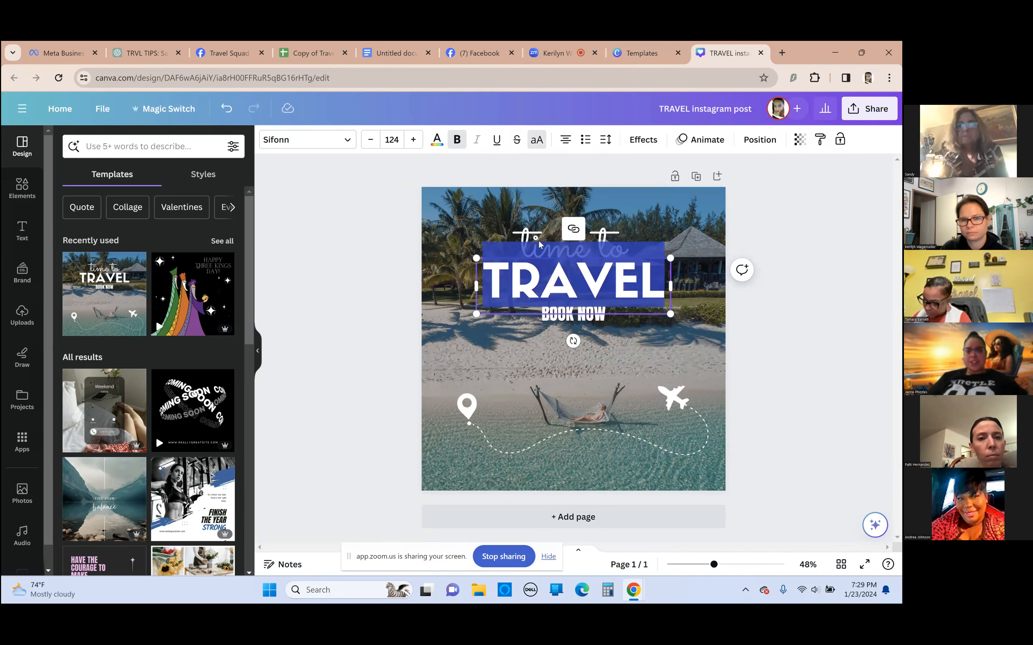
pyautogui.click(606, 234)
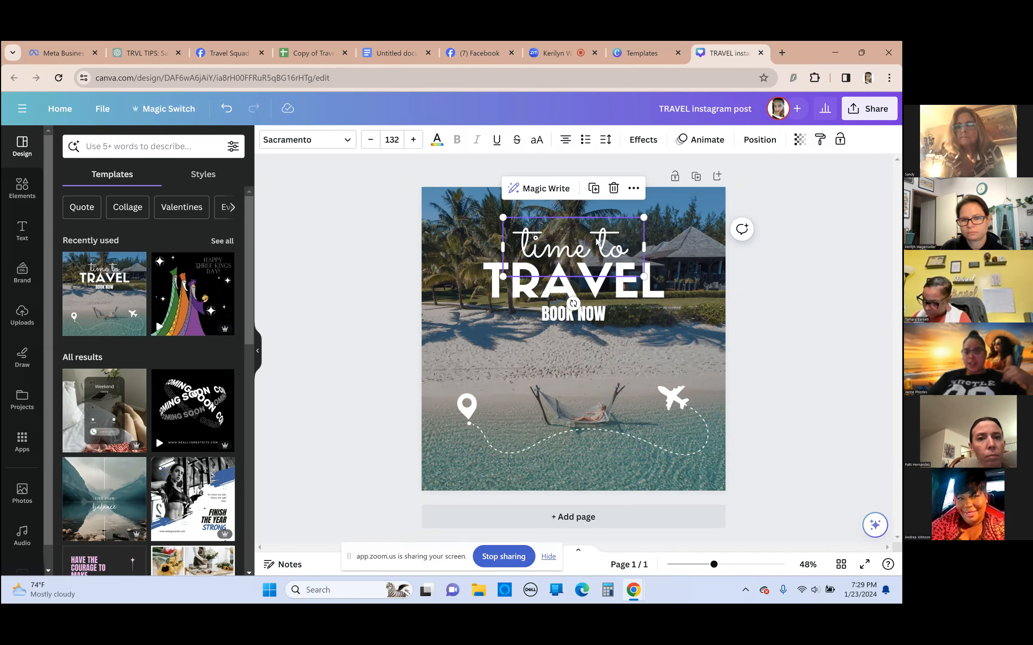
pyautogui.click(597, 239)
pyautogui.click(587, 243)
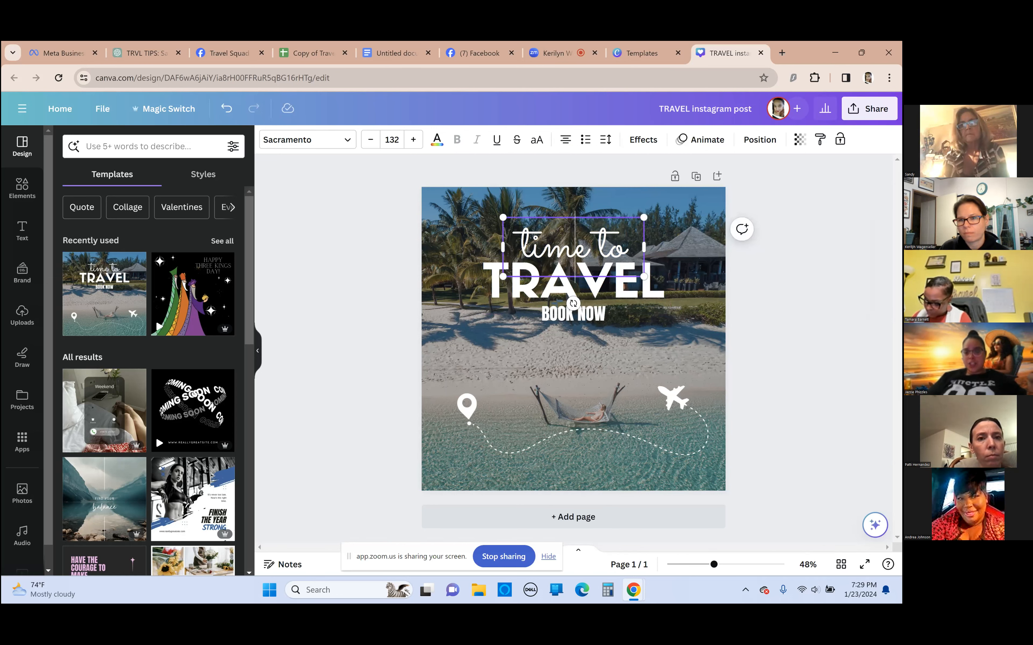
pyautogui.moveTo(524, 245); pyautogui.dragTo(628, 246)
pyautogui.click(525, 202)
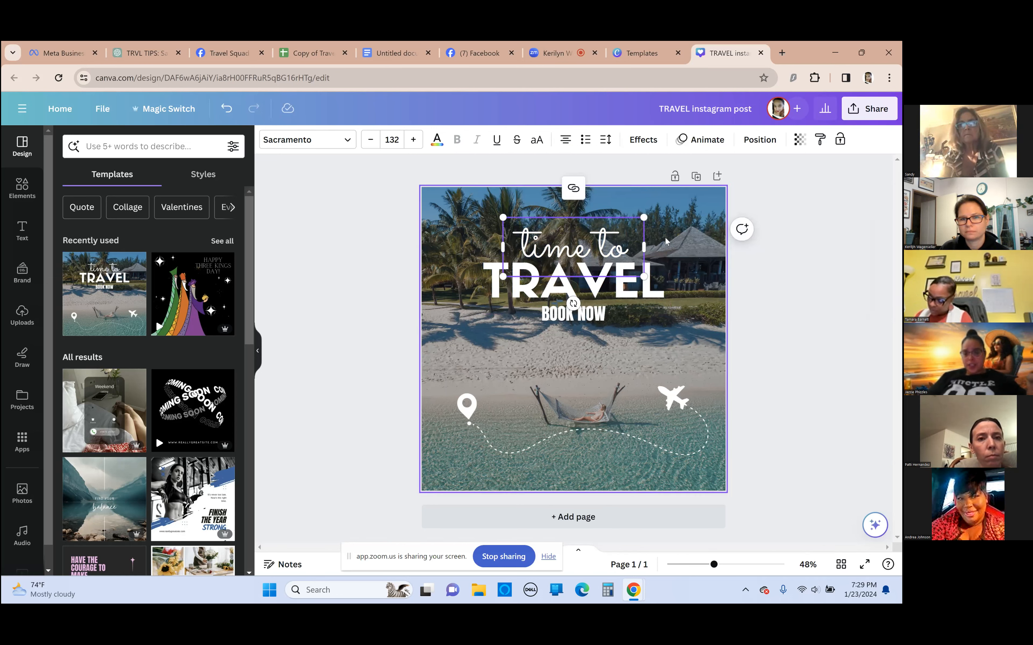
# Replace the script text "time to" above TRAVEL with "Jamaica"
pyautogui.click(533, 238)
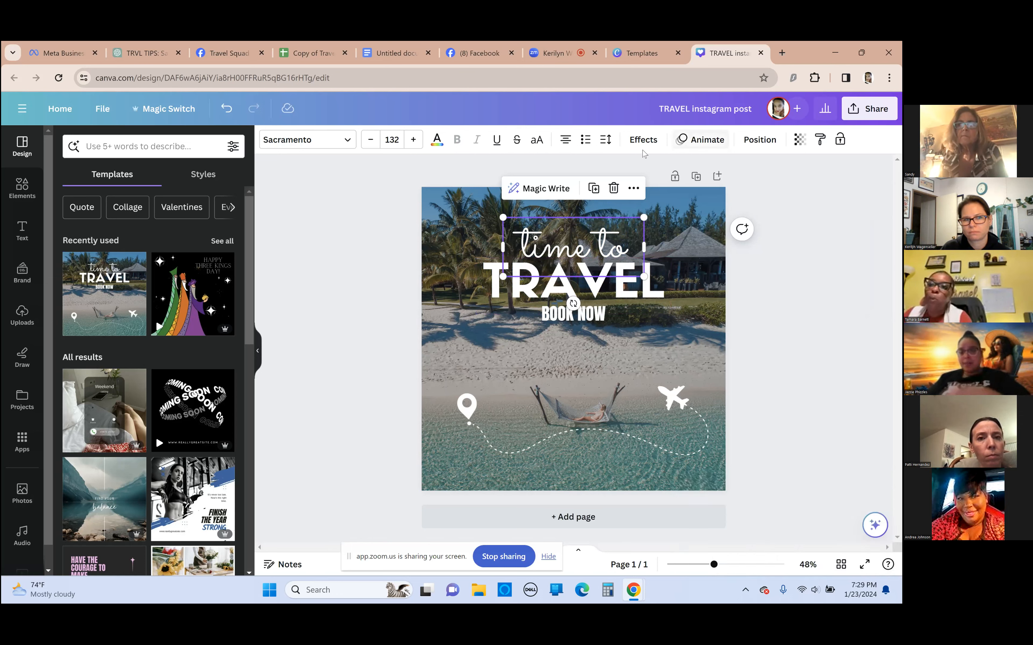
pyautogui.doubleClick(592, 239)
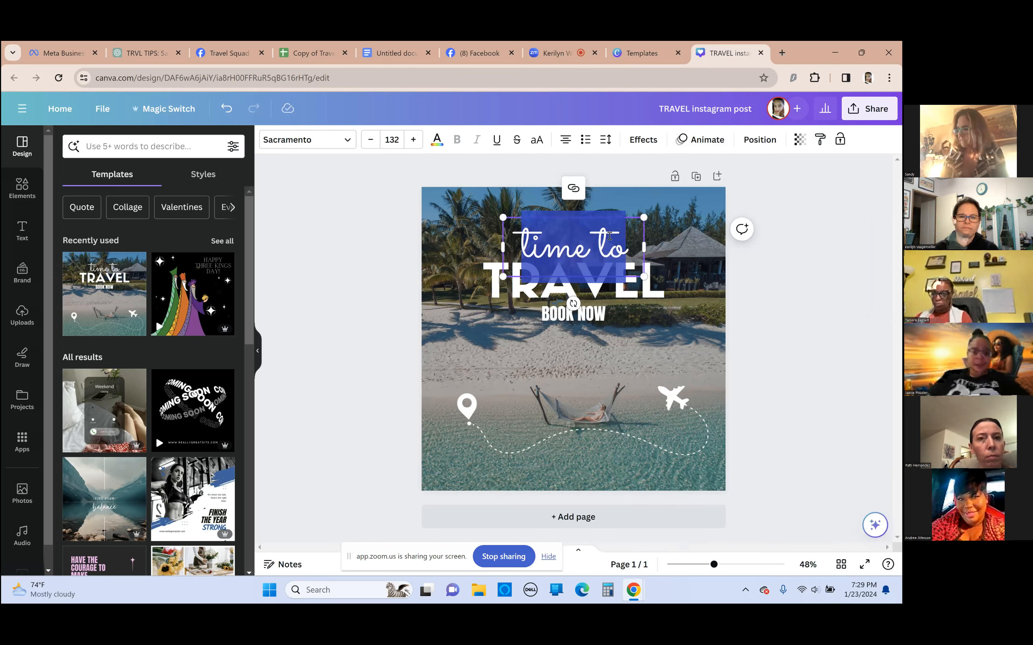
pyautogui.write('Tra')
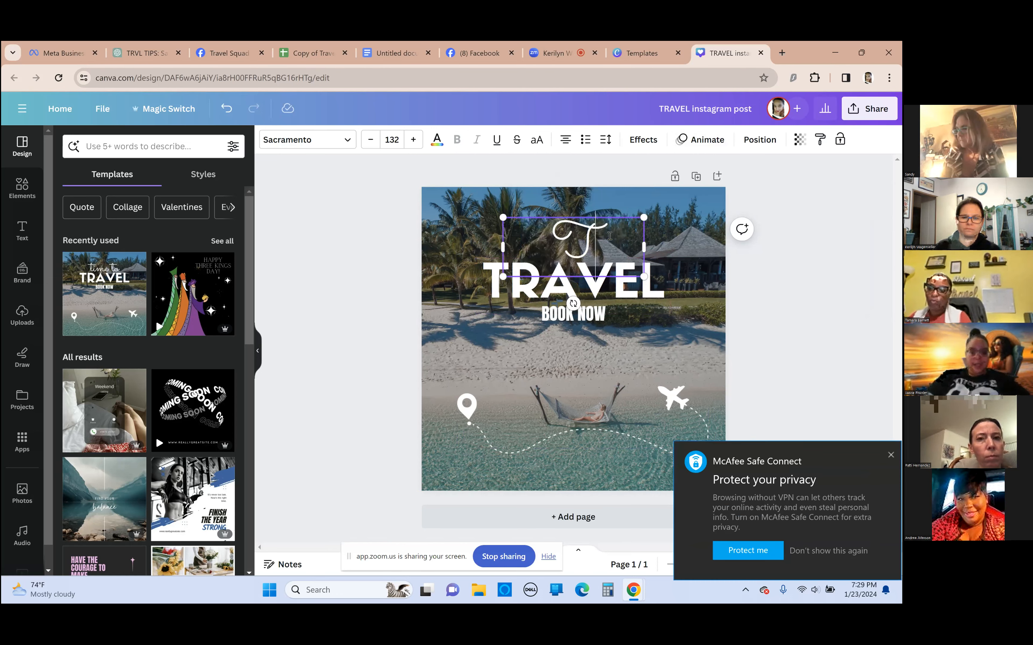
pyautogui.press('BackSpace')
pyautogui.press('BackSpace')
pyautogui.press('BackSpace')
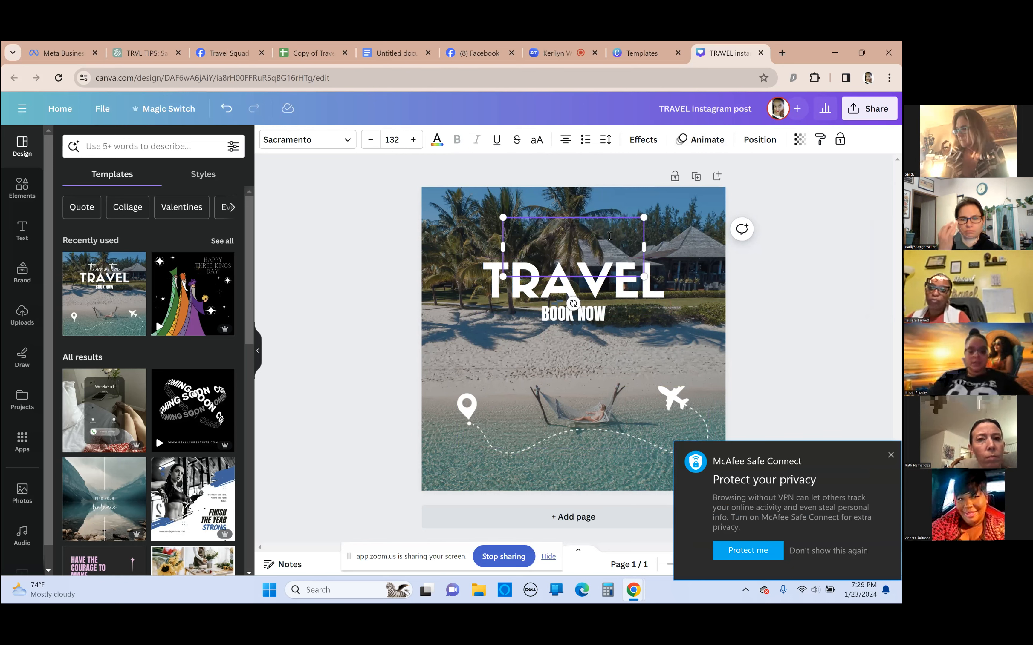
pyautogui.write('Jama')
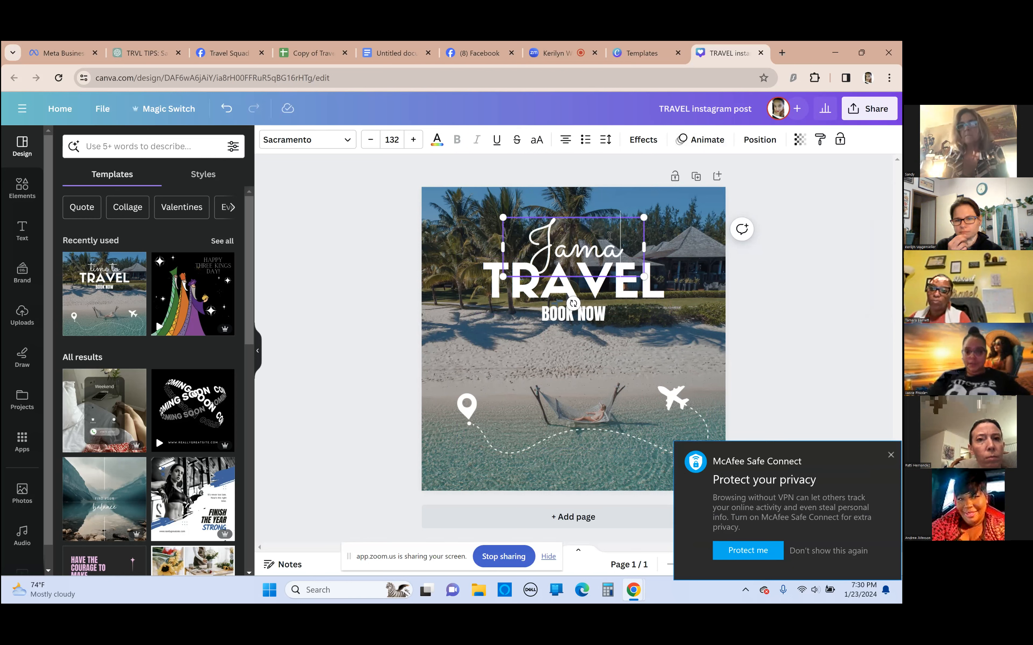
pyautogui.write('ica')
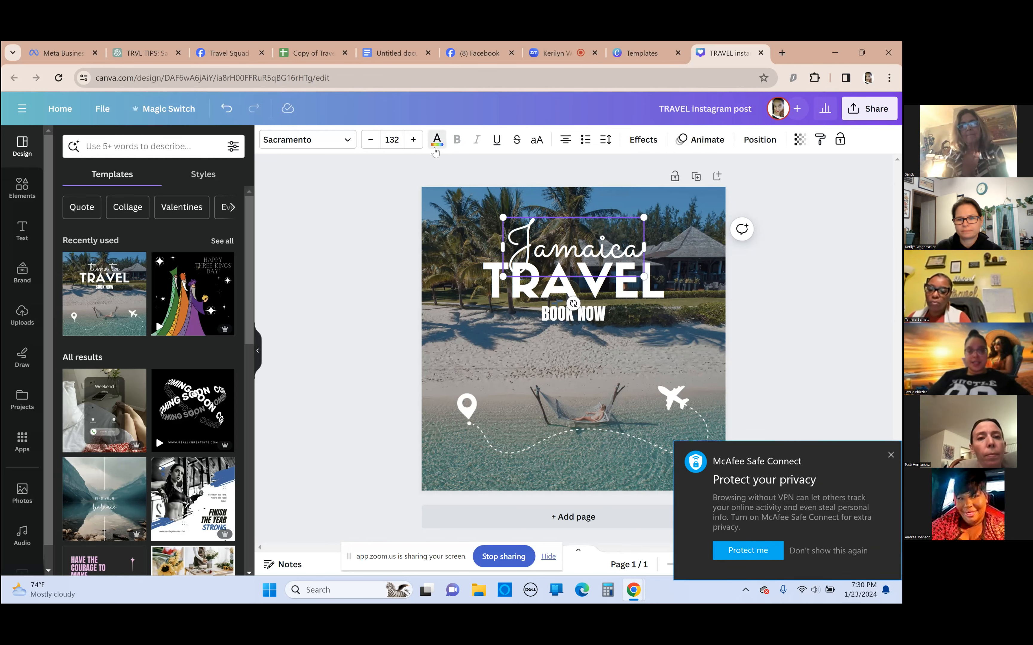
# Color the whole "Jamaica" text pink using the default solid colors
pyautogui.click(436, 143)
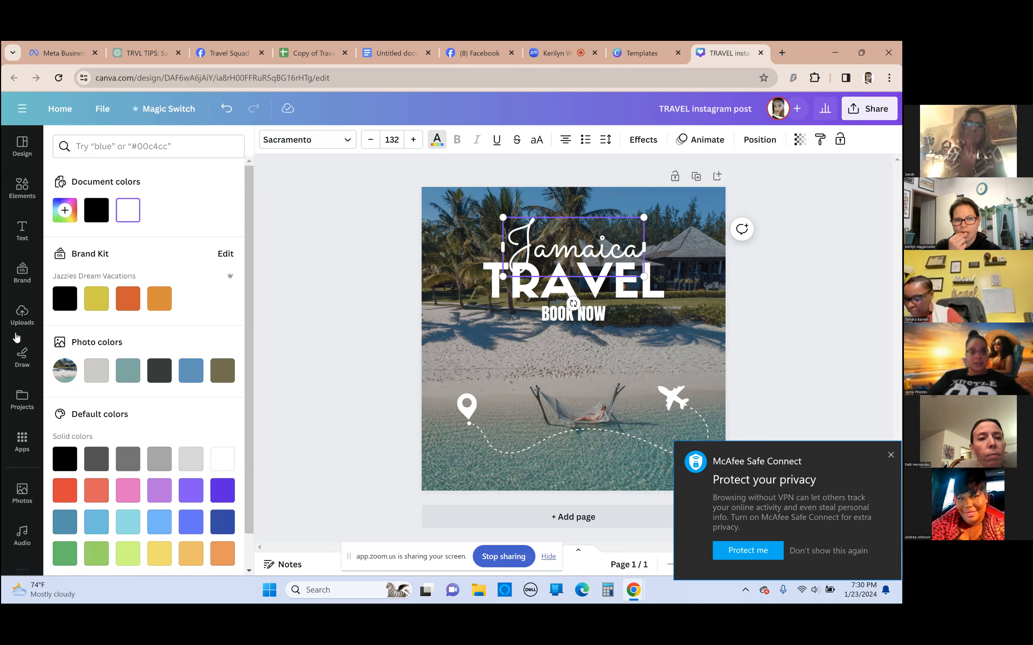
pyautogui.scroll(-1, 131, 447)
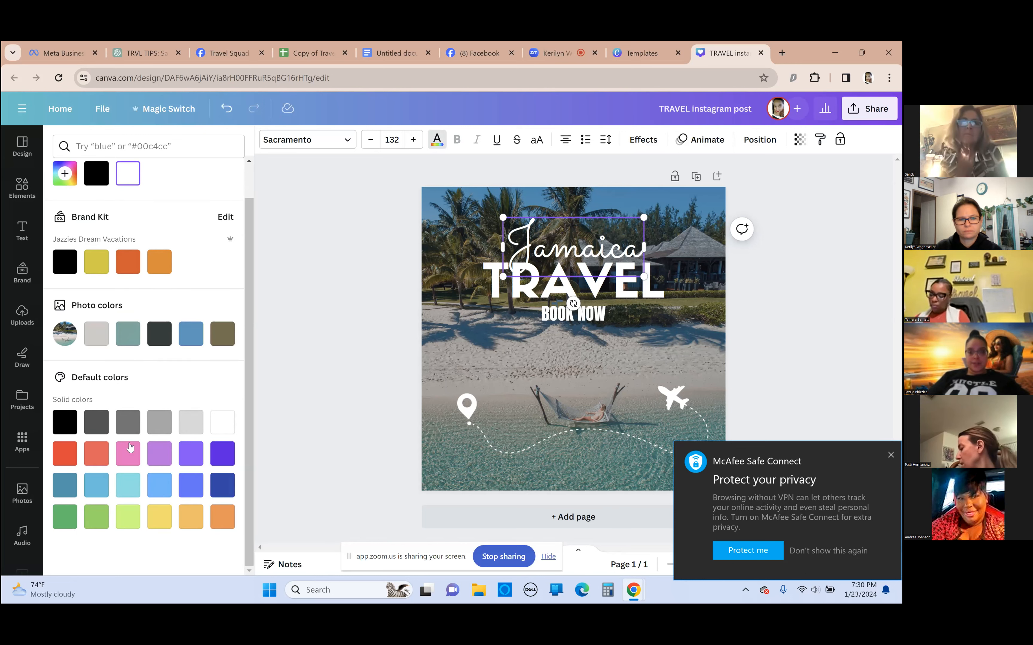
pyautogui.click(130, 447)
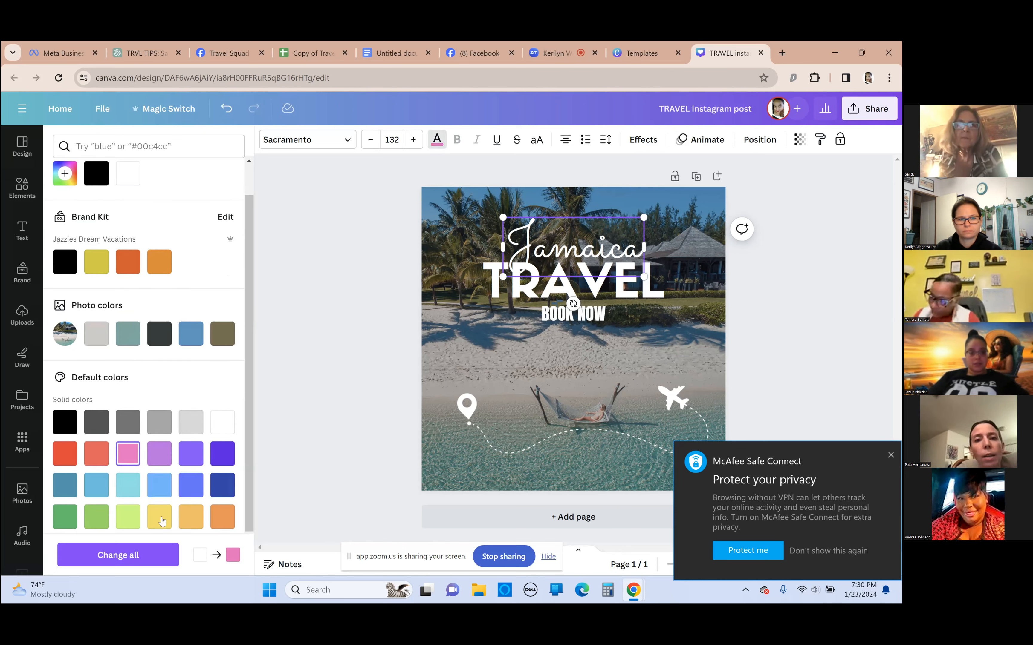
pyautogui.scroll(-1, 172, 455)
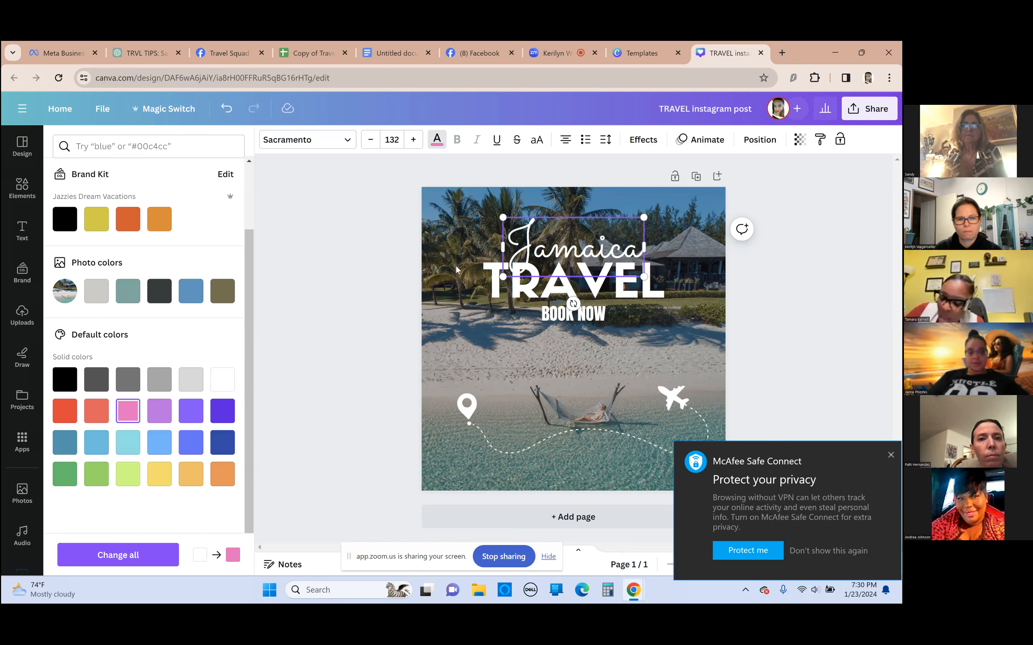
pyautogui.moveTo(520, 250); pyautogui.dragTo(499, 255)
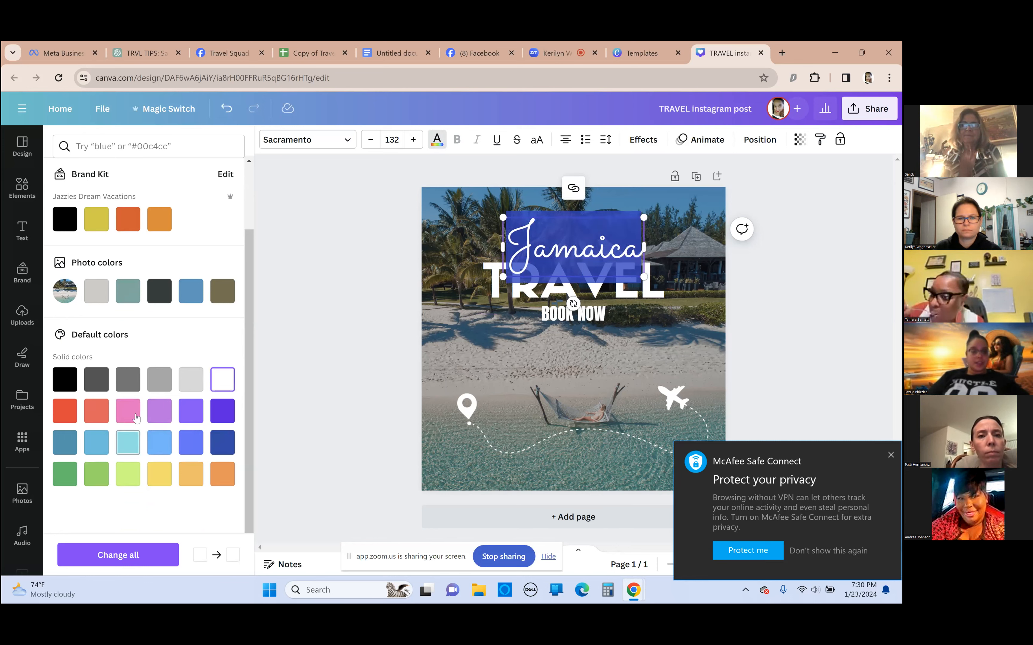
pyautogui.click(137, 413)
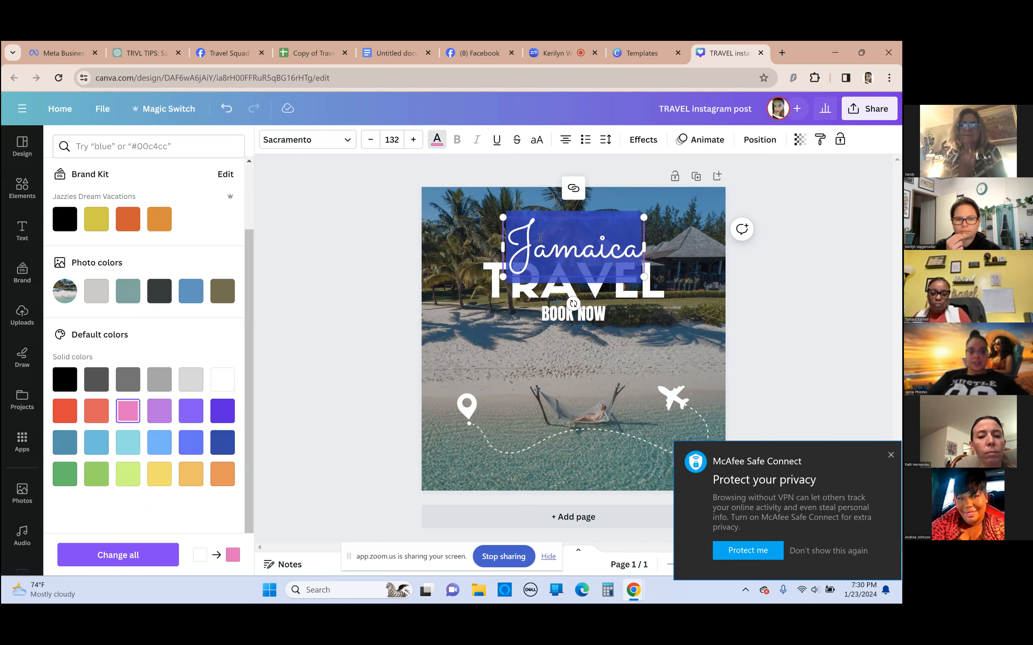
pyautogui.click(668, 245)
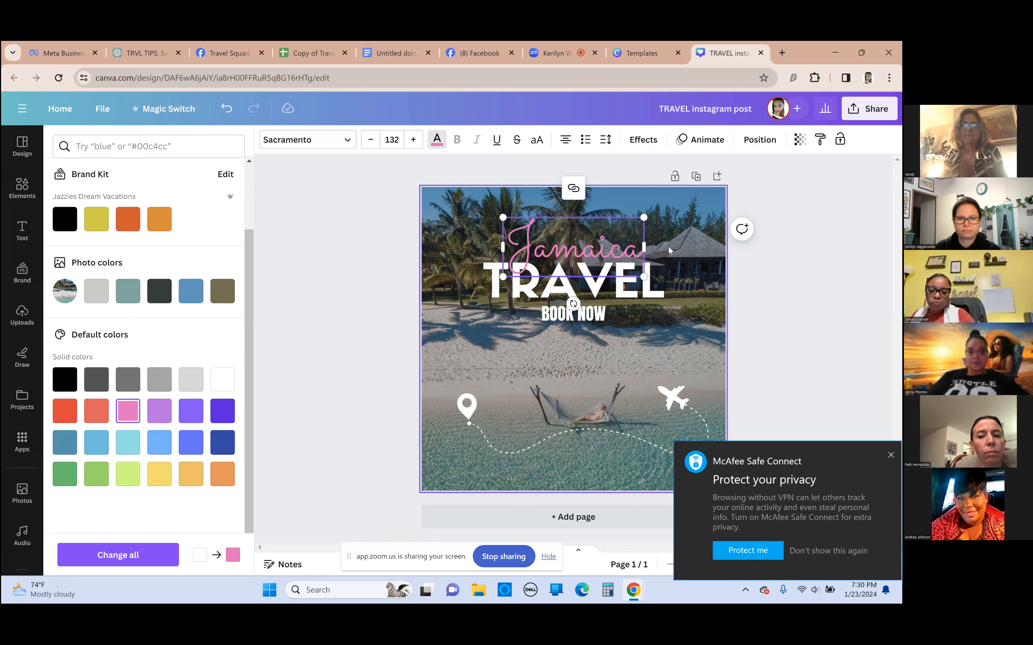
# Move the pink "Jamaica" text slightly up so it clears the word TRAVEL
pyautogui.click(572, 259)
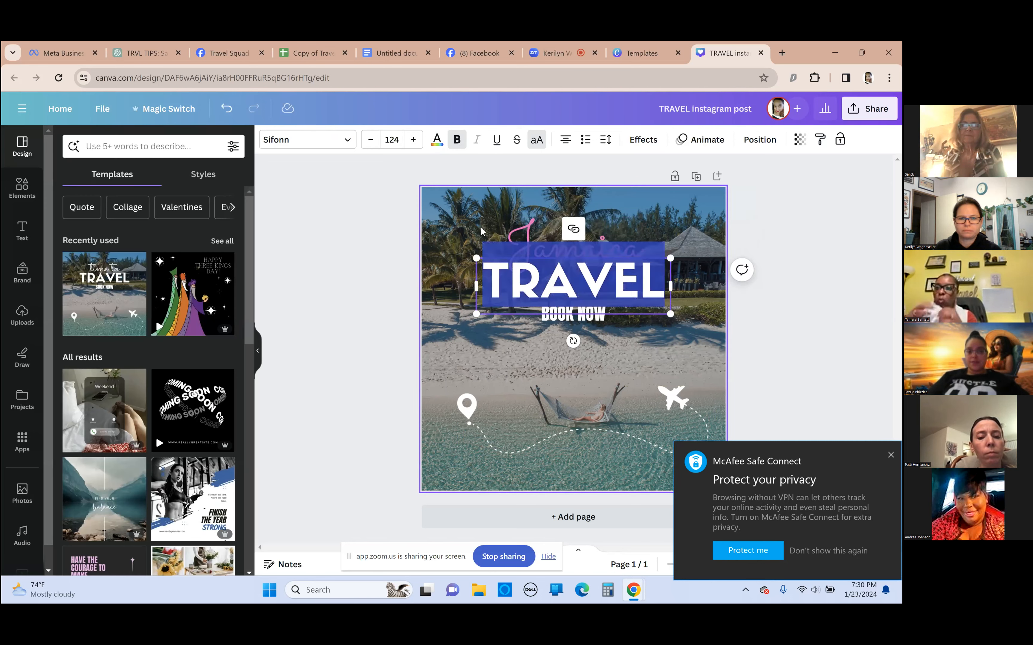
pyautogui.click(546, 248)
pyautogui.moveTo(568, 245); pyautogui.dragTo(563, 227)
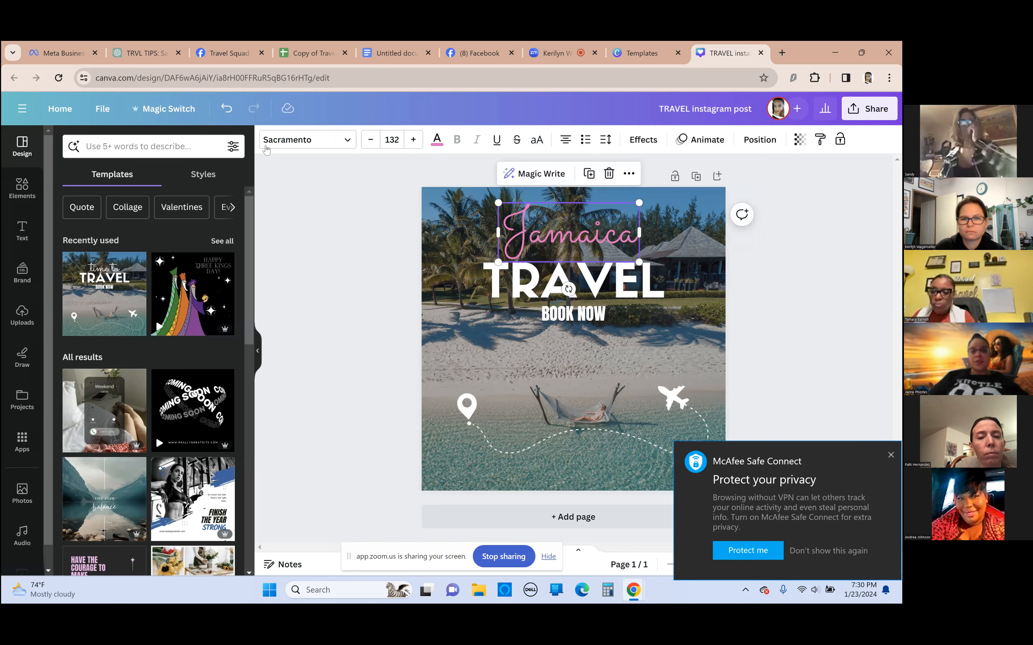
# Try the Bebas Neue, Binate, Braggadocio, Bright and Buffalo fonts on the "Jamaica" text
pyautogui.click(301, 140)
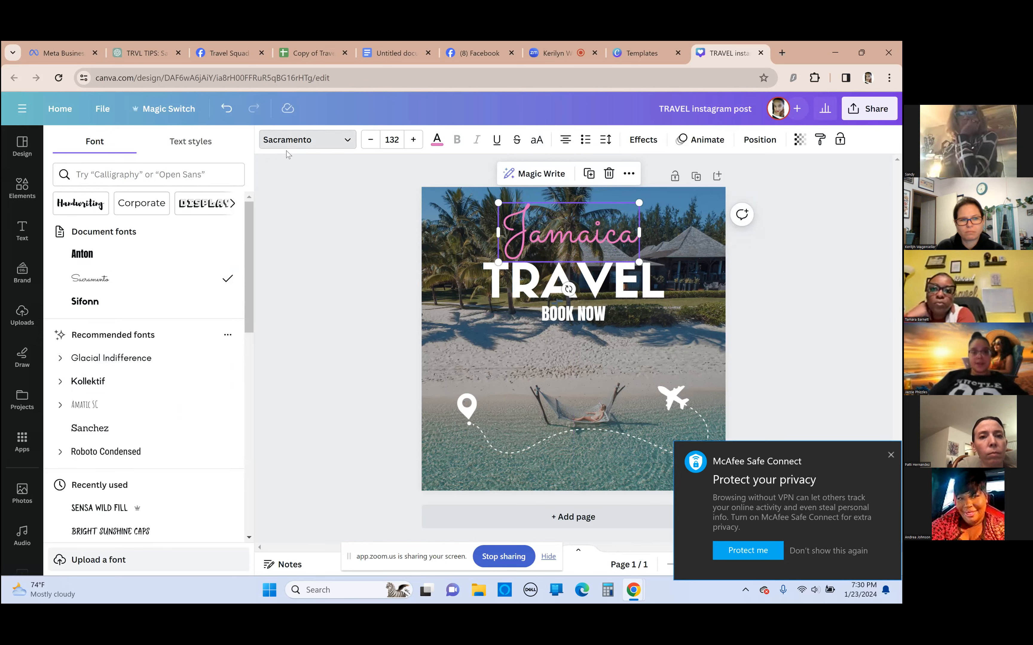
pyautogui.click(282, 141)
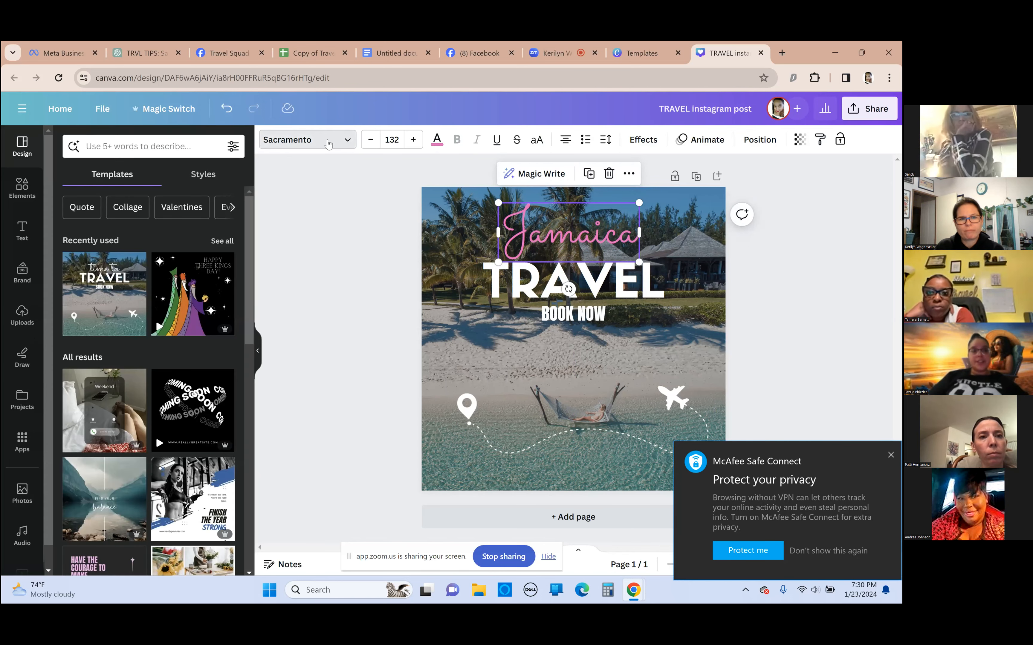
pyautogui.click(282, 141)
pyautogui.scroll(-10, 111, 279)
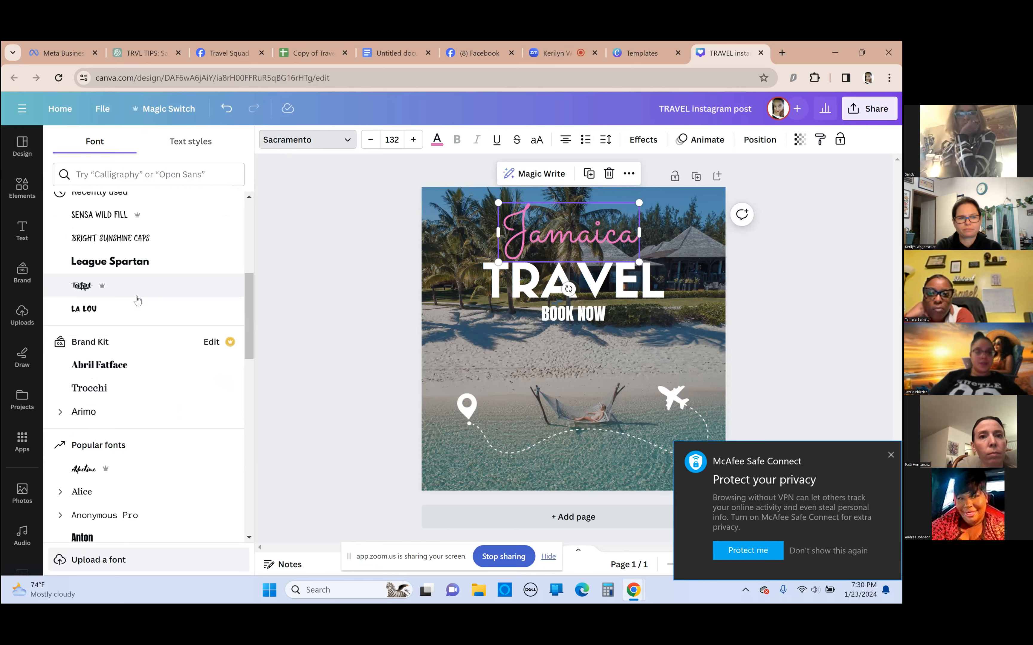
pyautogui.scroll(-6, 136, 298)
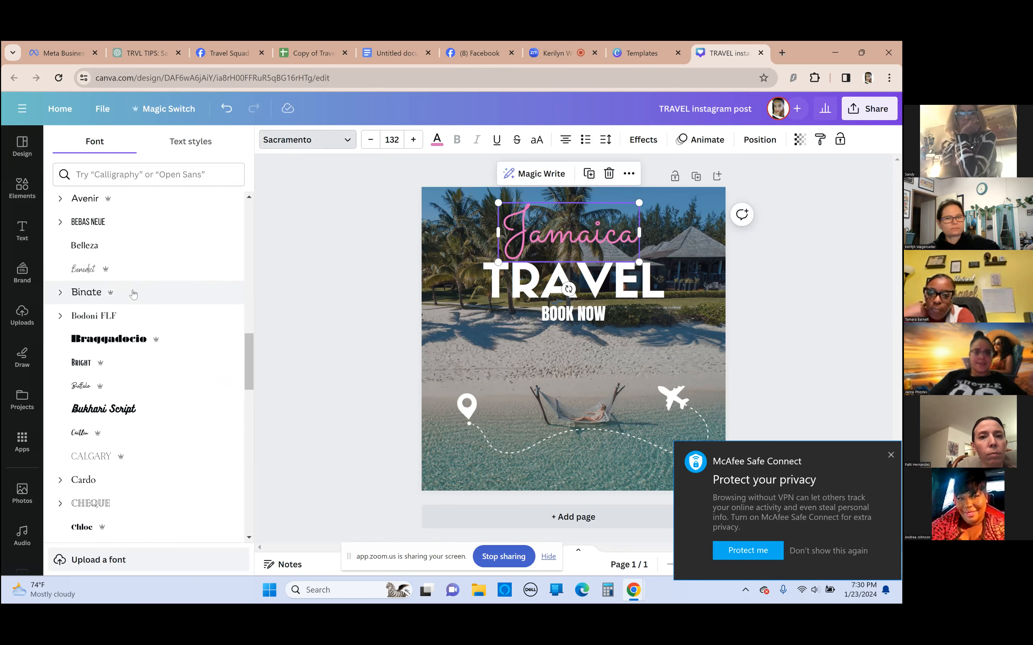
pyautogui.click(109, 226)
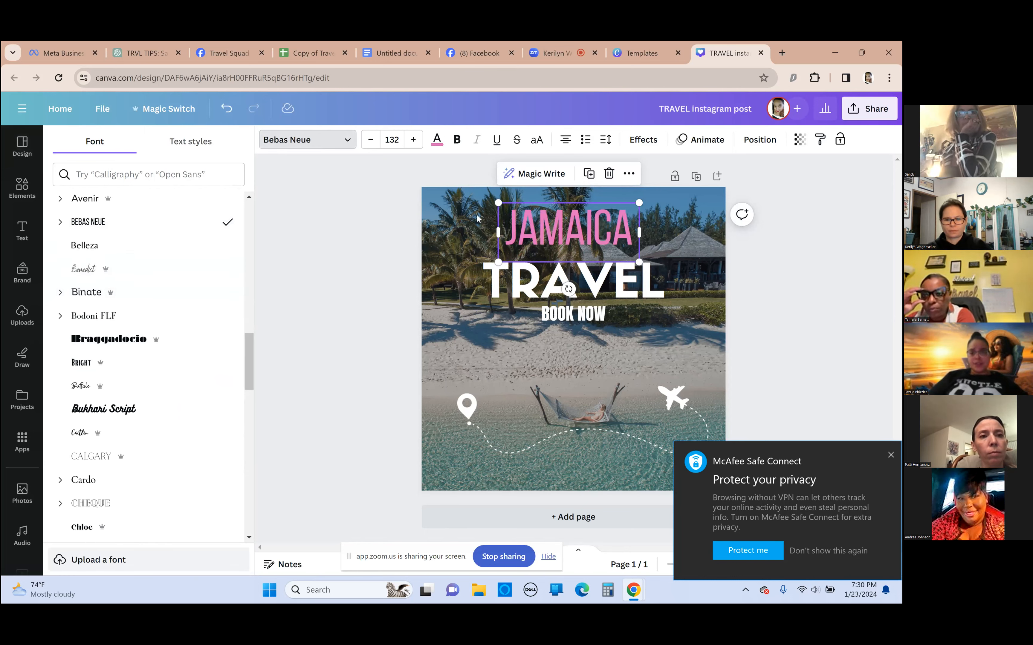
pyautogui.click(120, 293)
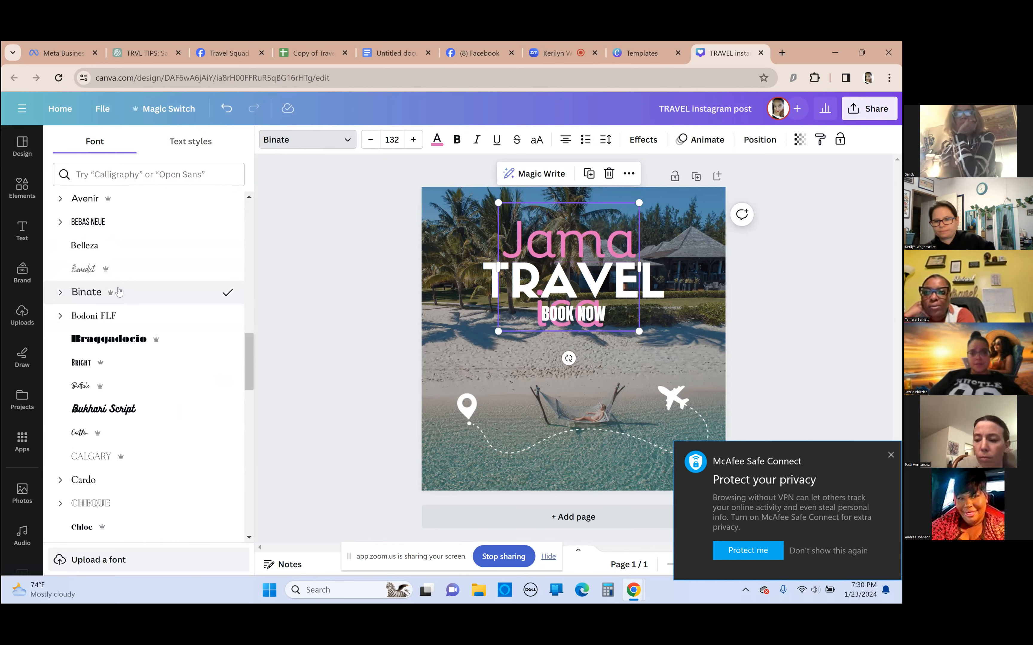
pyautogui.click(145, 342)
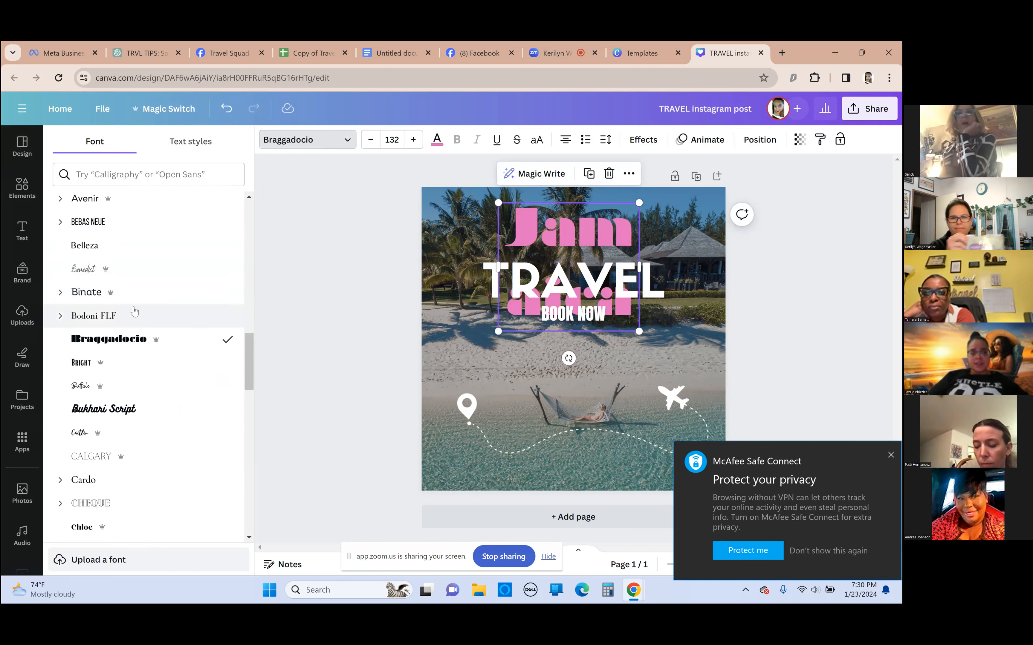
pyautogui.click(125, 293)
pyautogui.click(126, 363)
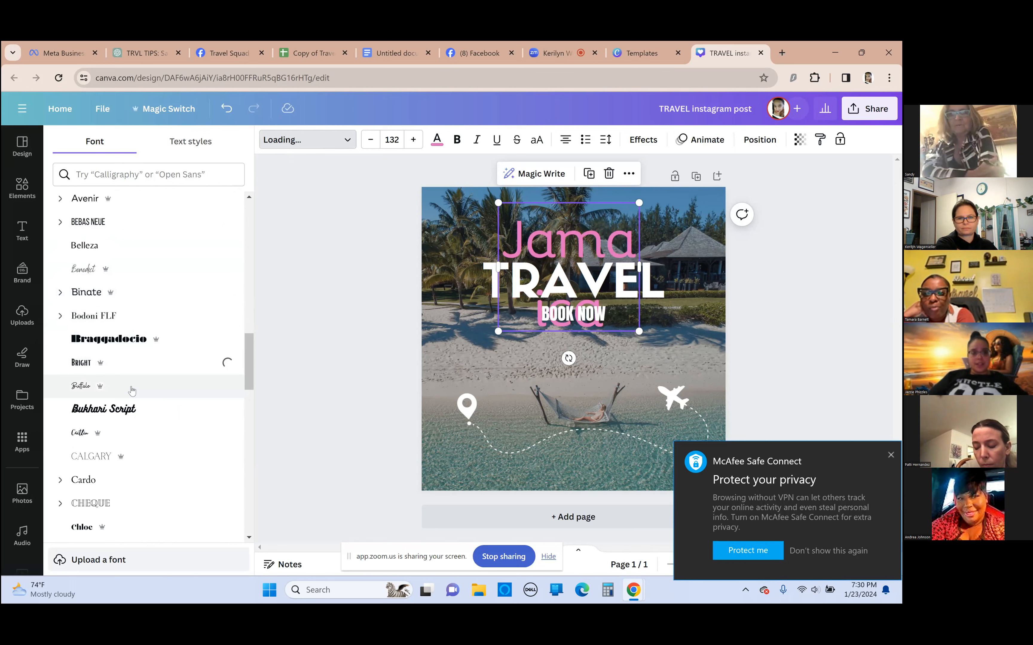
pyautogui.click(128, 387)
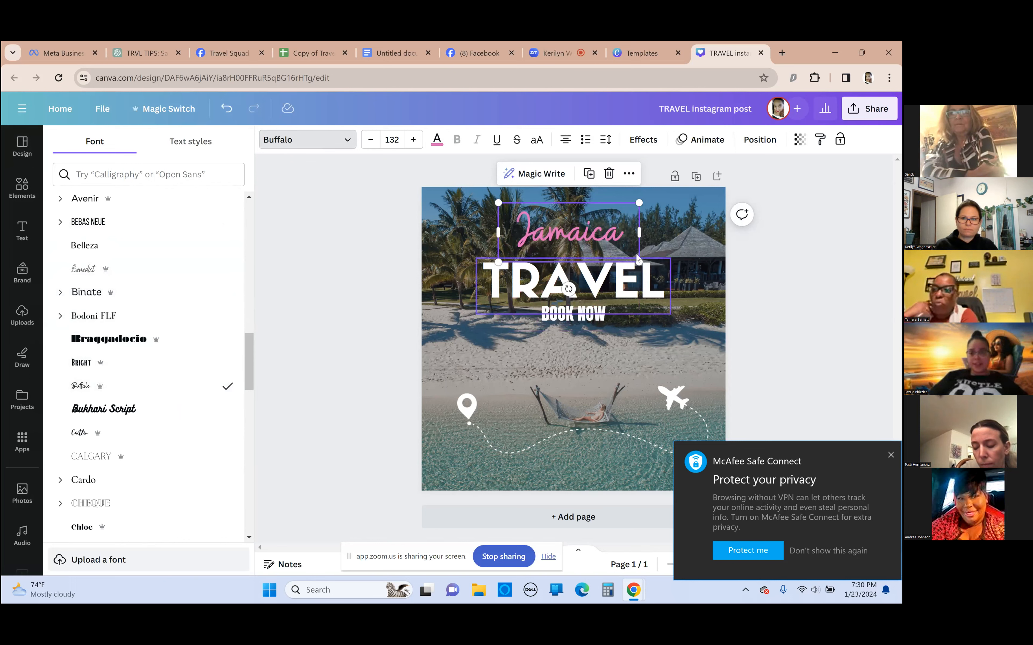
# Enlarge the "Jamaica" text to size 186, set its font to Bright and reposition it centered above TRAVEL
pyautogui.moveTo(639, 262); pyautogui.dragTo(696, 286)
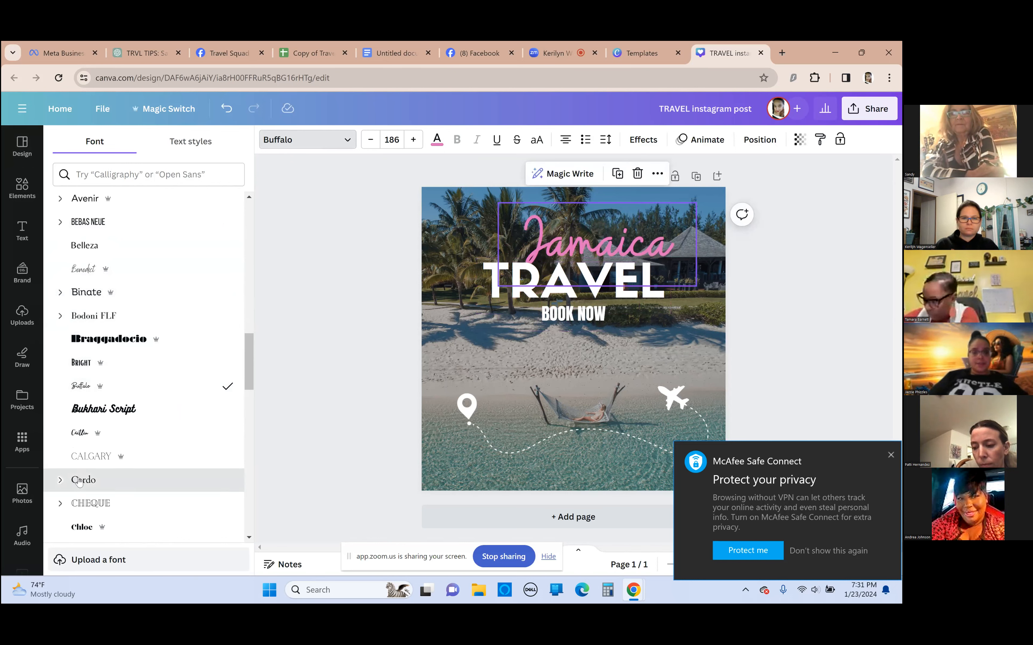
pyautogui.click(128, 362)
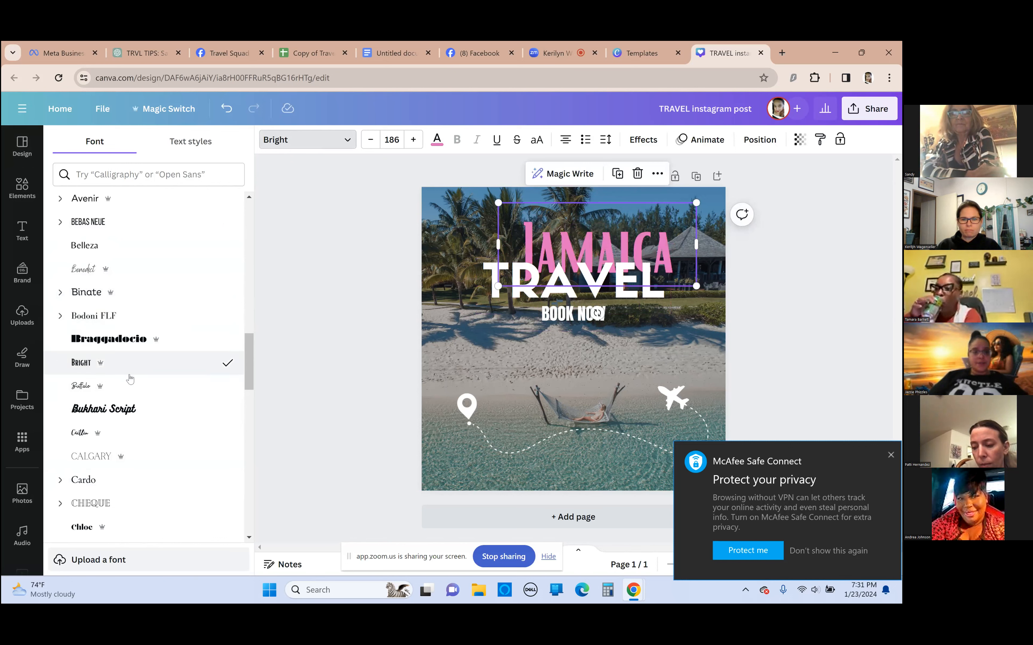
pyautogui.scroll(-5, 128, 363)
pyautogui.moveTo(526, 284); pyautogui.dragTo(498, 274)
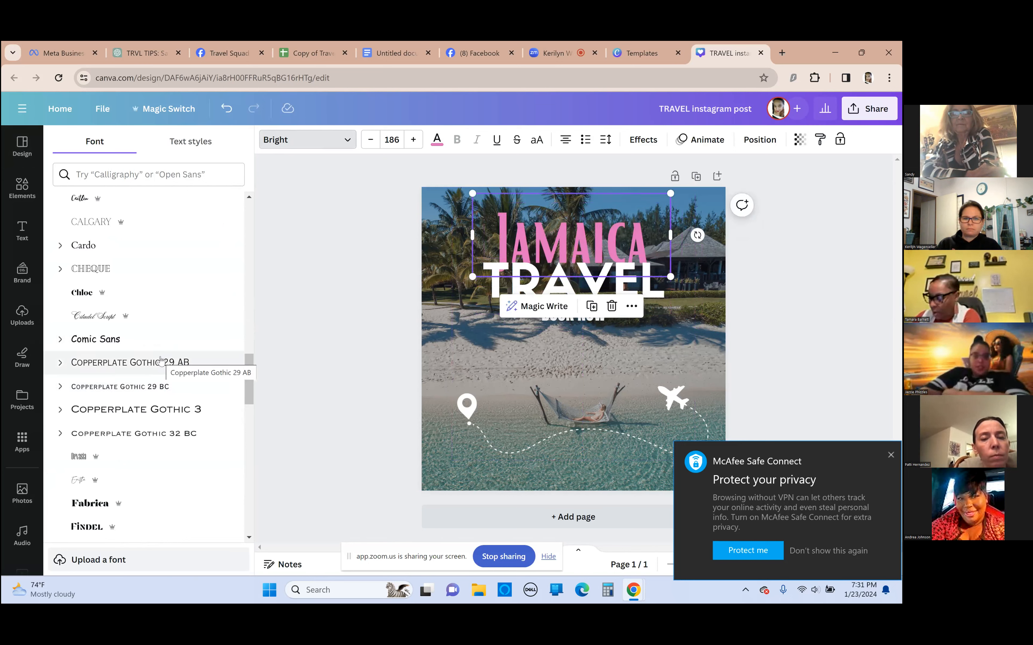
pyautogui.moveTo(573, 255)
pyautogui.mouseDown()
pyautogui.moveTo(591, 247)
pyautogui.moveTo(583, 256)
pyautogui.mouseUp()
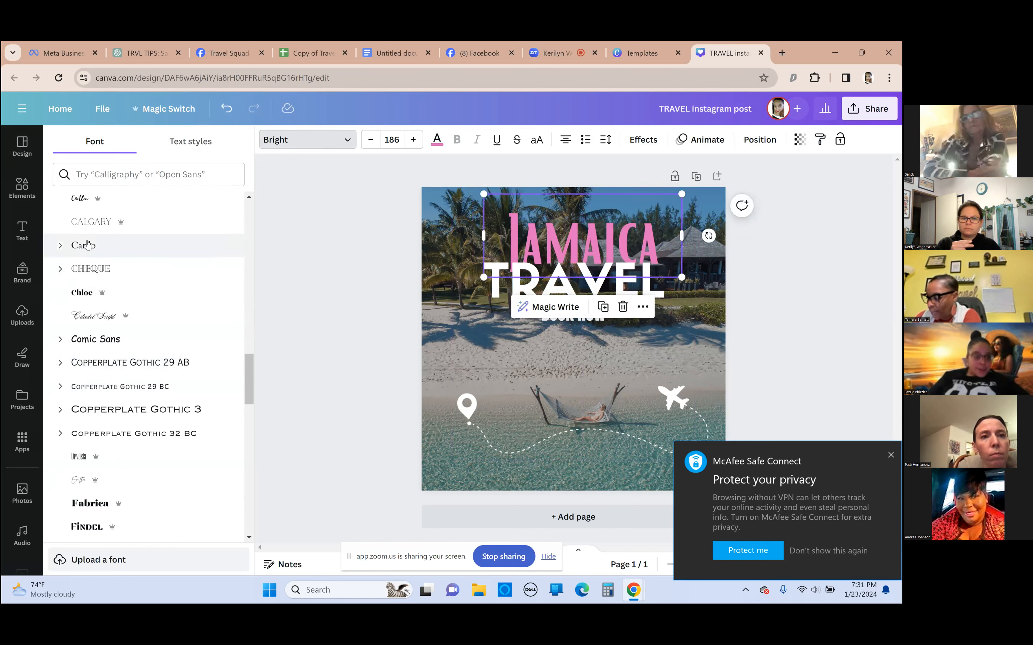
# Try the Cardo and Comic Sans fonts on the "Jamaica" text
pyautogui.click(103, 247)
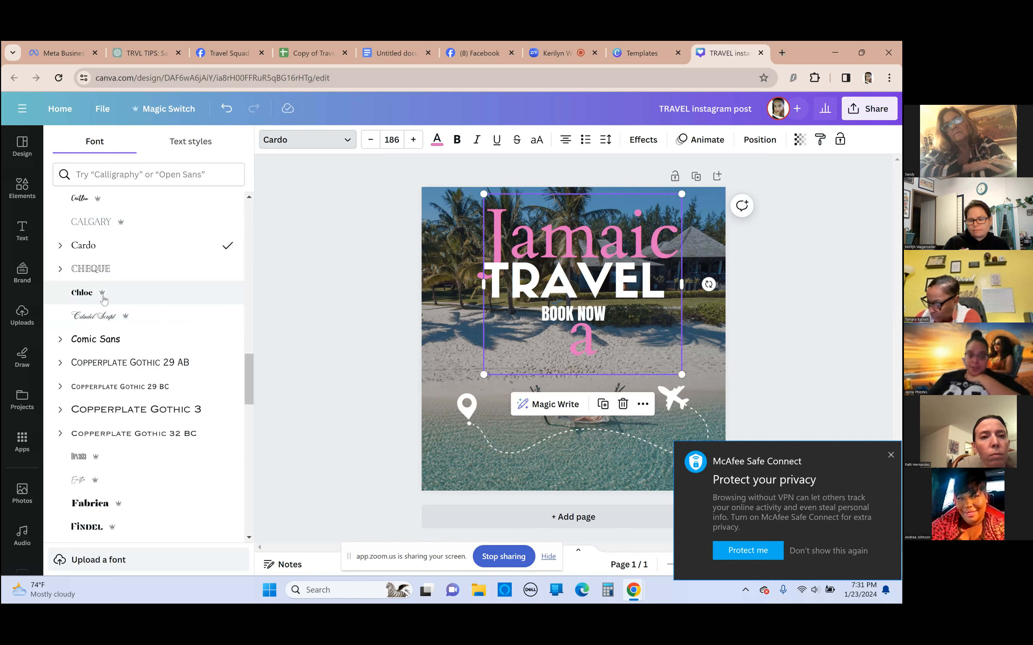
pyautogui.click(106, 362)
pyautogui.click(103, 344)
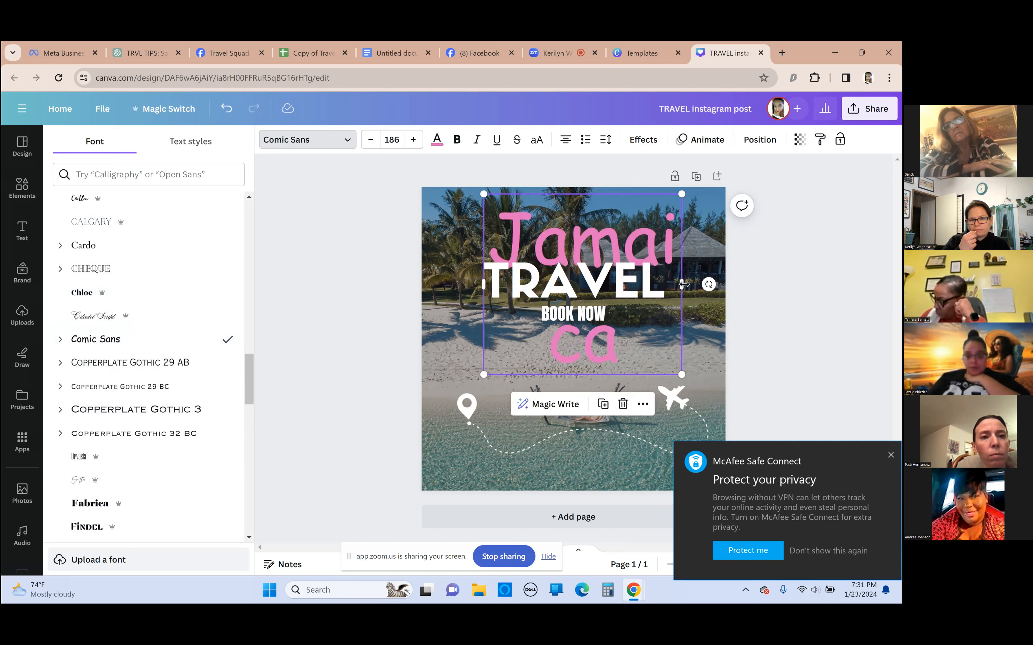
# Widen the "Jamaica" text box so the word fits on one line, and place it above TRAVEL
pyautogui.moveTo(685, 286); pyautogui.dragTo(722, 285)
pyautogui.moveTo(668, 250); pyautogui.dragTo(582, 242)
pyautogui.moveTo(632, 277); pyautogui.dragTo(673, 272)
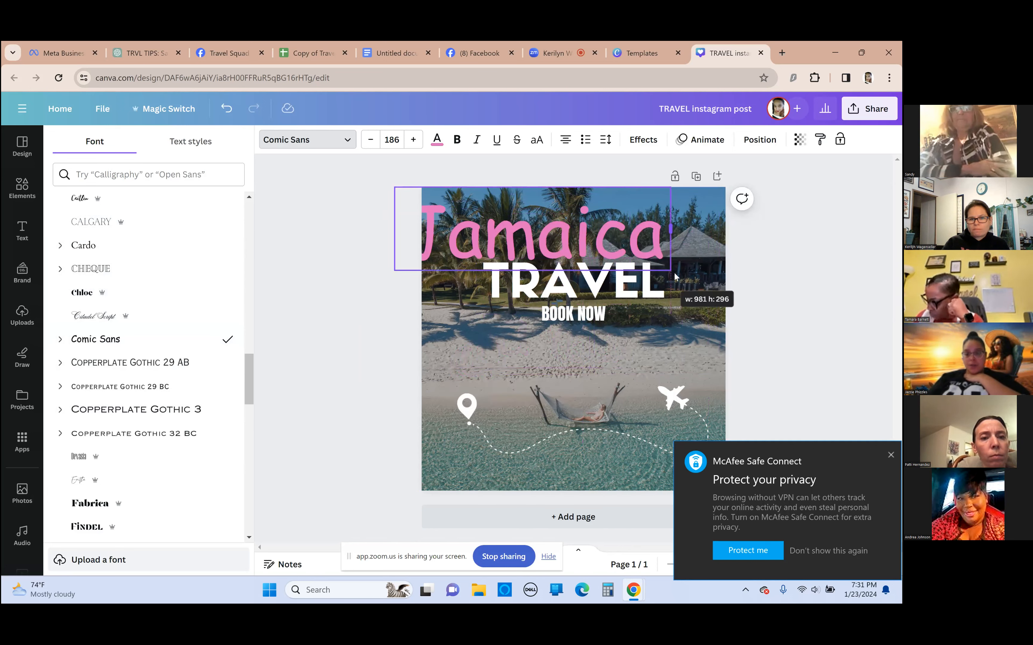
pyautogui.moveTo(603, 246); pyautogui.dragTo(636, 243)
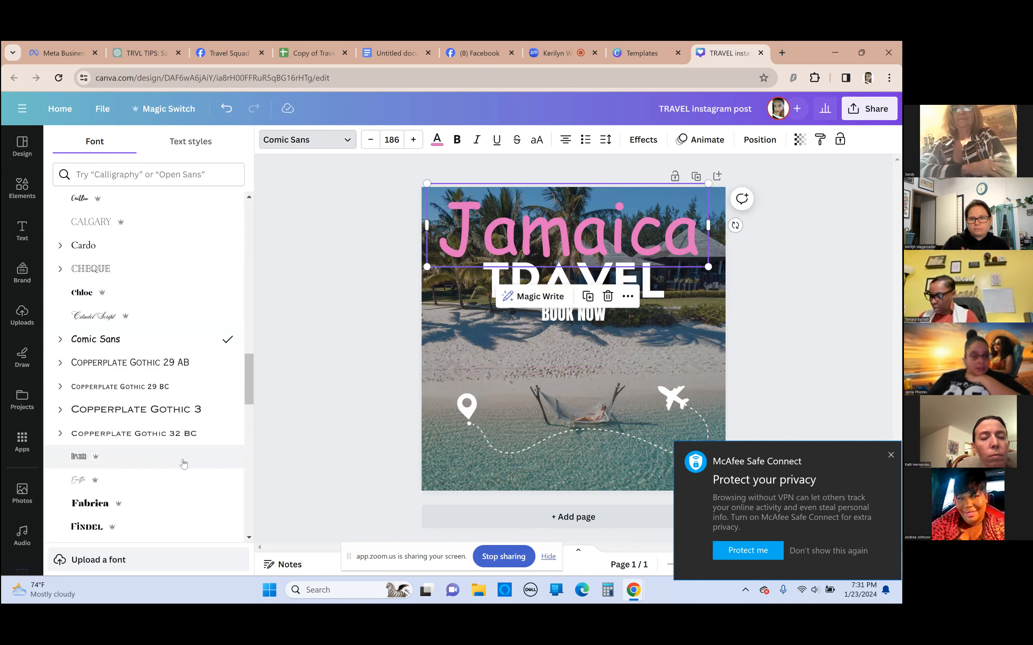
# Try the Emitha font on "Jamaica", settle on Futura, and nudge the text slightly down and to the right
pyautogui.scroll(-3, 140, 412)
pyautogui.click(75, 370)
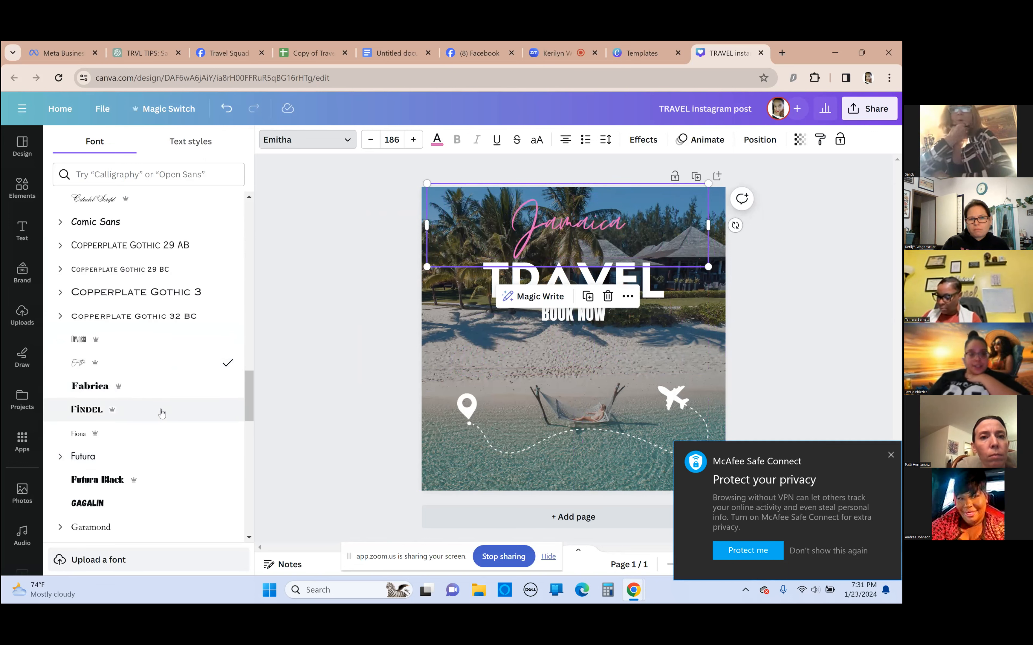
pyautogui.click(131, 457)
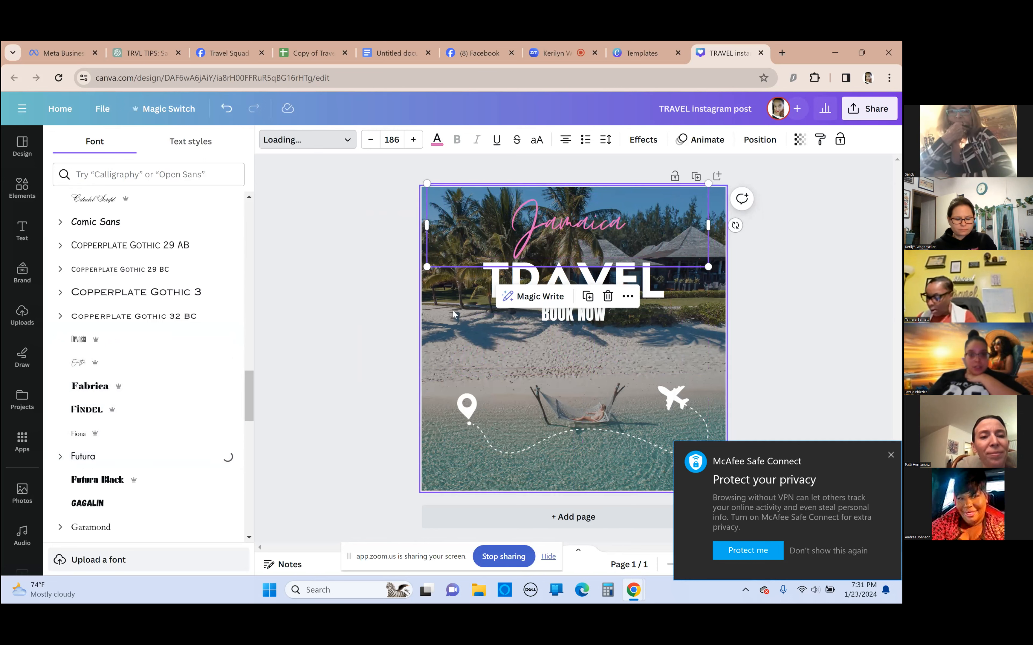
pyautogui.moveTo(616, 237); pyautogui.dragTo(617, 240)
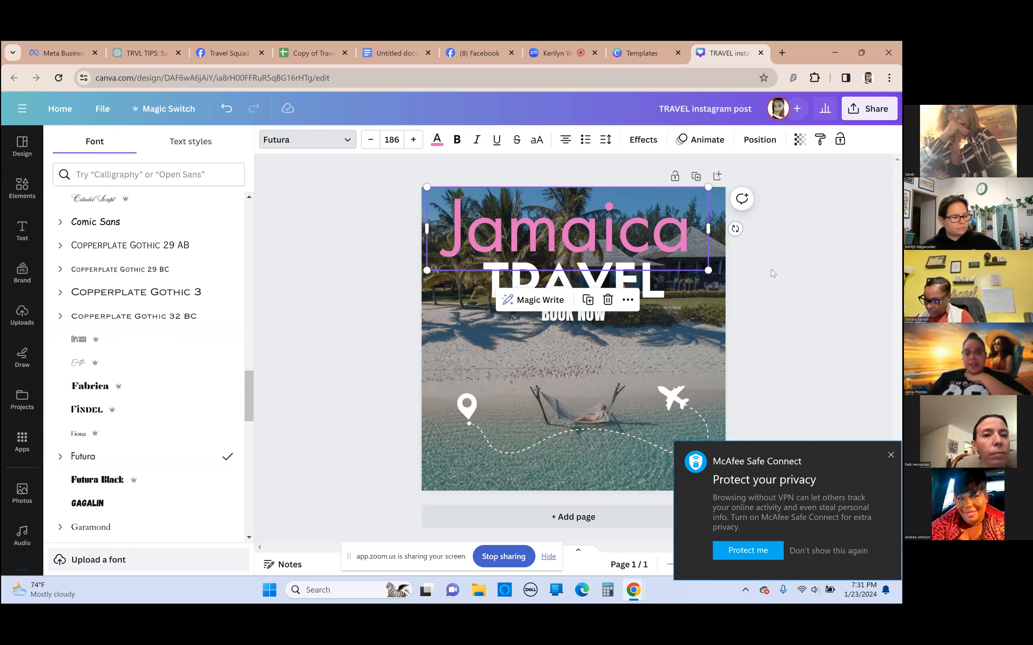
pyautogui.click(387, 371)
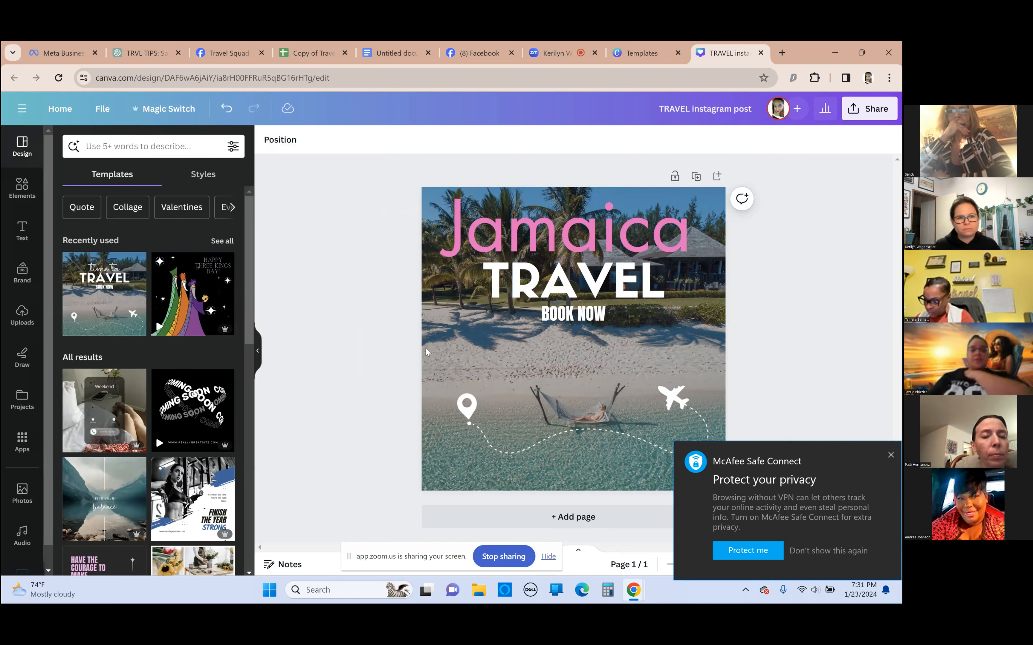
pyautogui.click(529, 226)
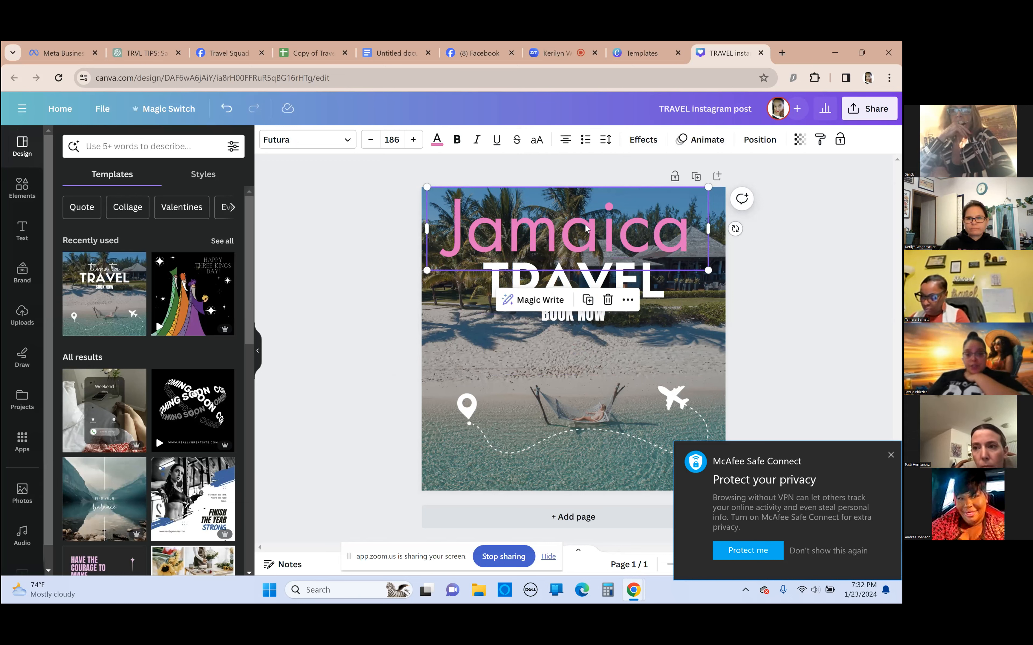
pyautogui.moveTo(587, 229); pyautogui.dragTo(592, 229)
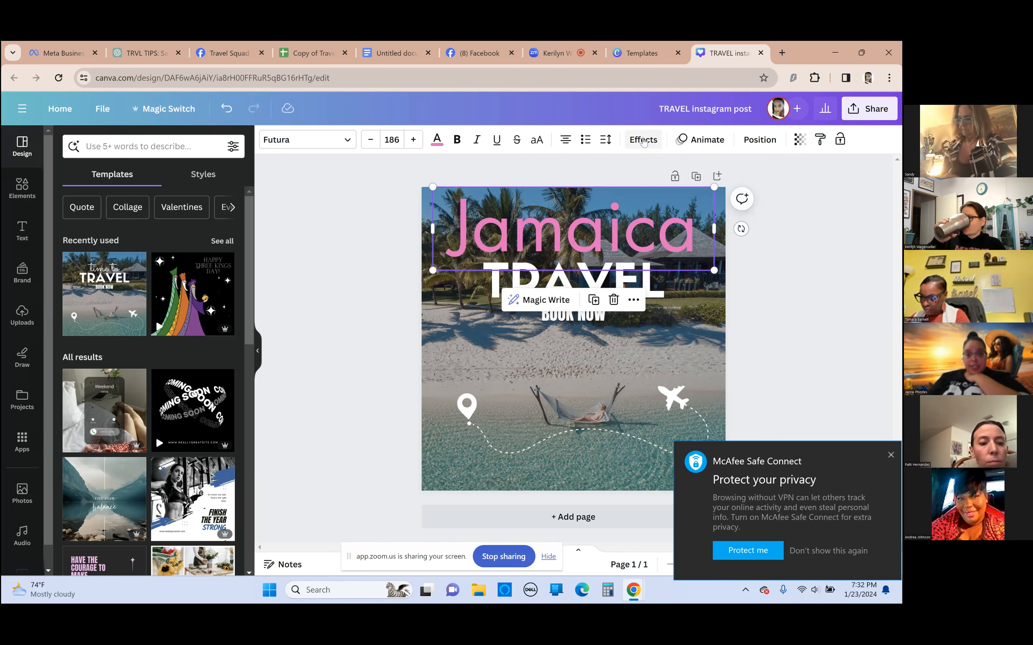
# Try the Shadow, Lift, Hollow, Splice, Outline, Echo, Neon and Glitch text effects on "Jamaica"
pyautogui.click(645, 142)
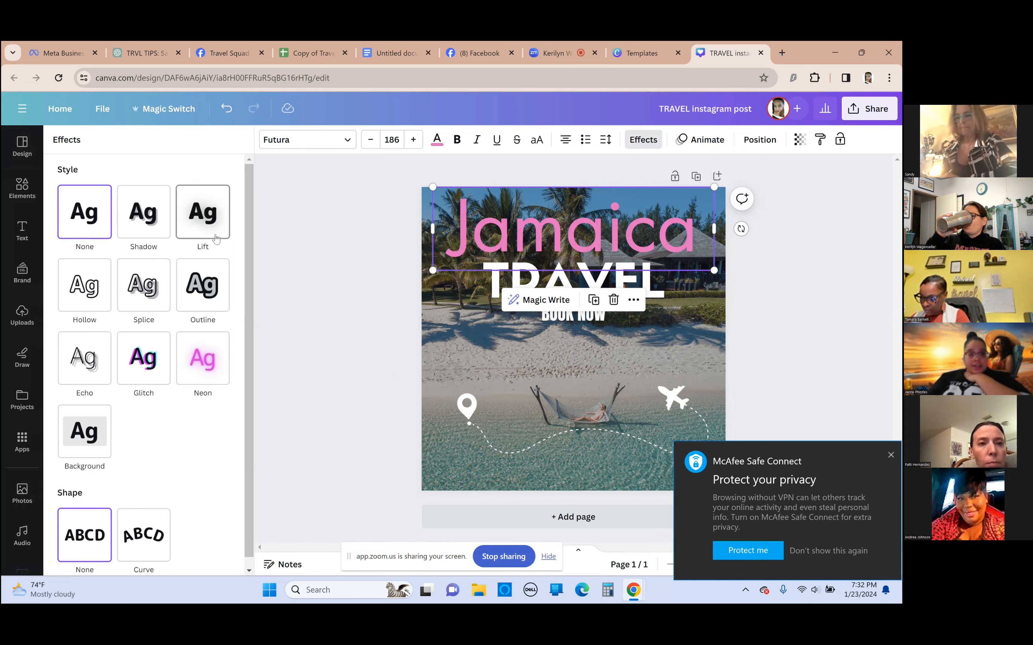
pyautogui.click(144, 212)
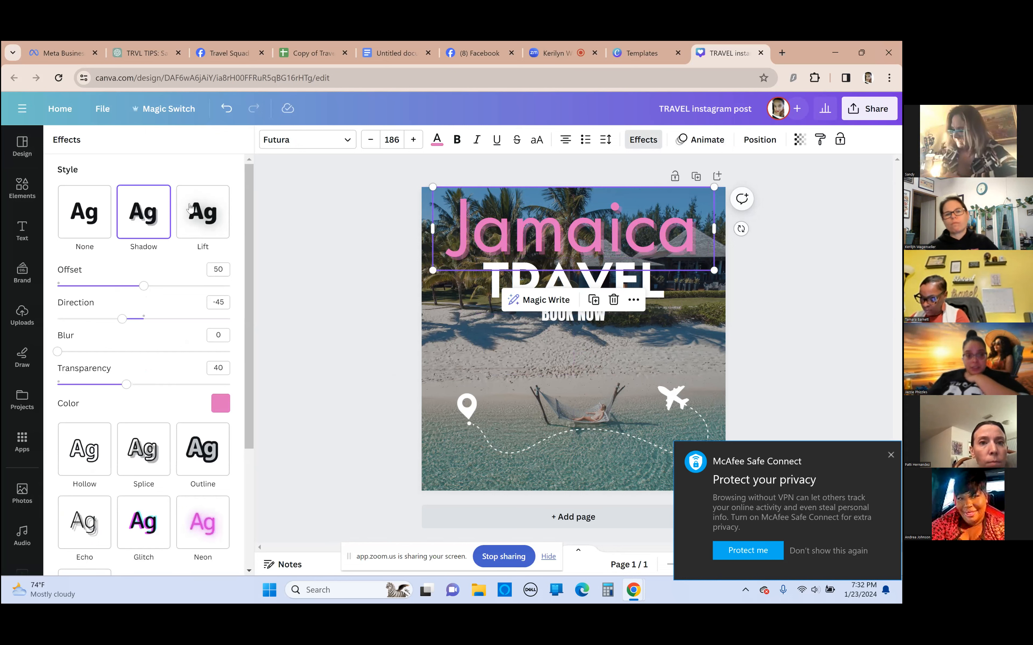
pyautogui.click(218, 213)
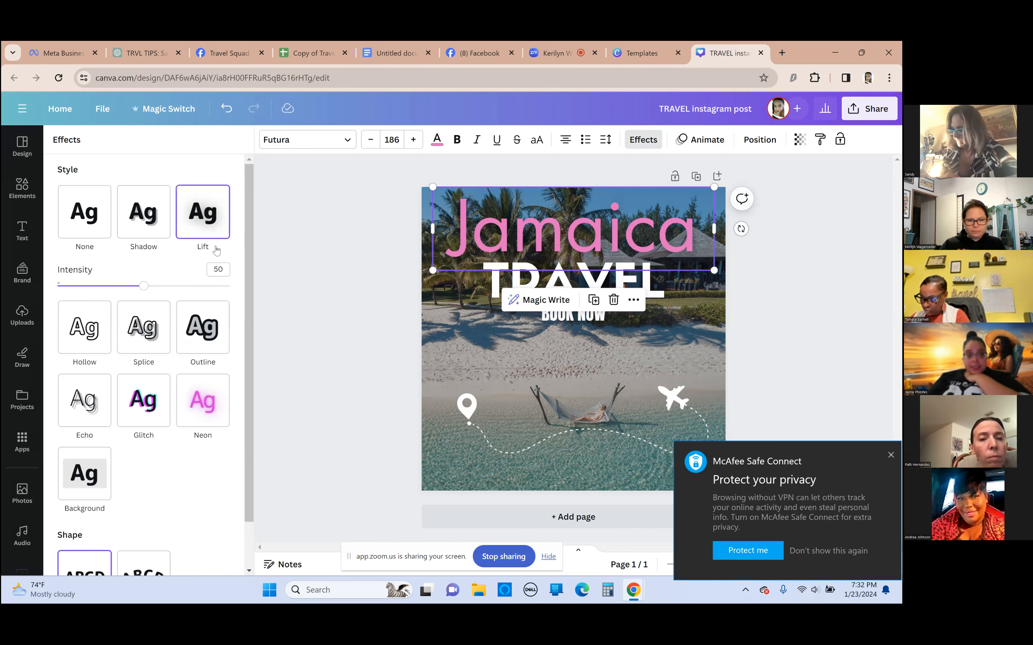
pyautogui.click(92, 337)
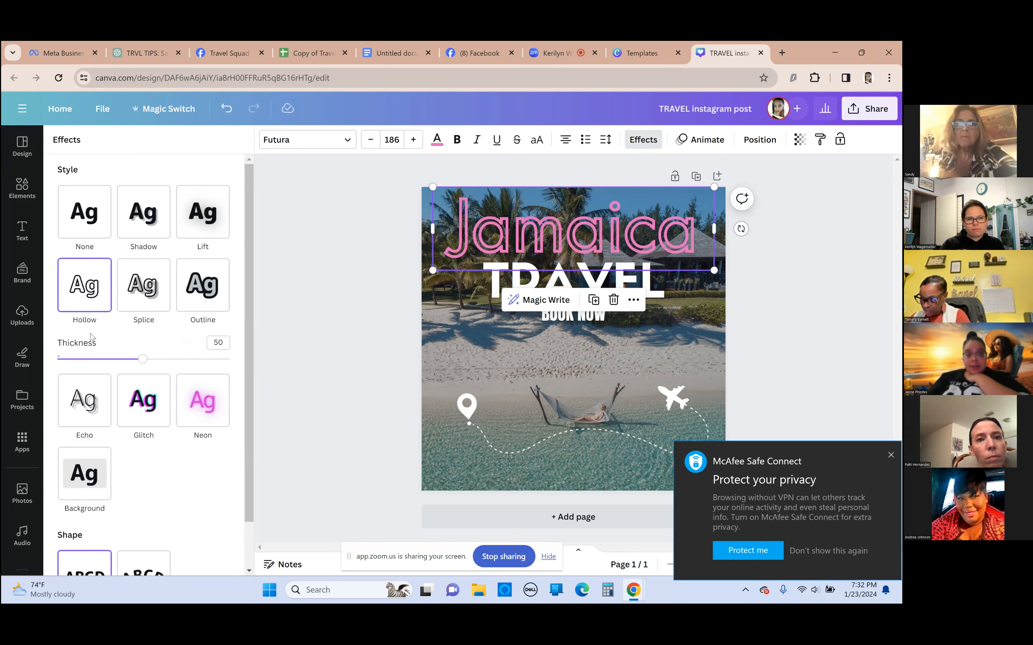
pyautogui.click(137, 296)
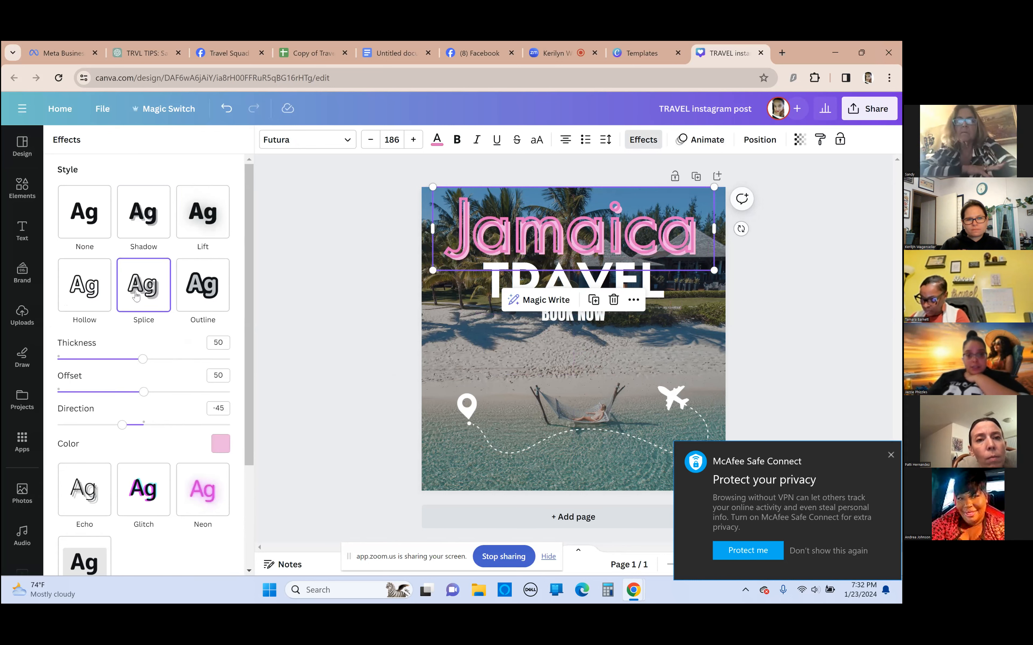
pyautogui.click(215, 292)
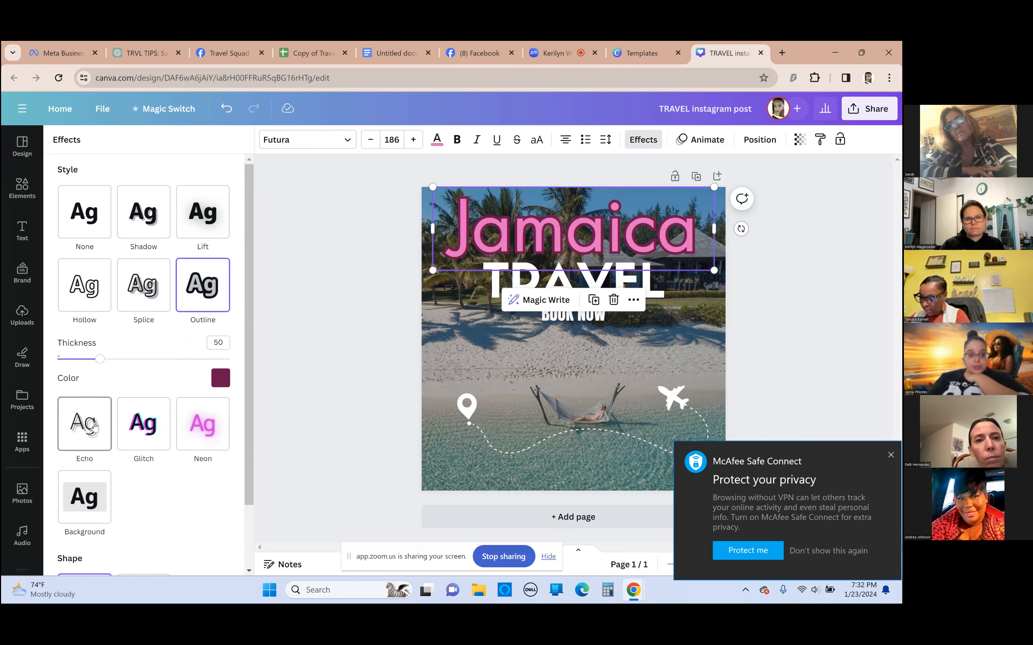
pyautogui.click(94, 439)
pyautogui.click(203, 360)
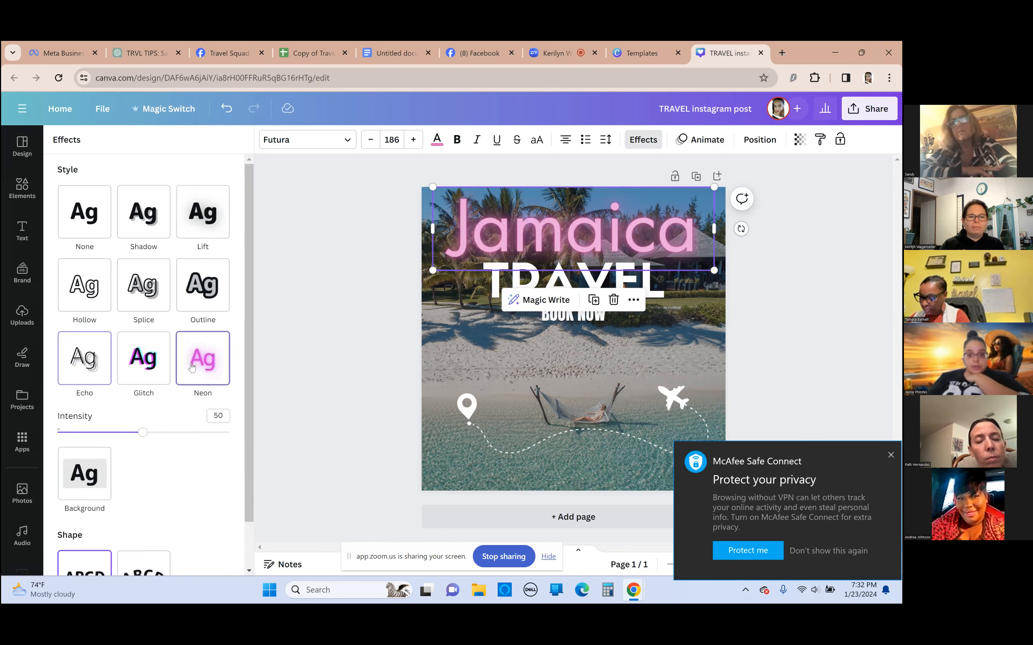
pyautogui.click(158, 371)
# Try the Curve shape and the Background effect on "Jamaica", then set its shape back to None
pyautogui.scroll(-3, 136, 431)
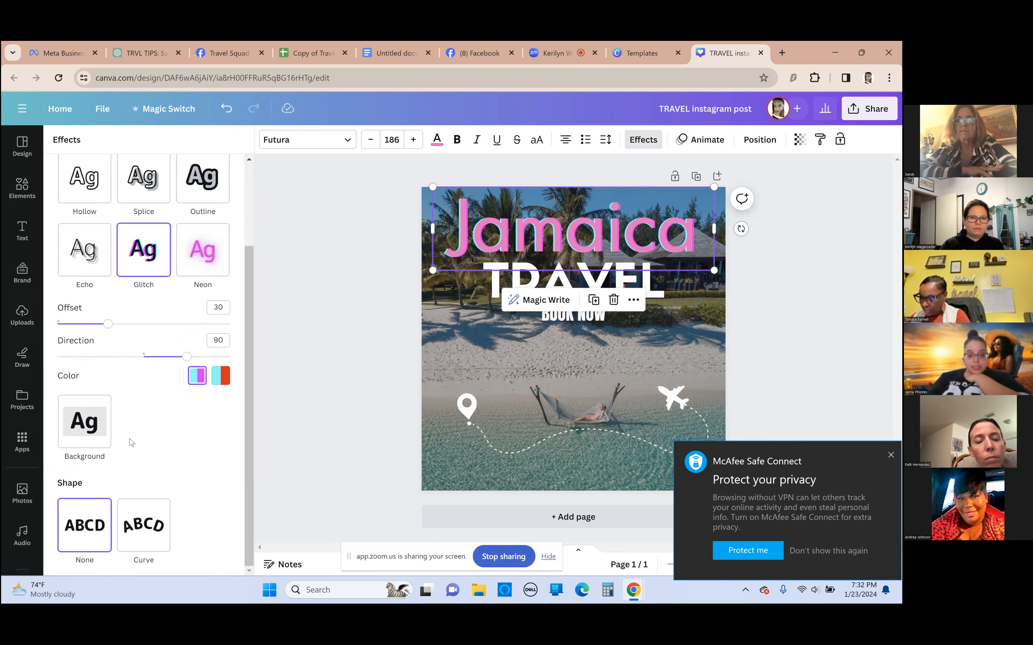
pyautogui.click(160, 527)
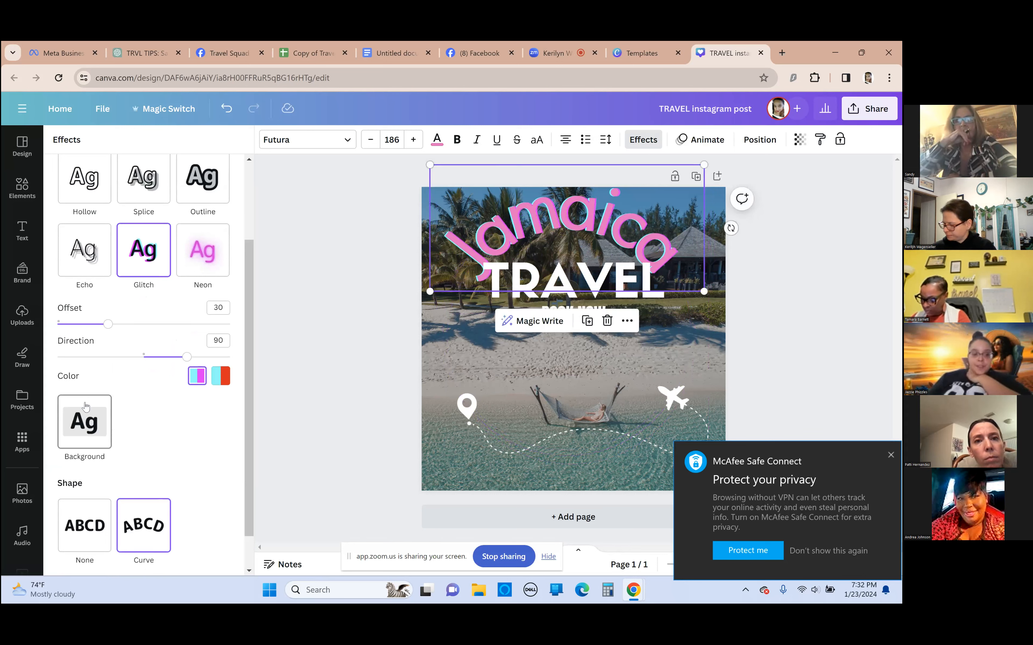
pyautogui.click(99, 428)
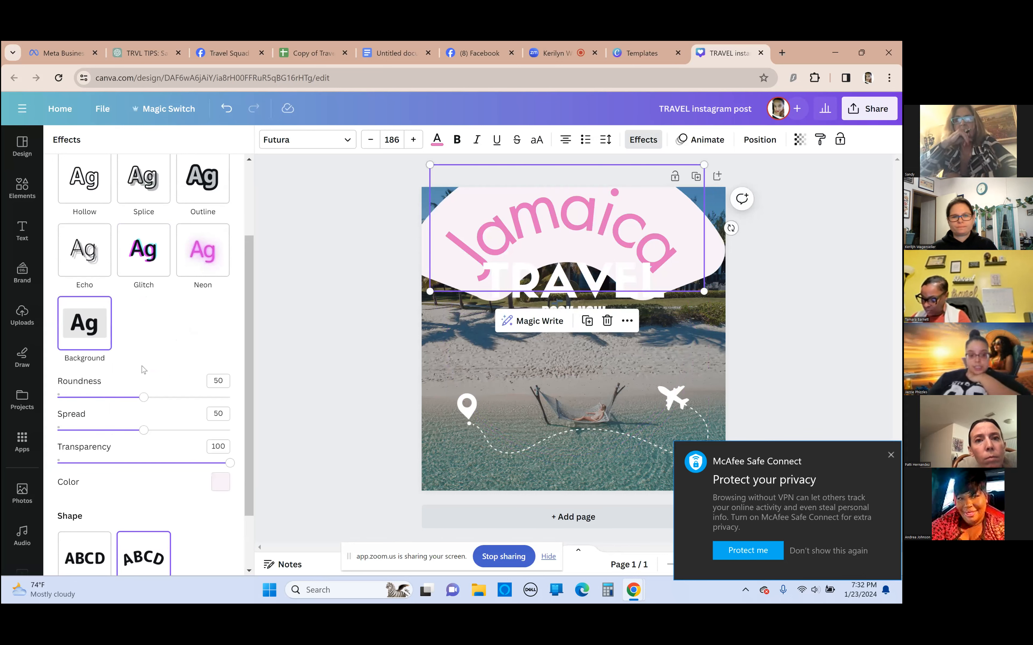
pyautogui.click(68, 570)
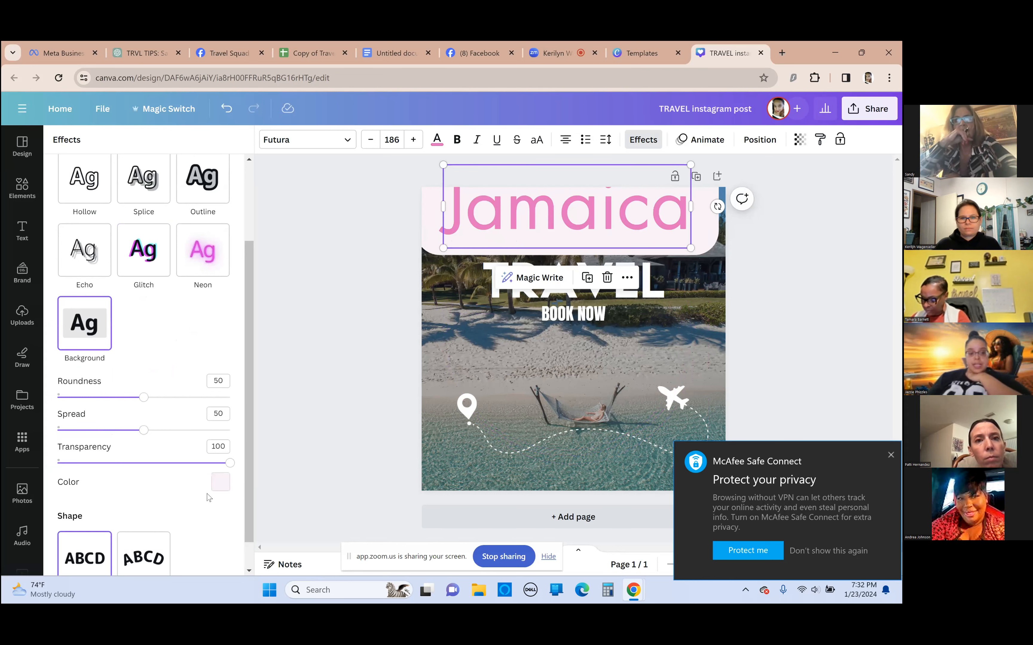
# Try a light orange color for the background behind "Jamaica"
pyautogui.click(221, 483)
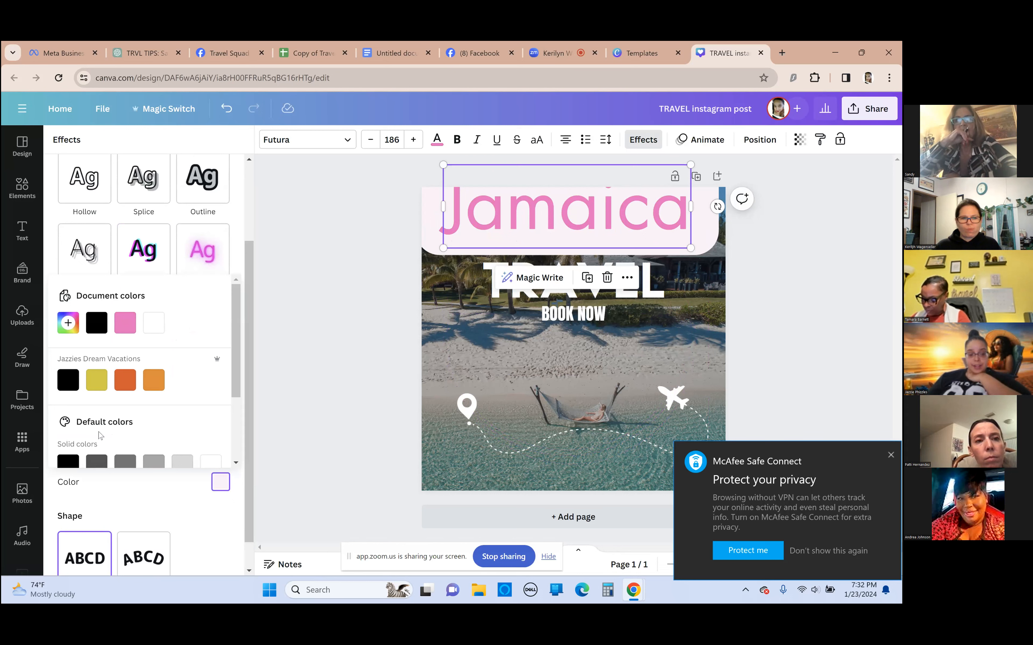
pyautogui.scroll(-4, 100, 434)
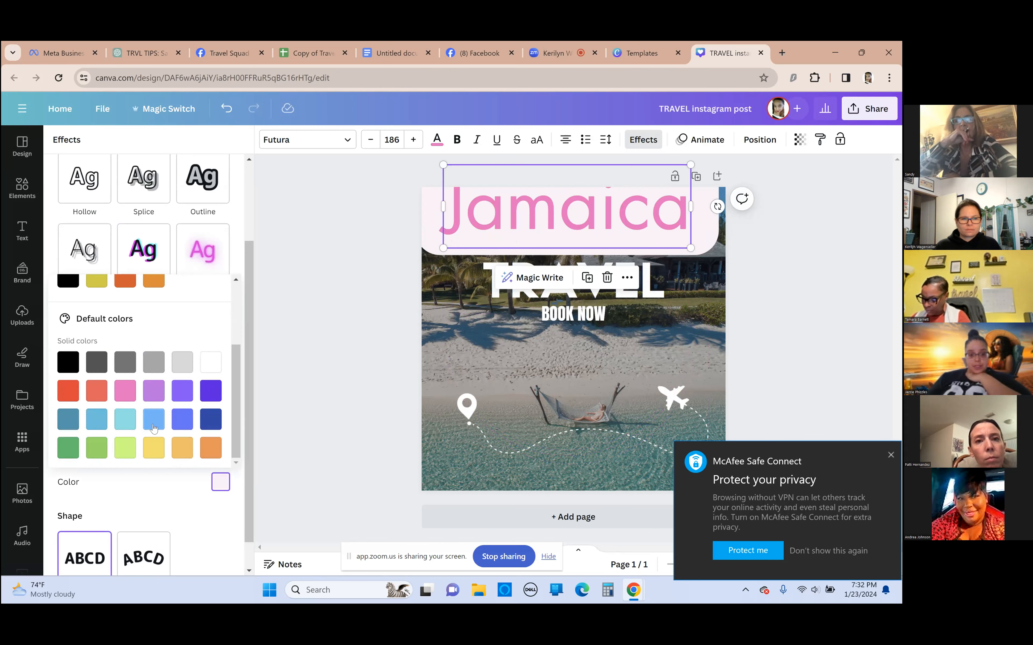
pyautogui.click(183, 448)
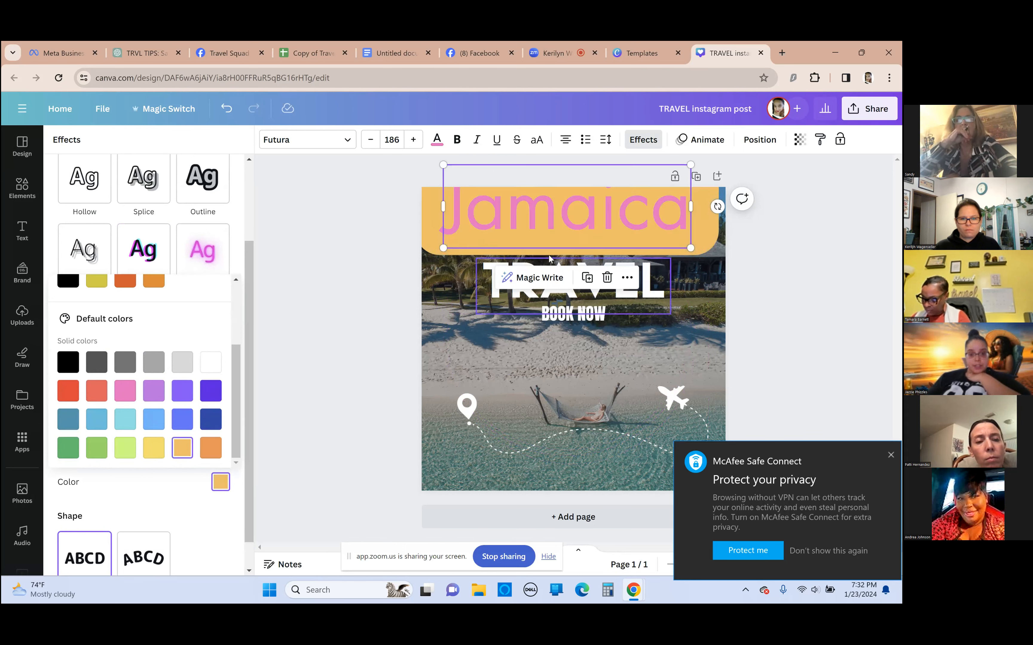
pyautogui.scroll(-1, 116, 237)
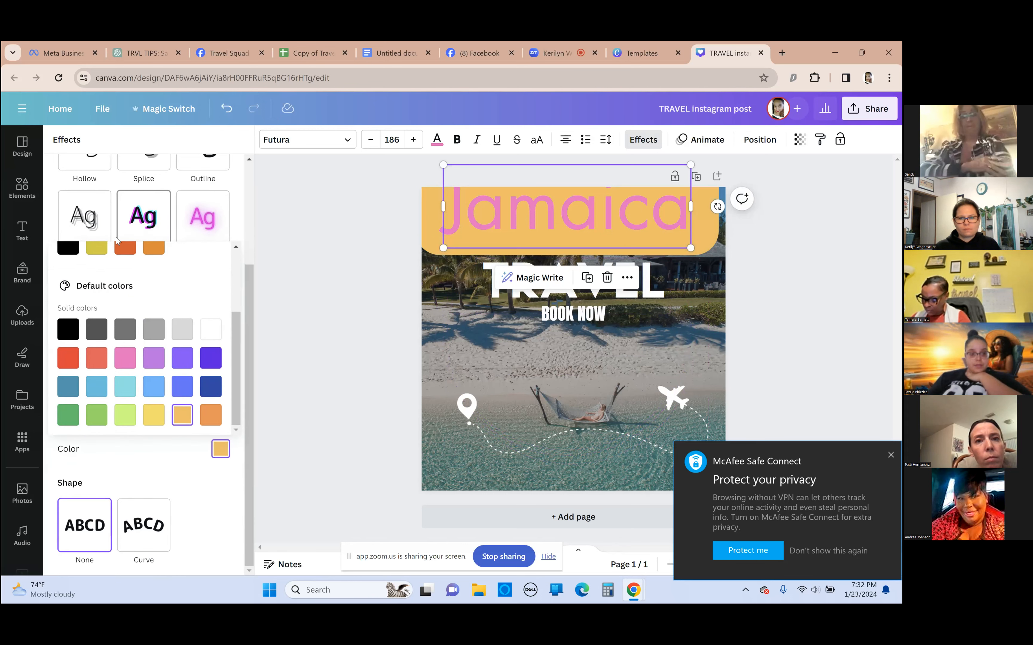
# Apply the Outline effect to "Jamaica" and move the word slightly down and to the right
pyautogui.scroll(3, 101, 321)
pyautogui.scroll(3, 106, 236)
pyautogui.scroll(-6, 95, 280)
pyautogui.scroll(3, 97, 245)
pyautogui.scroll(3, 192, 241)
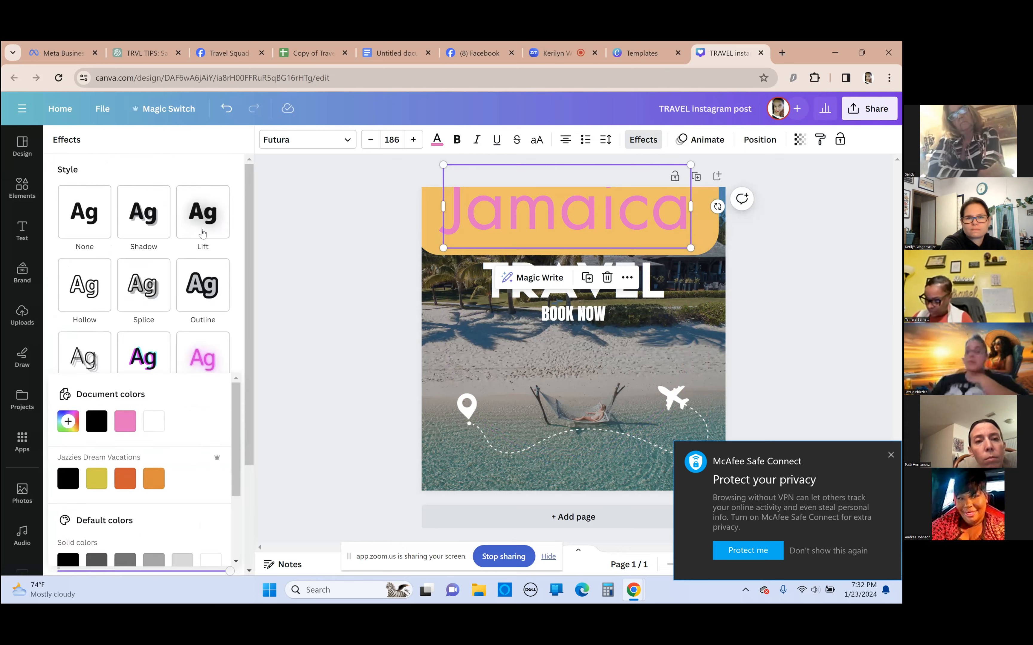
pyautogui.click(212, 280)
pyautogui.moveTo(593, 218); pyautogui.dragTo(602, 234)
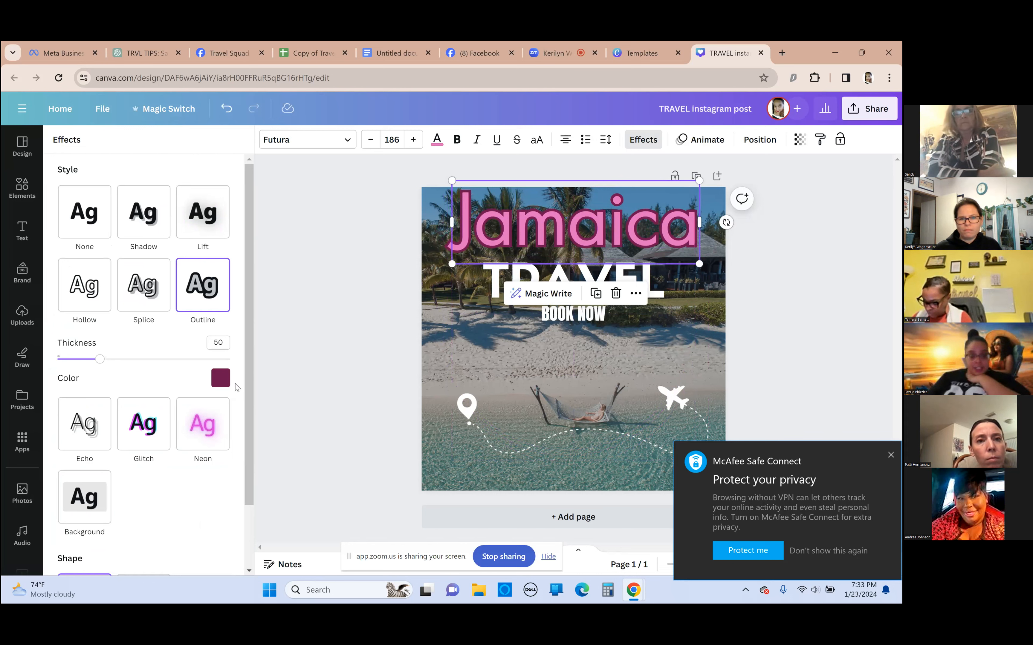
# Try orange, light gray and white for the "Jamaica" outline, and settle on lime green
pyautogui.click(220, 378)
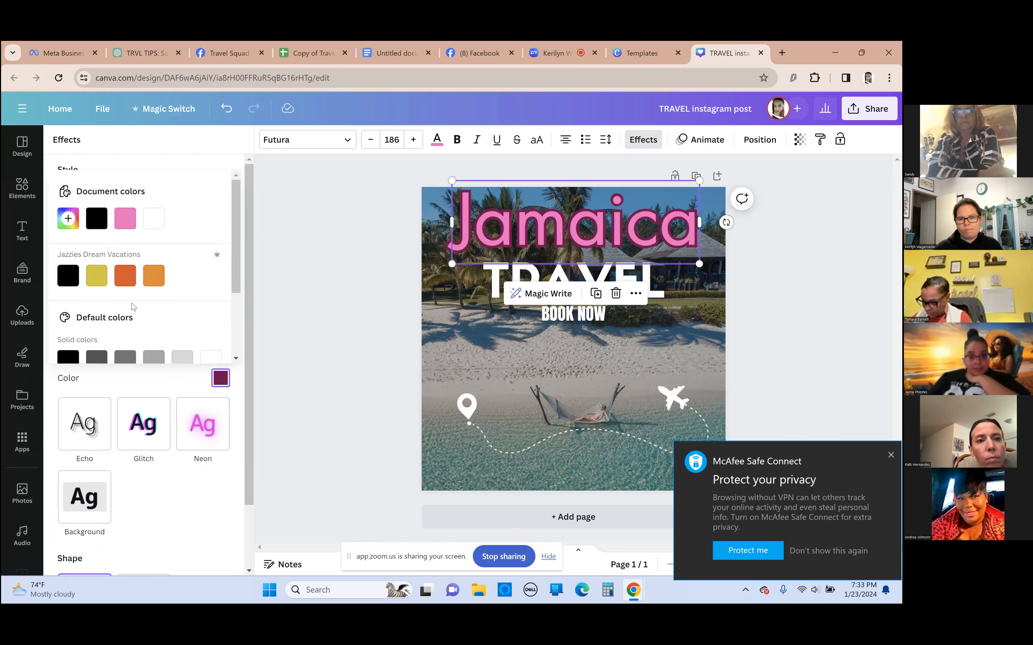
pyautogui.click(130, 284)
pyautogui.scroll(-3, 131, 285)
pyautogui.click(183, 258)
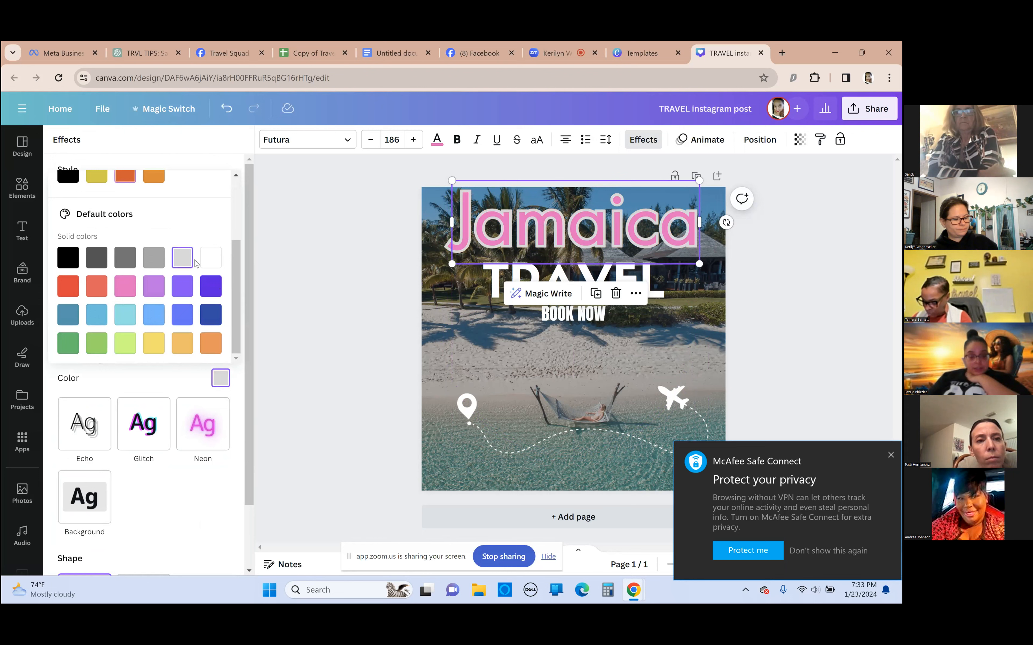
pyautogui.click(214, 258)
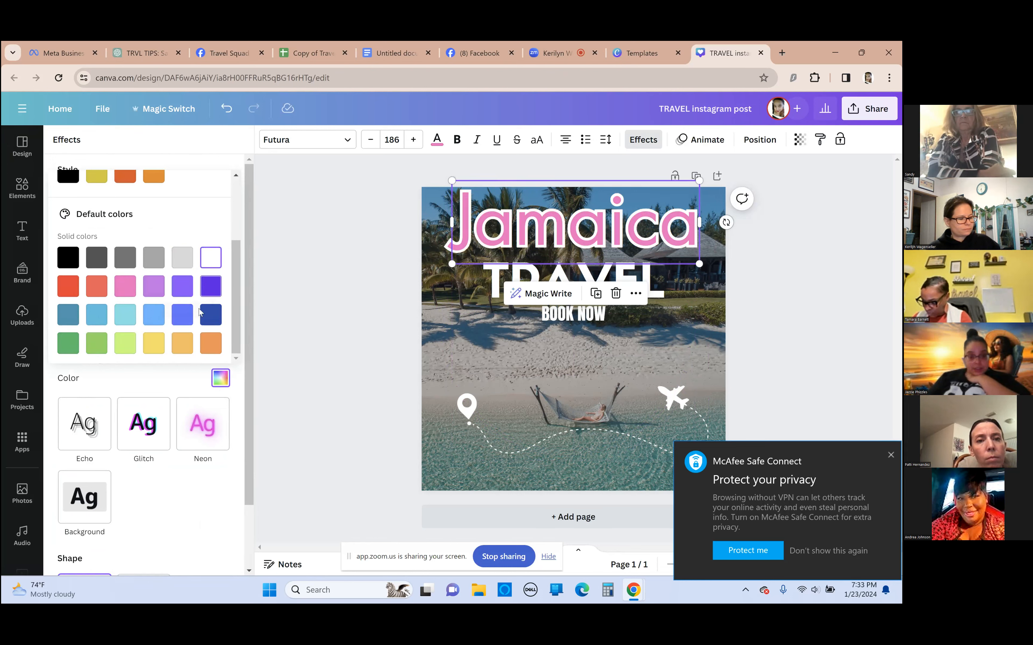
pyautogui.click(125, 342)
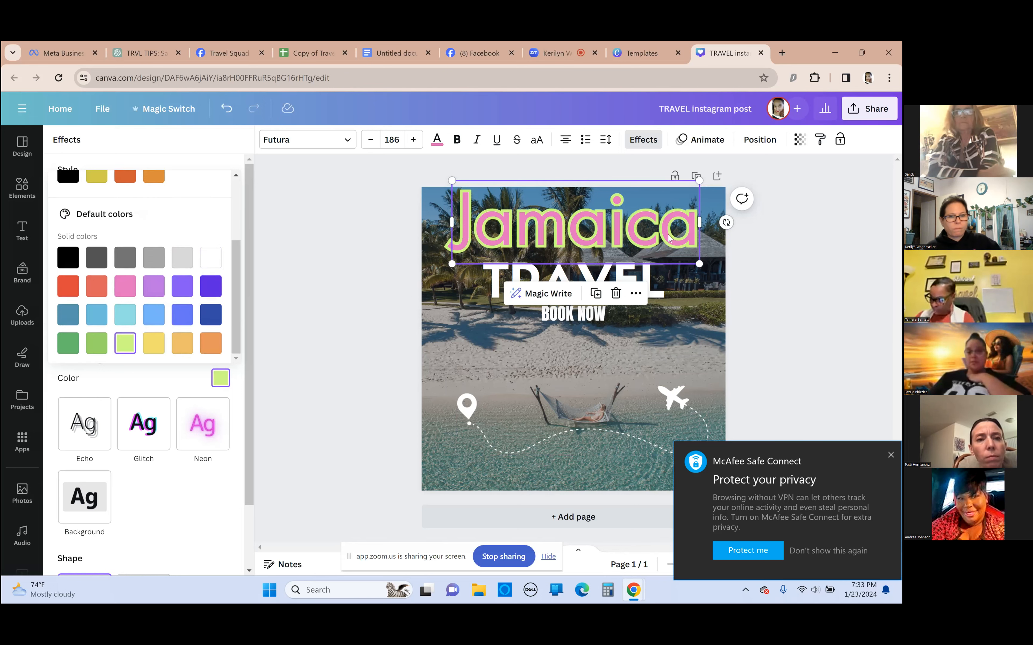
# Nudge the "Jamaica" text down close above TRAVEL, and dismiss the McAfee privacy notification
pyautogui.moveTo(668, 236); pyautogui.dragTo(667, 242)
pyautogui.click(393, 299)
pyautogui.click(547, 267)
pyautogui.click(545, 359)
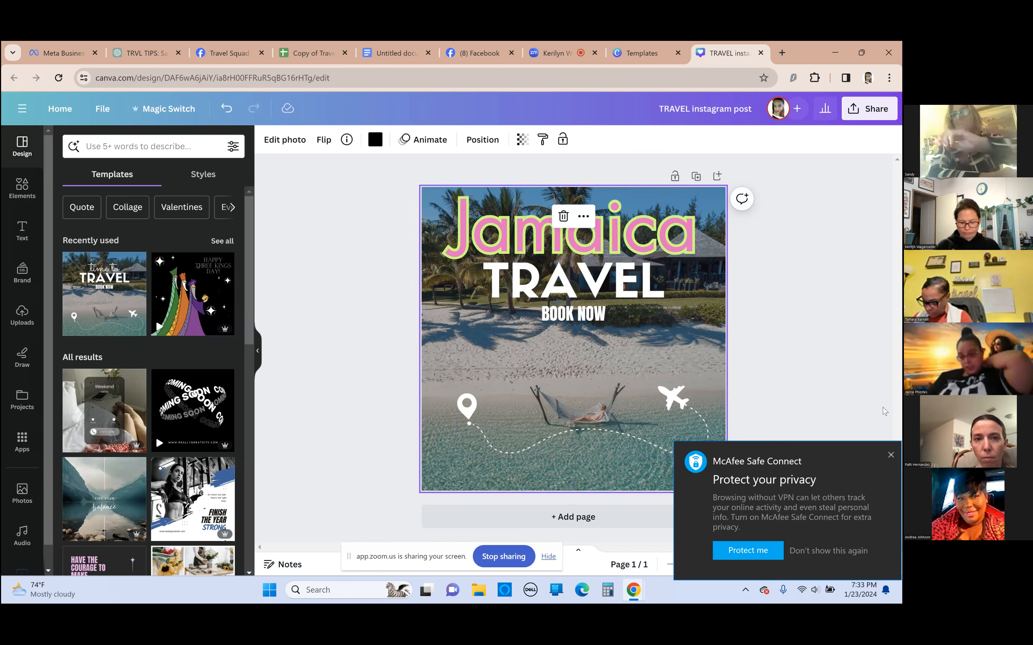
pyautogui.click(890, 454)
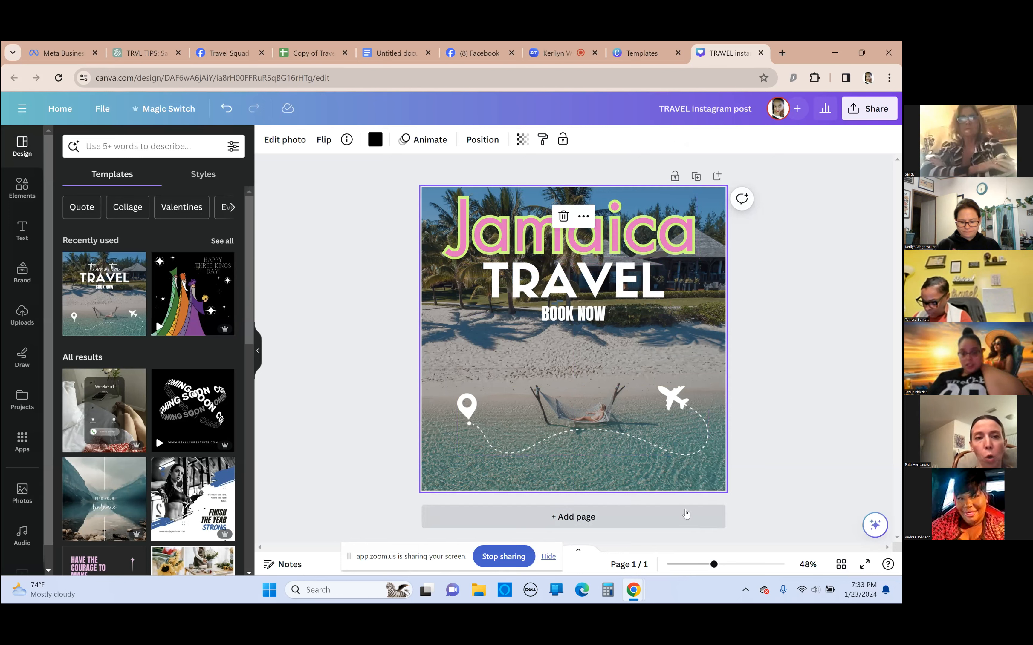
# Move the location pin and airplane graphic slightly up, try pink, light blue and light purple on it, and settle on violet
pyautogui.moveTo(545, 430); pyautogui.dragTo(596, 412)
pyautogui.click(408, 147)
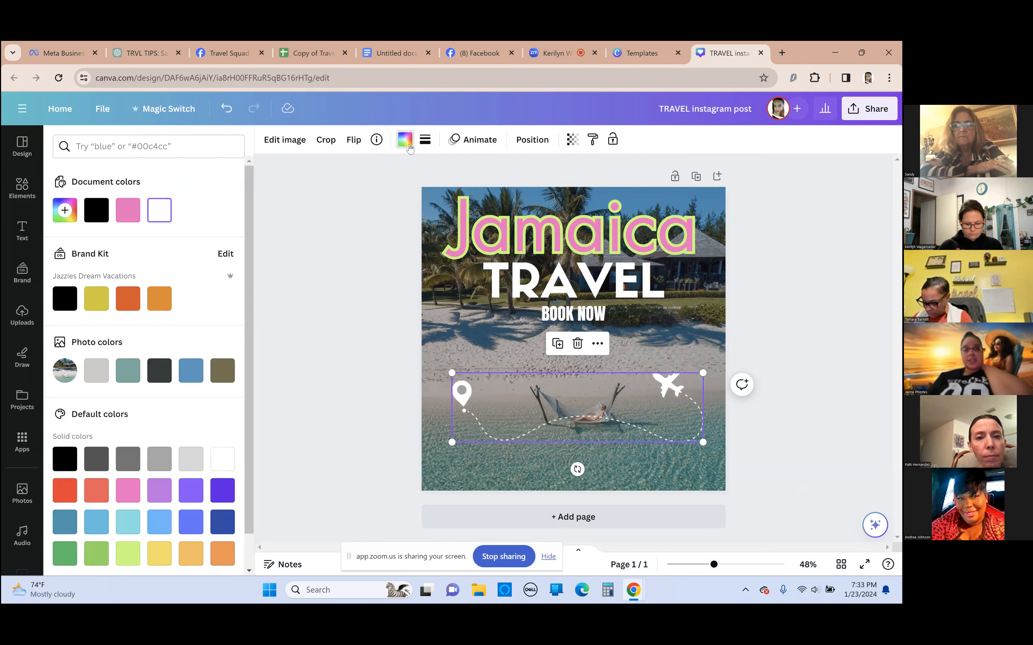
pyautogui.click(138, 499)
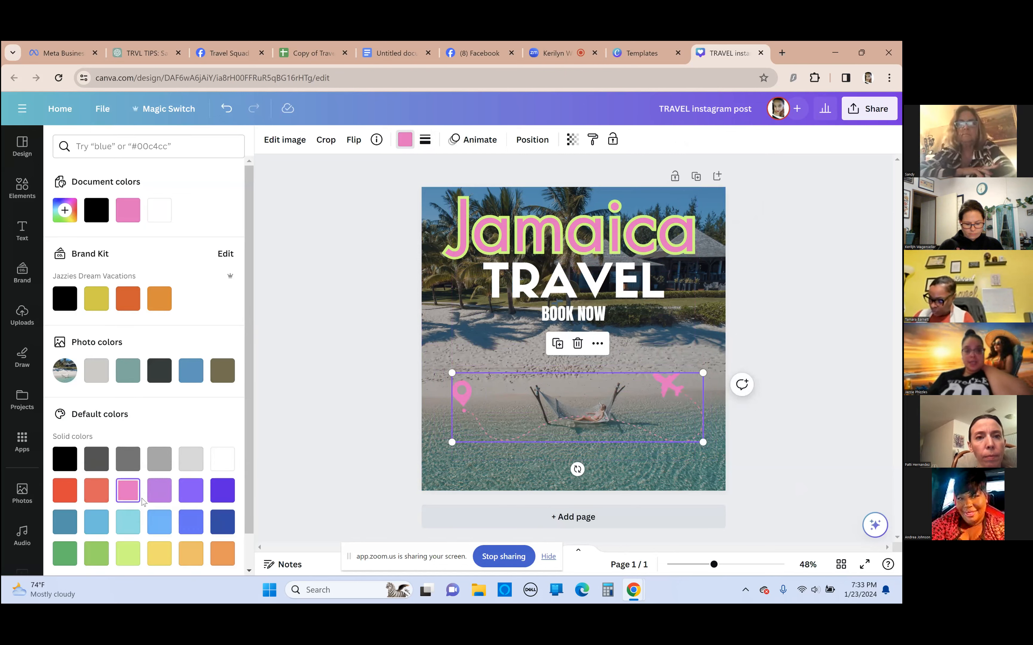
pyautogui.scroll(-1, 179, 489)
pyautogui.click(164, 487)
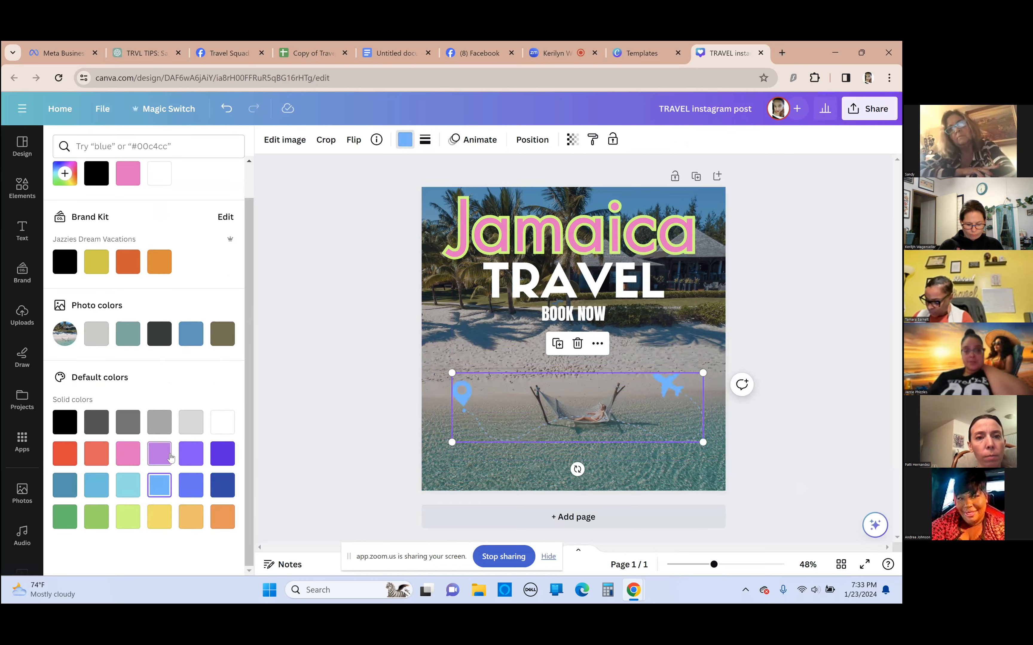
pyautogui.click(164, 457)
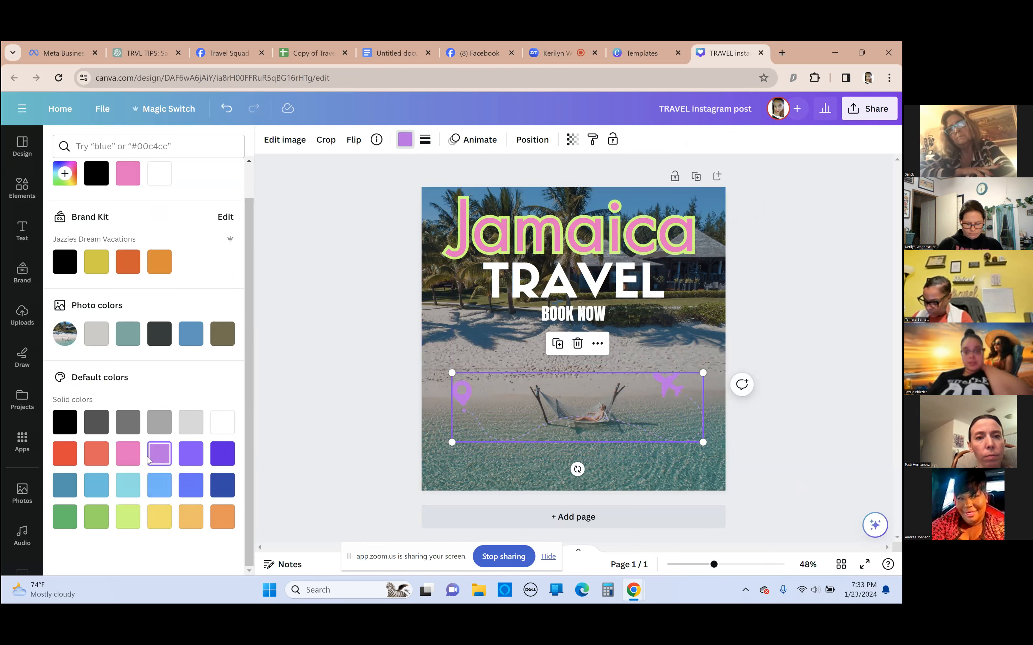
pyautogui.click(223, 464)
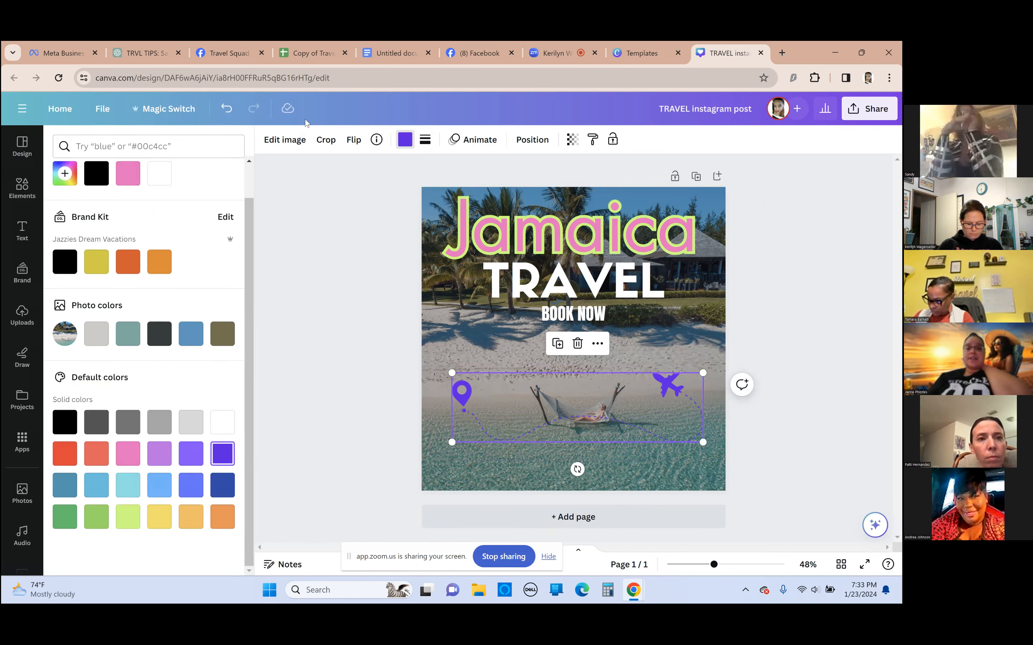
# Browse the image effects available for the location pin and airplane graphic
pyautogui.click(285, 139)
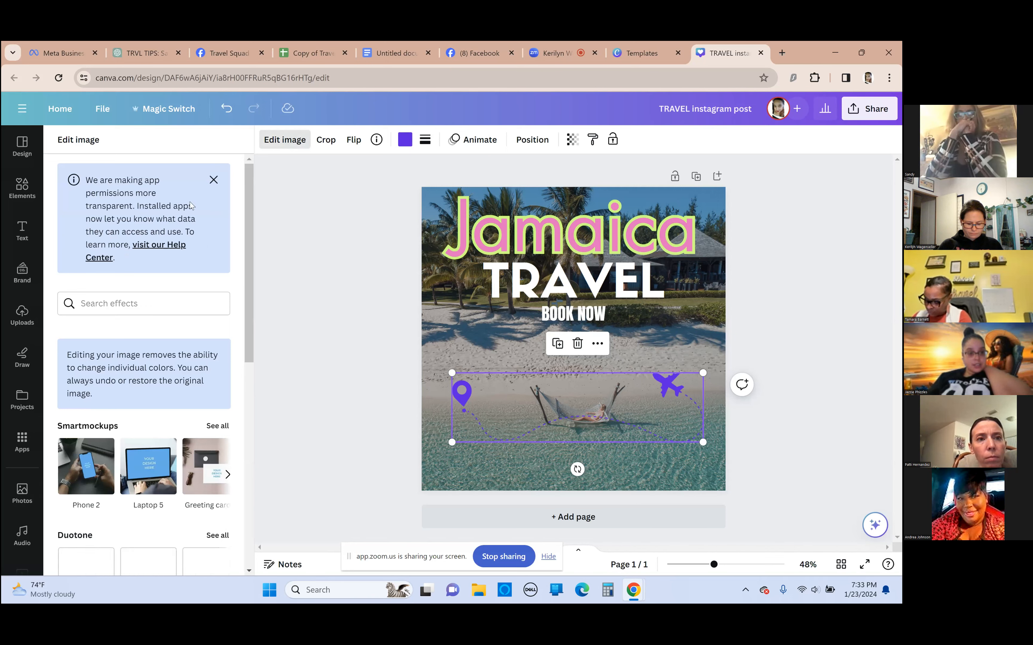
pyautogui.scroll(-6, 135, 407)
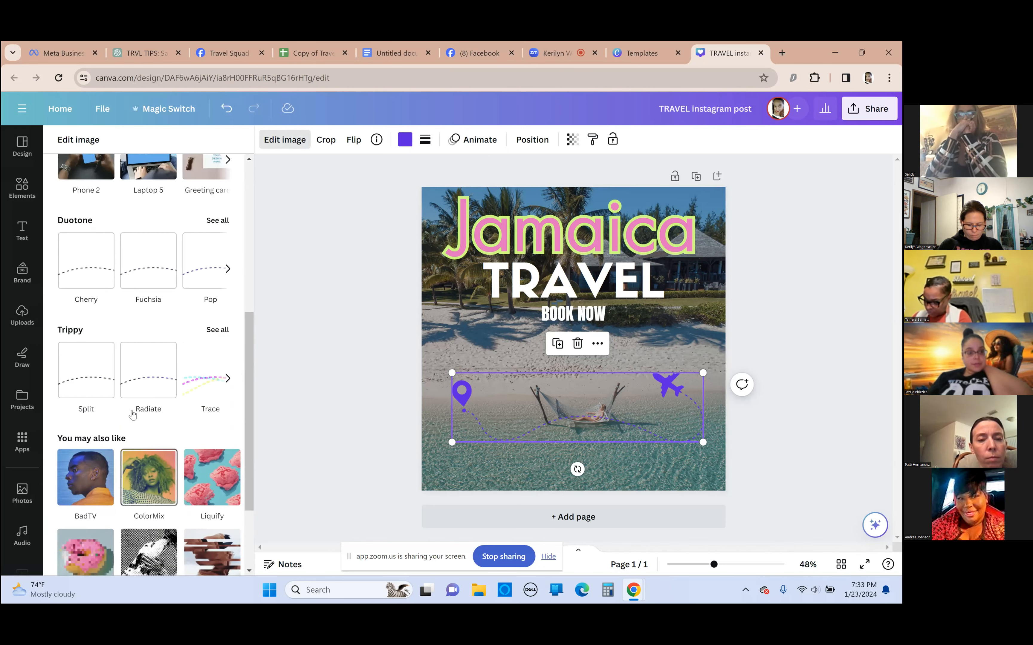
pyautogui.scroll(1, 132, 414)
pyautogui.scroll(-3, 134, 327)
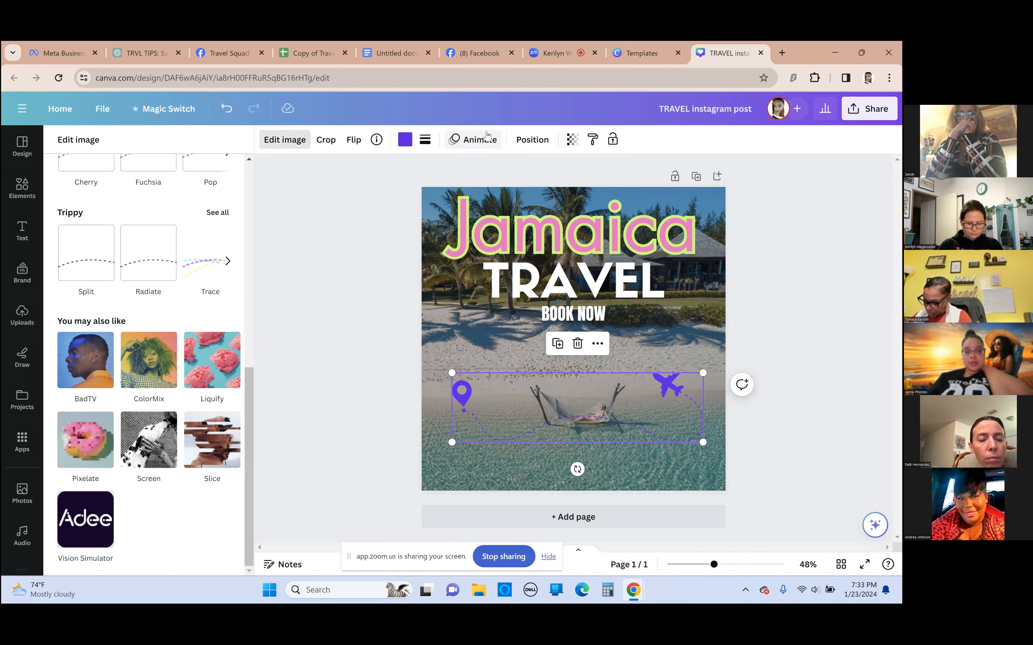
# Reposition the violet pin and airplane graphic lower over the water, across the hammock
pyautogui.moveTo(565, 419); pyautogui.dragTo(565, 413)
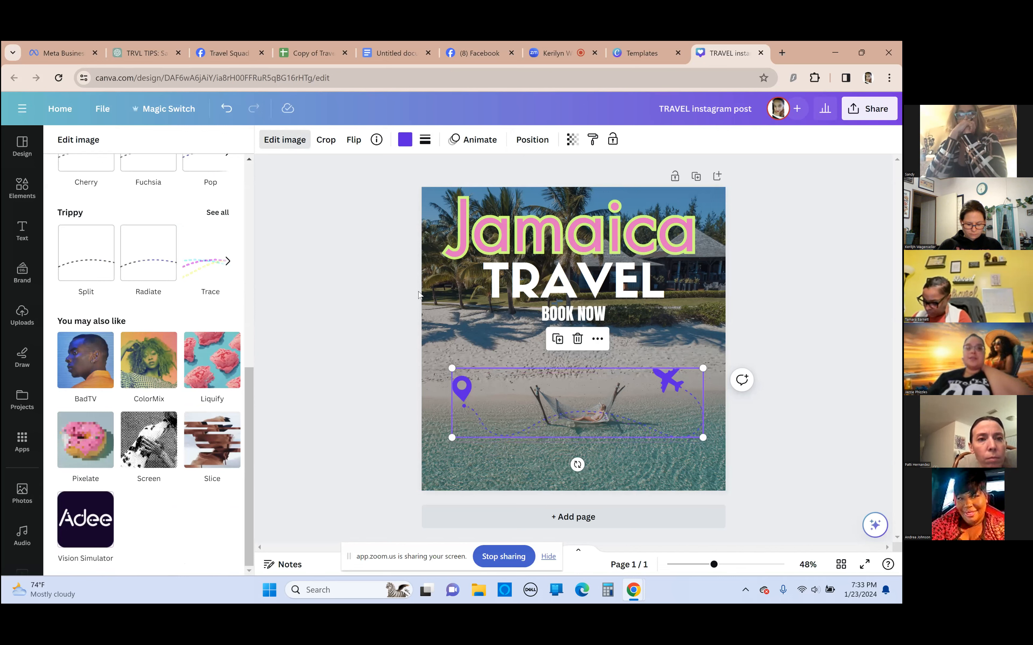
pyautogui.click(372, 200)
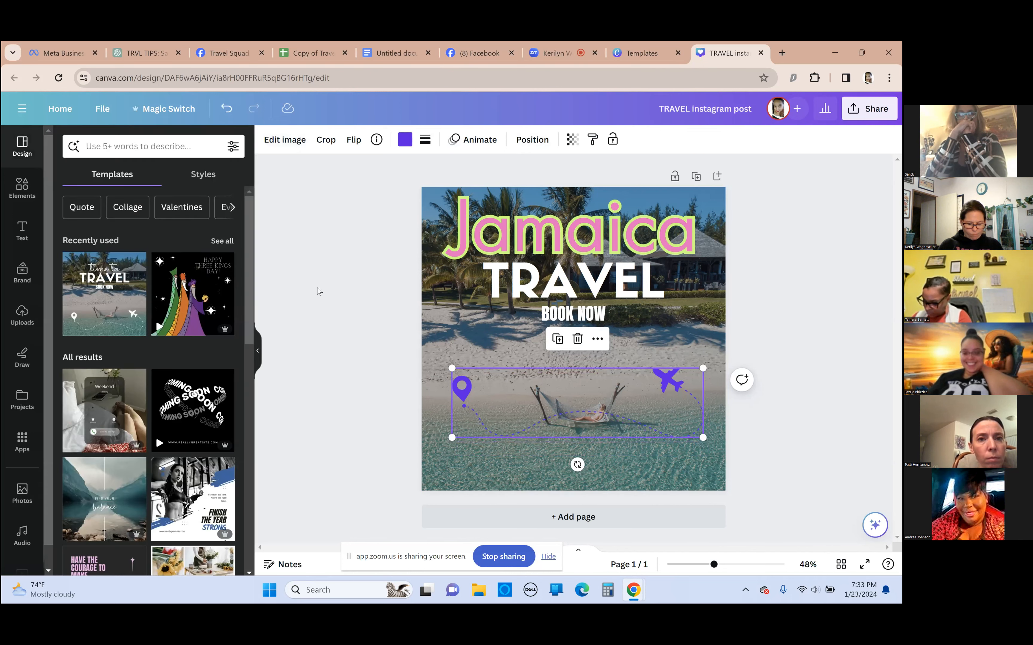
pyautogui.moveTo(617, 418); pyautogui.dragTo(609, 421)
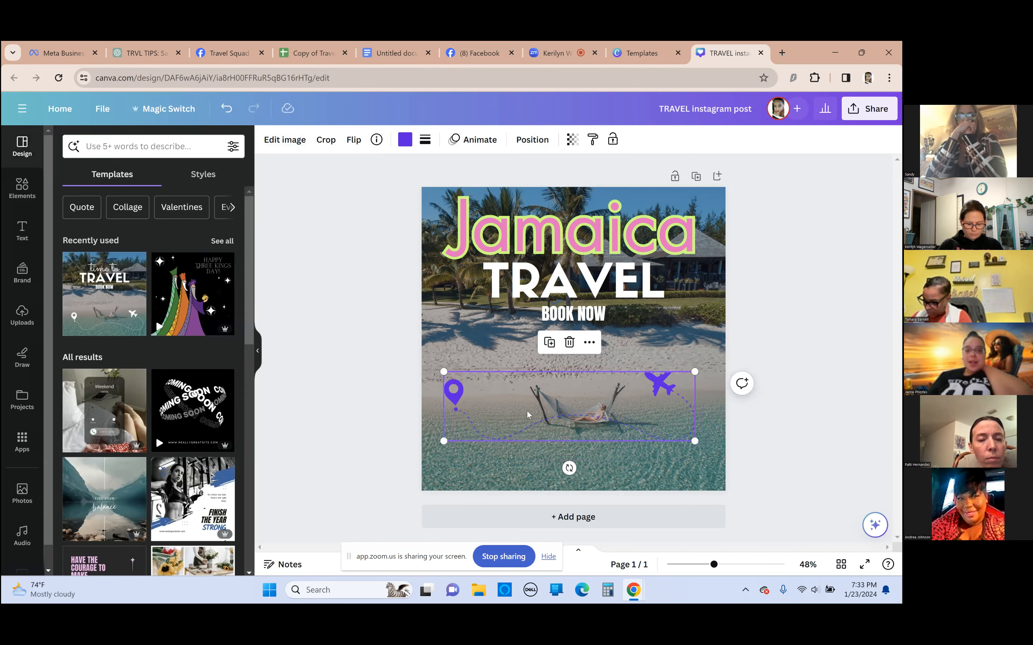
pyautogui.moveTo(672, 403)
pyautogui.mouseDown()
pyautogui.moveTo(662, 390)
pyautogui.moveTo(694, 390)
pyautogui.moveTo(675, 382)
pyautogui.moveTo(680, 424)
pyautogui.mouseUp()
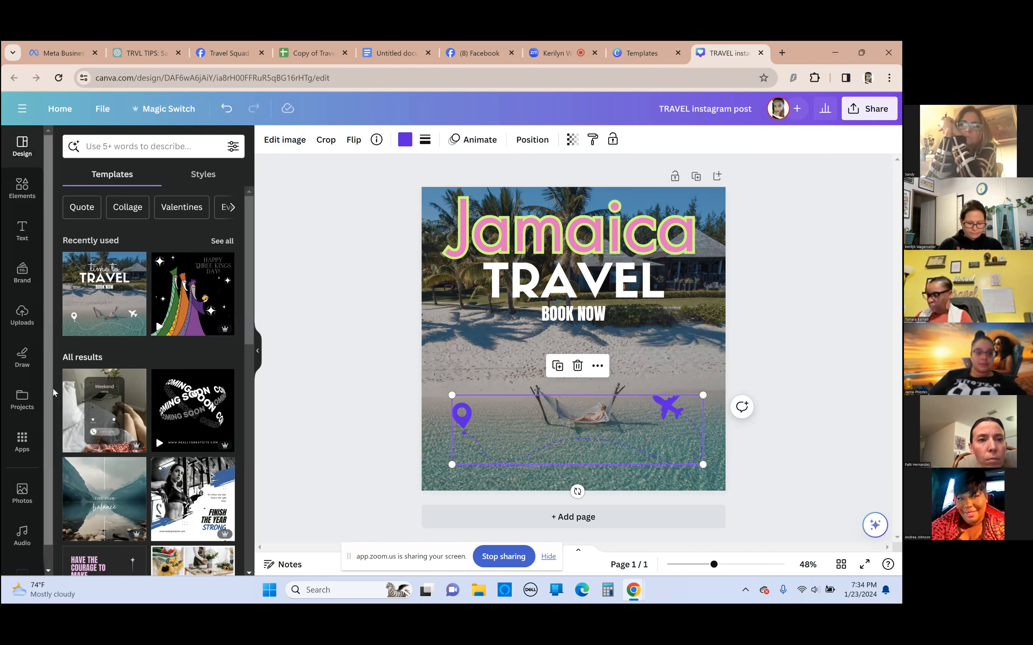
# Search the elements library for "Boat"
pyautogui.click(23, 188)
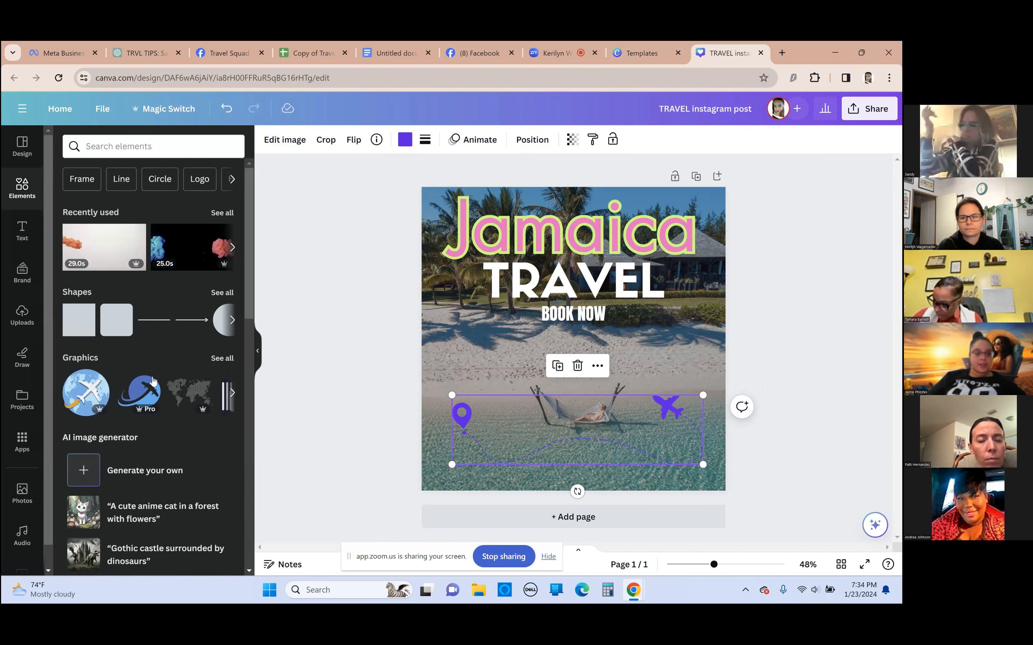
pyautogui.click(114, 148)
pyautogui.write('Trave')
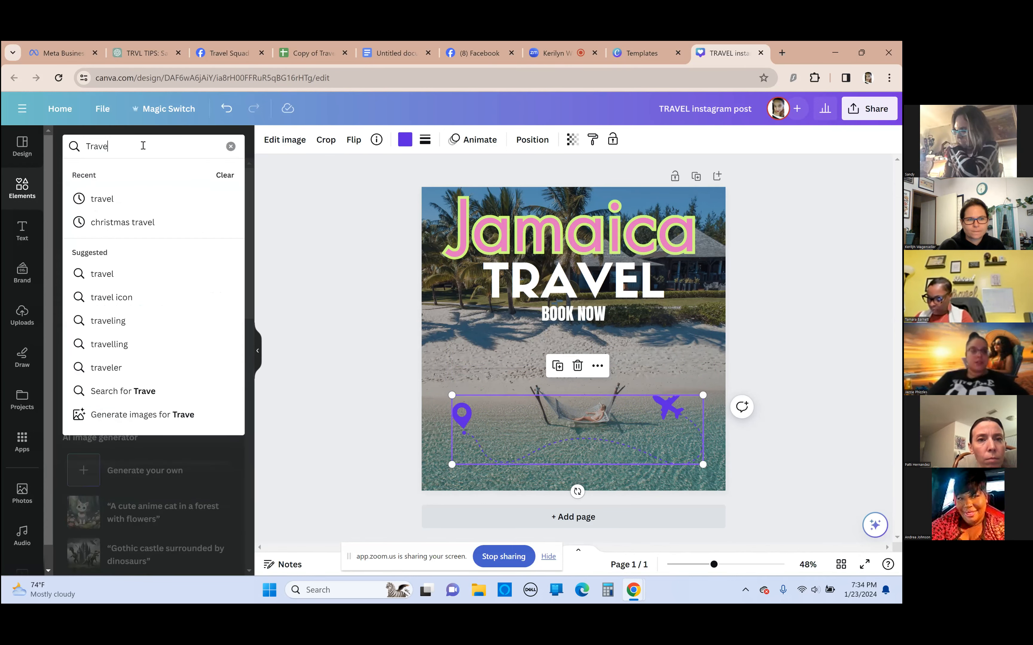
pyautogui.press('BackSpace')
pyautogui.press('BackSpace')
pyautogui.press('BackSpace')
pyautogui.press('BackSpace')
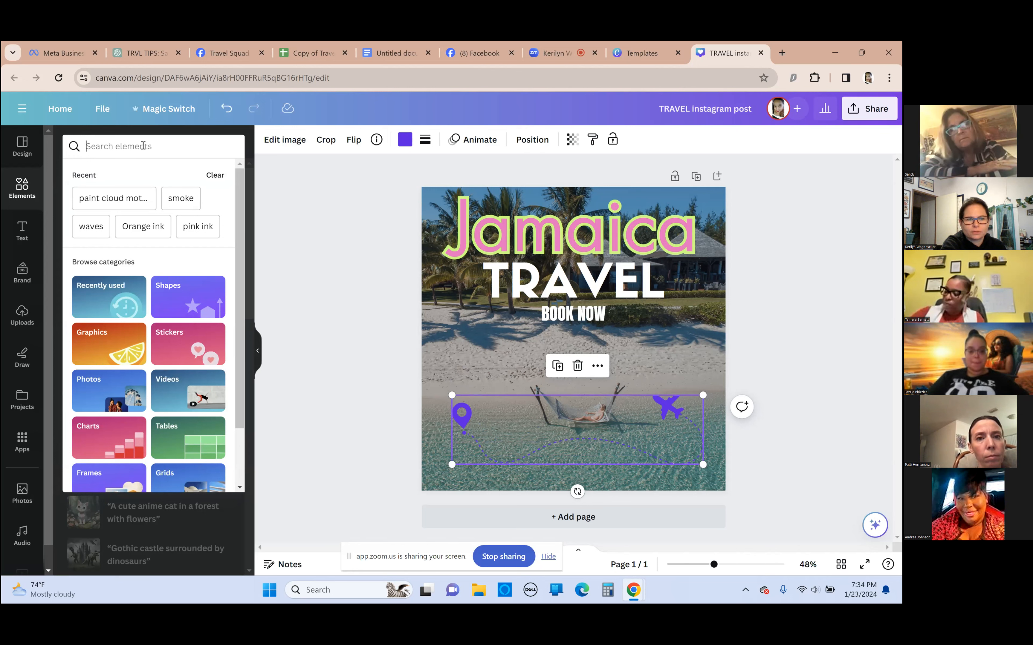
pyautogui.write('Boat')
pyautogui.press('Return')
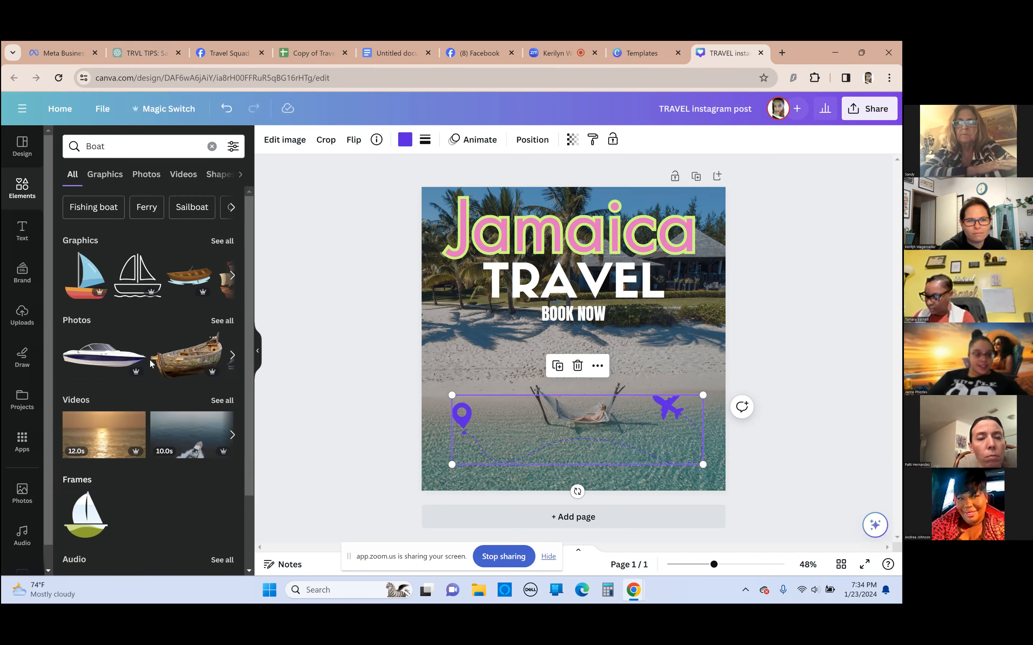
# Browse the boat results across all elements, shapes and photos for a boat that suits the beach scene
pyautogui.scroll(-2, 129, 433)
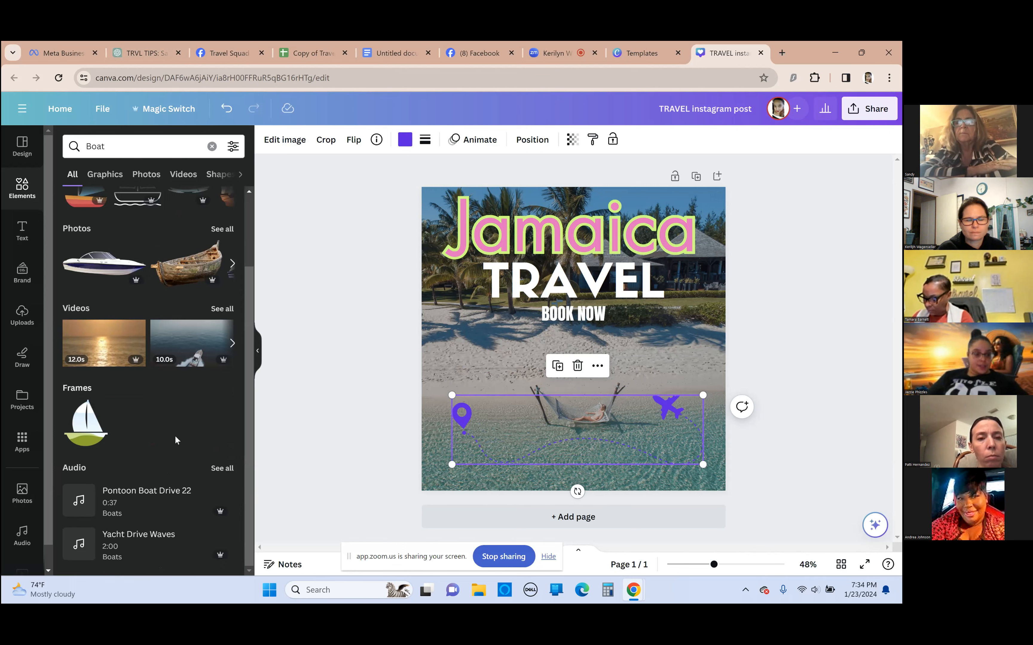
pyautogui.scroll(2, 161, 391)
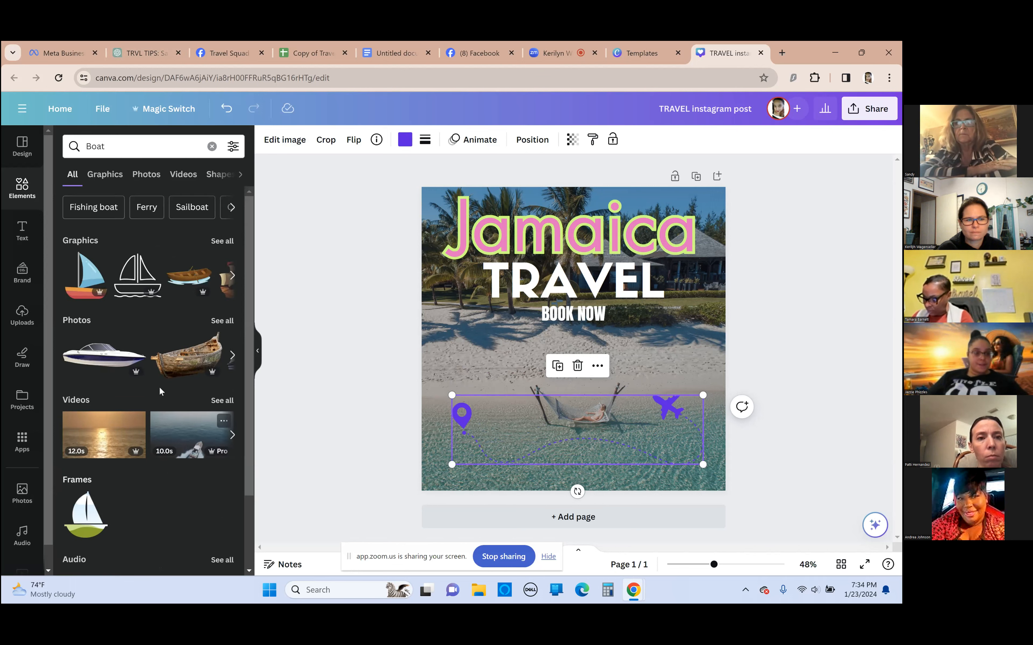
pyautogui.click(241, 176)
pyautogui.click(241, 176)
pyautogui.click(241, 176)
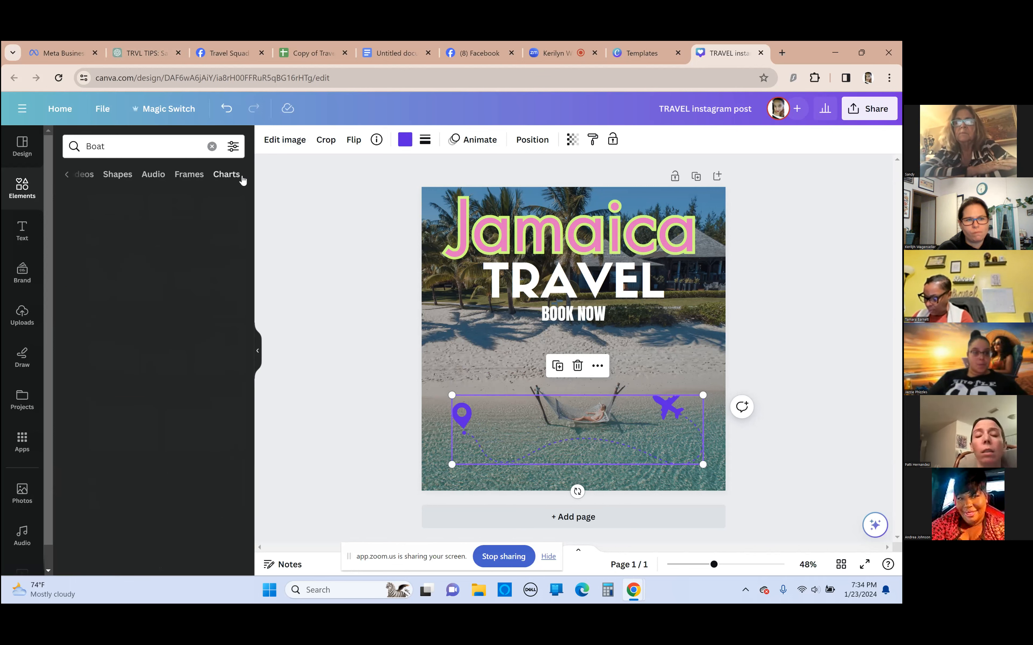
pyautogui.click(112, 179)
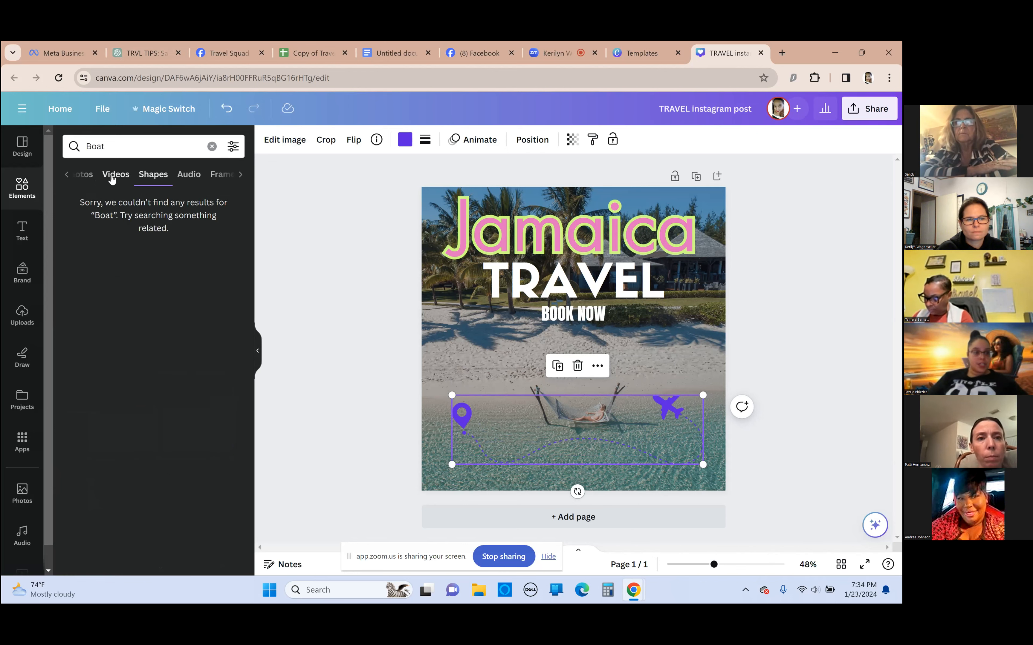
pyautogui.click(95, 177)
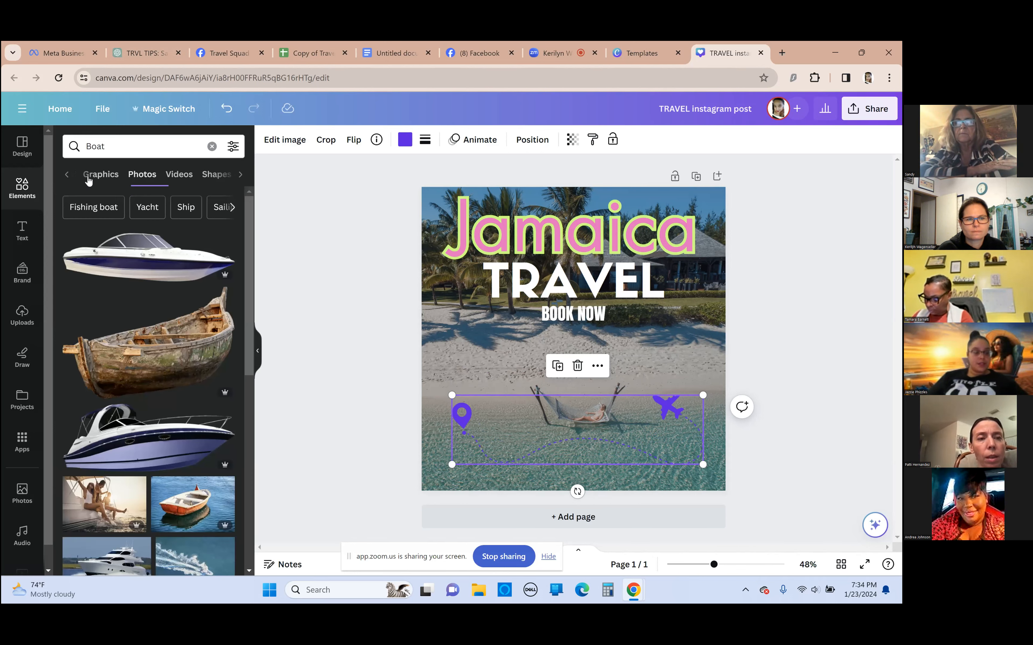
pyautogui.scroll(-10, 126, 338)
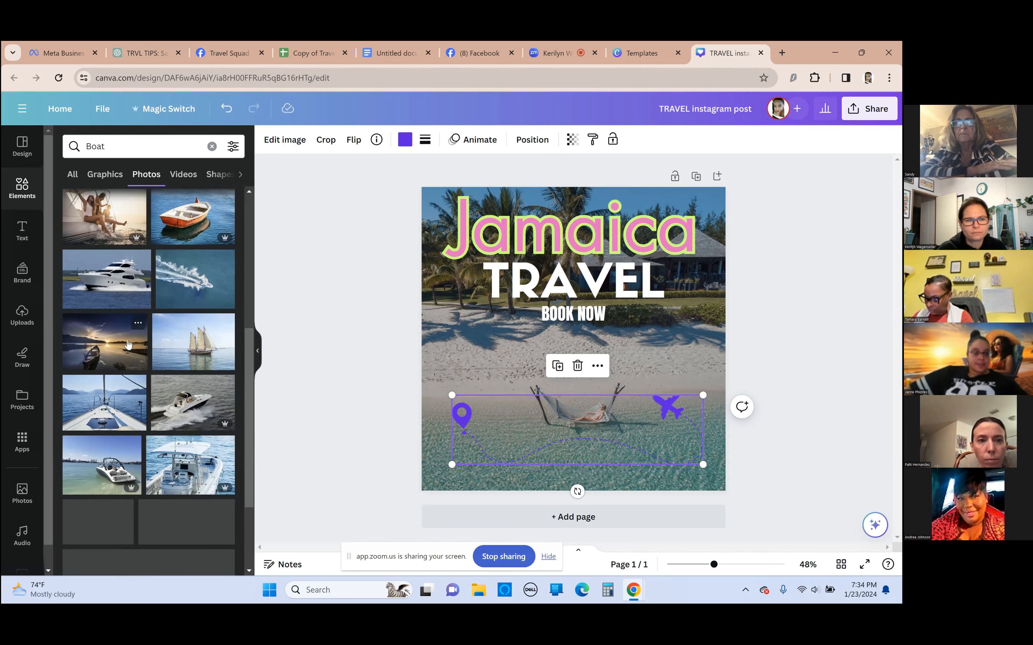
pyautogui.scroll(9, 169, 338)
pyautogui.scroll(1, 169, 338)
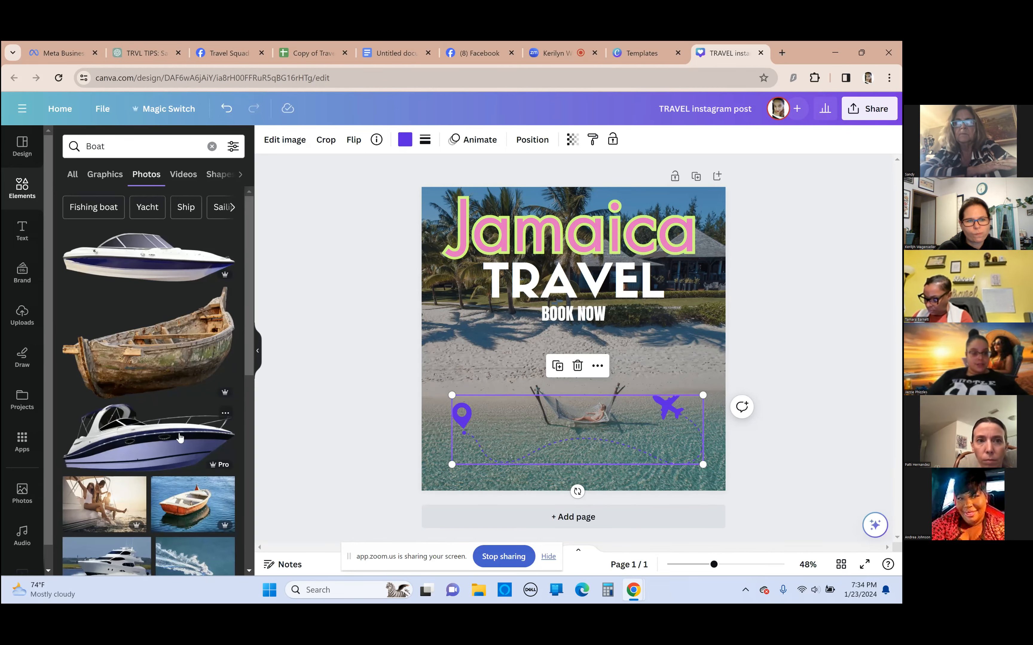
# Add the white and purple cabin motorboat photo, shrink it and place it over the hammock
pyautogui.click(148, 444)
pyautogui.moveTo(599, 368); pyautogui.dragTo(626, 458)
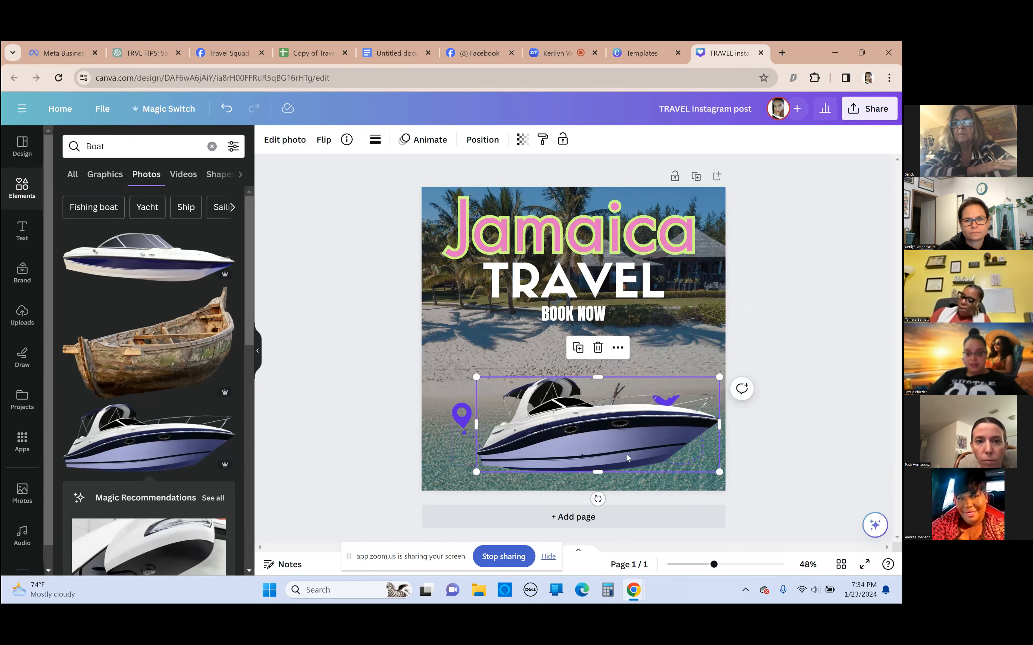
pyautogui.moveTo(716, 379); pyautogui.dragTo(664, 397)
pyautogui.moveTo(577, 427); pyautogui.dragTo(614, 412)
# Delete the violet location pin and airplane graphic from the design
pyautogui.click(482, 462)
pyautogui.click(577, 365)
pyautogui.click(313, 362)
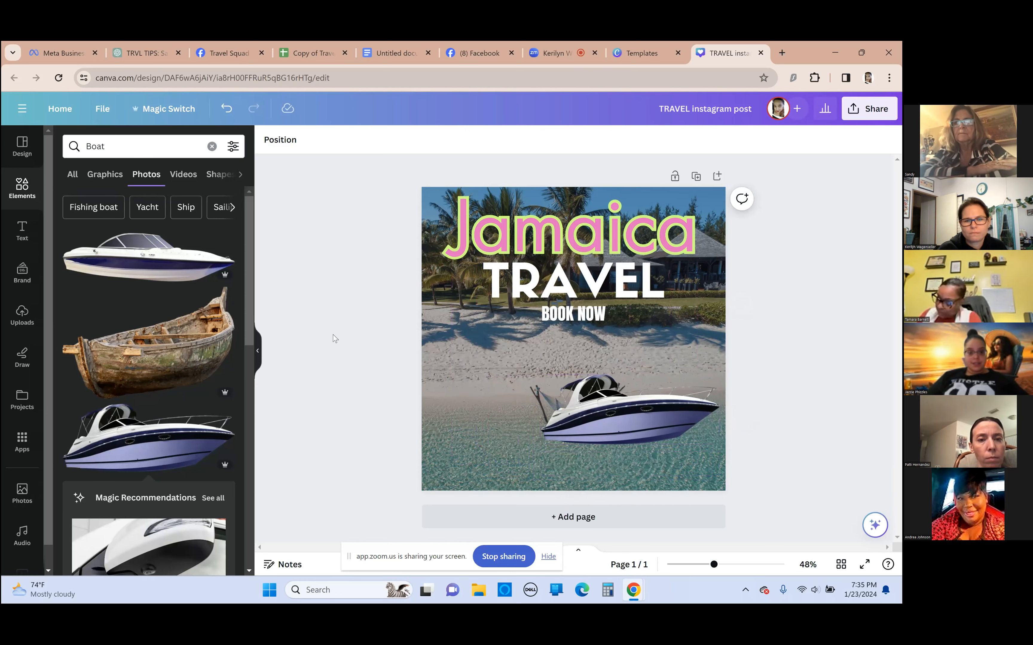
# Nudge the motorboat photo slightly lower so it covers the hammock in the background photo
pyautogui.scroll(-5, 150, 397)
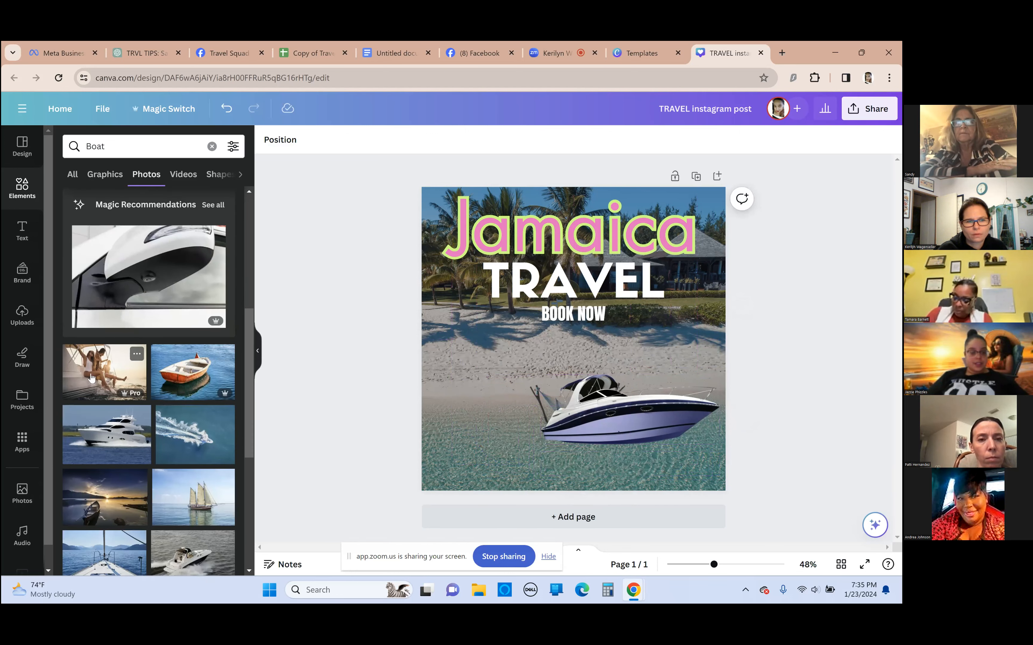
pyautogui.moveTo(645, 414); pyautogui.dragTo(637, 422)
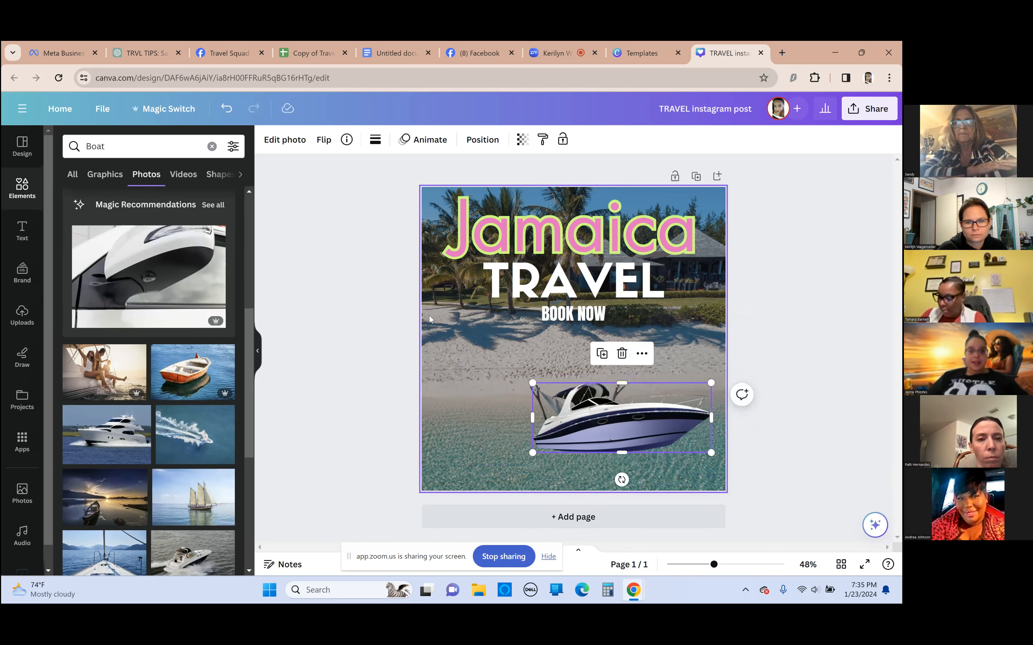
pyautogui.moveTo(475, 359)
pyautogui.mouseDown()
pyautogui.moveTo(334, 376)
pyautogui.moveTo(389, 368)
pyautogui.moveTo(441, 439)
pyautogui.moveTo(476, 359)
pyautogui.mouseUp()
pyautogui.click(476, 359)
pyautogui.moveTo(378, 368); pyautogui.dragTo(560, 359)
pyautogui.click(620, 349)
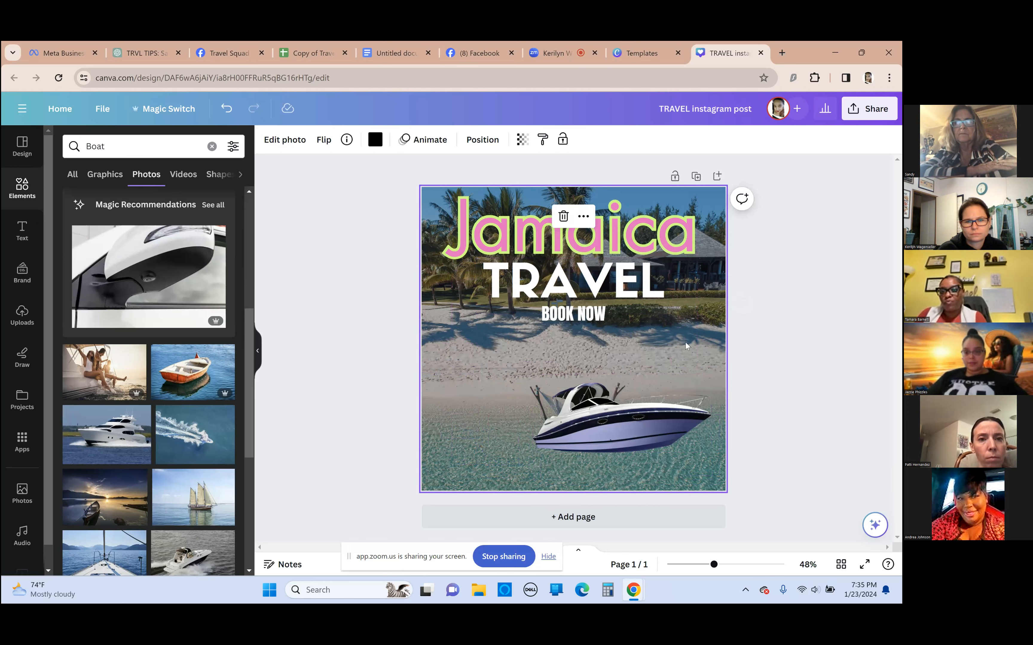
pyautogui.doubleClick(699, 379)
pyautogui.rightClick(689, 378)
pyautogui.click(278, 362)
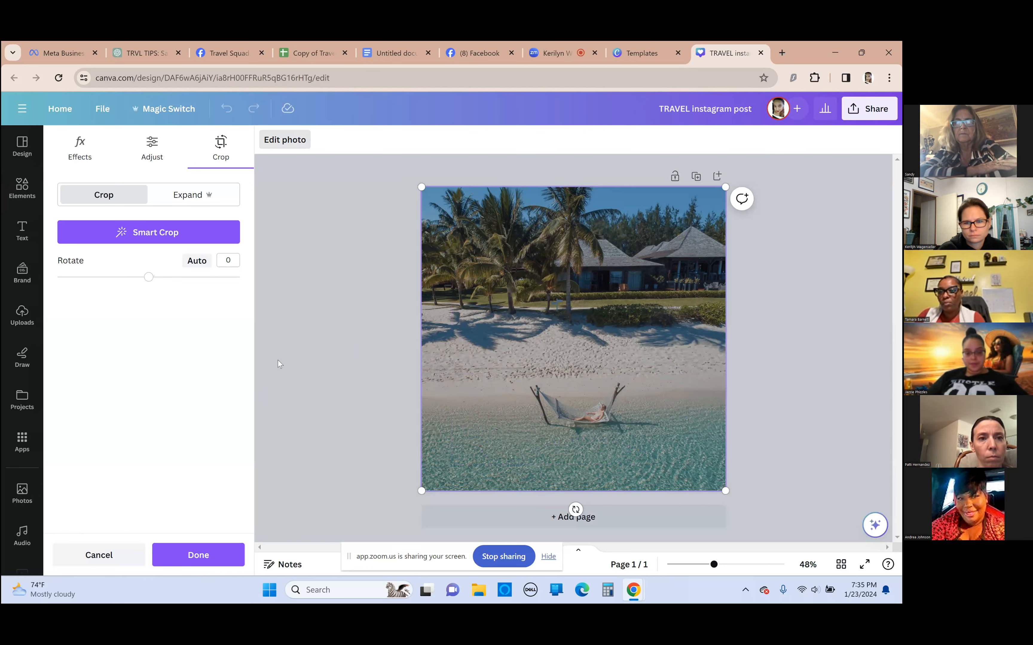
pyautogui.click(291, 375)
# Delete the motorboat photo from the design and browse the boat graphics instead of photos
pyautogui.moveTo(606, 427); pyautogui.dragTo(635, 428)
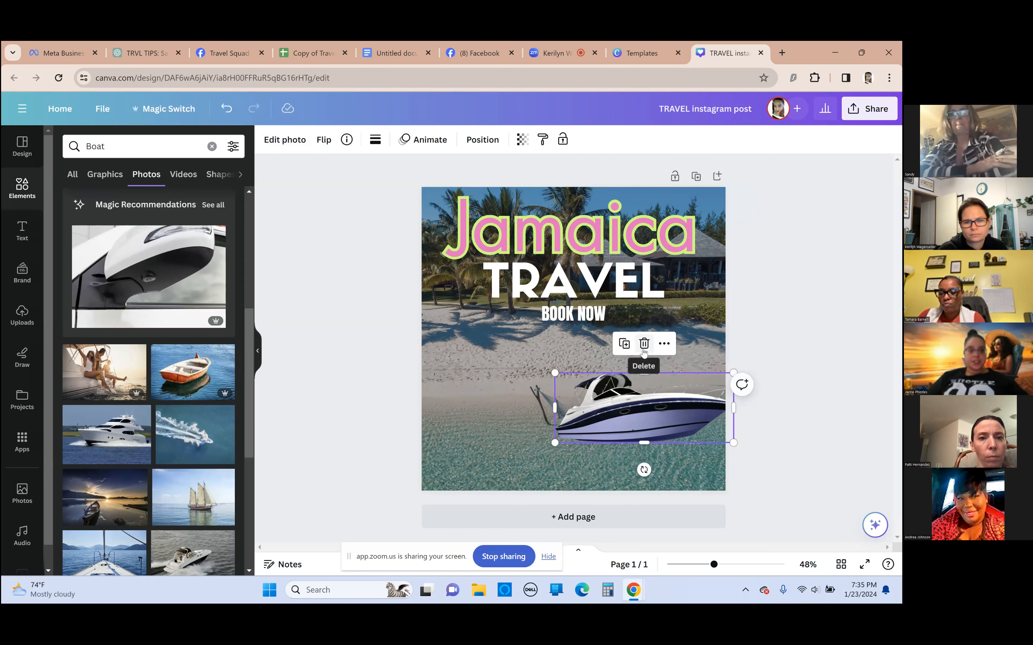
pyautogui.click(644, 346)
pyautogui.click(119, 181)
pyautogui.scroll(-5, 118, 398)
pyautogui.scroll(-5, 118, 397)
pyautogui.scroll(6, 168, 409)
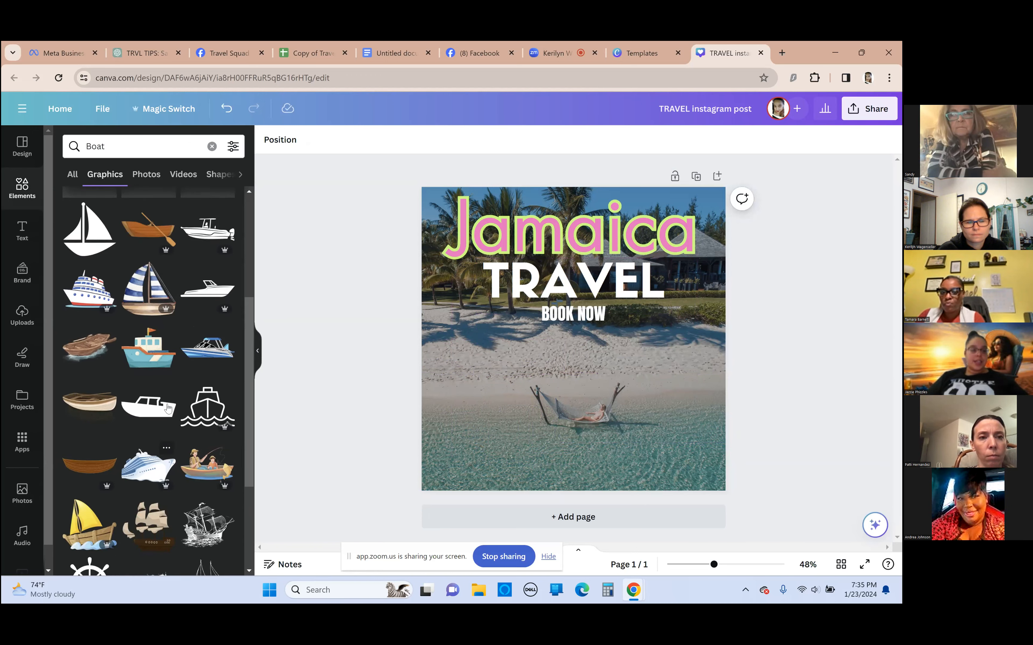
# Add the orange sailboat graphic with light blue sails, shrink it and place it over the hammock
pyautogui.moveTo(143, 287); pyautogui.dragTo(523, 294)
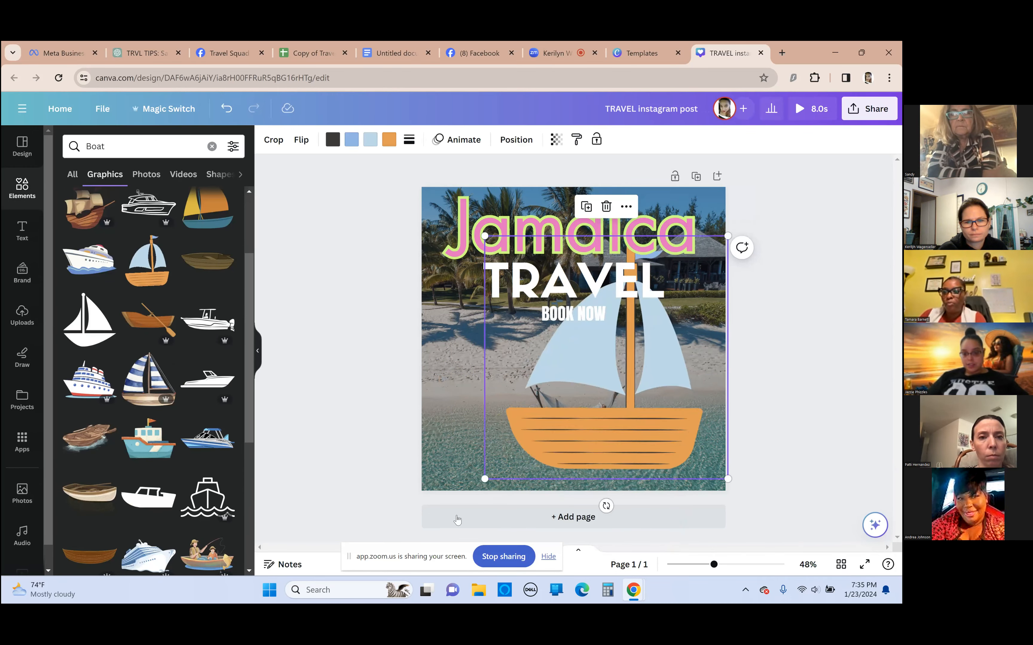
pyautogui.moveTo(491, 475); pyautogui.dragTo(554, 413)
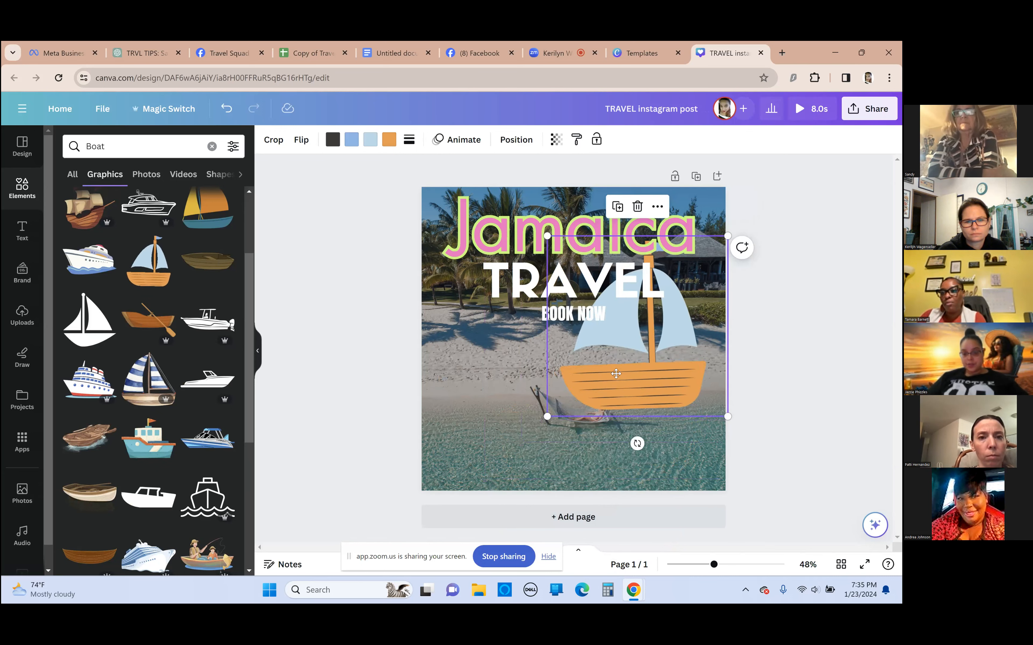
pyautogui.moveTo(618, 370); pyautogui.dragTo(587, 424)
pyautogui.moveTo(517, 471); pyautogui.dragTo(556, 429)
pyautogui.moveTo(615, 367); pyautogui.dragTo(606, 396)
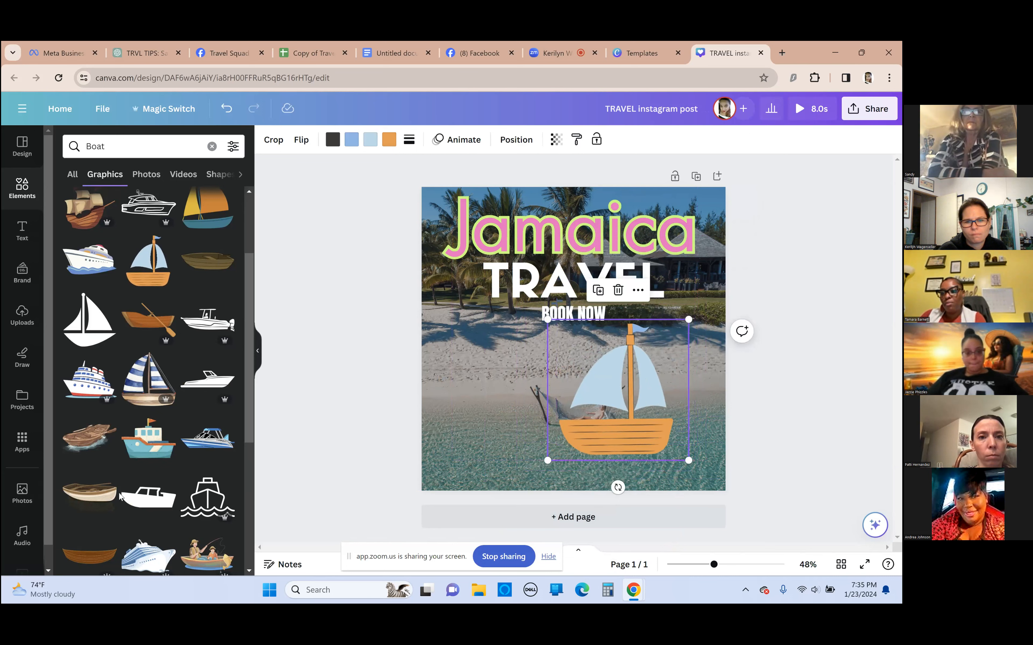
# Shift the orange sailboat lower onto the water, delete it and look through more boat graphics
pyautogui.scroll(-5, 186, 457)
pyautogui.scroll(3, 186, 457)
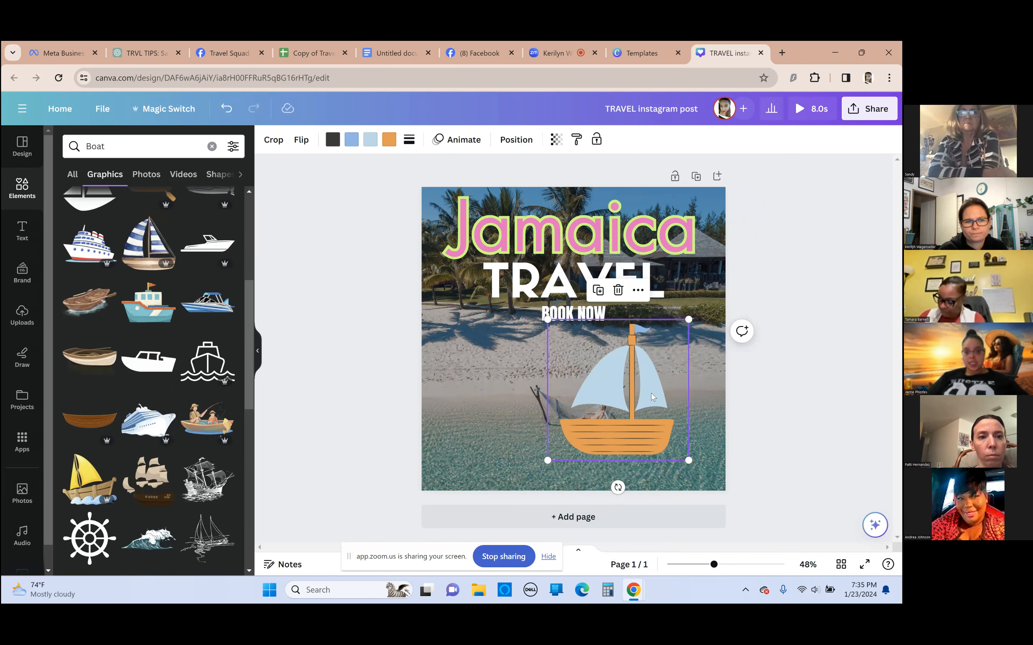
pyautogui.moveTo(627, 416); pyautogui.dragTo(596, 427)
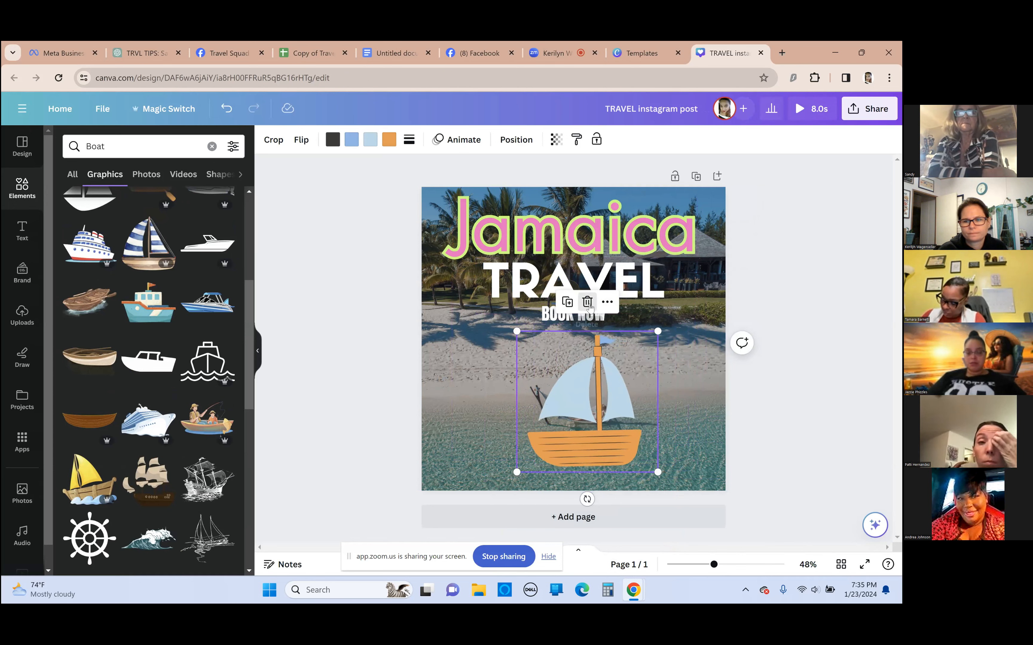
pyautogui.click(587, 302)
pyautogui.scroll(-5, 171, 305)
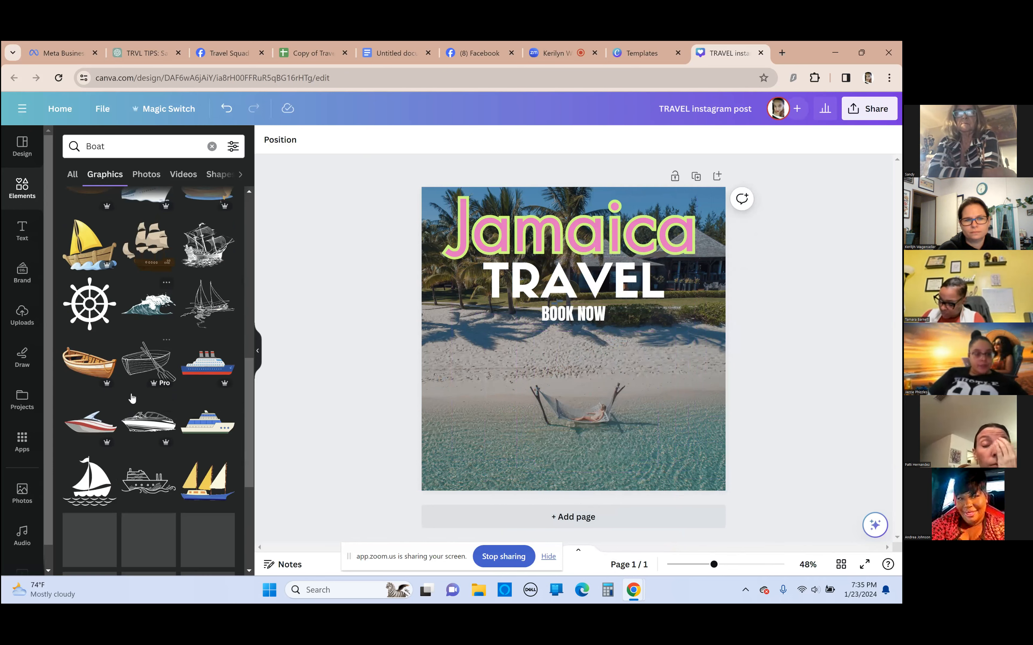
pyautogui.scroll(3, 109, 278)
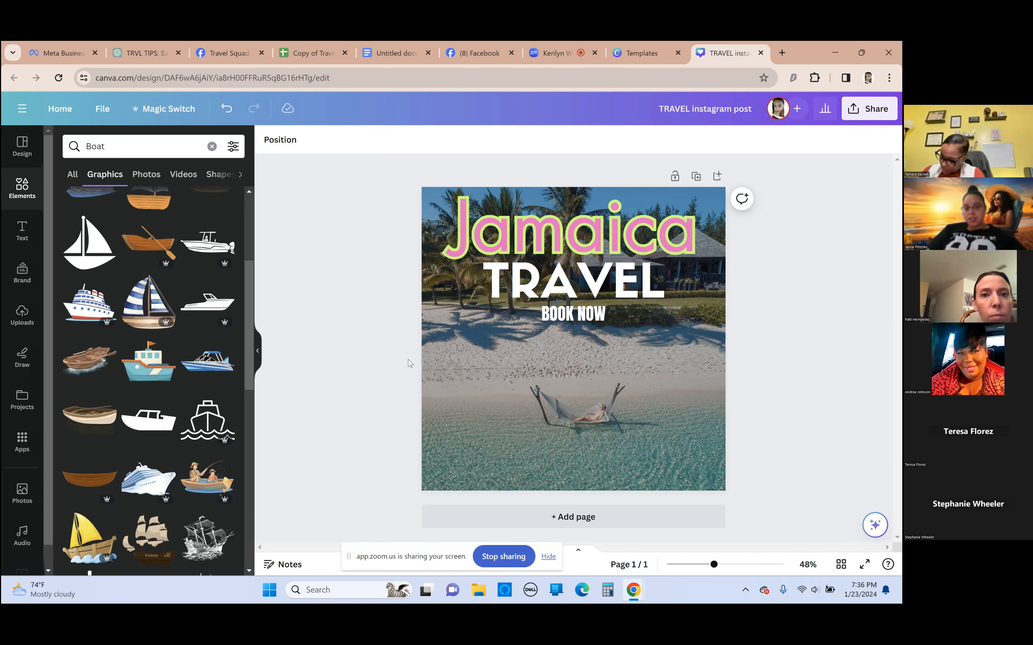
# Duplicate the page and recolor "Jamaica" on the copy, trying orange and light purple and settling on the Brand Kit yellow
pyautogui.click(697, 177)
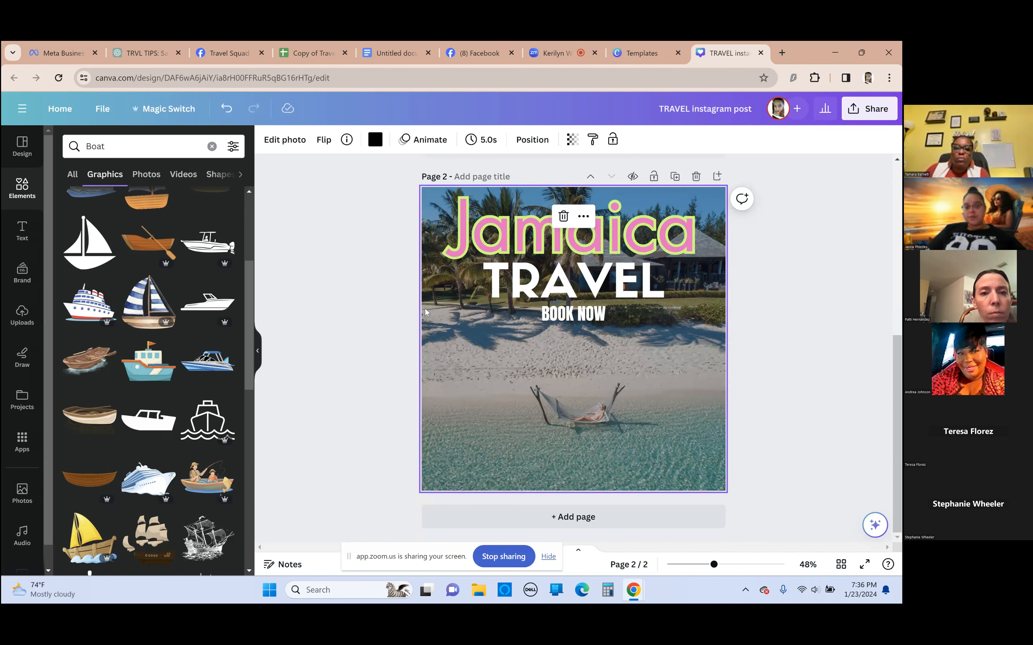
pyautogui.click(501, 228)
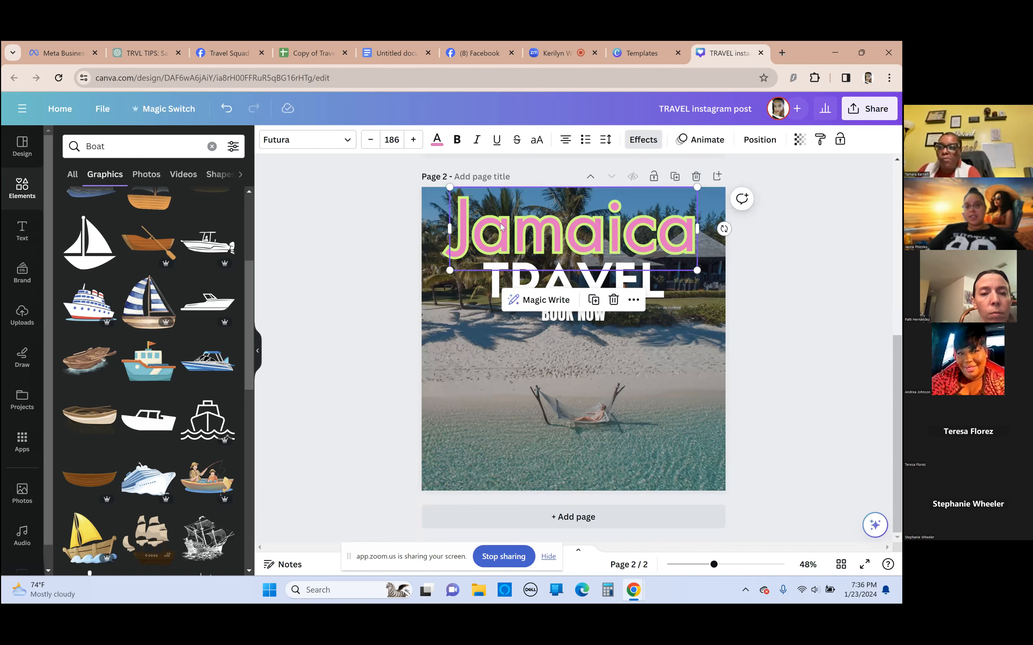
pyautogui.click(437, 140)
pyautogui.click(132, 303)
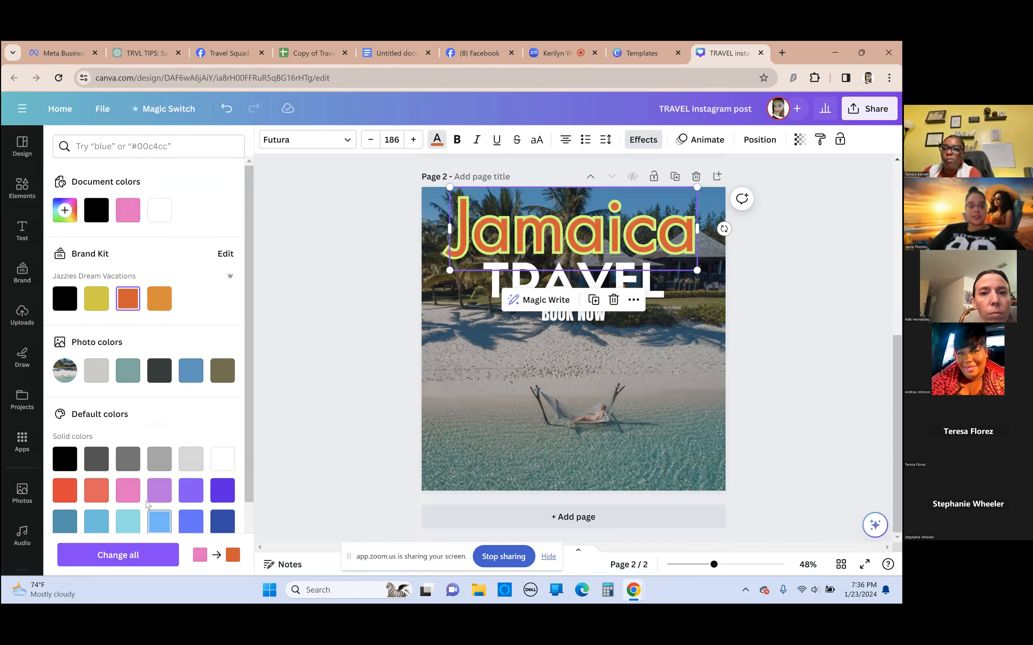
pyautogui.click(151, 492)
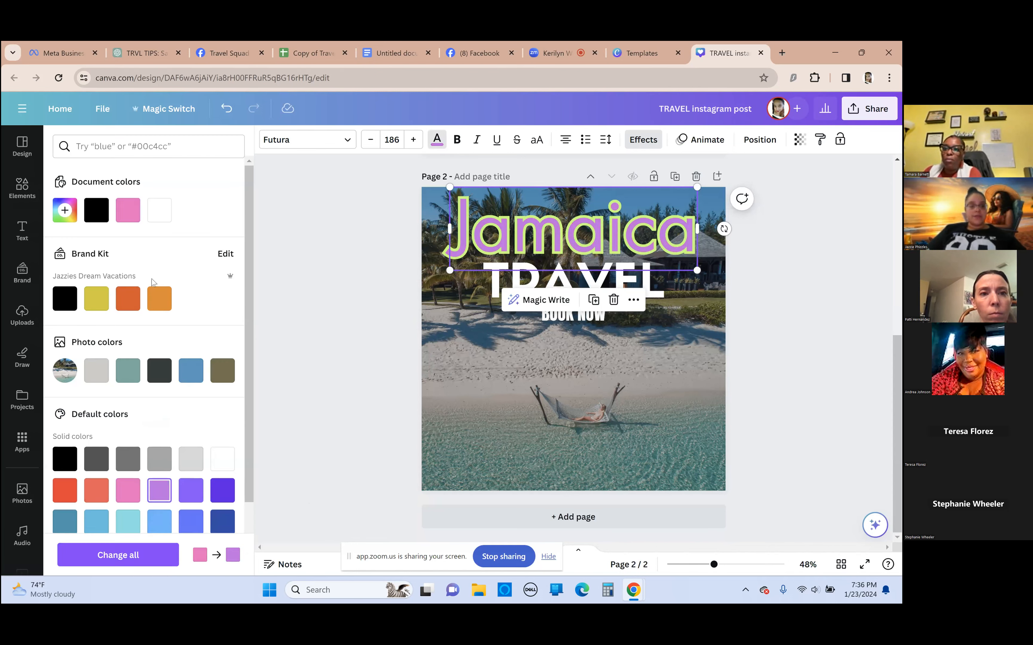
pyautogui.click(96, 299)
# Add the blue-and-white striped sailboat graphic to page 2, shrink it and place it at the shoreline beside the hammock
pyautogui.click(22, 188)
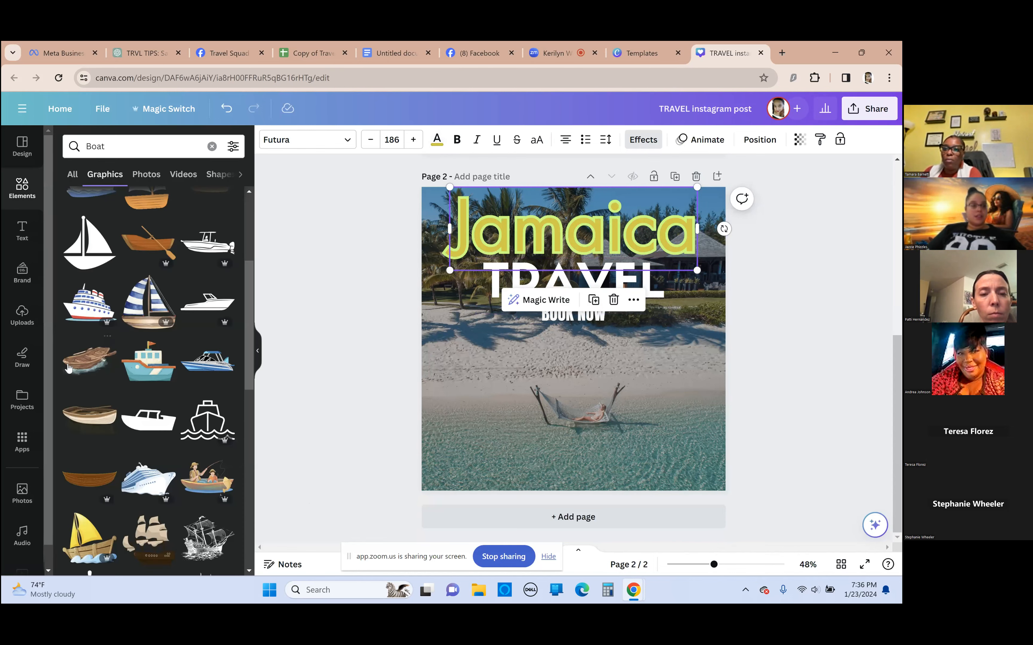
pyautogui.click(151, 308)
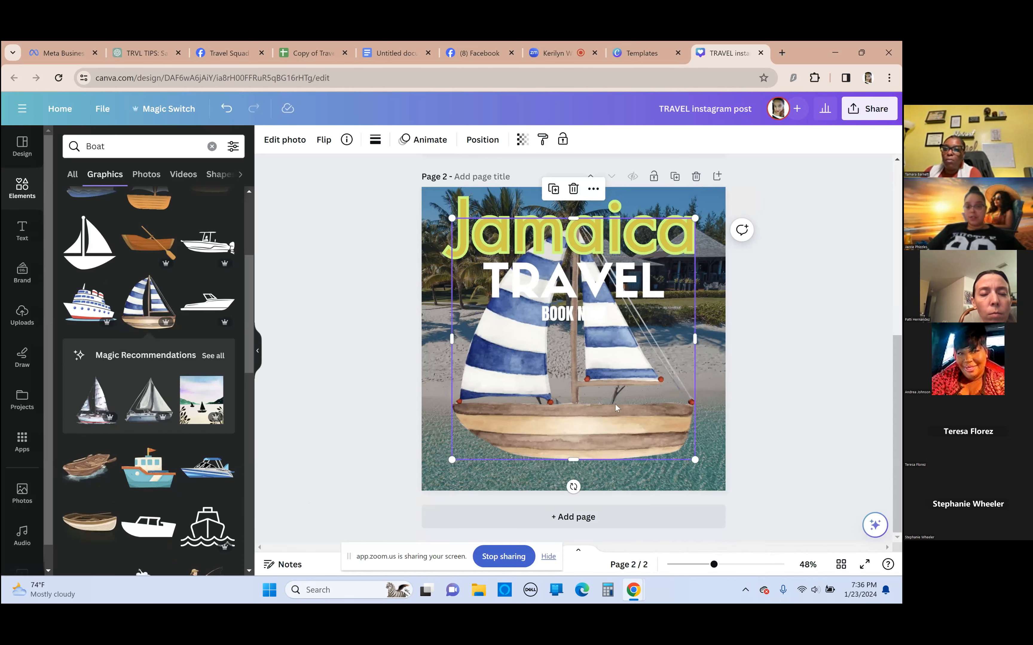
pyautogui.moveTo(450, 461); pyautogui.dragTo(598, 314)
pyautogui.moveTo(685, 294); pyautogui.dragTo(709, 372)
pyautogui.click(316, 428)
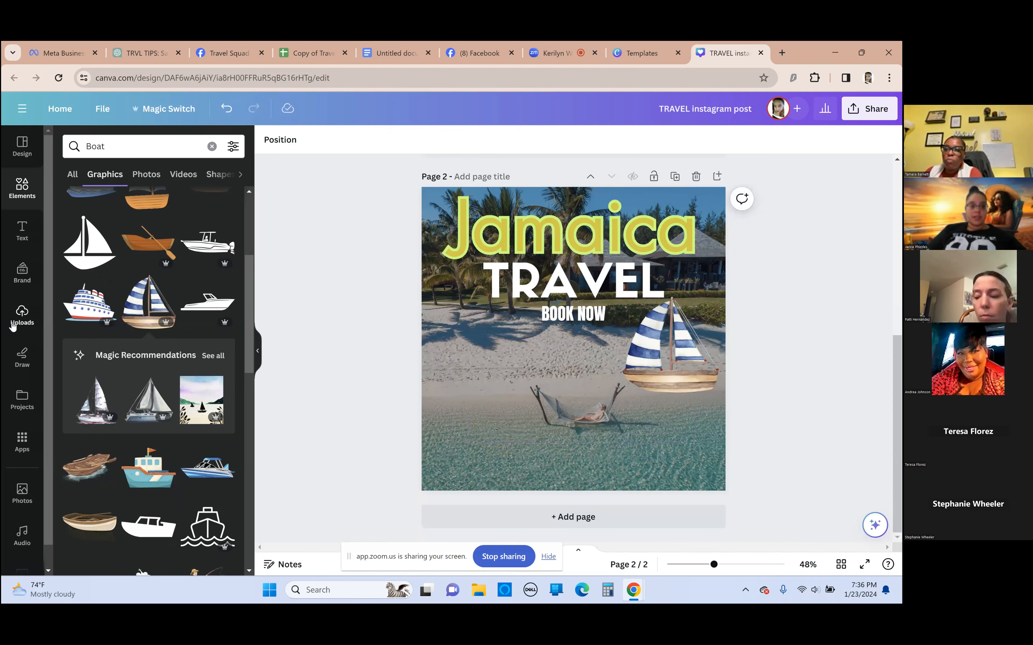
# Add the round Jazzies Dream Vacations logo from the Brand Kit, crop its empty edges, shrink it and place it in page 2's lower-left corner
pyautogui.click(16, 277)
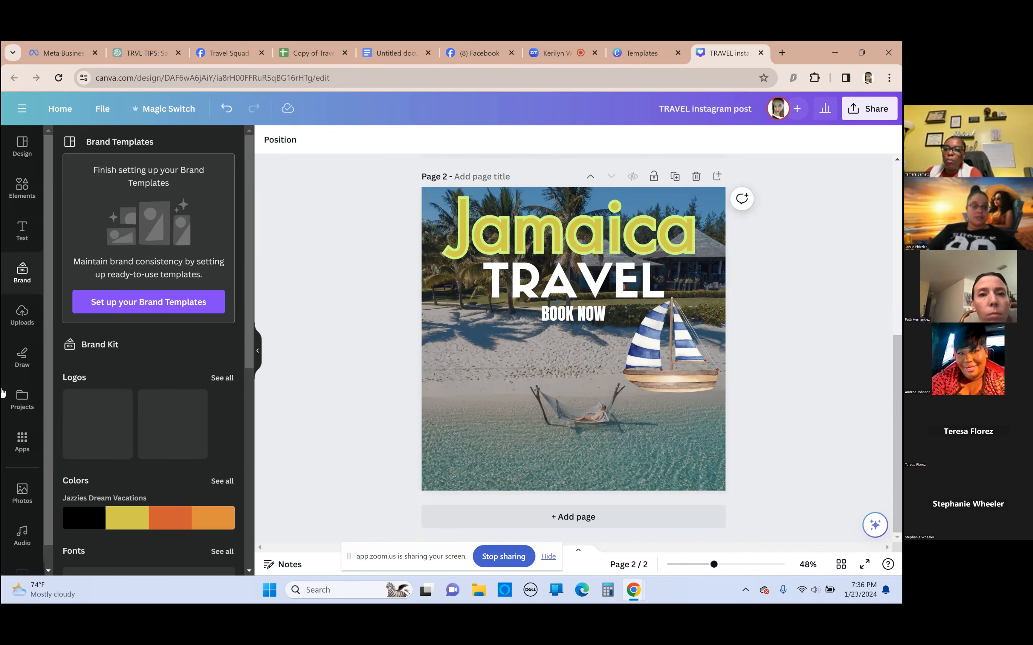
pyautogui.click(119, 424)
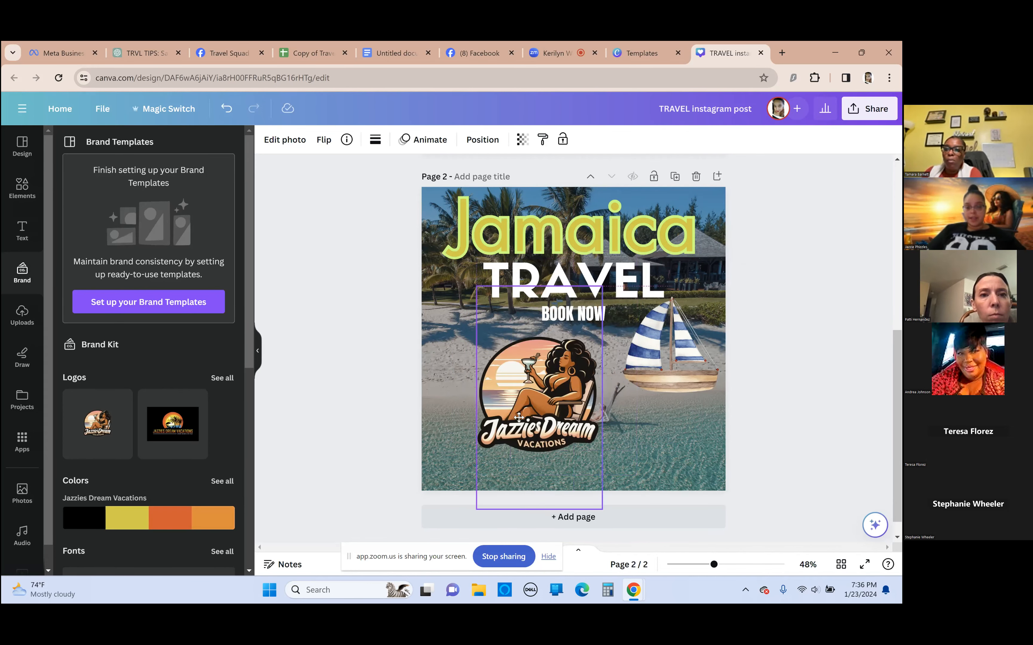
pyautogui.moveTo(530, 508); pyautogui.dragTo(547, 447)
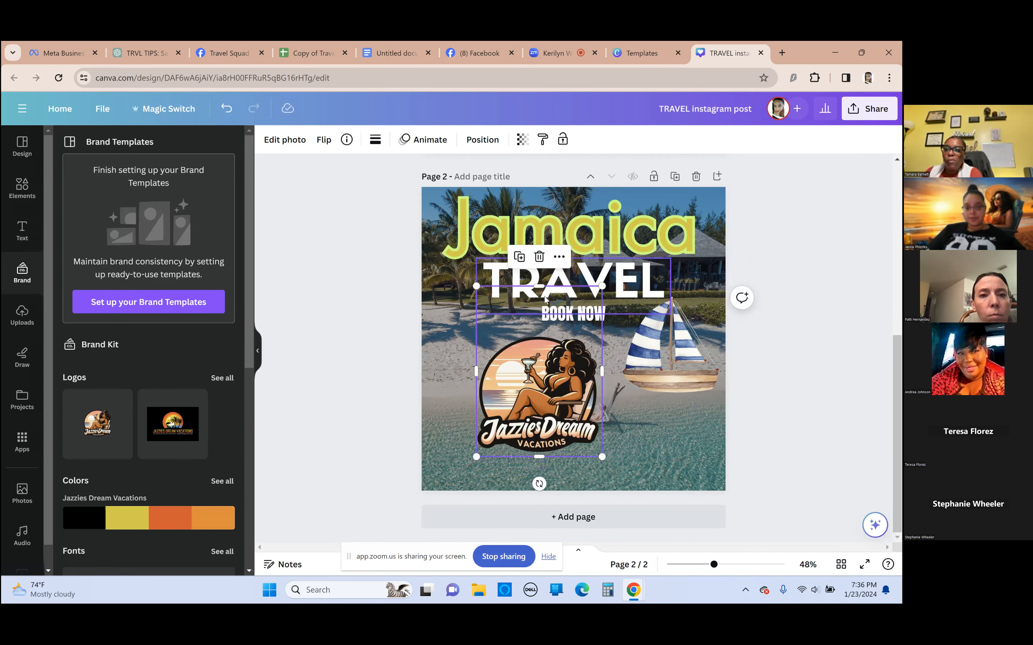
pyautogui.moveTo(531, 283); pyautogui.dragTo(534, 336)
pyautogui.moveTo(601, 336); pyautogui.dragTo(531, 405)
pyautogui.moveTo(504, 444); pyautogui.dragTo(460, 466)
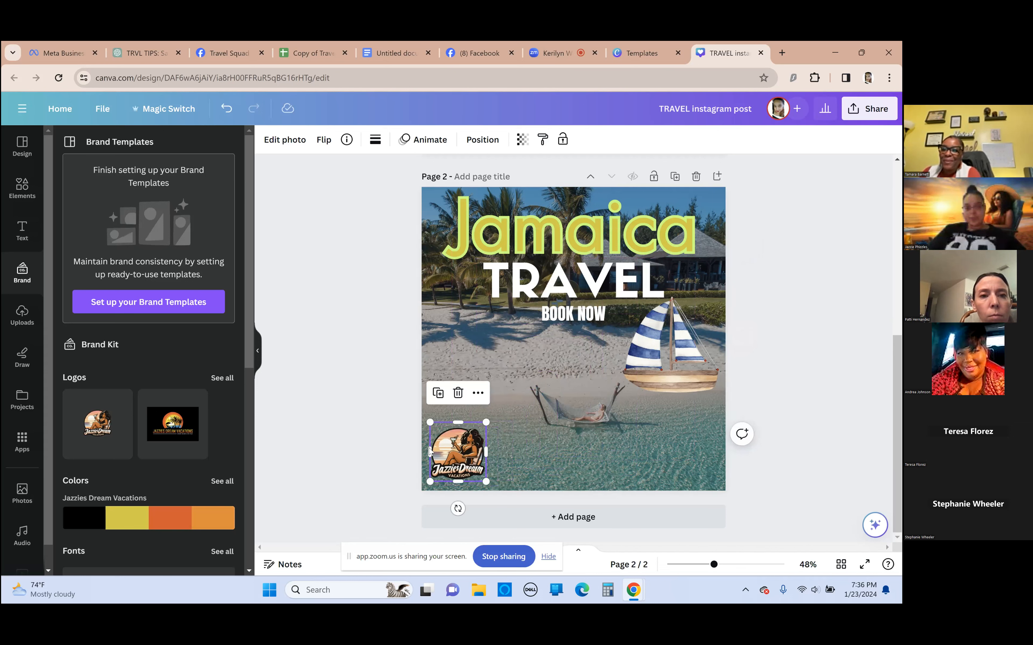
pyautogui.click(356, 412)
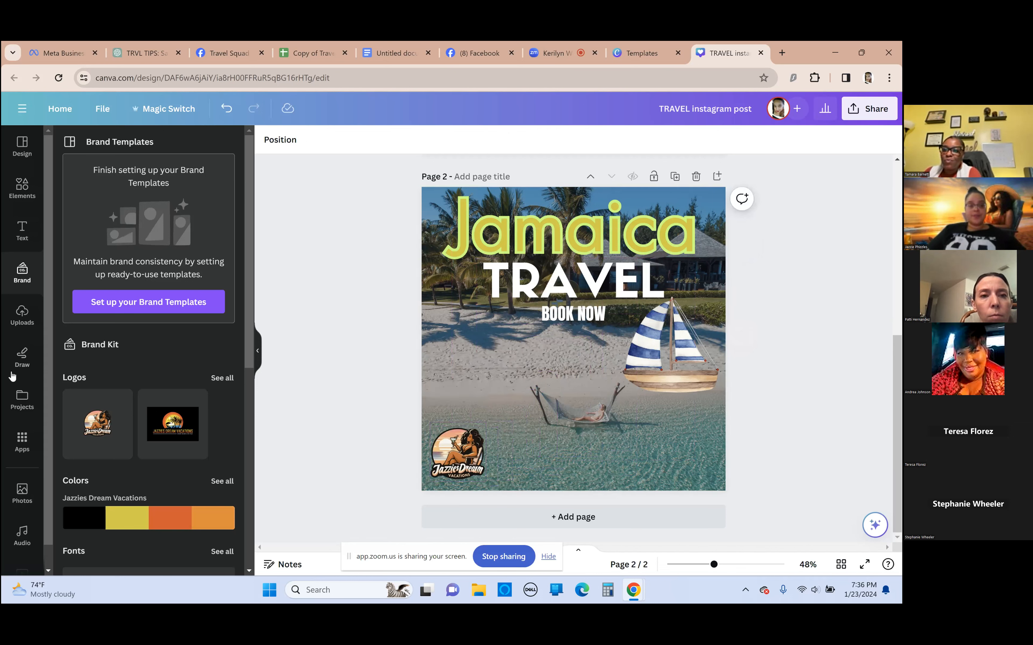
# Enlarge the round logo, shrink it back to a small badge and move it to the page's lower-right corner
pyautogui.moveTo(445, 466); pyautogui.dragTo(463, 404)
pyautogui.moveTo(498, 362); pyautogui.dragTo(583, 292)
pyautogui.moveTo(501, 324); pyautogui.dragTo(518, 351)
pyautogui.moveTo(492, 391); pyautogui.dragTo(475, 407)
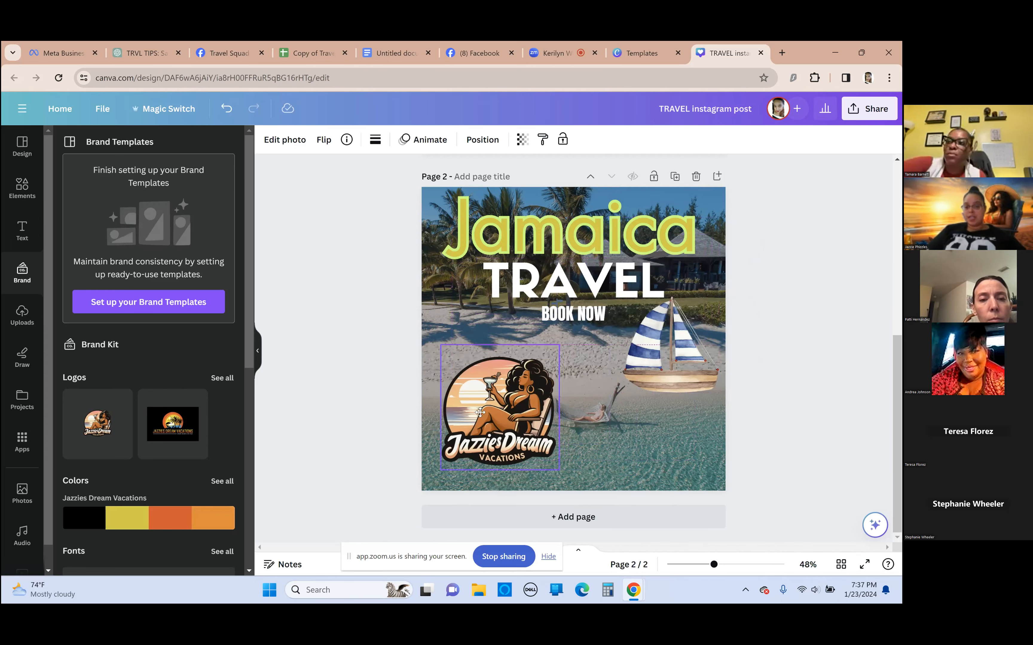
pyautogui.moveTo(559, 348); pyautogui.dragTo(507, 413)
pyautogui.moveTo(489, 455); pyautogui.dragTo(698, 452)
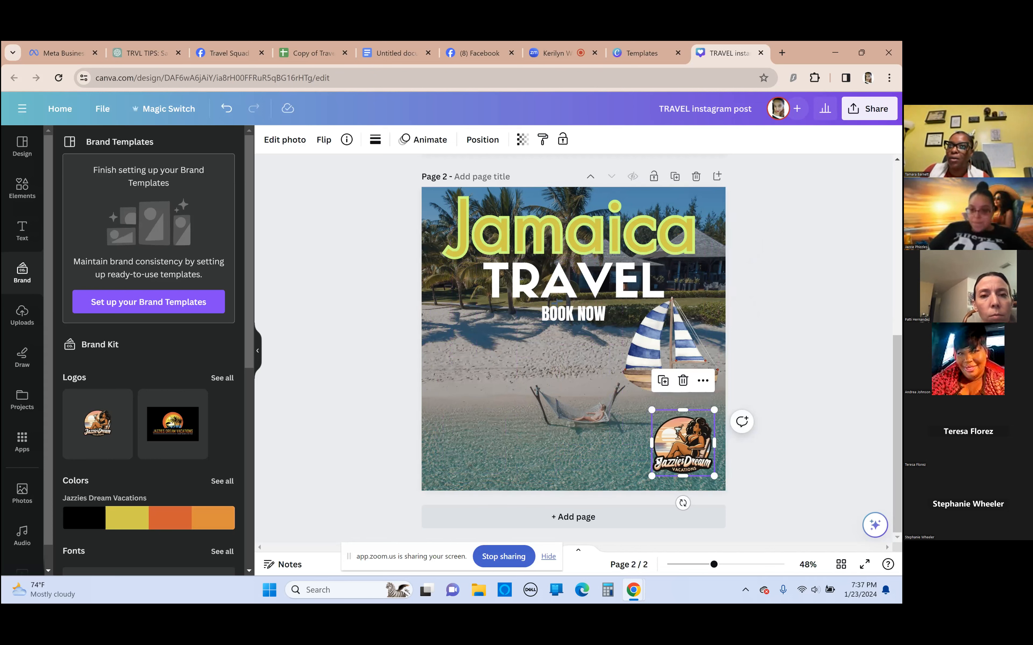
pyautogui.click(355, 381)
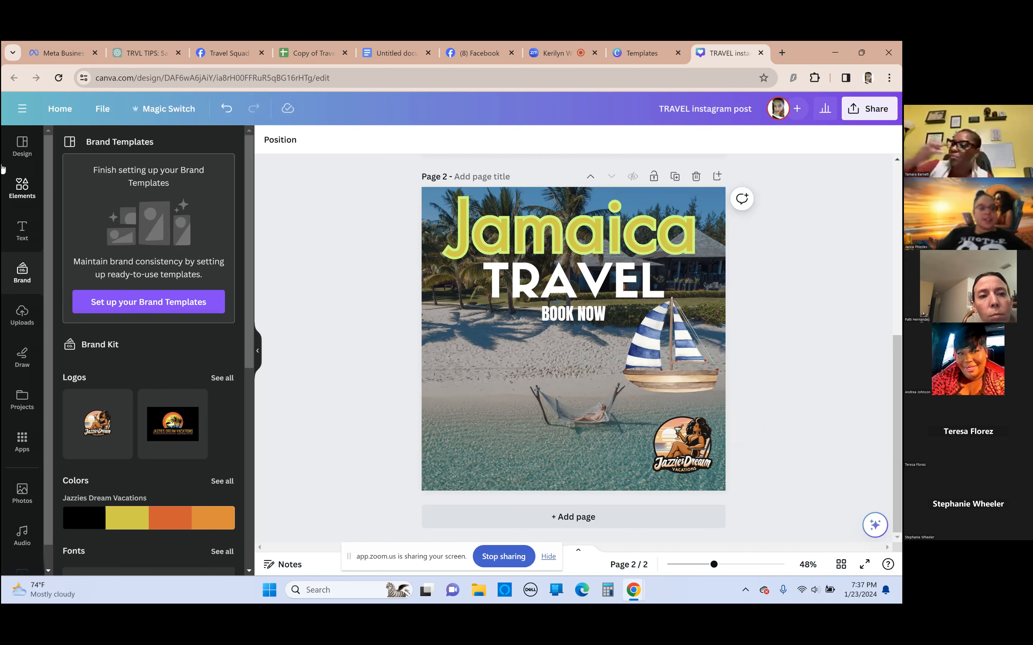
# Move the round logo partly off the page's lower-left edge and add the black-background Jazzies Dream Vacations logo
pyautogui.scroll(-1, 94, 407)
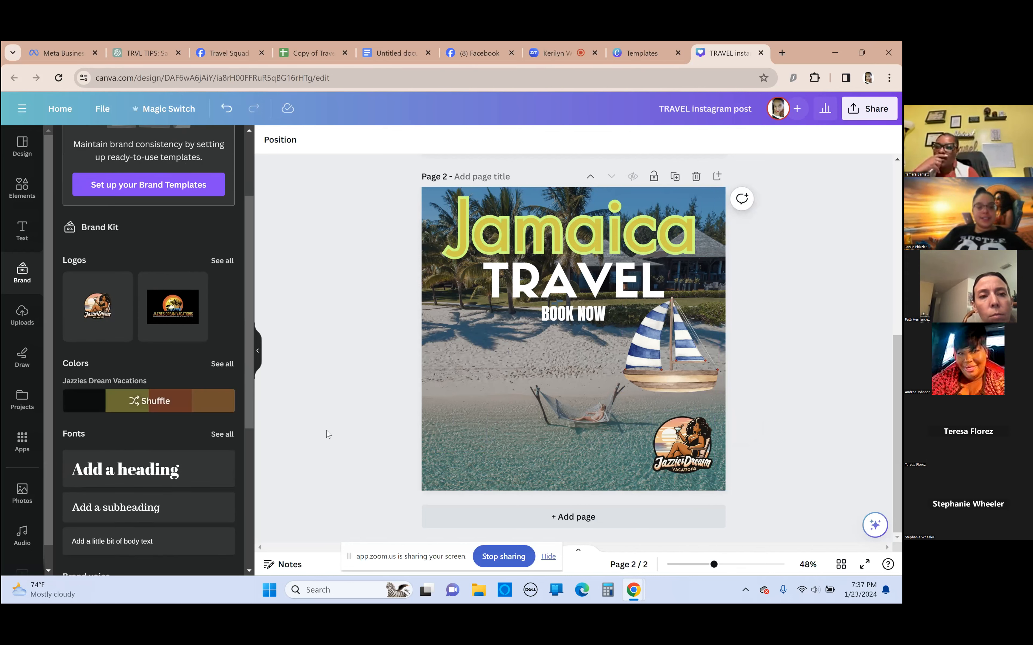
pyautogui.moveTo(687, 449); pyautogui.dragTo(379, 439)
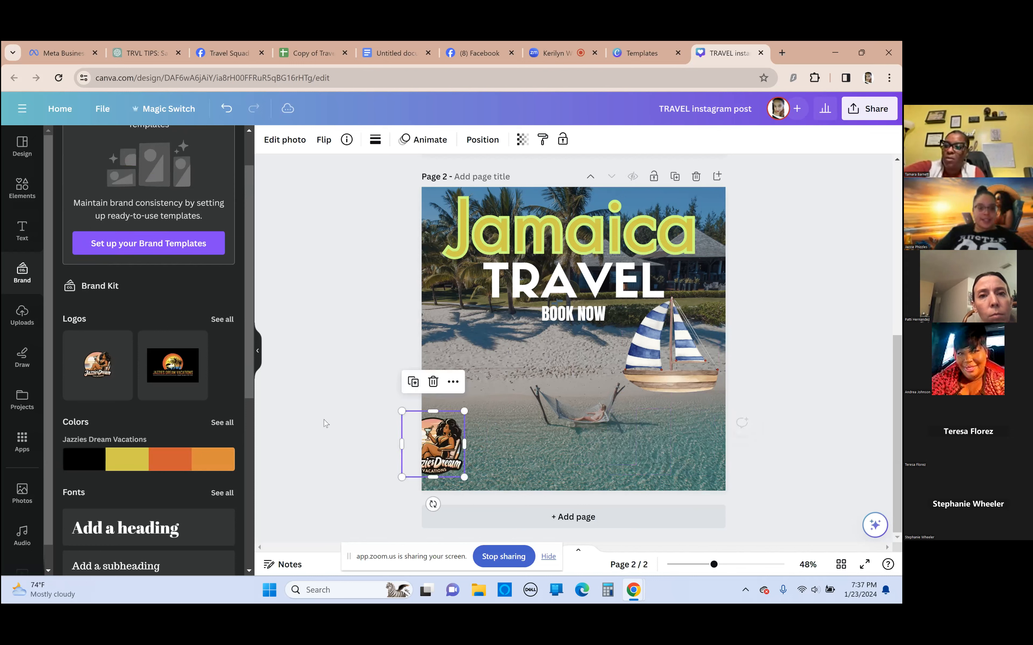
pyautogui.click(187, 368)
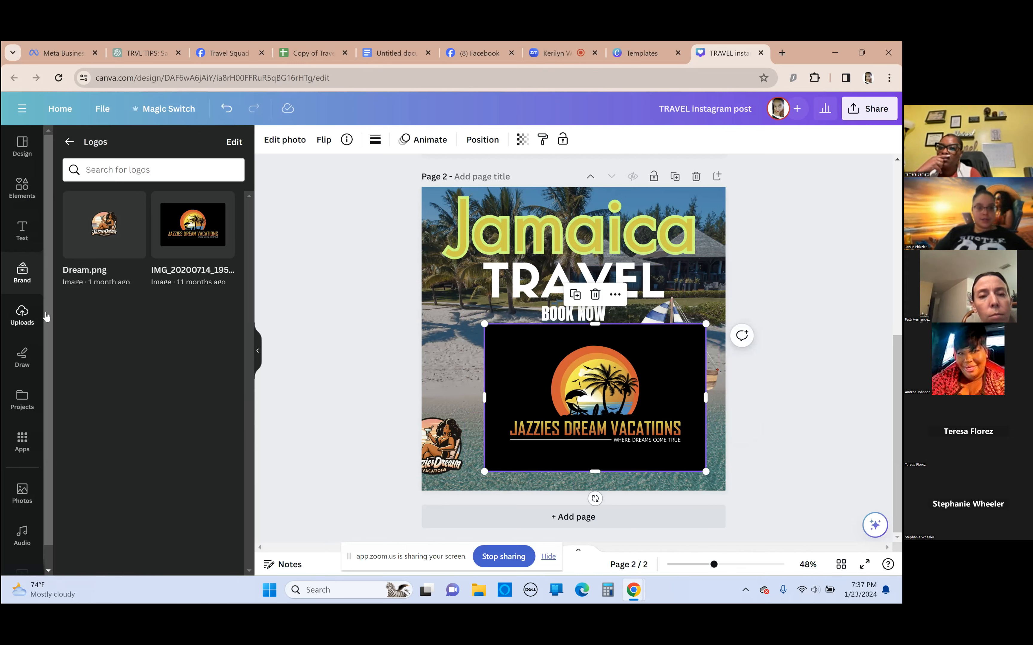
# Find the transparent-background Jazzies Dream Vacations sunset logo among the uploaded images, add it to page 2 and shrink it near the left edge
pyautogui.click(34, 316)
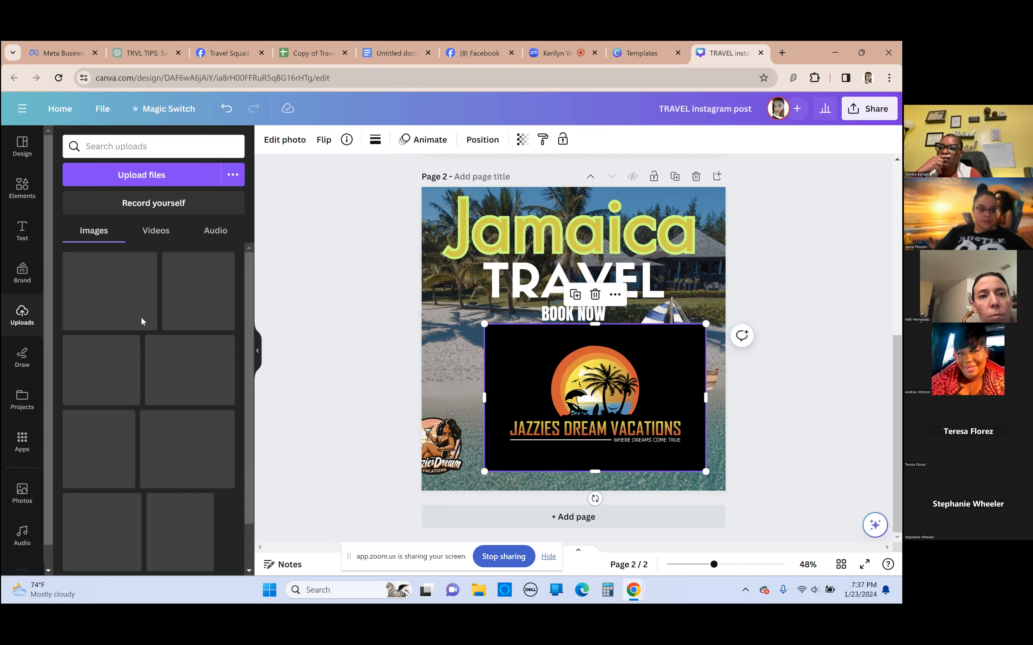
pyautogui.scroll(-10, 154, 410)
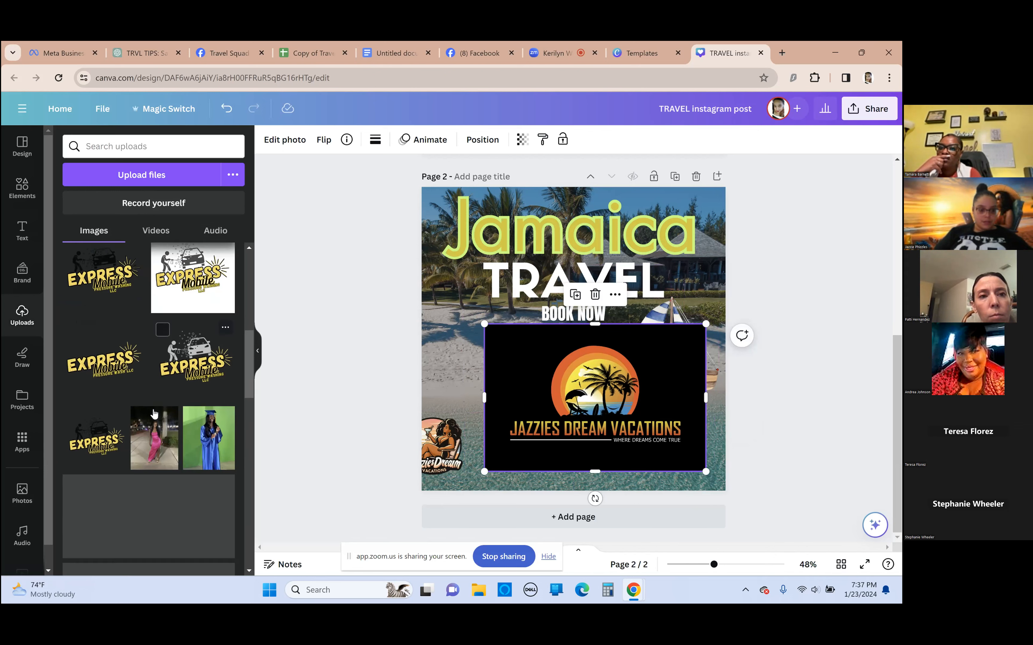
pyautogui.scroll(-10, 153, 408)
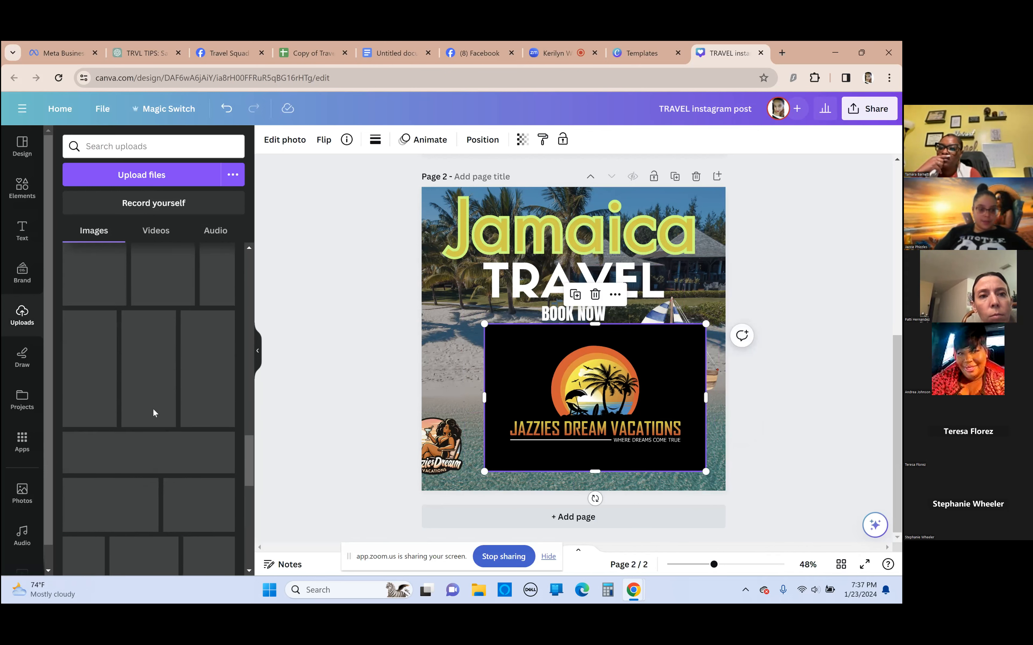
pyautogui.scroll(-10, 149, 406)
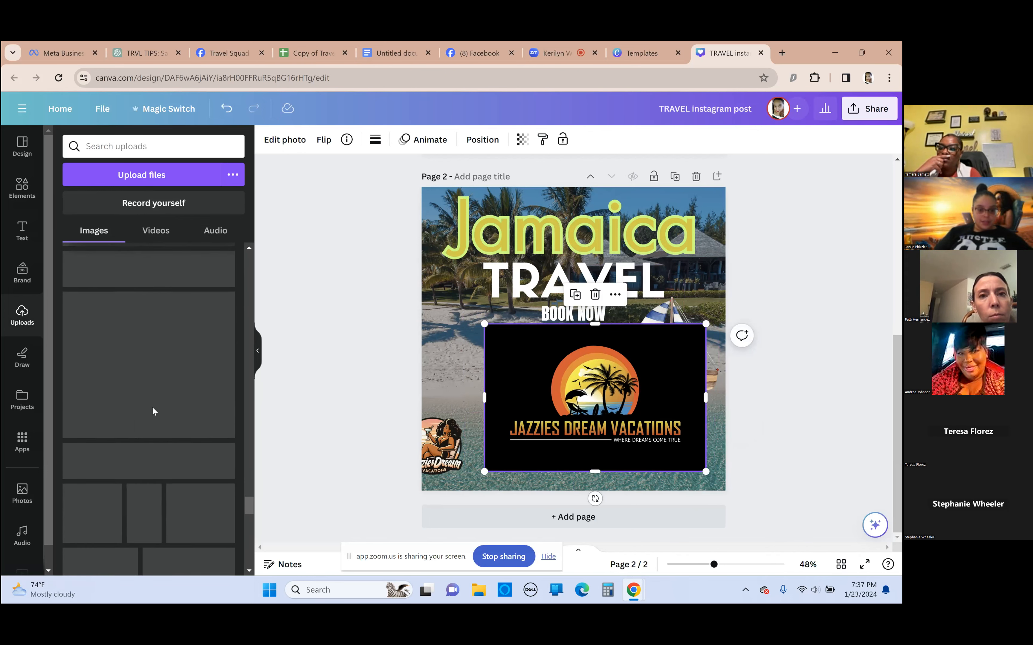
pyautogui.scroll(-10, 154, 416)
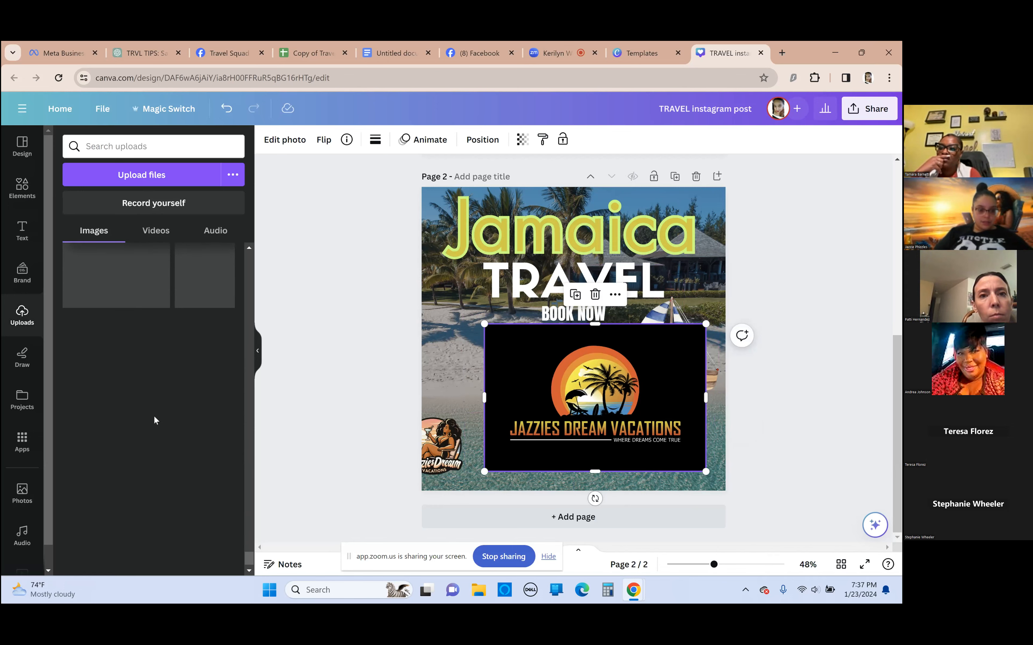
pyautogui.moveTo(617, 414); pyautogui.dragTo(620, 410)
pyautogui.scroll(-5, 141, 450)
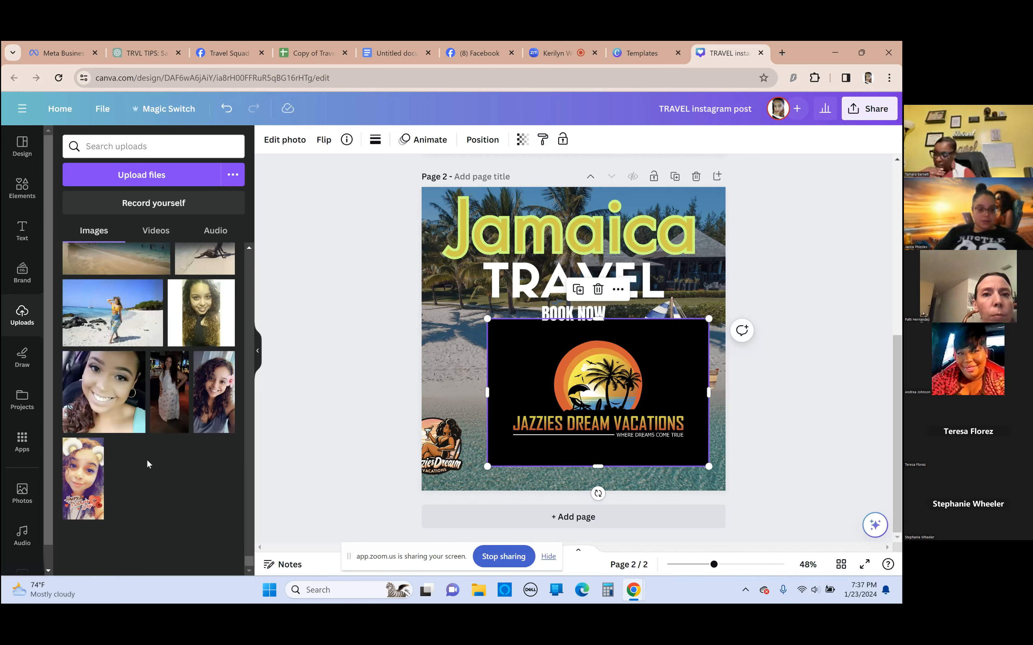
pyautogui.scroll(5, 154, 465)
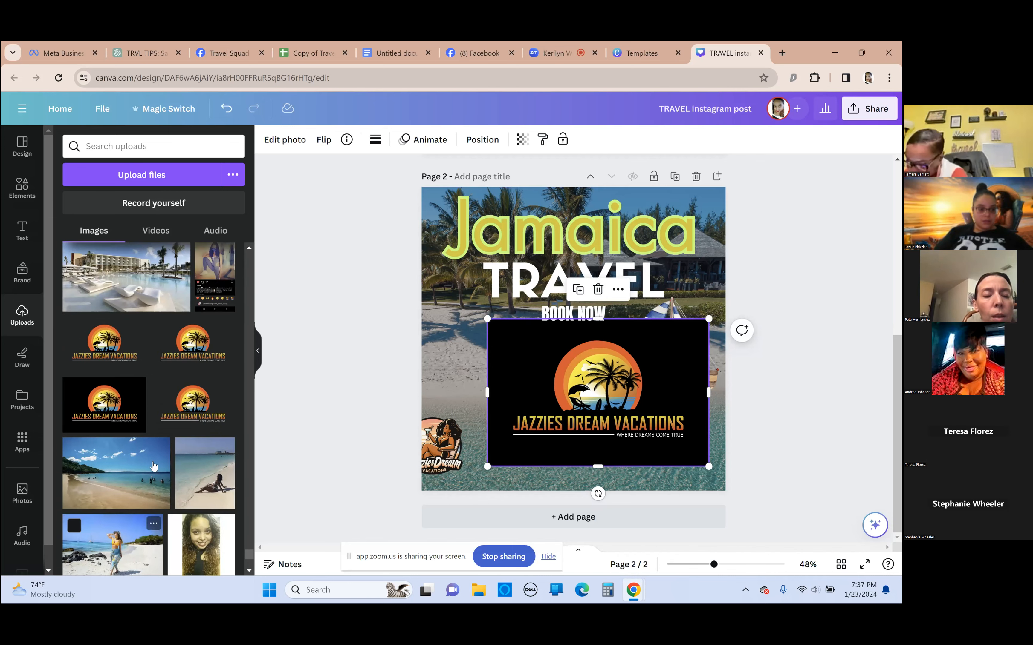
pyautogui.click(99, 346)
pyautogui.moveTo(630, 327); pyautogui.dragTo(545, 312)
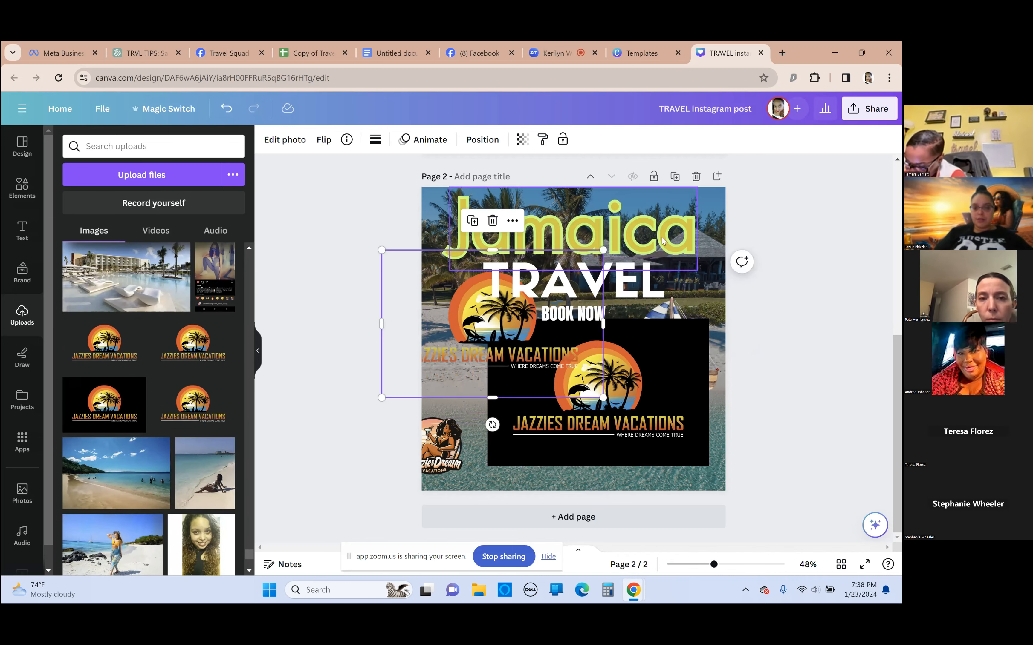
pyautogui.moveTo(598, 251); pyautogui.dragTo(471, 349)
# Delete the black-background logo, then enlarge the transparent sunset logo and position it over the hammock below "BOOK NOW"
pyautogui.moveTo(568, 360); pyautogui.dragTo(572, 359)
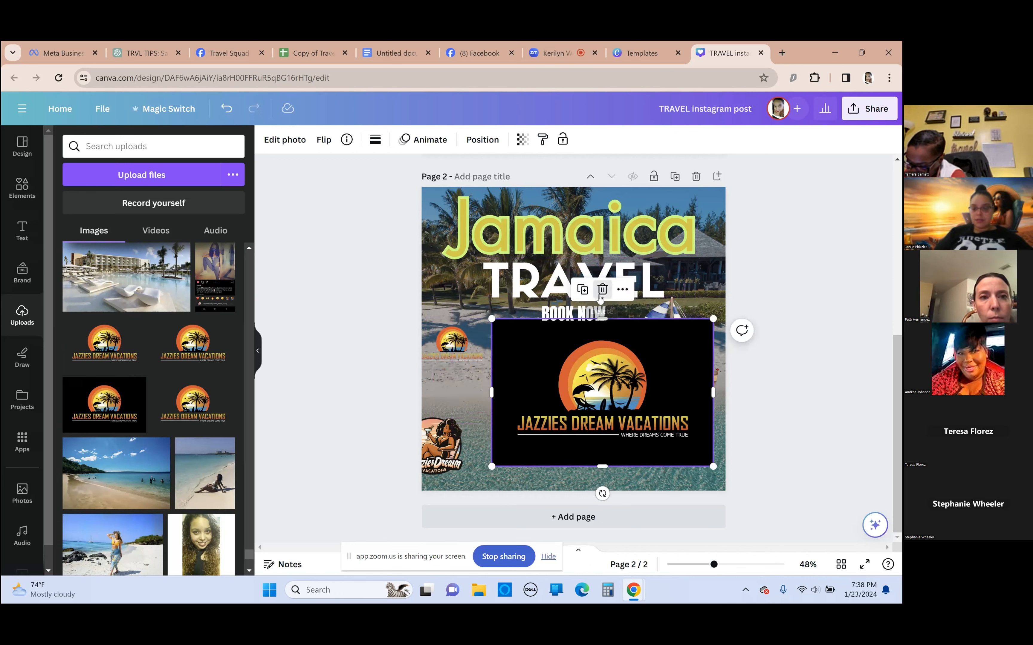
pyautogui.click(602, 290)
pyautogui.moveTo(453, 344); pyautogui.dragTo(735, 291)
pyautogui.moveTo(647, 389); pyautogui.dragTo(618, 442)
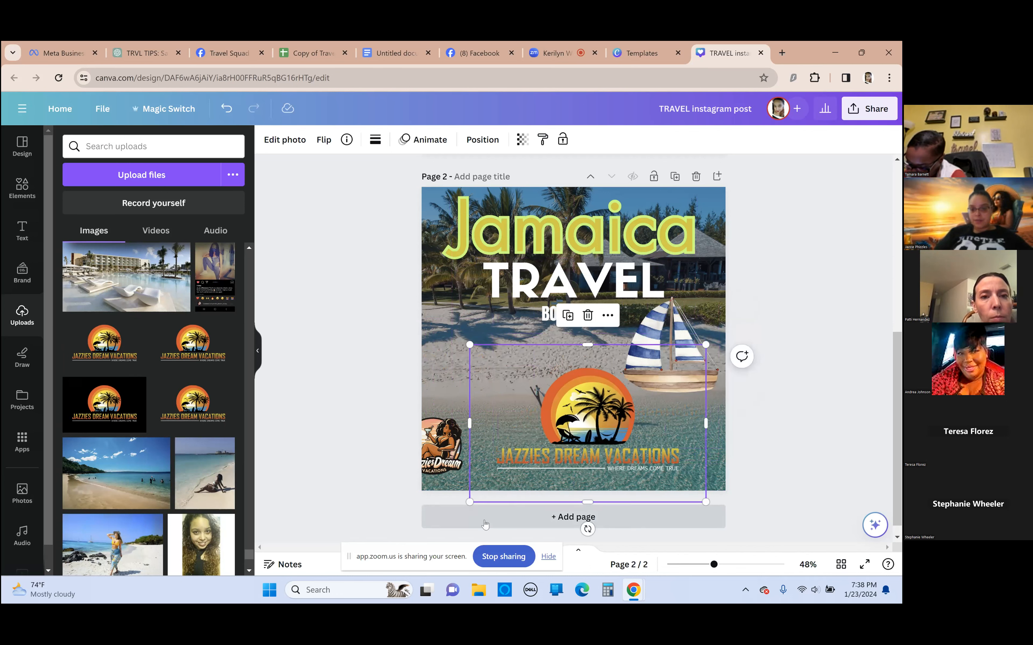
pyautogui.moveTo(469, 503); pyautogui.dragTo(507, 477)
pyautogui.moveTo(619, 398); pyautogui.dragTo(584, 370)
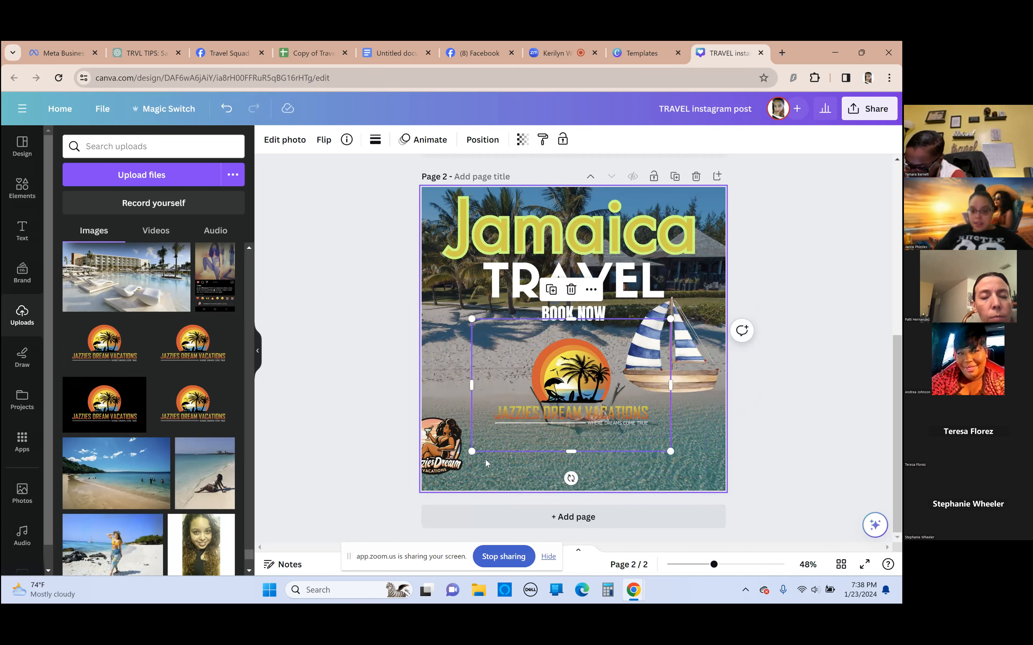
pyautogui.moveTo(561, 399); pyautogui.dragTo(554, 377)
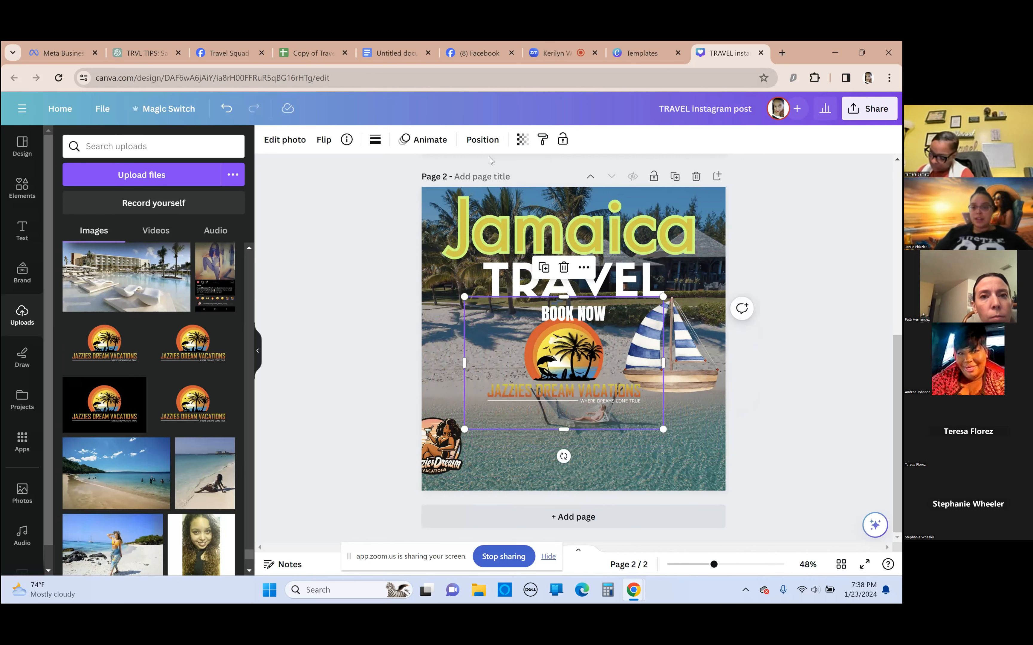
# Set the sunset logo's transparency to 28 and center it beneath "BOOK NOW" as a watermark
pyautogui.click(523, 141)
pyautogui.moveTo(517, 188); pyautogui.dragTo(443, 207)
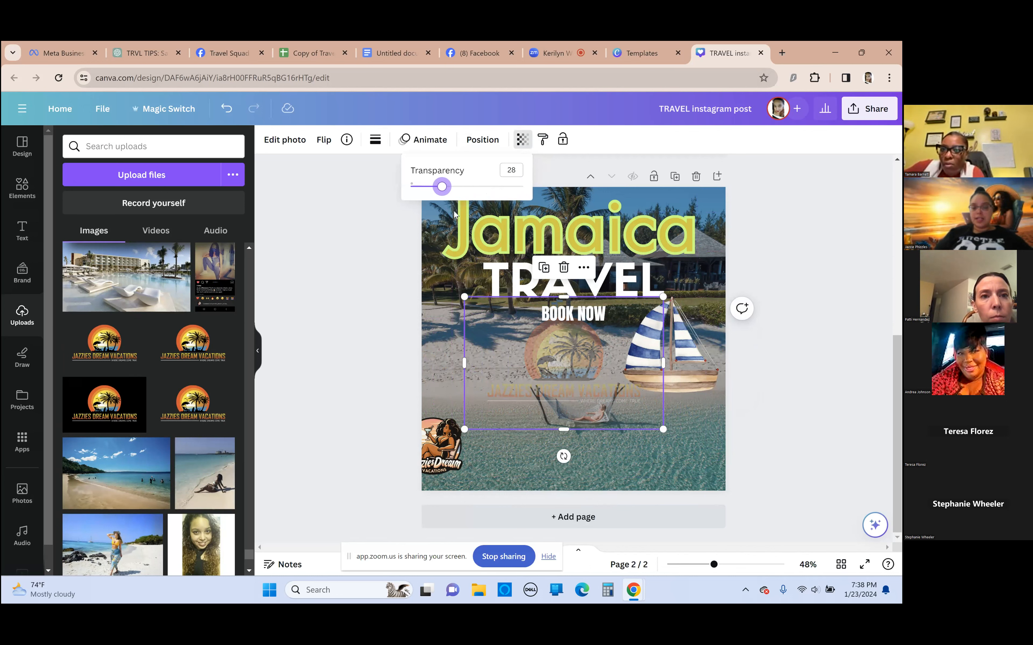
pyautogui.moveTo(572, 361)
pyautogui.mouseDown()
pyautogui.moveTo(683, 299)
pyautogui.moveTo(582, 356)
pyautogui.mouseUp()
pyautogui.click(889, 398)
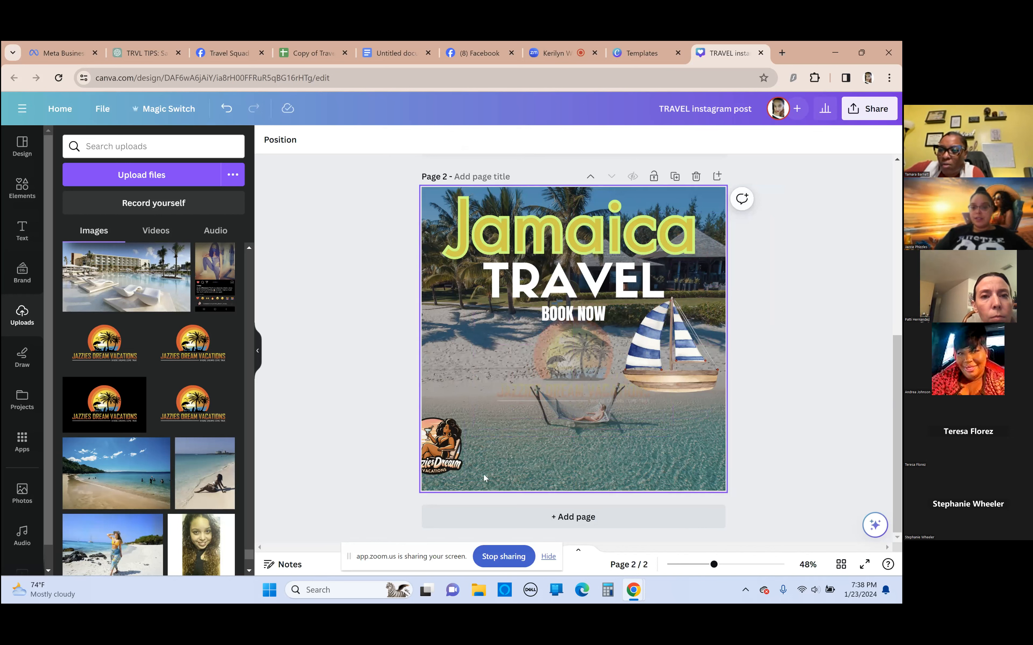
# Make the sunset logo more opaque and place the round logo fully inside the page's lower-left corner
pyautogui.moveTo(449, 466); pyautogui.dragTo(454, 534)
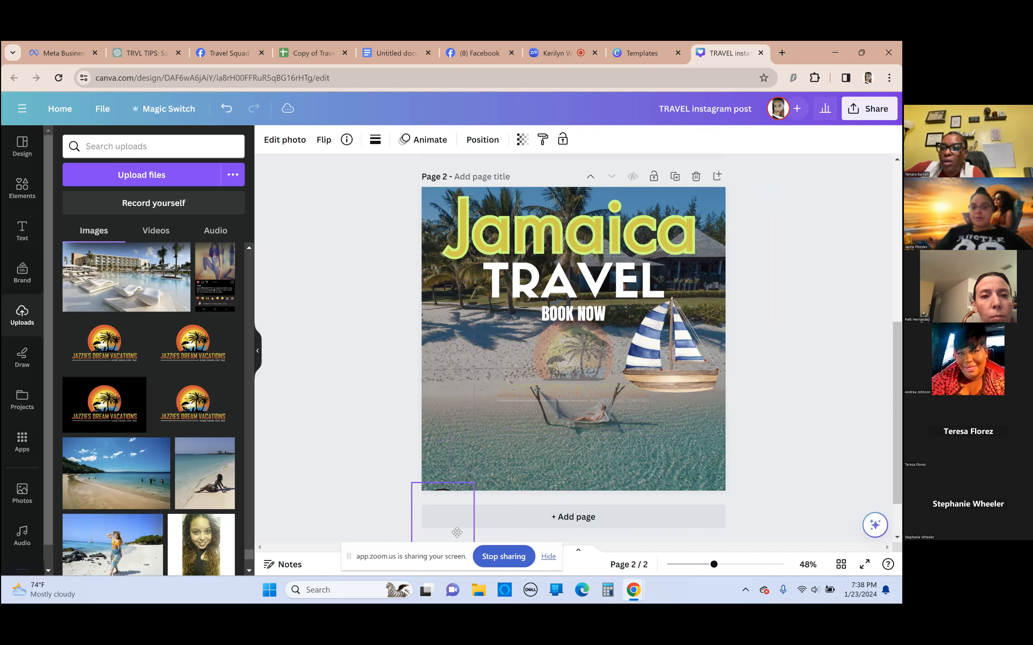
pyautogui.click(589, 384)
pyautogui.moveTo(589, 384)
pyautogui.mouseDown()
pyautogui.moveTo(512, 384)
pyautogui.moveTo(617, 385)
pyautogui.moveTo(576, 398)
pyautogui.moveTo(557, 325)
pyautogui.moveTo(564, 448)
pyautogui.moveTo(567, 338)
pyautogui.moveTo(565, 356)
pyautogui.moveTo(580, 377)
pyautogui.mouseUp()
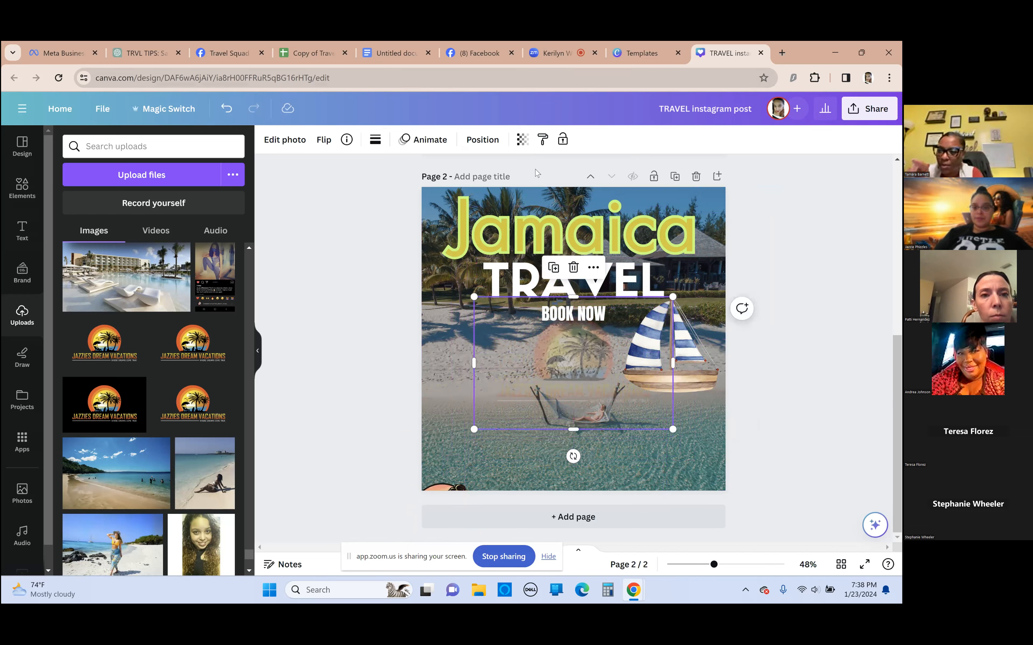
pyautogui.click(523, 141)
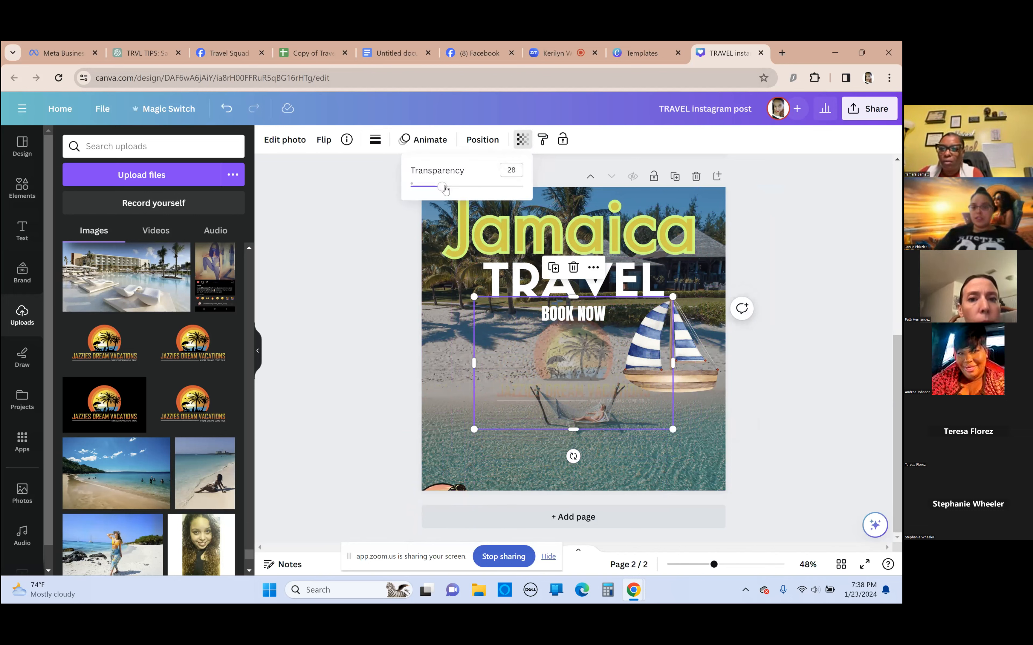
pyautogui.moveTo(450, 191); pyautogui.dragTo(502, 193)
pyautogui.moveTo(454, 487); pyautogui.dragTo(475, 414)
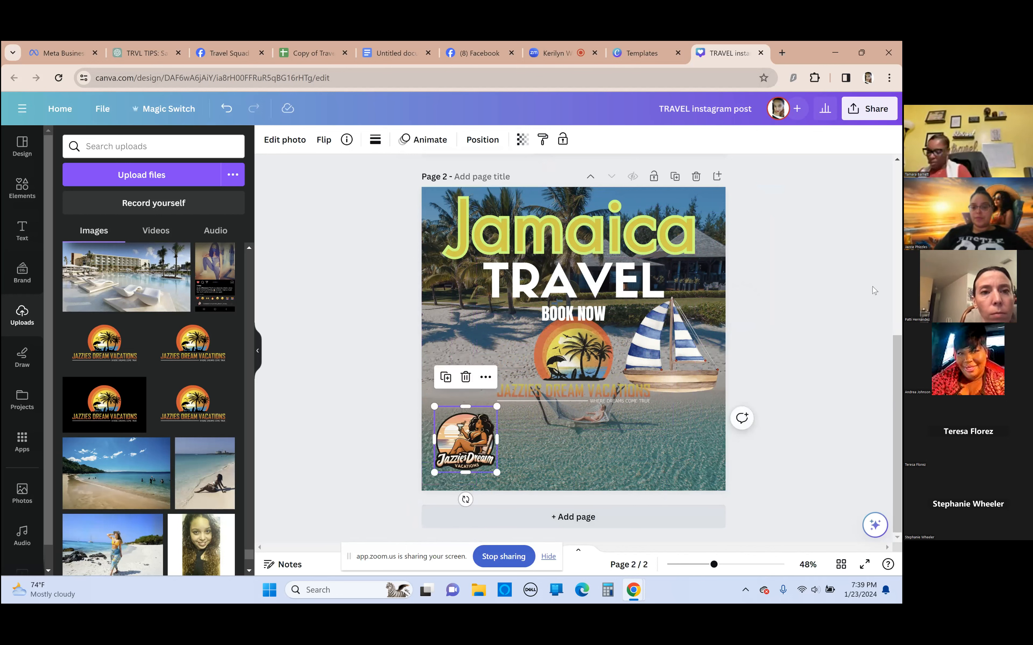
pyautogui.click(811, 262)
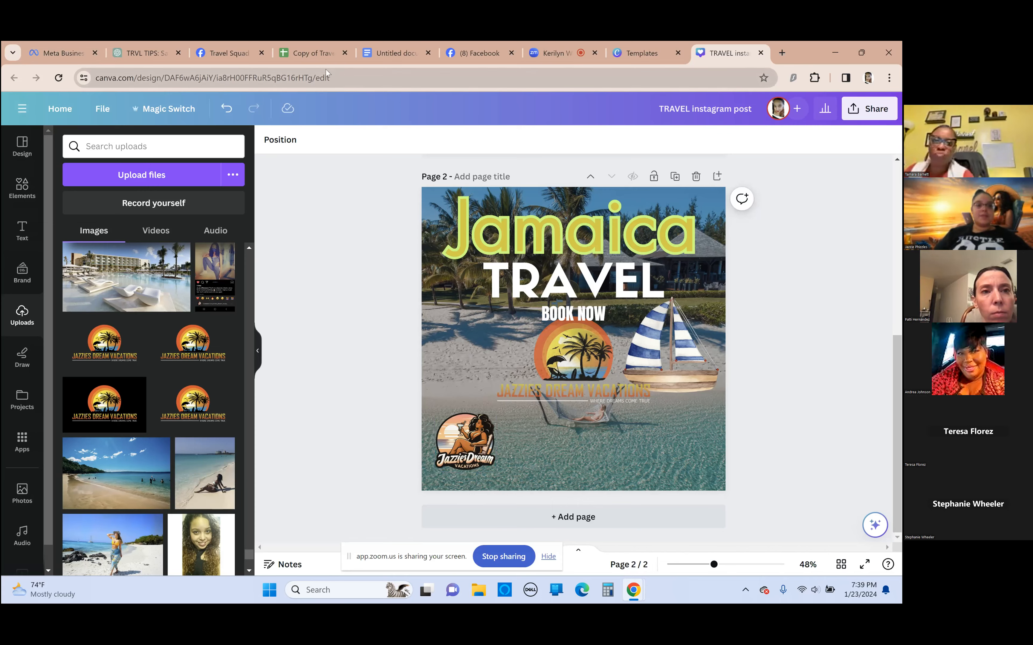
# Return to the template search results and close the TRAVEL instagram post template preview
pyautogui.click(658, 47)
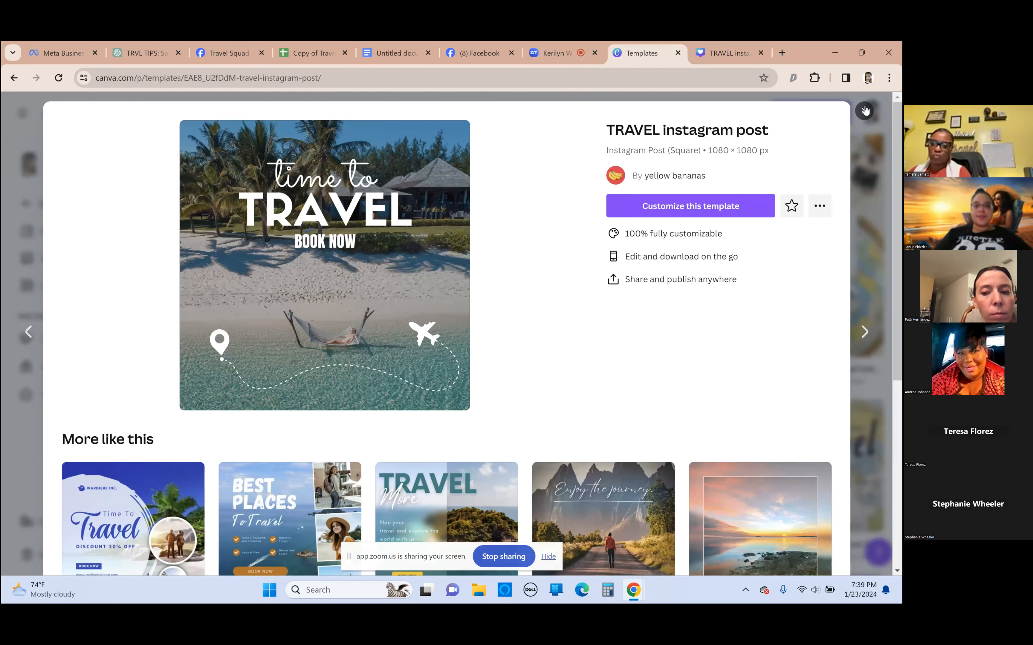
pyautogui.click(865, 111)
pyautogui.moveTo(420, 102)
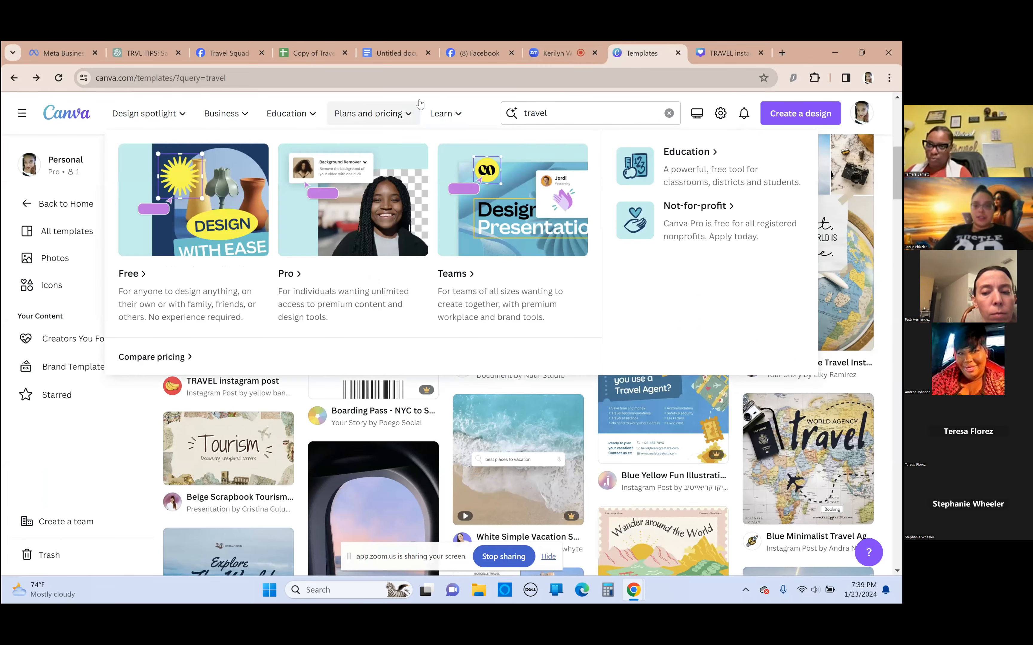
# Replace the travel query with "logo" and search the templates for it
pyautogui.moveTo(566, 112); pyautogui.dragTo(459, 116)
pyautogui.moveTo(456, 122)
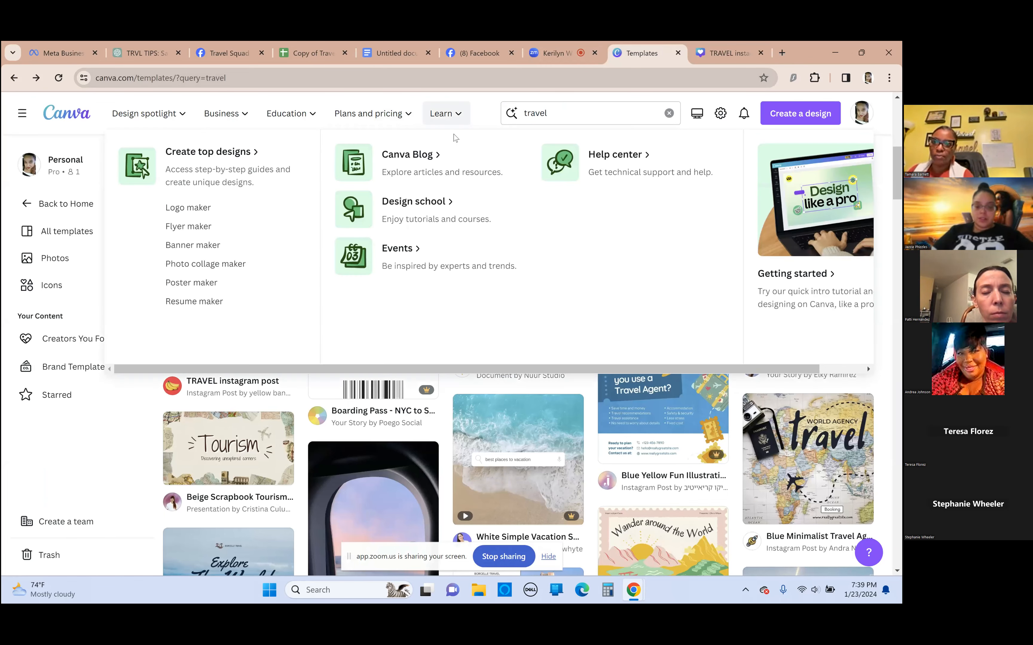
pyautogui.click(582, 118)
pyautogui.moveTo(580, 121); pyautogui.dragTo(473, 110)
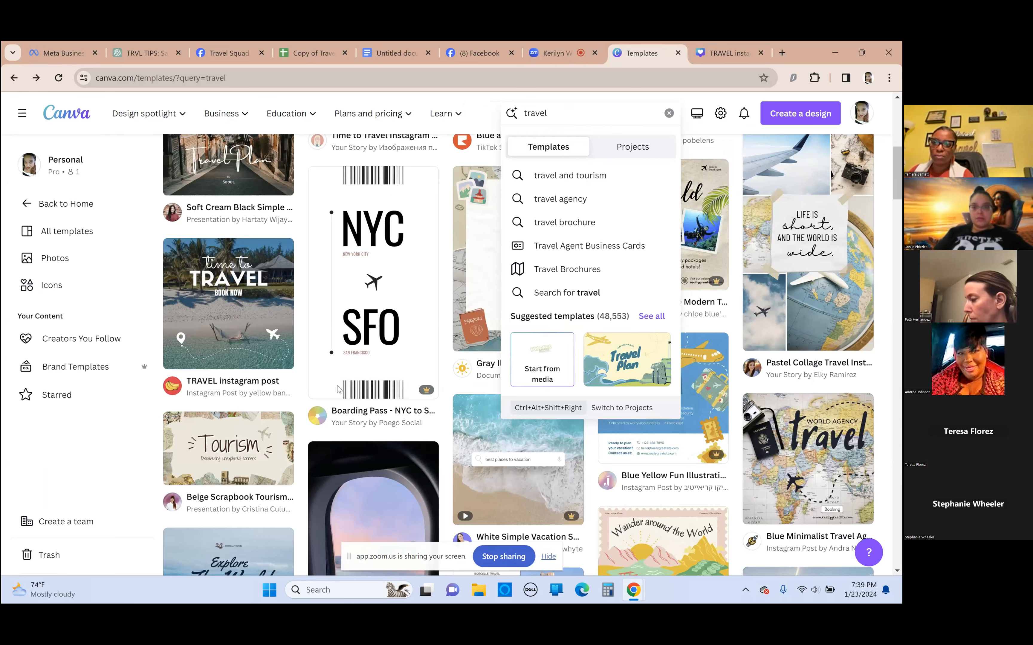
pyautogui.scroll(10, 337, 390)
pyautogui.click(587, 114)
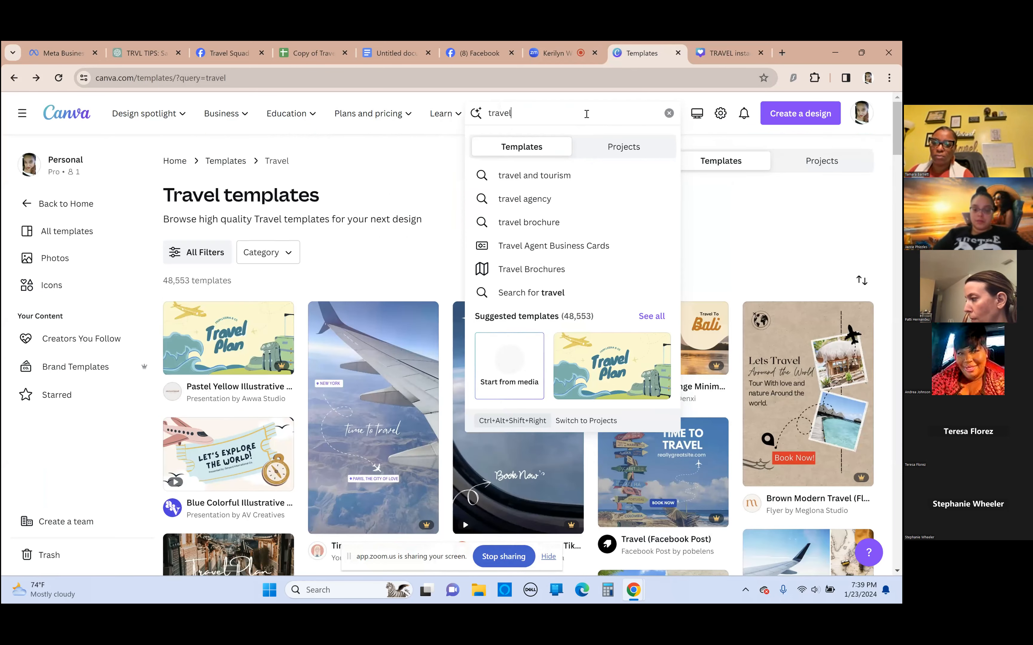
pyautogui.press('BackSpace')
pyautogui.press('BackSpace')
pyautogui.press('BackSpace')
pyautogui.press('BackSpace')
pyautogui.press('BackSpace')
pyautogui.press('BackSpace')
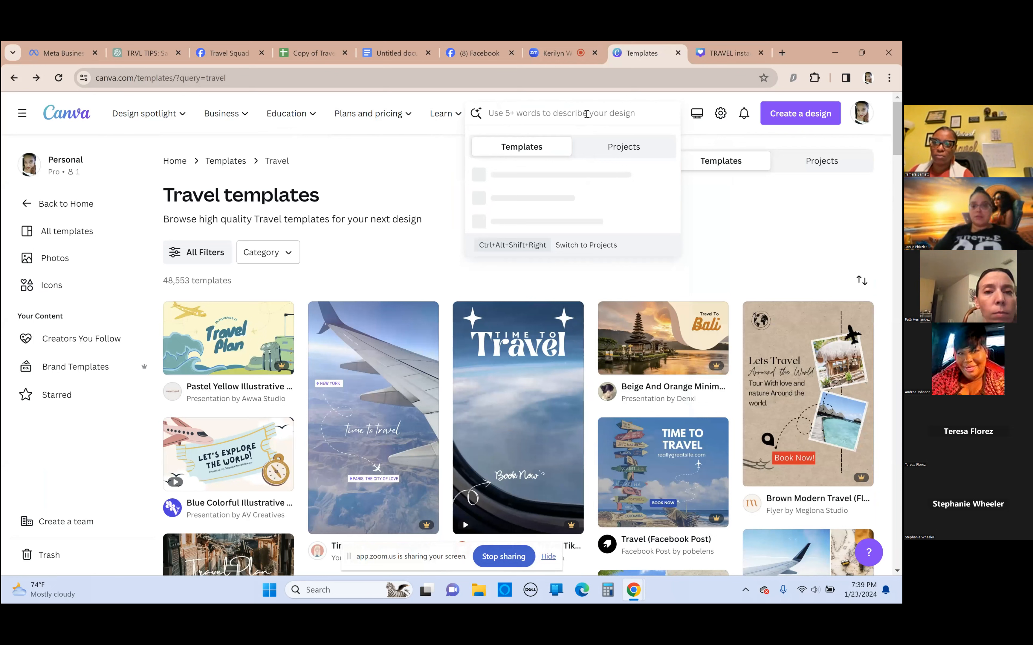
pyautogui.write('lo')
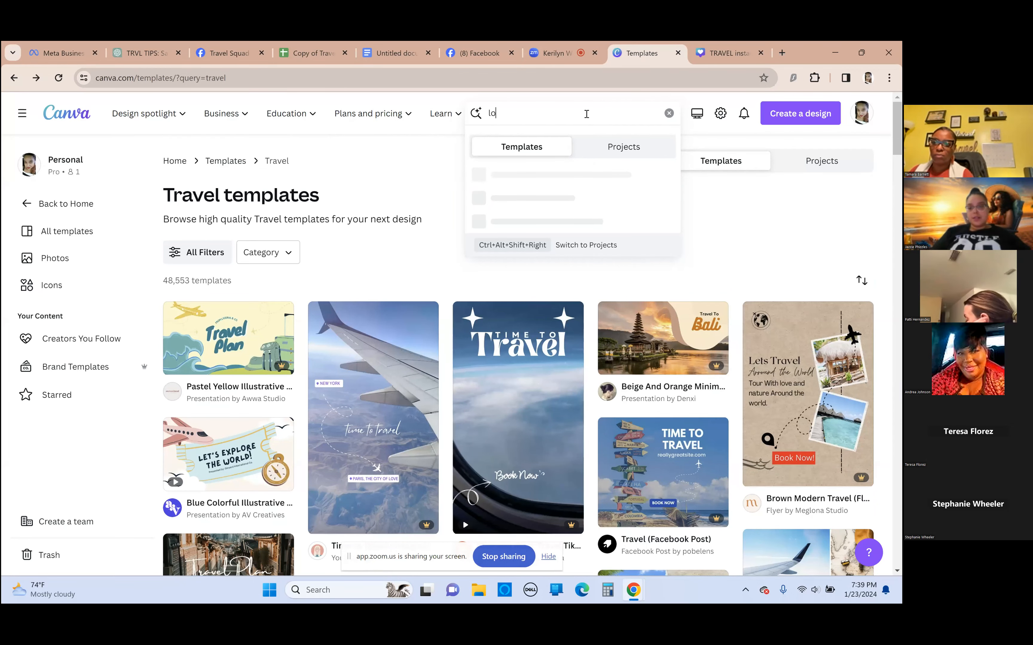
pyautogui.press('Return')
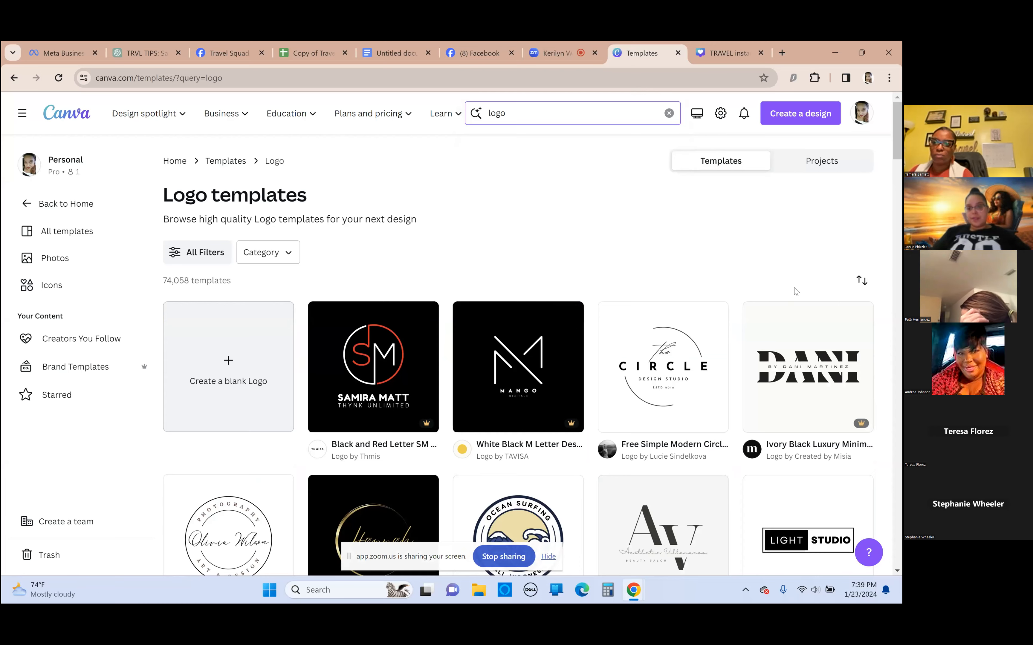
# Browse the logo template results for design ideas and preview the black-and-white minimalist signature logo with a circle
pyautogui.scroll(-2, 793, 290)
pyautogui.scroll(-1, 763, 336)
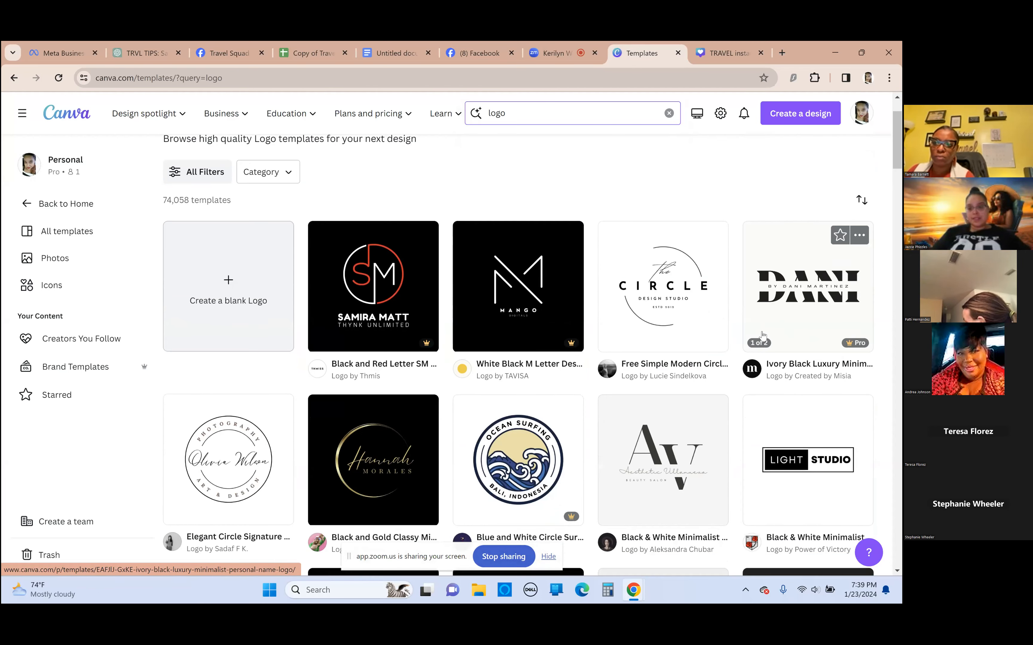
pyautogui.scroll(-2, 763, 336)
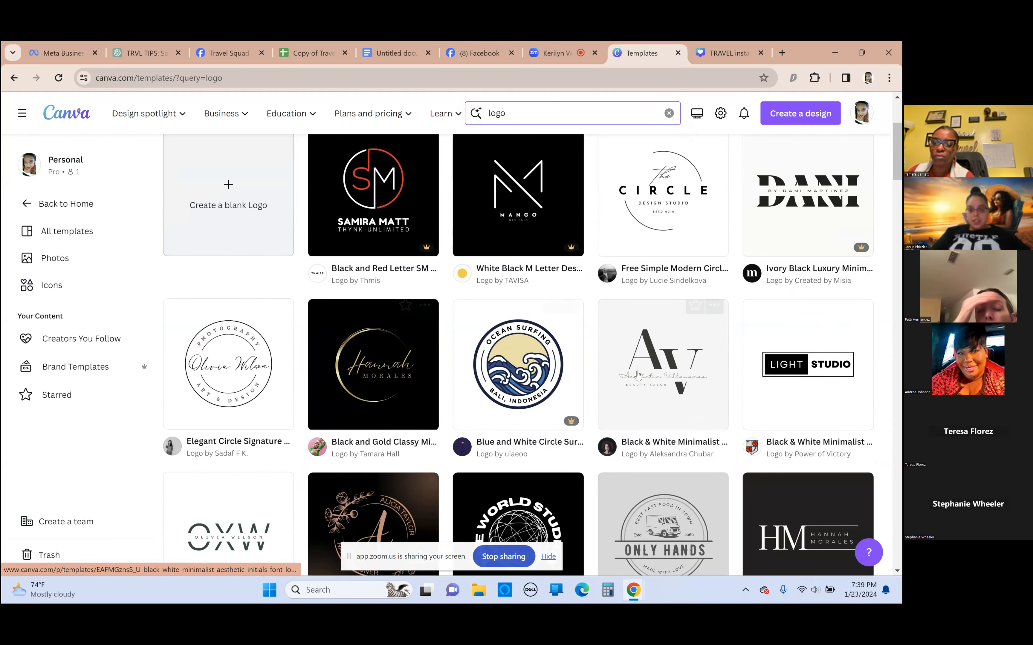
pyautogui.scroll(-2, 637, 375)
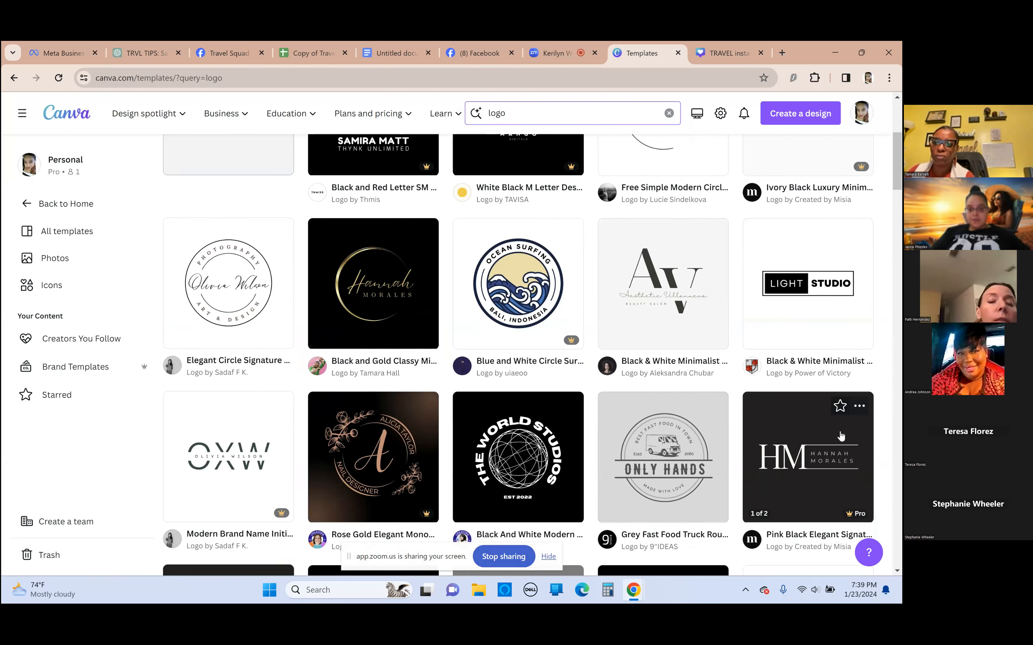
pyautogui.scroll(-3, 269, 425)
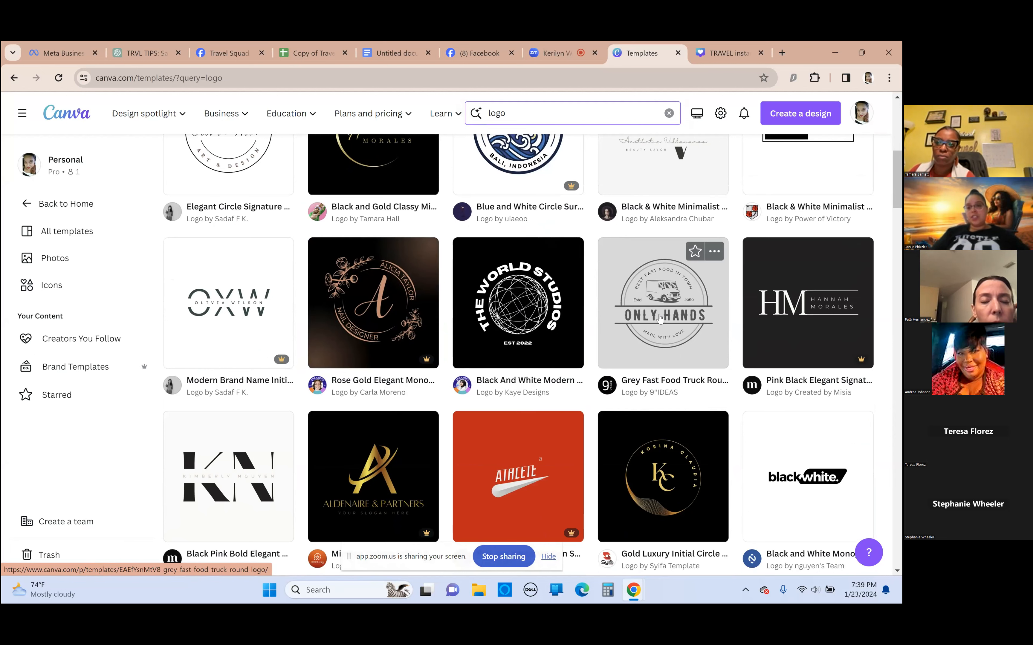
pyautogui.scroll(-1, 559, 353)
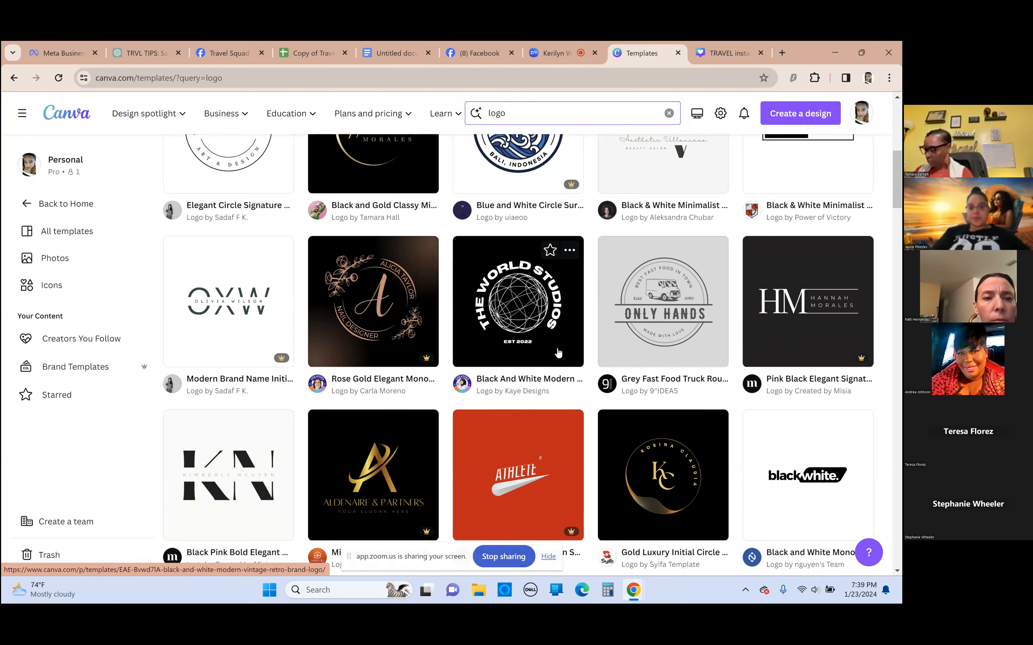
pyautogui.scroll(-3, 559, 353)
pyautogui.scroll(-15, 536, 353)
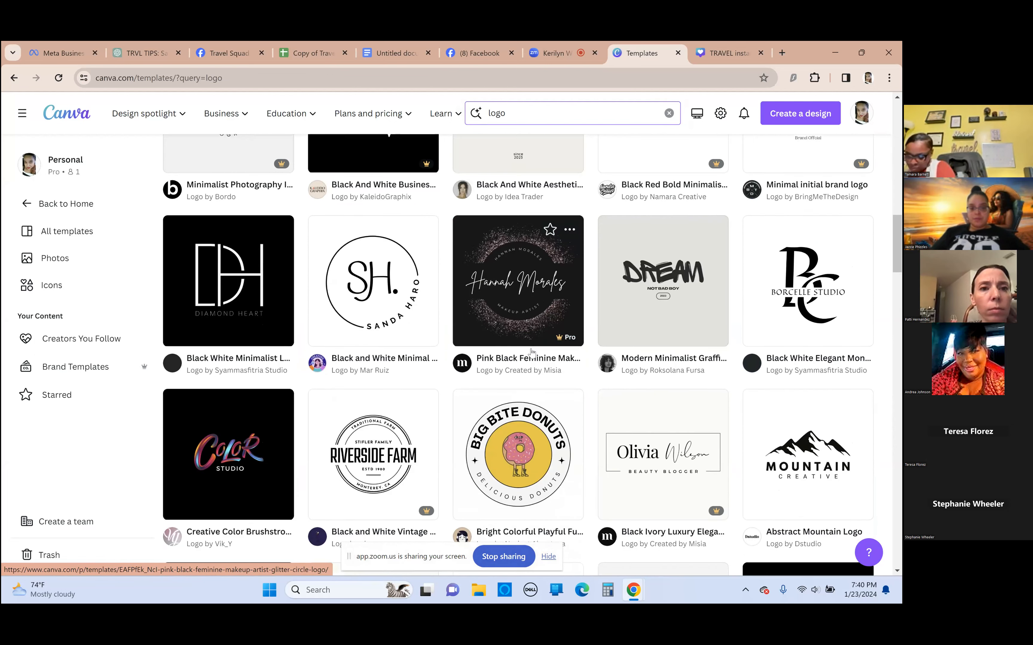
pyautogui.scroll(-3, 531, 352)
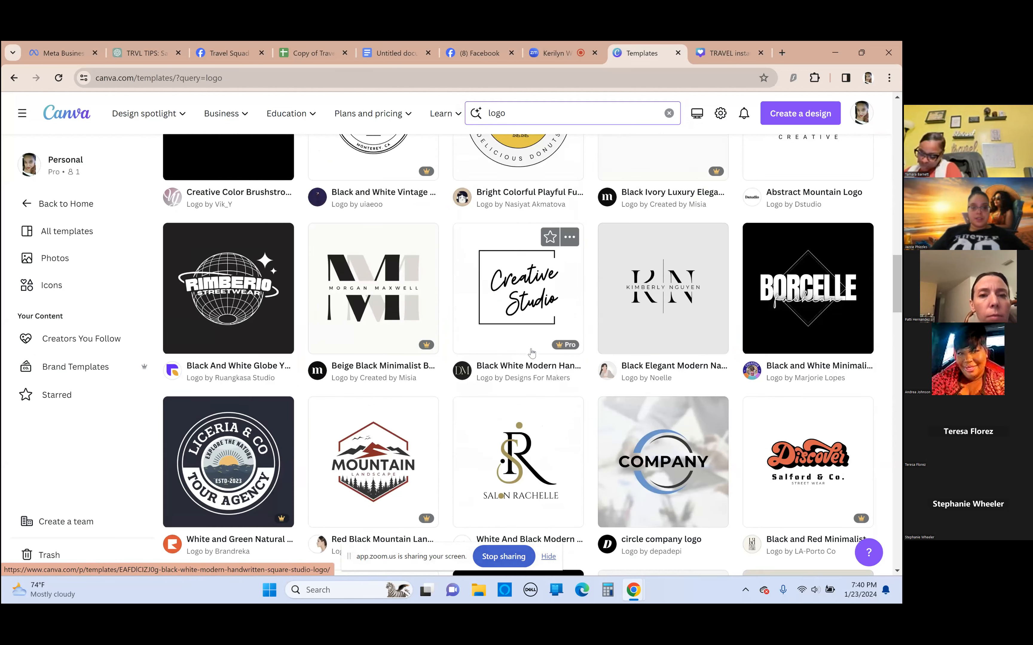
pyautogui.scroll(-1, 212, 402)
pyautogui.scroll(-3, 222, 385)
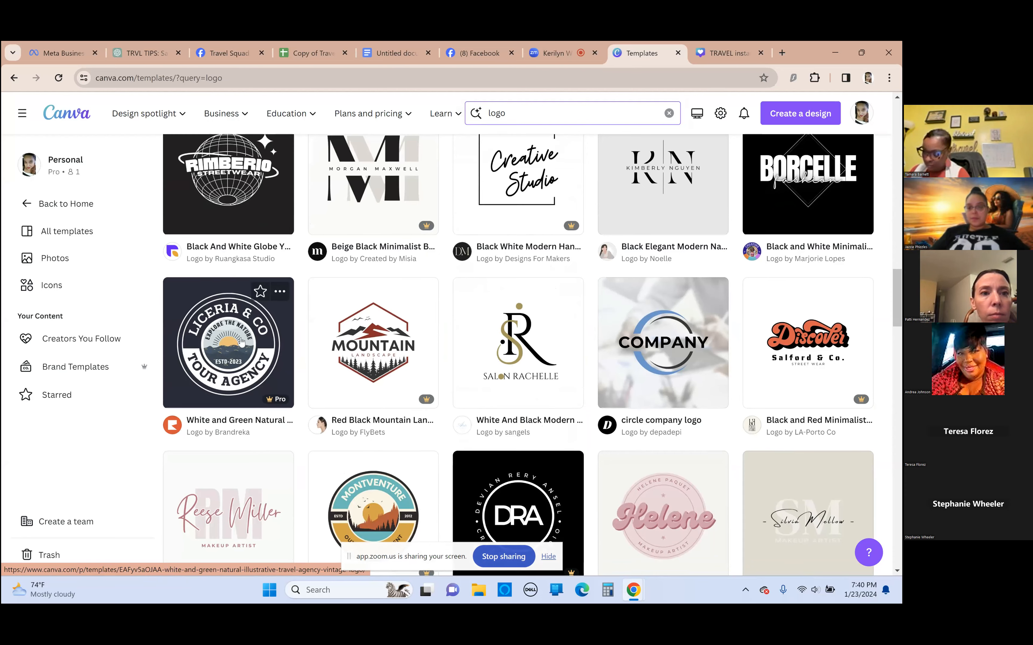
pyautogui.scroll(-3, 242, 342)
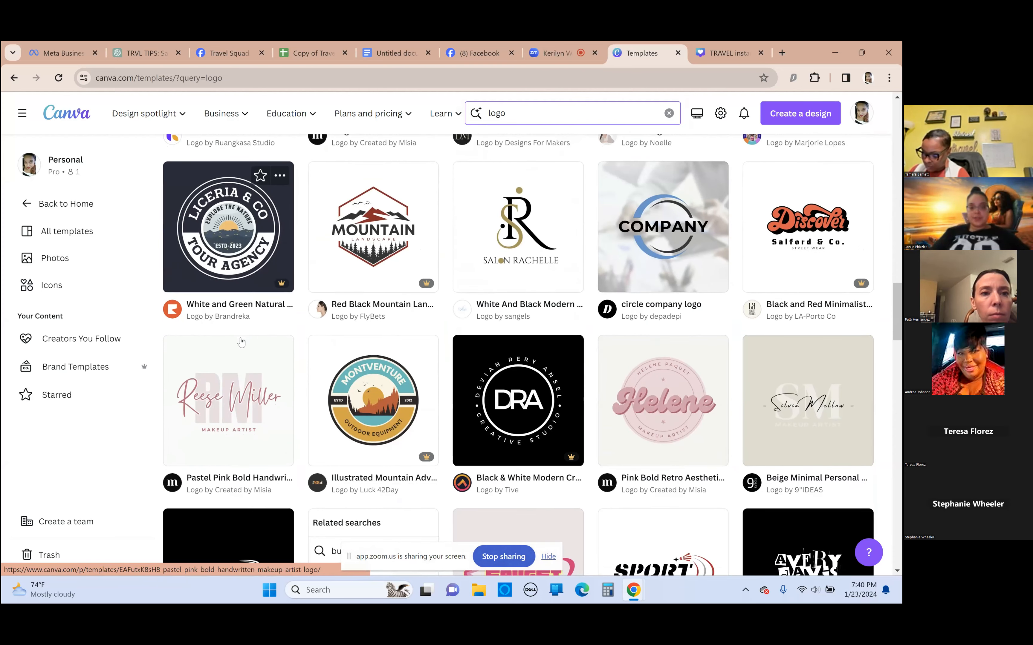
pyautogui.scroll(-3, 241, 342)
pyautogui.scroll(-6, 359, 382)
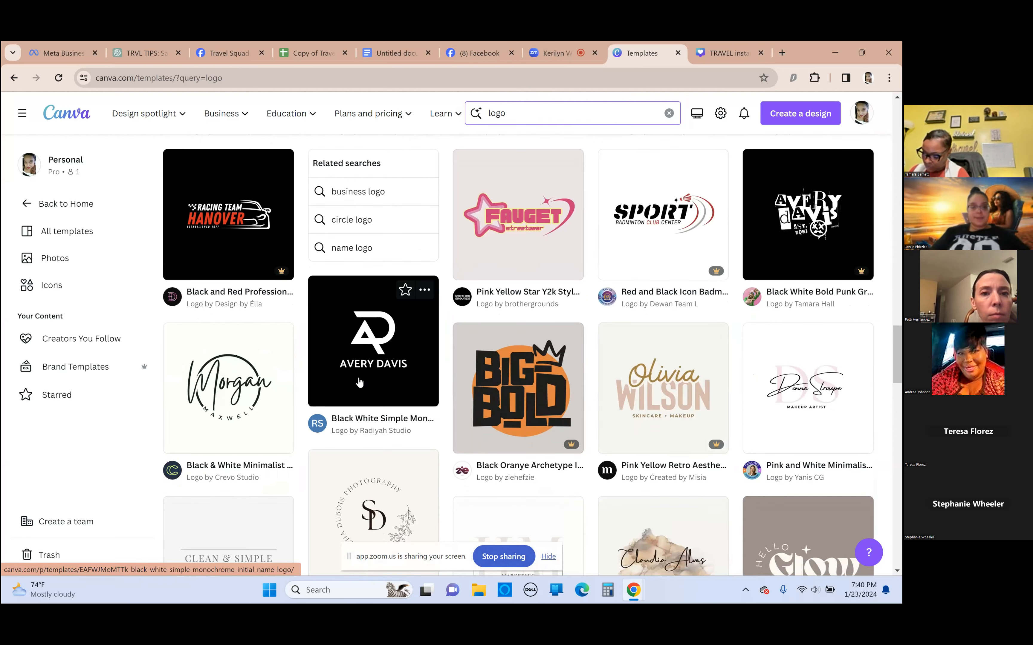
pyautogui.scroll(-3, 360, 382)
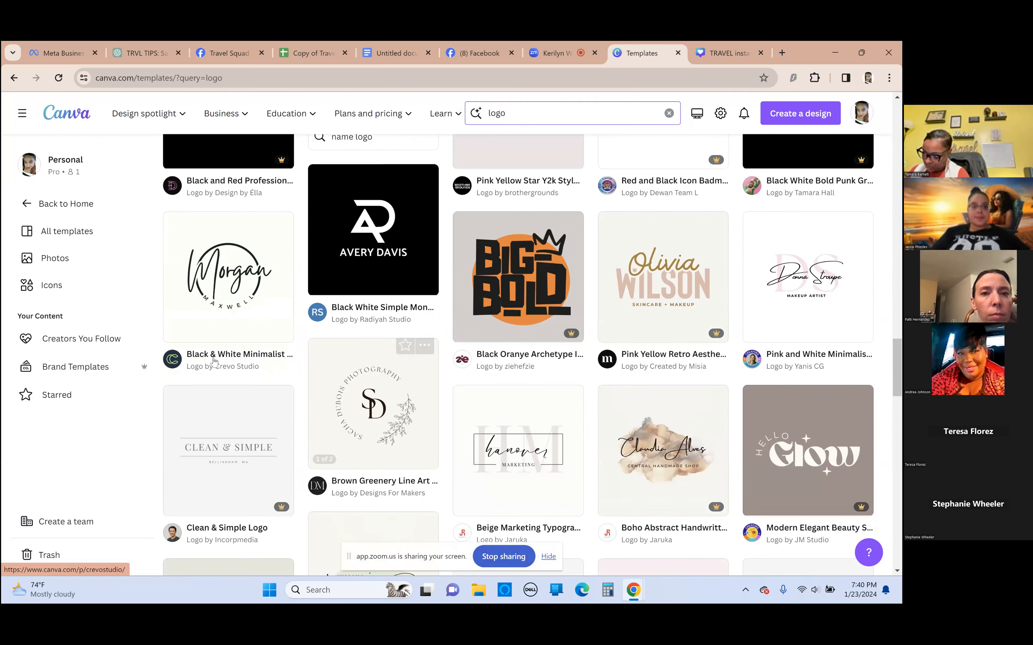
pyautogui.click(212, 282)
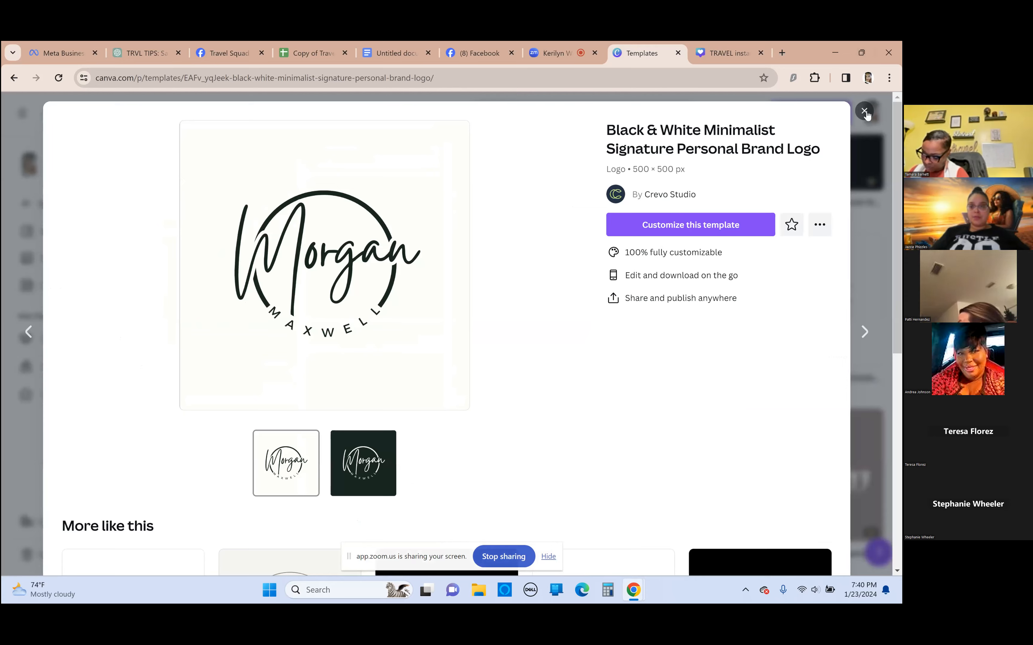
pyautogui.click(864, 112)
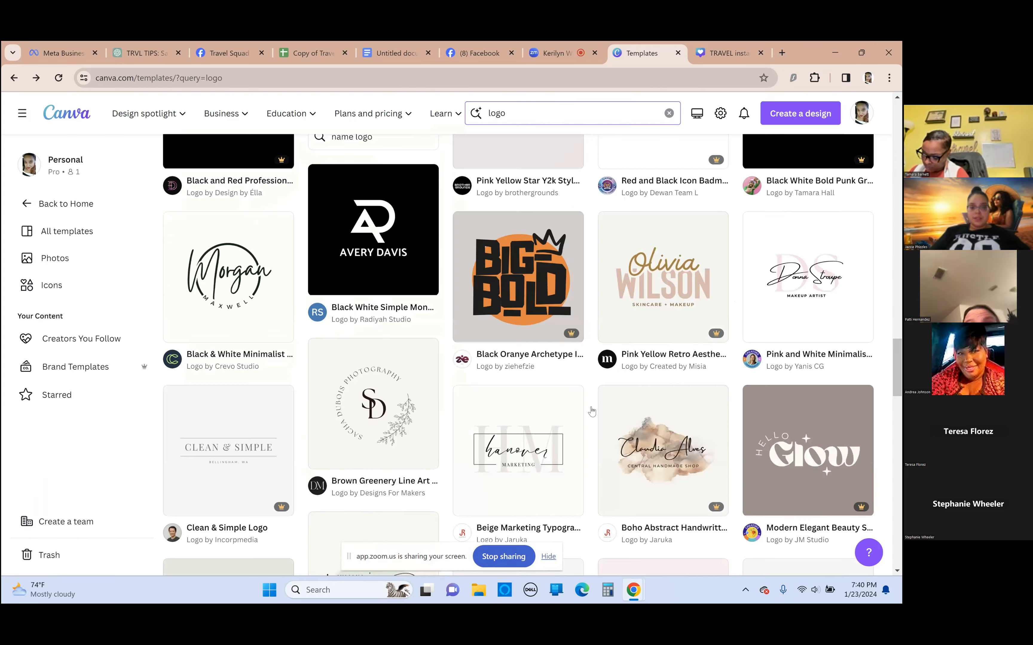
# Find the round Liceria & Co Tour Agency logo among the results and open its template preview
pyautogui.scroll(2, 348, 430)
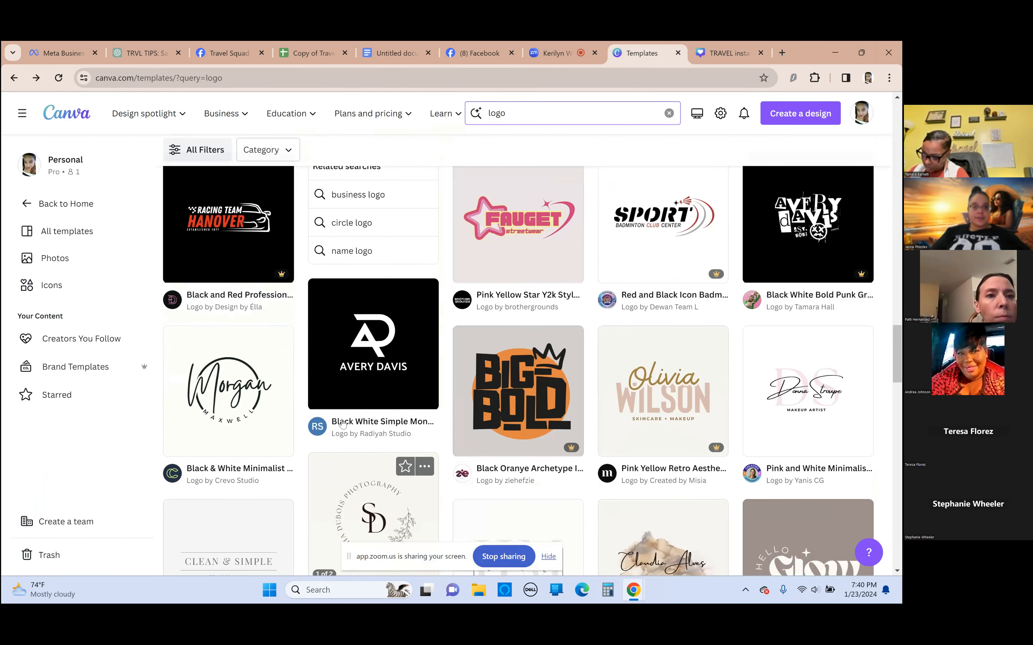
pyautogui.scroll(5, 343, 424)
pyautogui.click(248, 379)
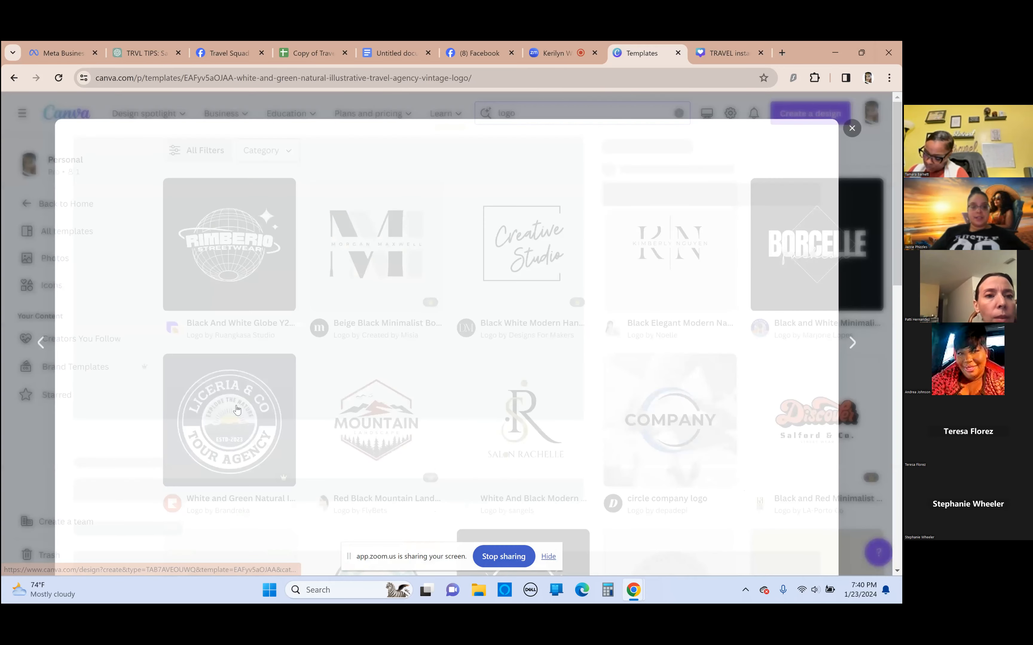
# Examine the similar travel agency logo designs suggested under "More like this" for the Liceria & Co template
pyautogui.scroll(-4, 299, 338)
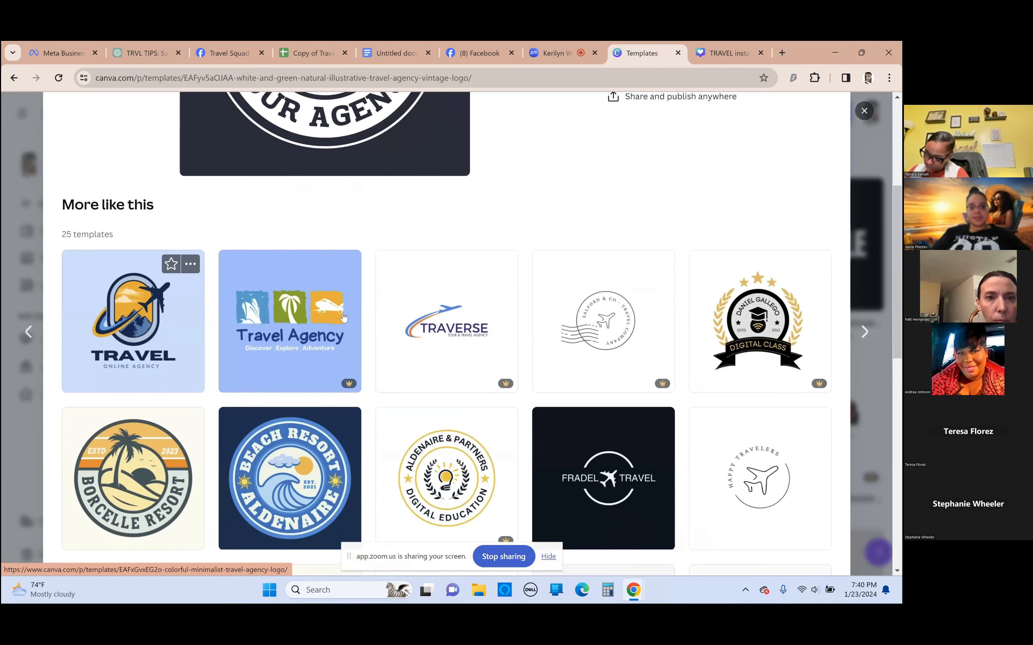
pyautogui.scroll(-1, 470, 316)
pyautogui.scroll(-3, 619, 320)
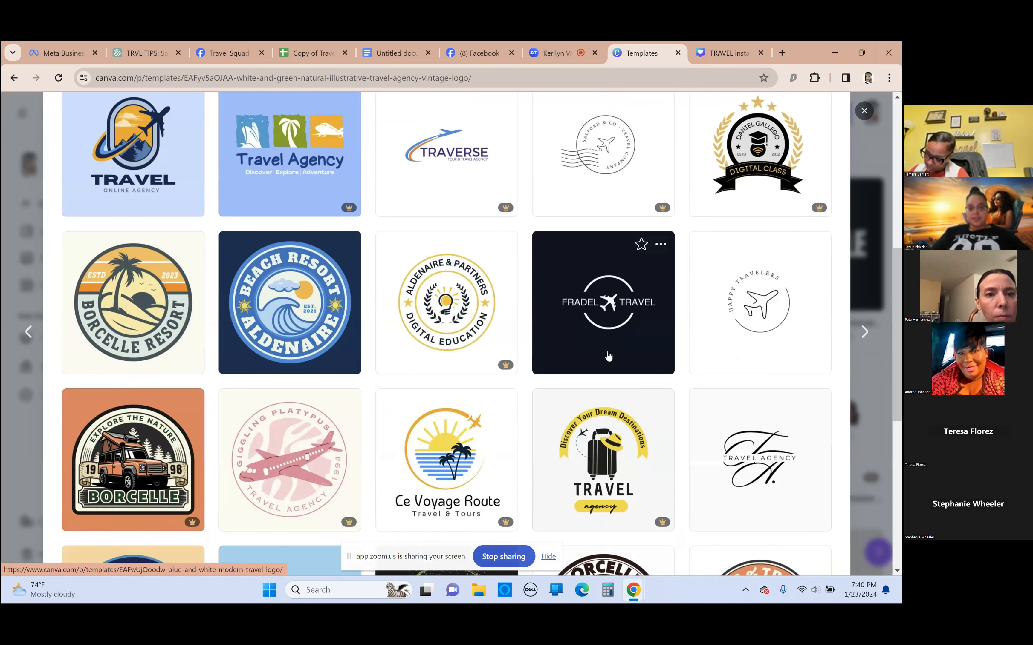
pyautogui.scroll(-1, 102, 436)
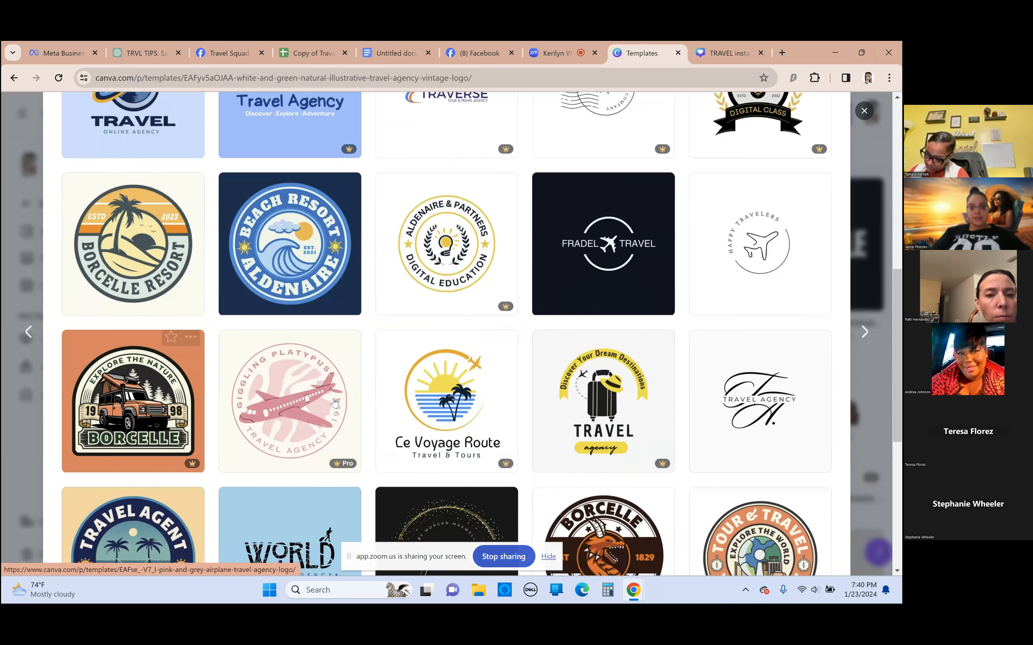
pyautogui.scroll(-3, 340, 401)
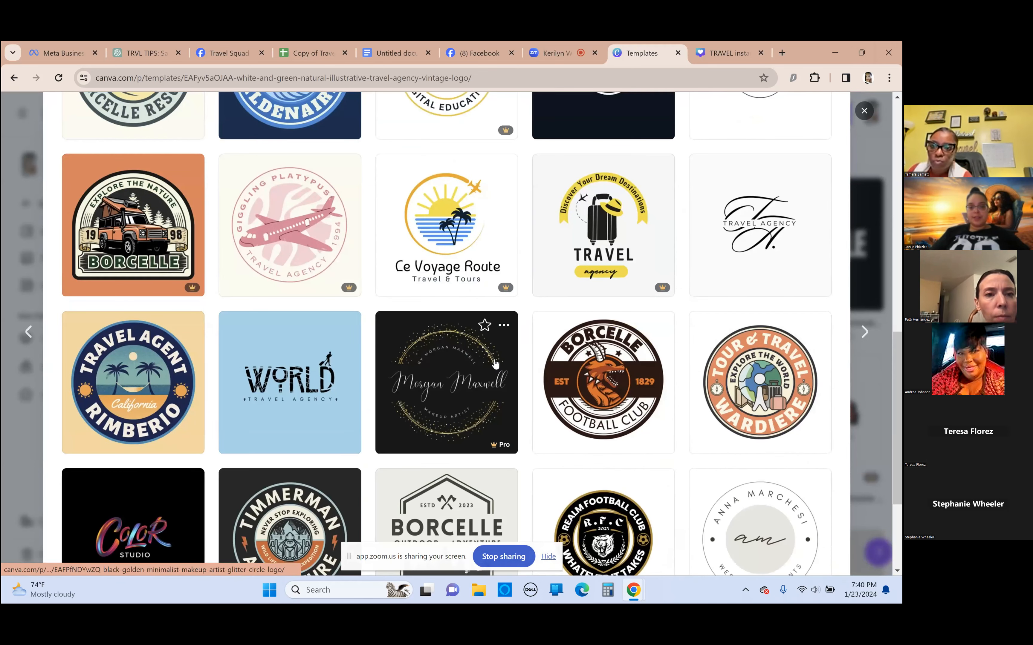
pyautogui.scroll(-1, 479, 362)
pyautogui.scroll(-2, 480, 362)
pyautogui.scroll(1, 479, 362)
pyautogui.scroll(4, 480, 361)
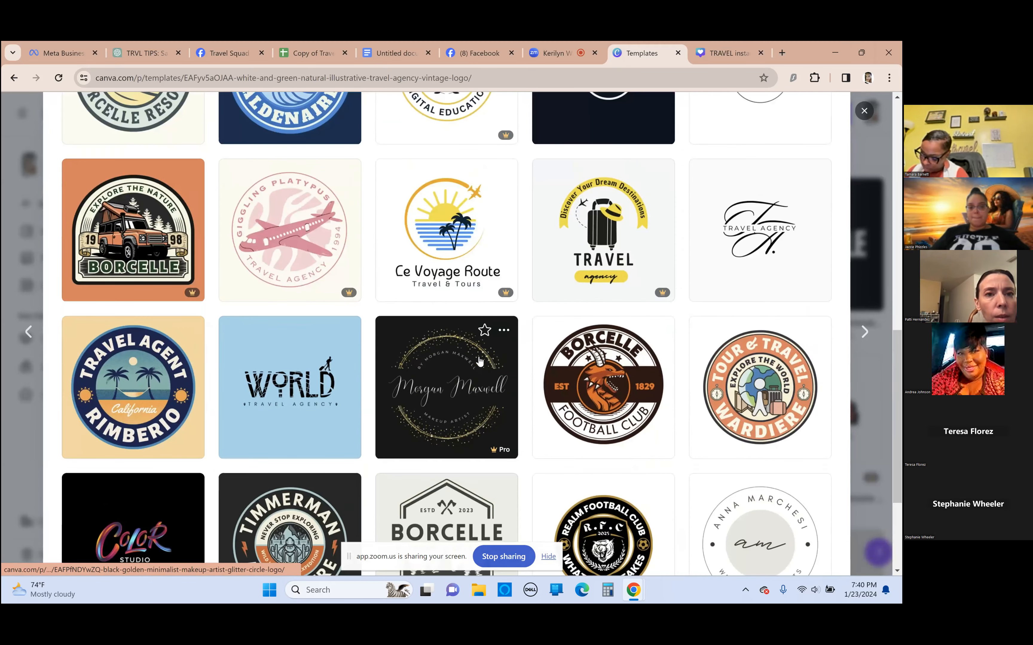
pyautogui.scroll(4, 457, 360)
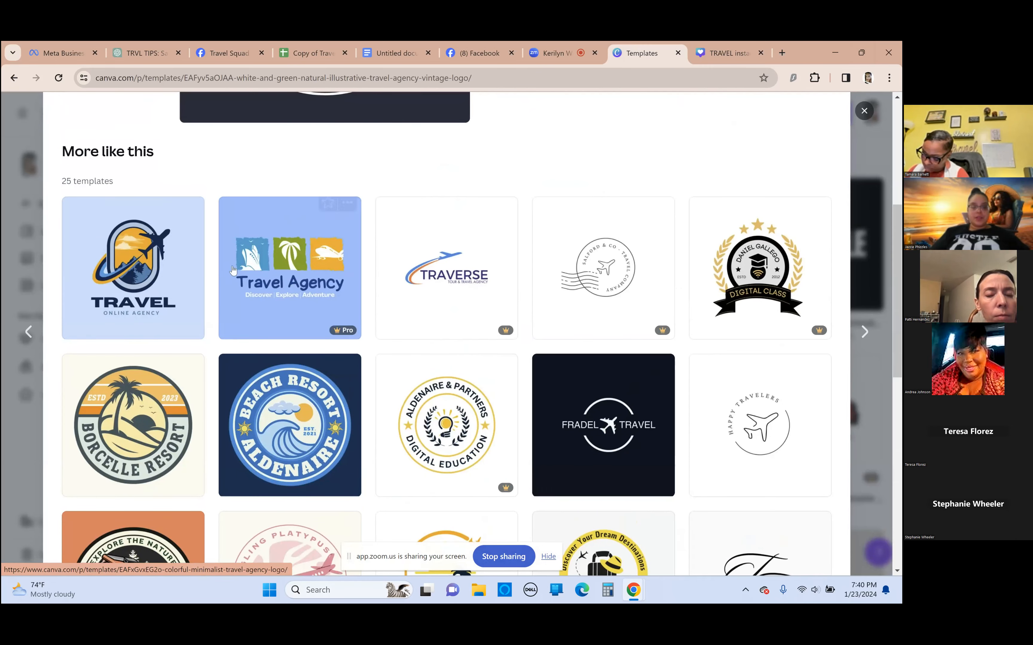
pyautogui.scroll(2, 529, 254)
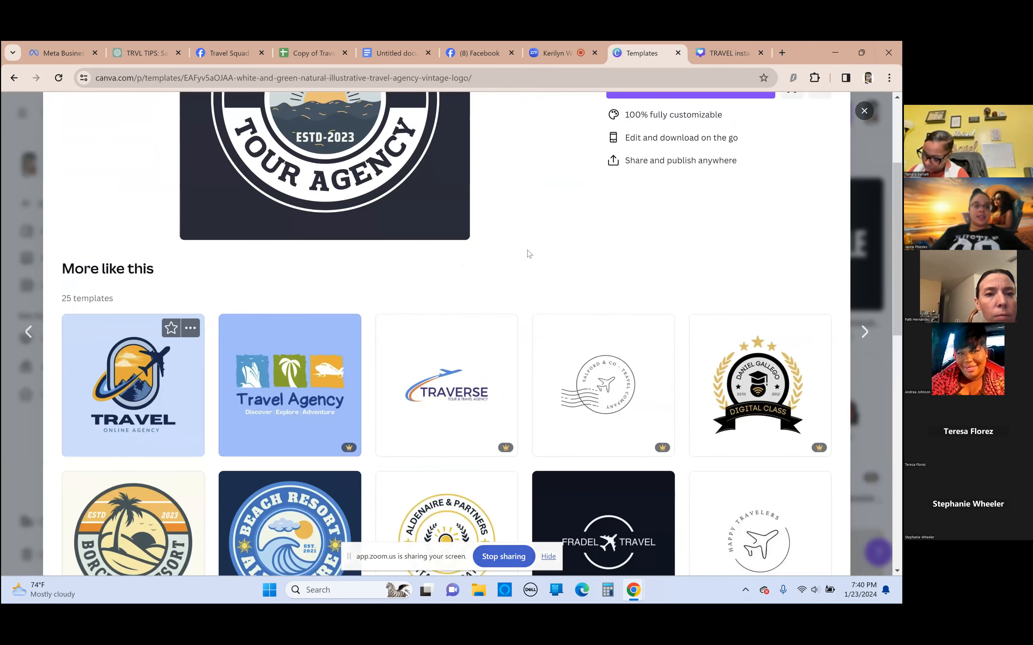
# Start customizing the Liceria & Co Tour Agency logo template and check that its central sun graphic can be selected separately
pyautogui.scroll(3, 657, 298)
pyautogui.click(690, 256)
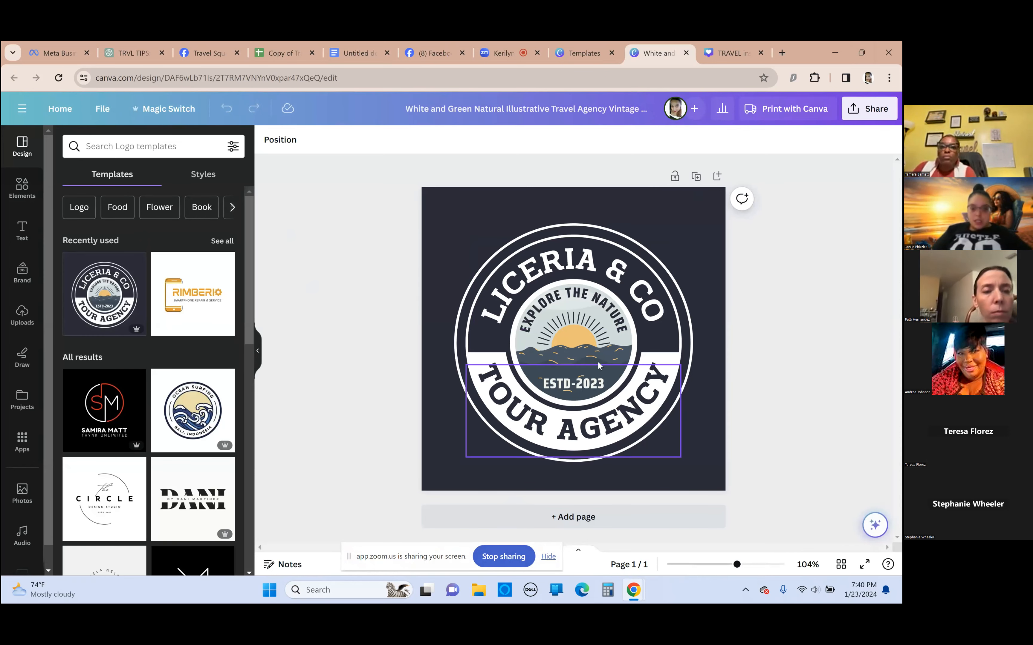
pyautogui.click(590, 350)
pyautogui.moveTo(575, 342)
pyautogui.mouseDown()
pyautogui.moveTo(534, 331)
pyautogui.moveTo(574, 342)
pyautogui.mouseUp()
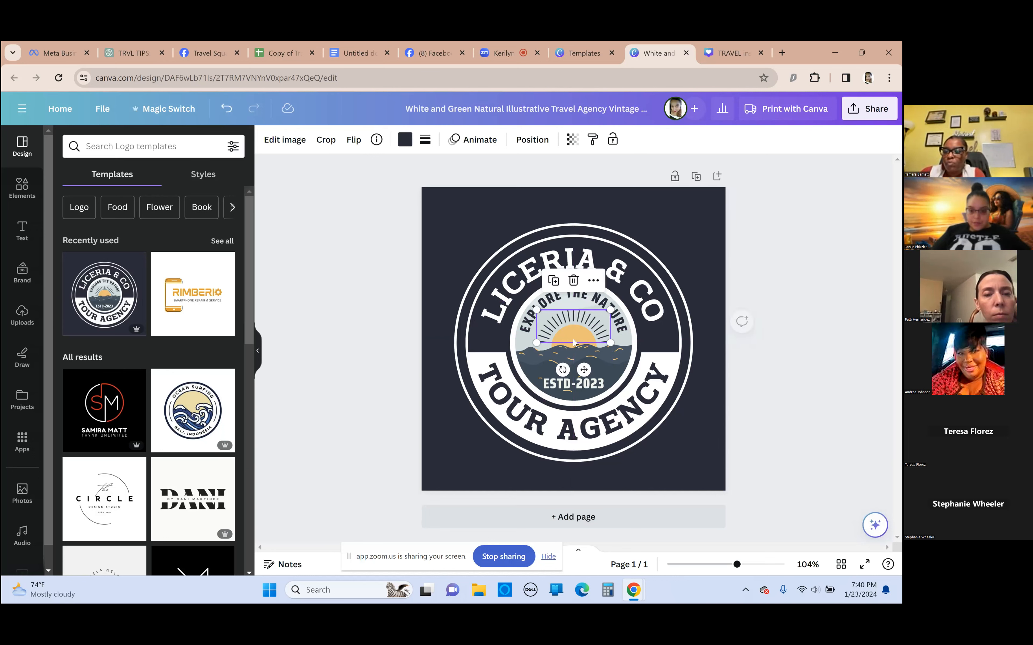
pyautogui.click(360, 248)
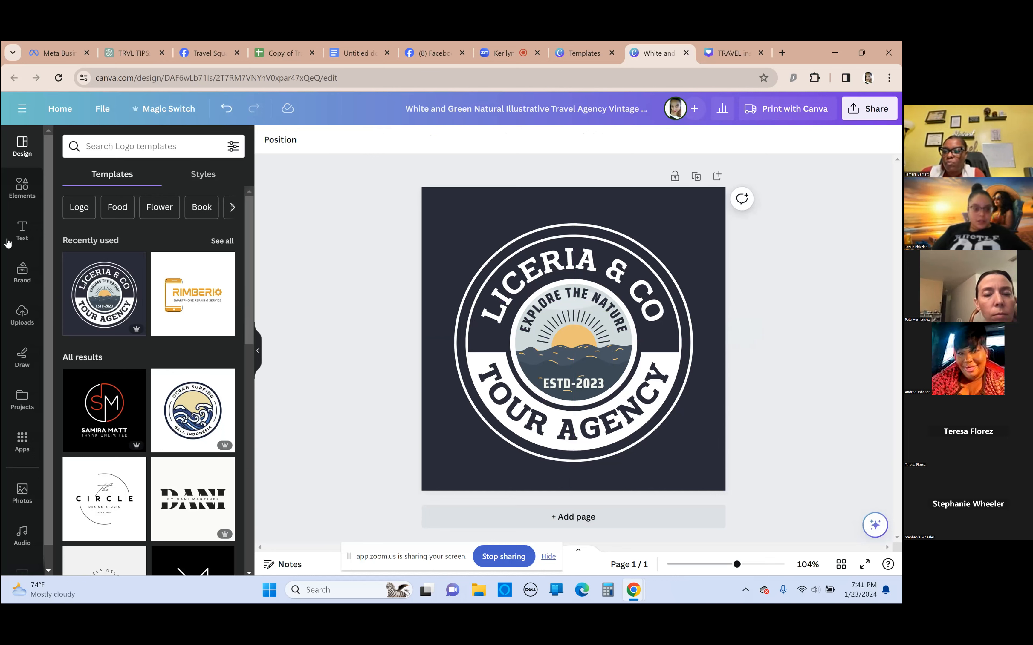
# Add a rounded square shape over the upper-left part of the logo and recolor it with the brand kit's yellow
pyautogui.click(20, 193)
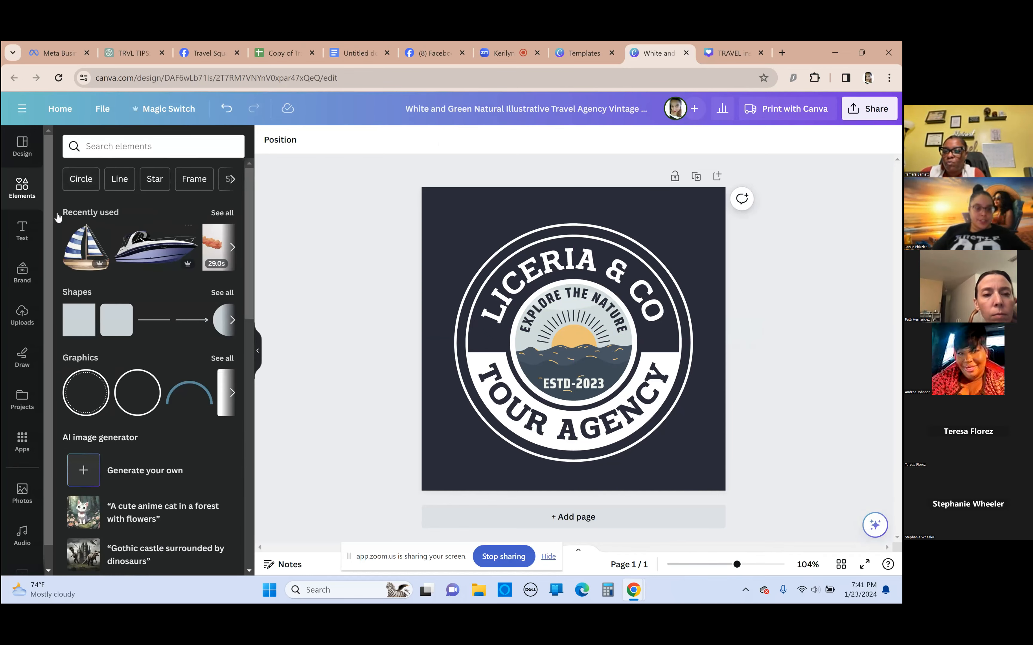
pyautogui.click(107, 146)
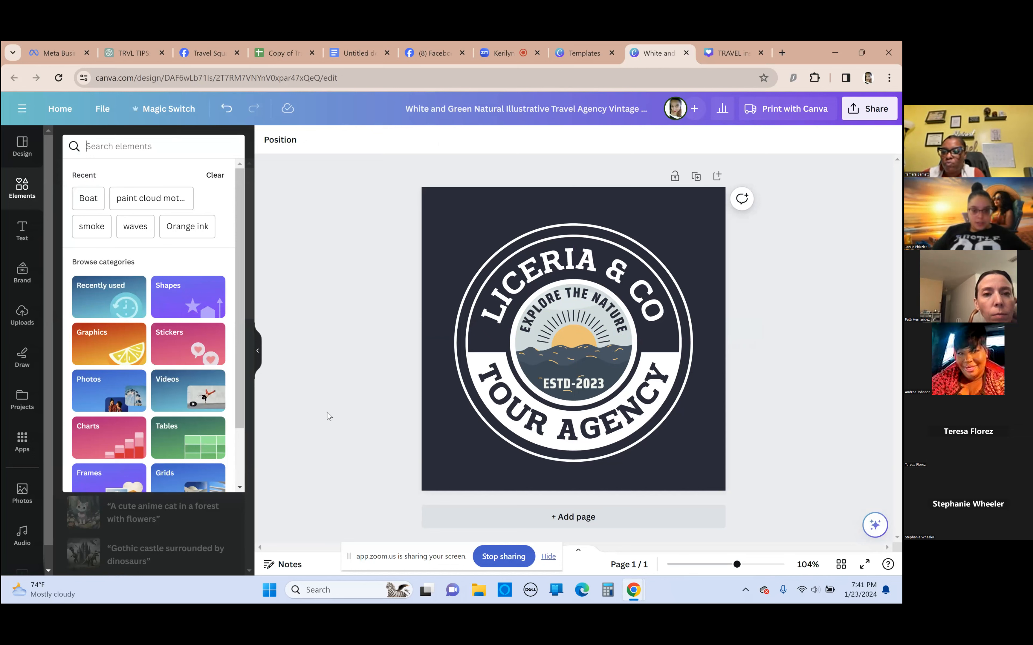
pyautogui.click(131, 145)
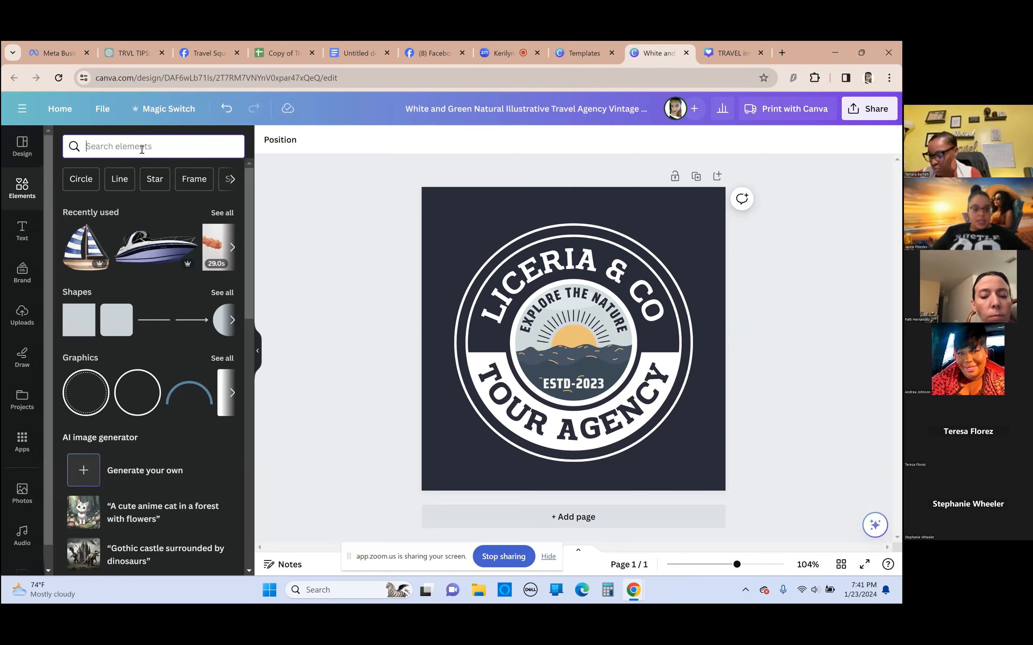
pyautogui.scroll(-2, 152, 276)
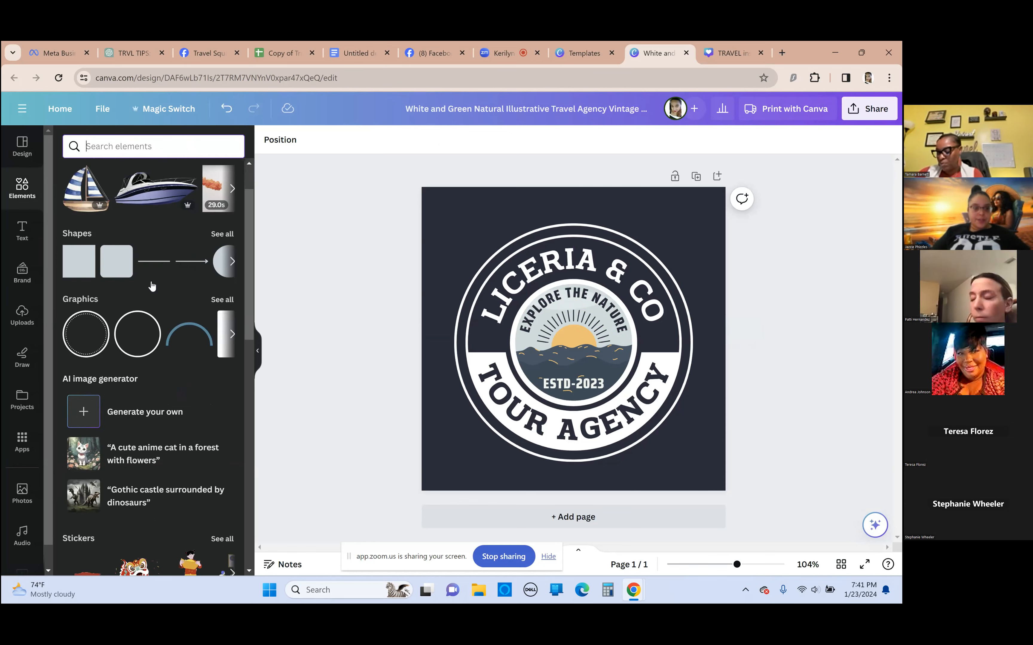
pyautogui.scroll(1, 112, 254)
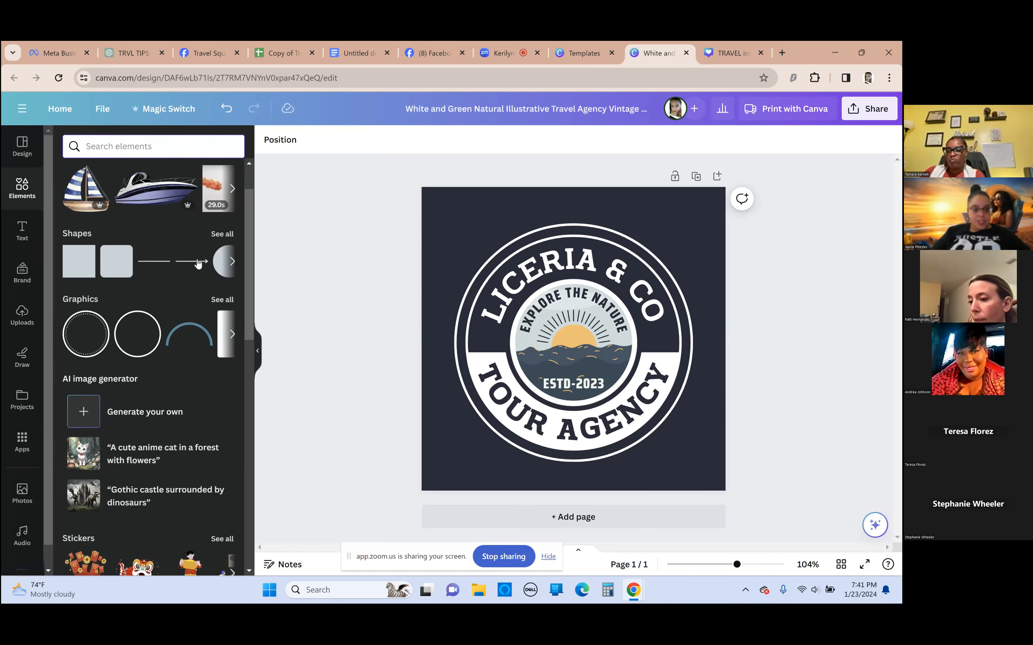
pyautogui.click(116, 262)
pyautogui.moveTo(587, 364); pyautogui.dragTo(509, 247)
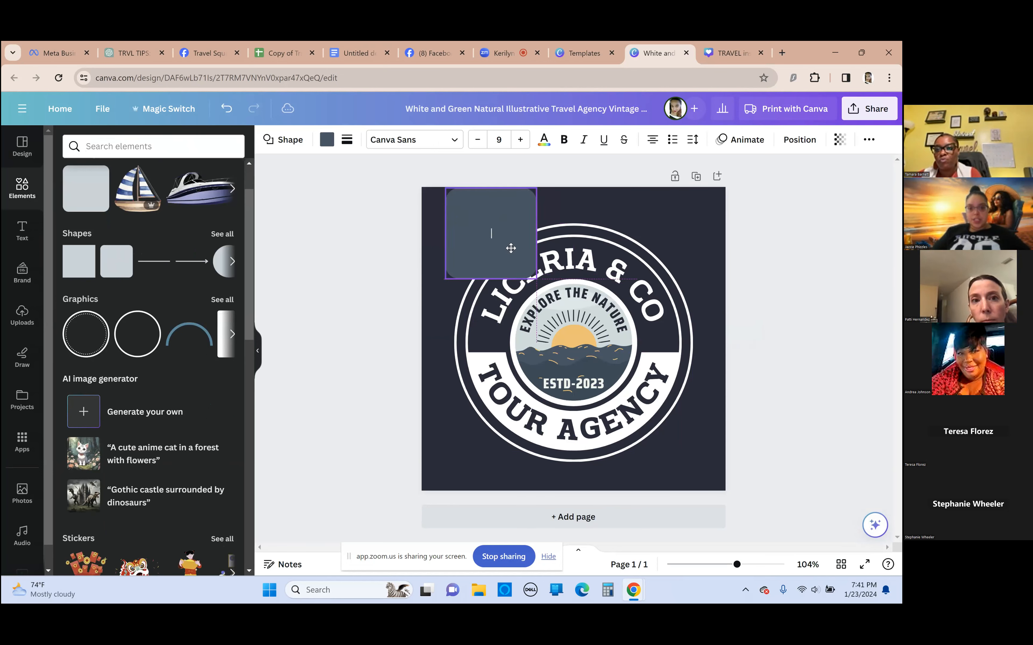
pyautogui.click(327, 139)
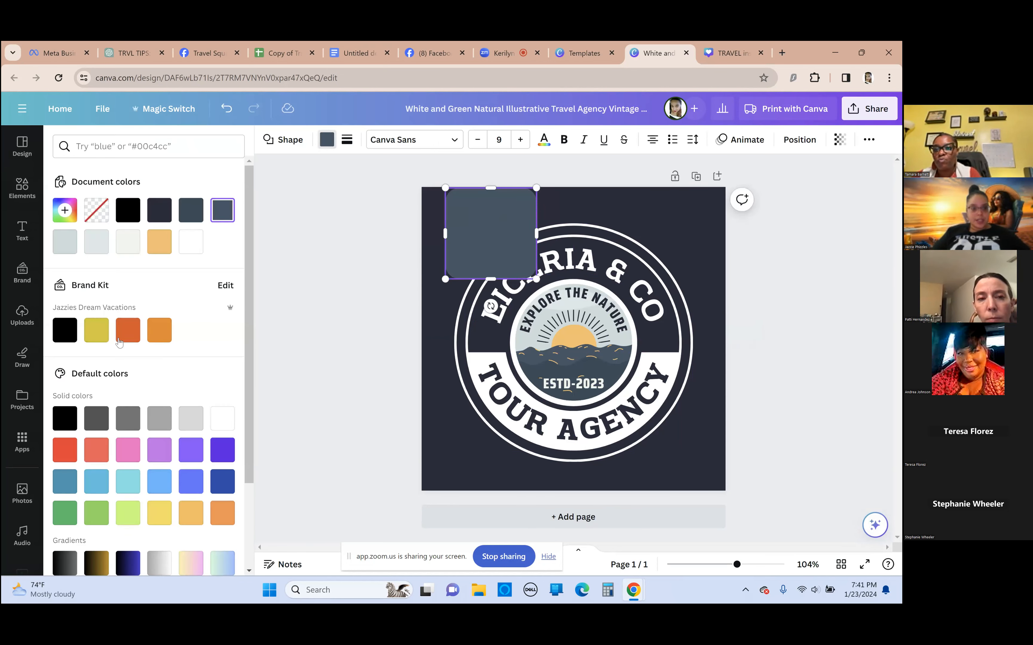
pyautogui.click(97, 340)
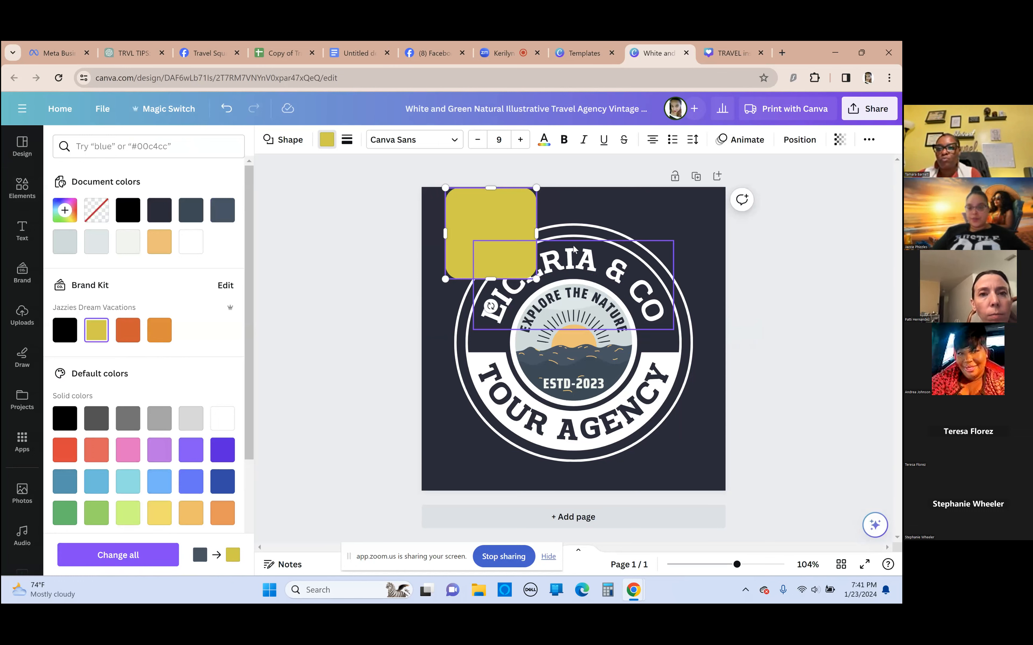
# Delete the yellow rounded square from the logo design
pyautogui.rightClick(497, 236)
pyautogui.click(325, 248)
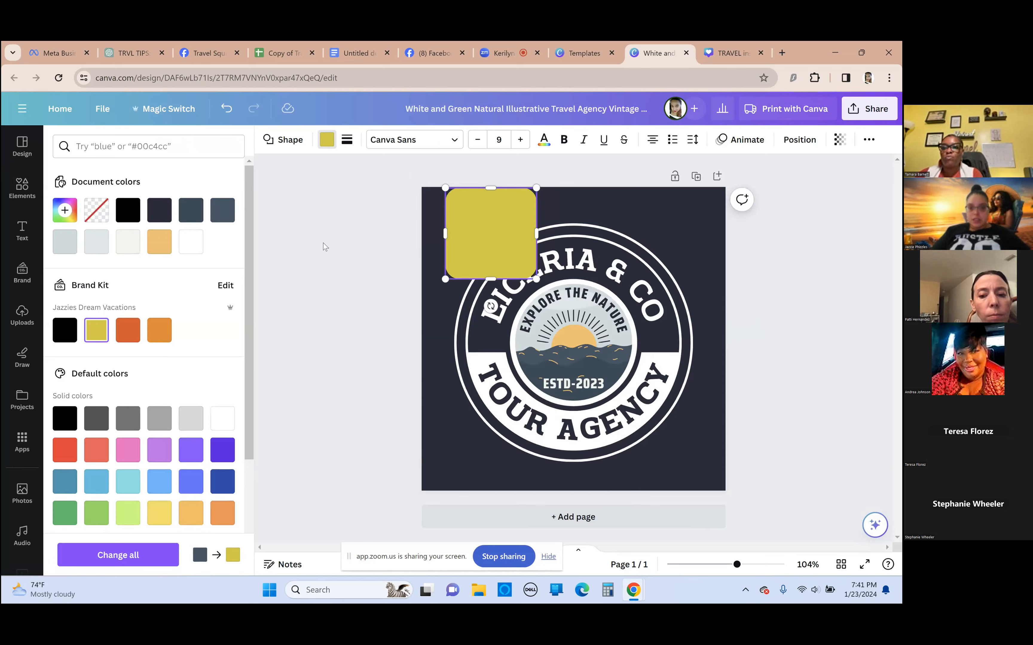
pyautogui.click(511, 220)
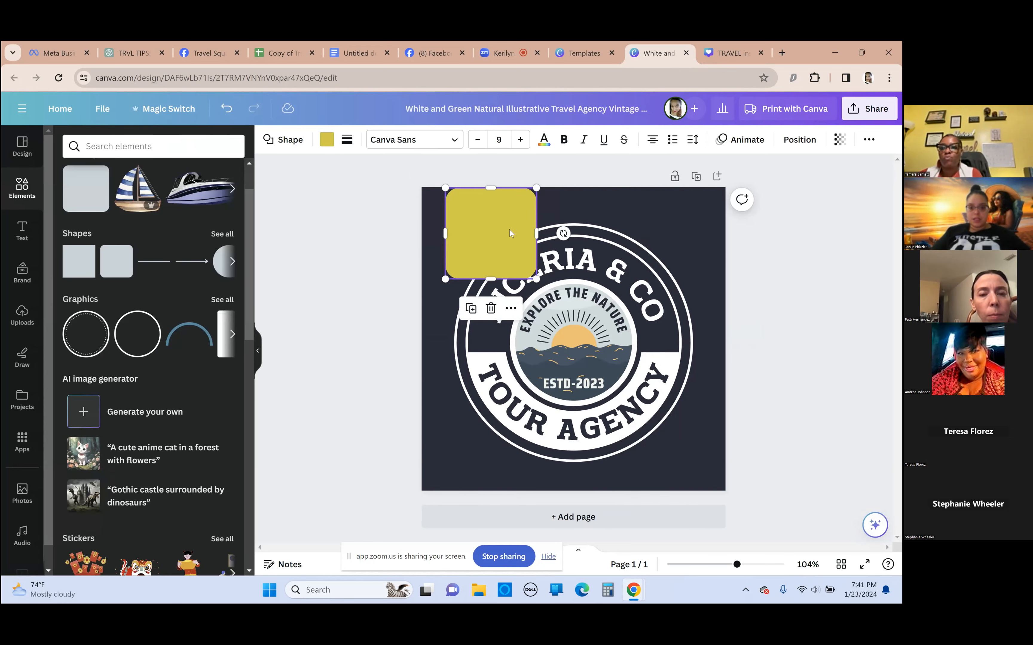
pyautogui.click(491, 308)
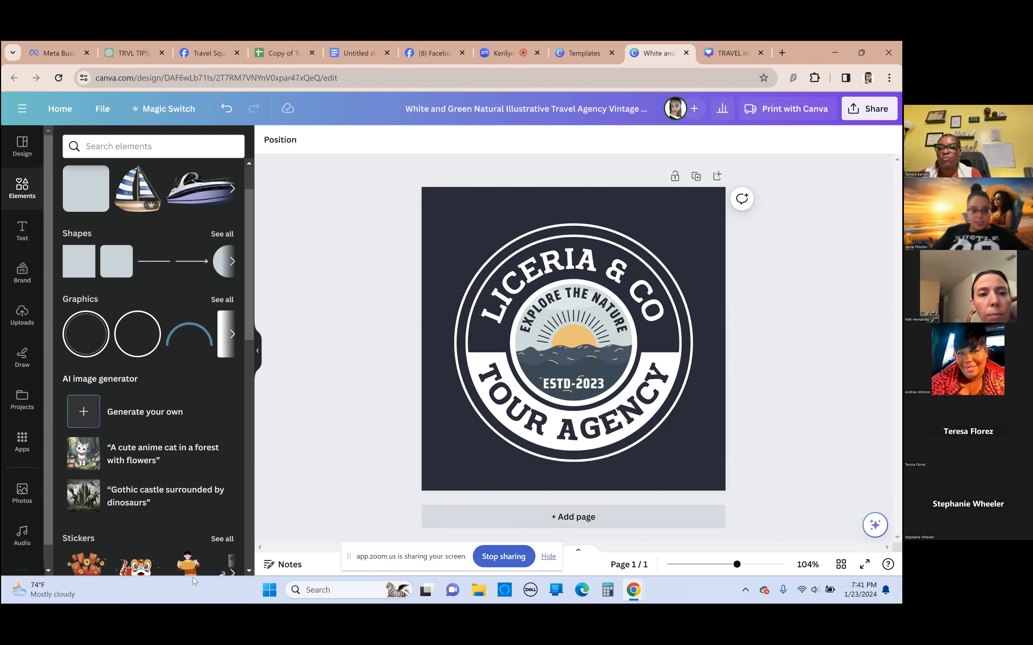
# Browse the charts, tables, frames and grids available as design elements, then return to the logo templates
pyautogui.scroll(-5, 160, 445)
pyautogui.scroll(-4, 145, 450)
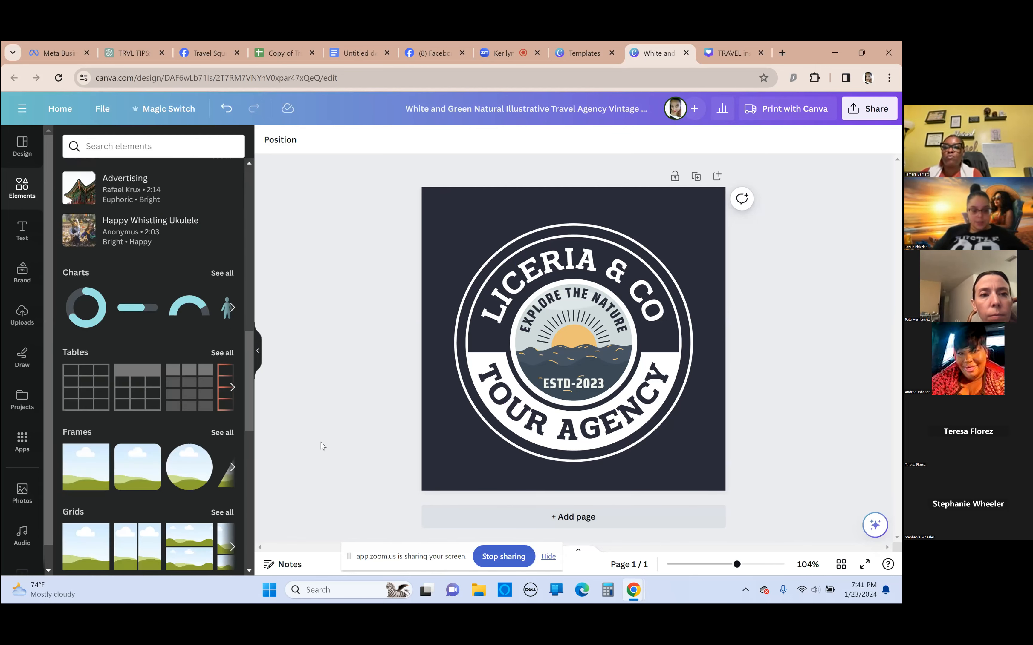
pyautogui.scroll(2, 176, 416)
pyautogui.scroll(-5, 171, 410)
pyautogui.scroll(3, 196, 444)
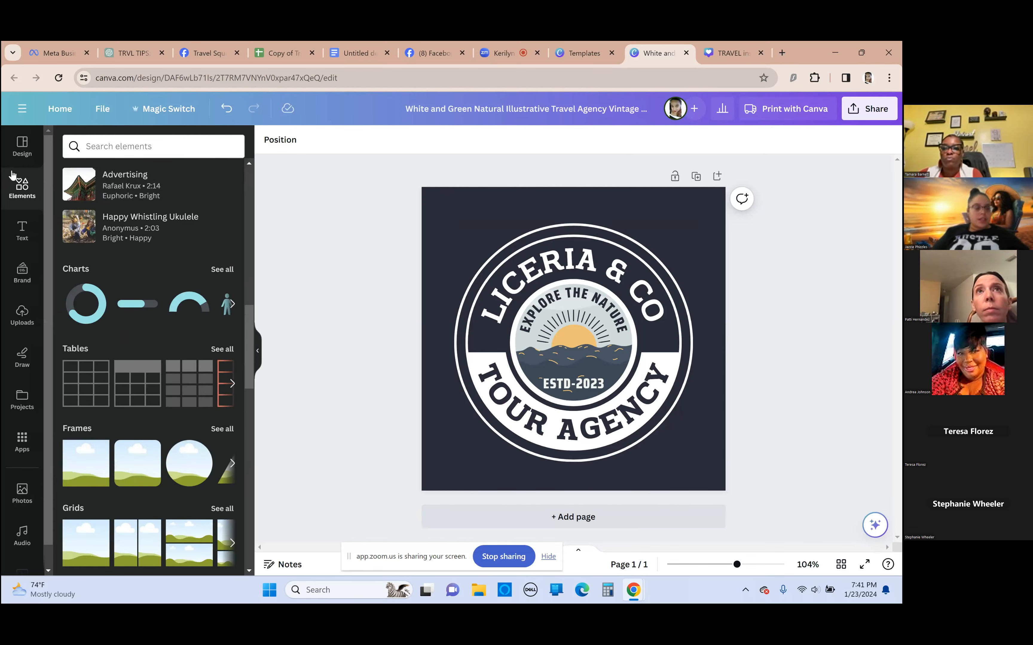
pyautogui.click(22, 148)
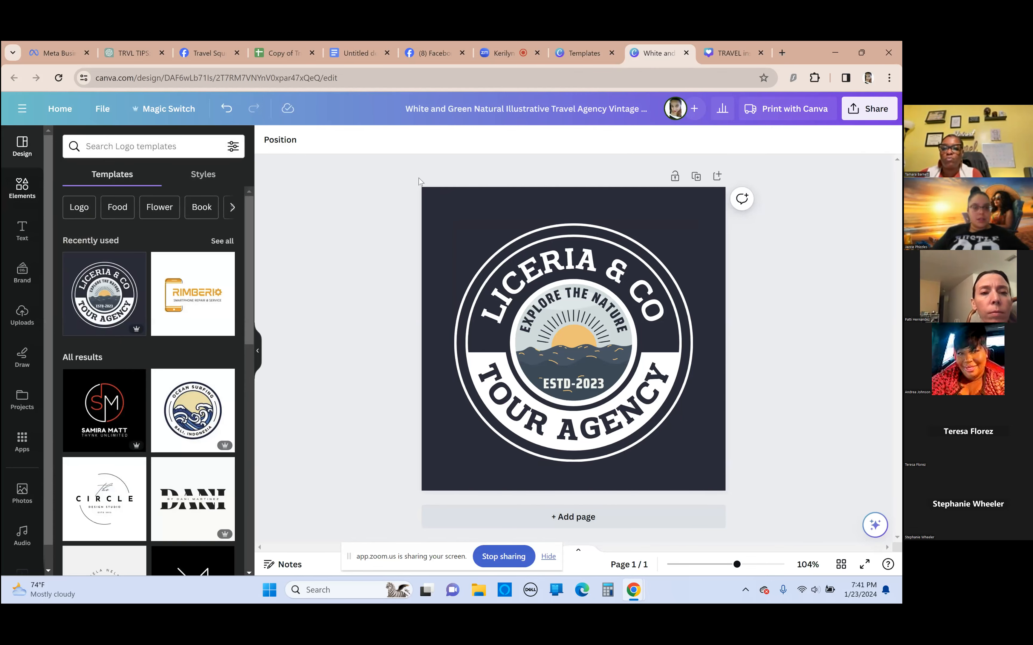
# Leave the logo design and look through the recent items, folders and designs among all projects
pyautogui.click(56, 111)
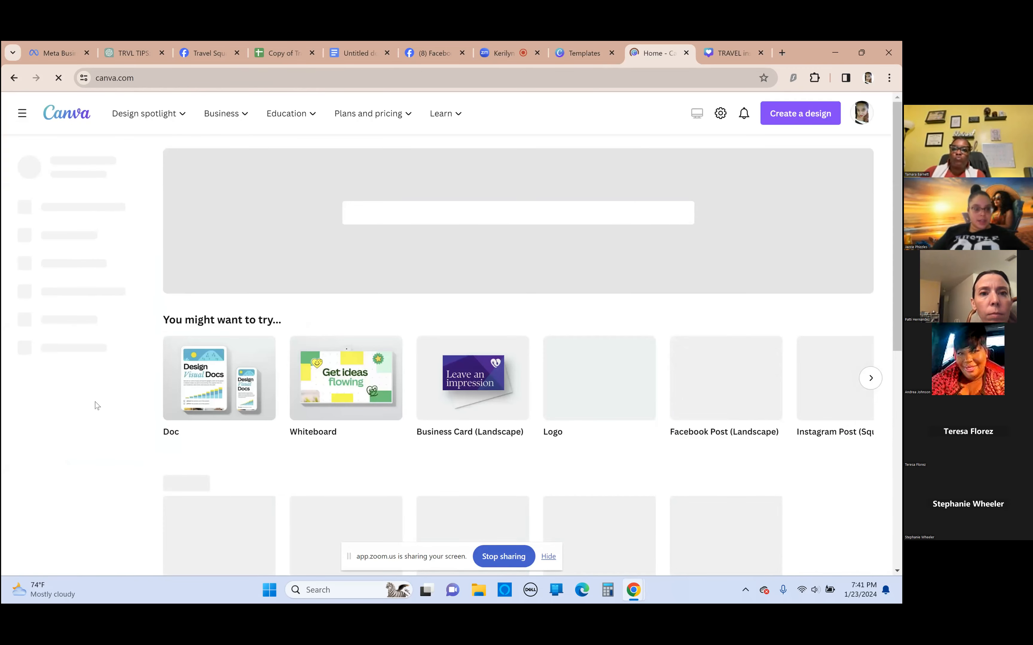
pyautogui.click(47, 259)
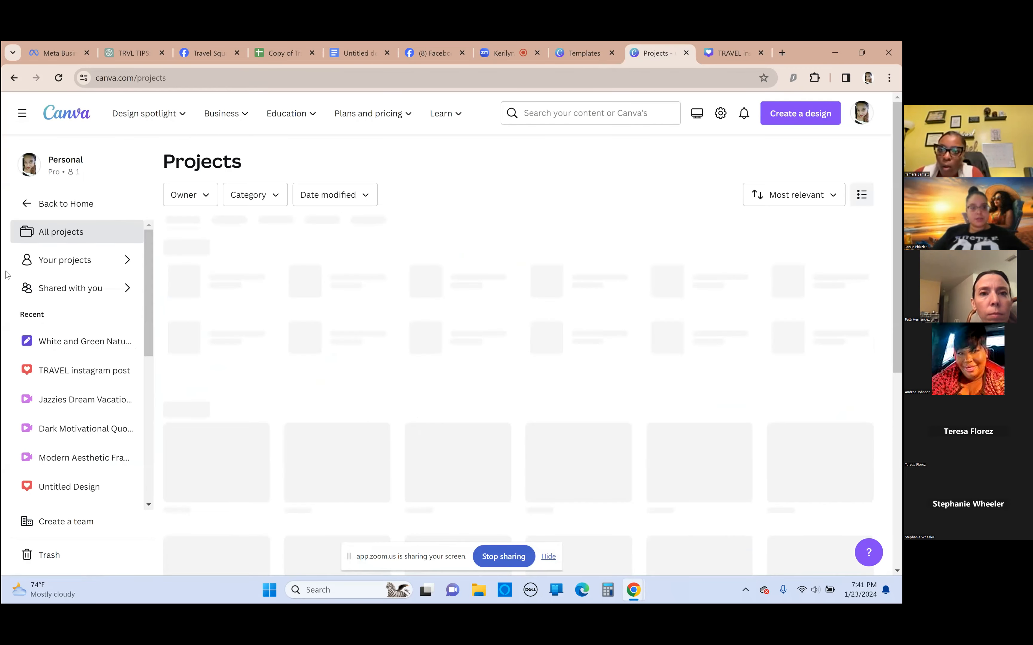
pyautogui.scroll(-1, 304, 319)
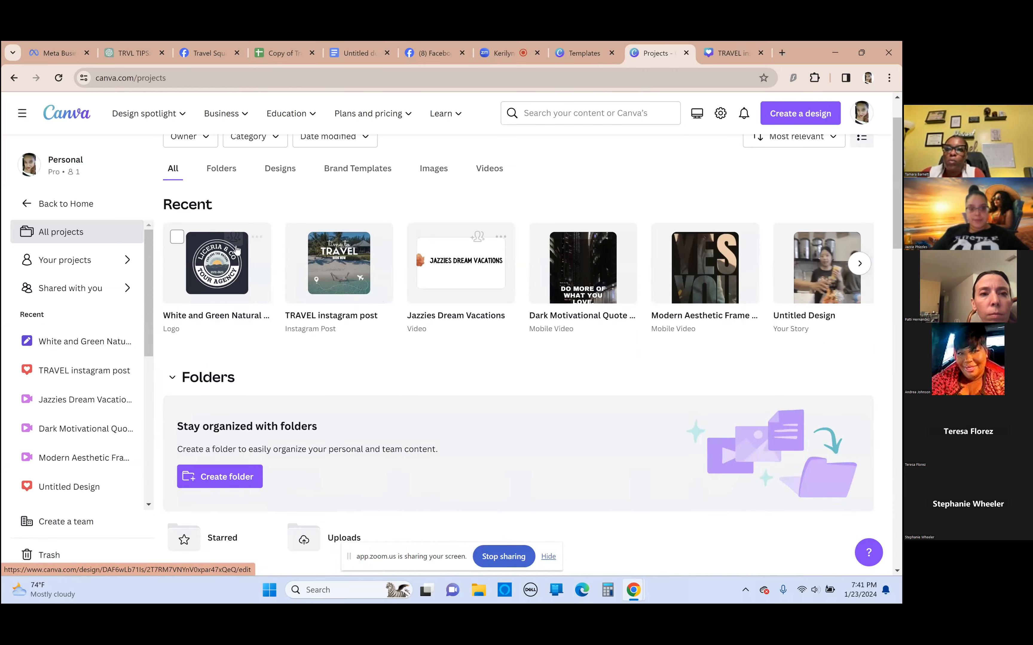
pyautogui.scroll(-1, 350, 468)
pyautogui.scroll(-10, 348, 427)
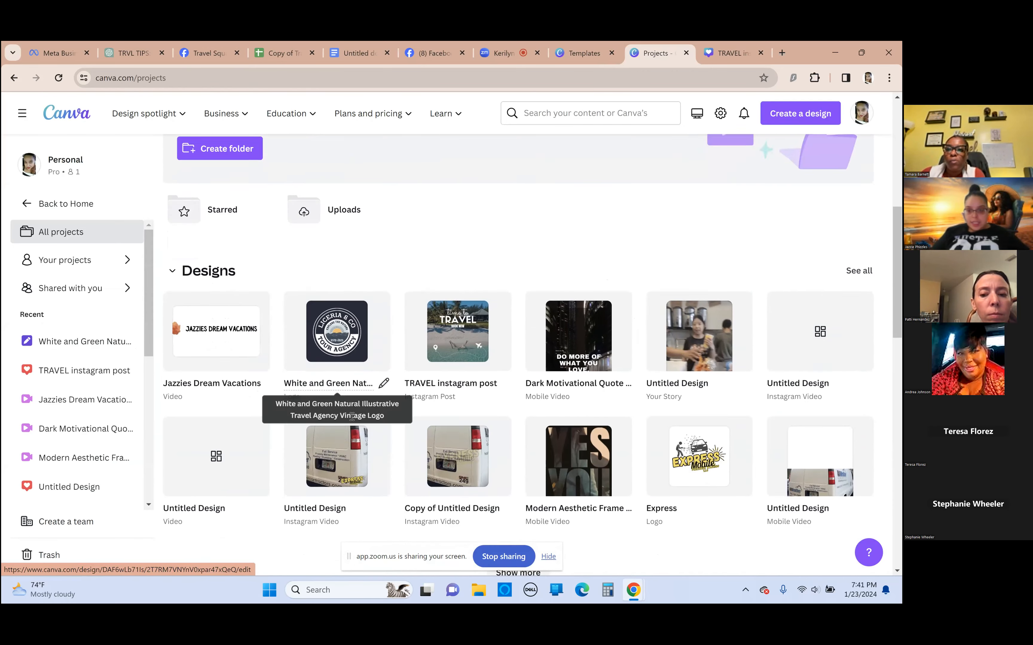
pyautogui.scroll(-4, 340, 392)
pyautogui.scroll(4, 501, 382)
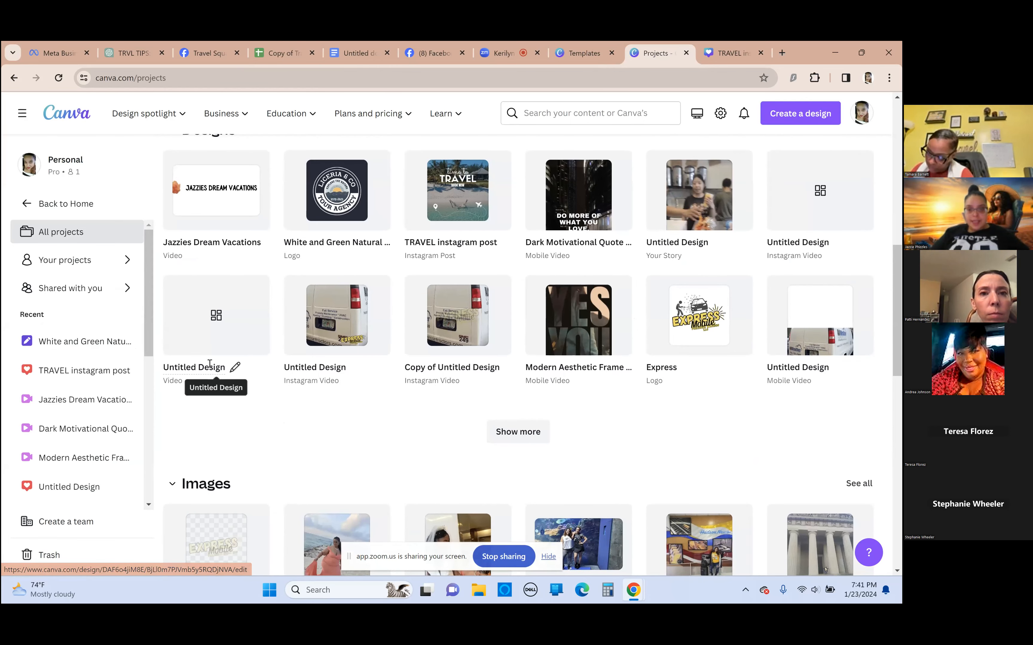
pyautogui.scroll(1, 336, 255)
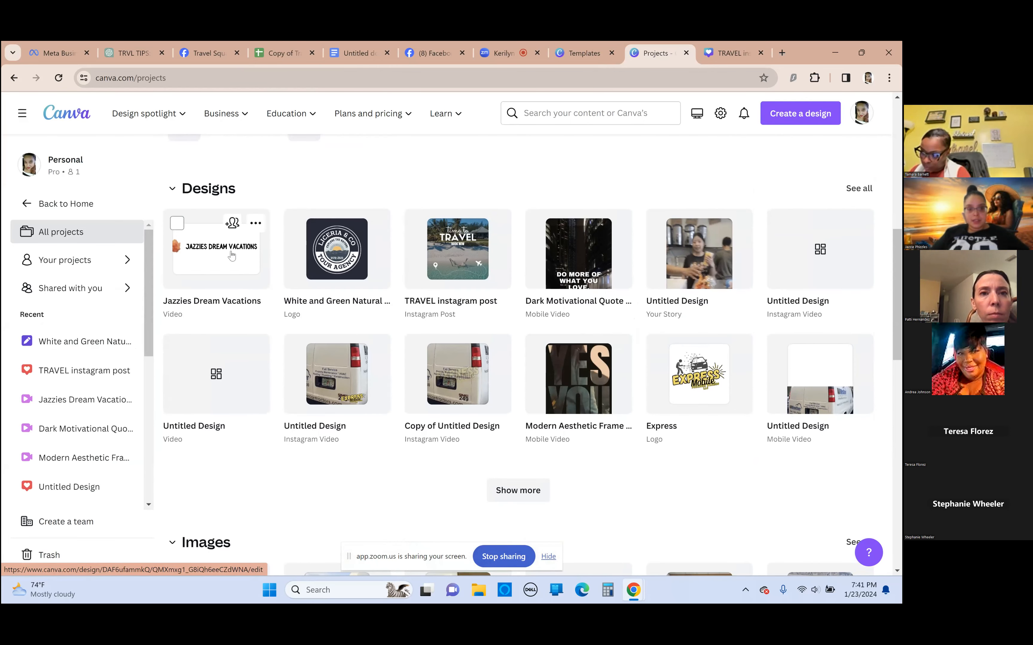
# Open the Jazzies Dream Vacations video design and play its full preview
pyautogui.click(216, 258)
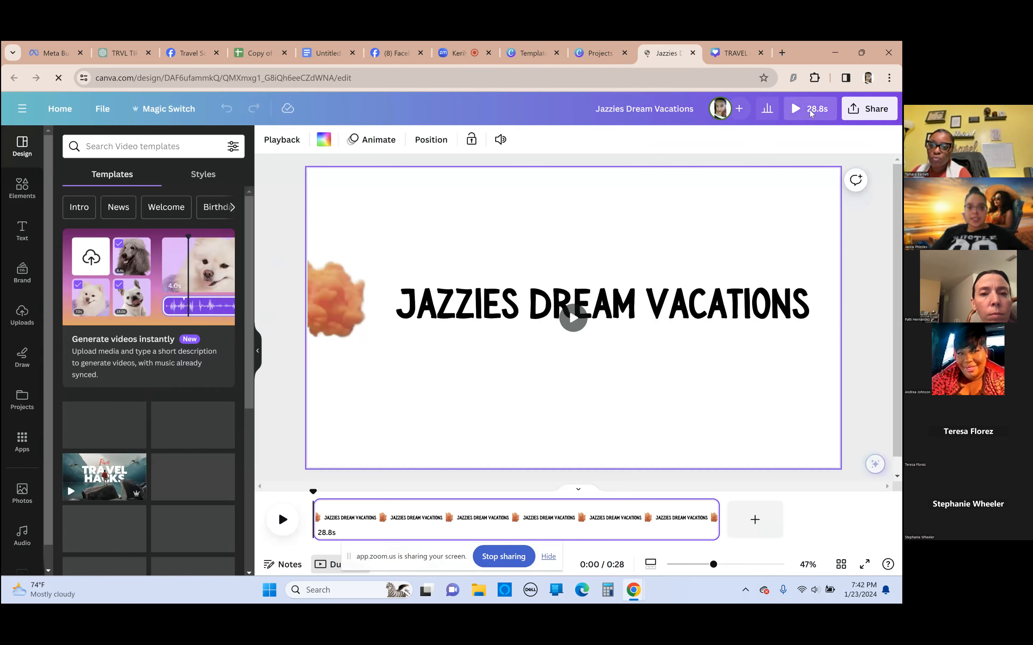
pyautogui.click(810, 112)
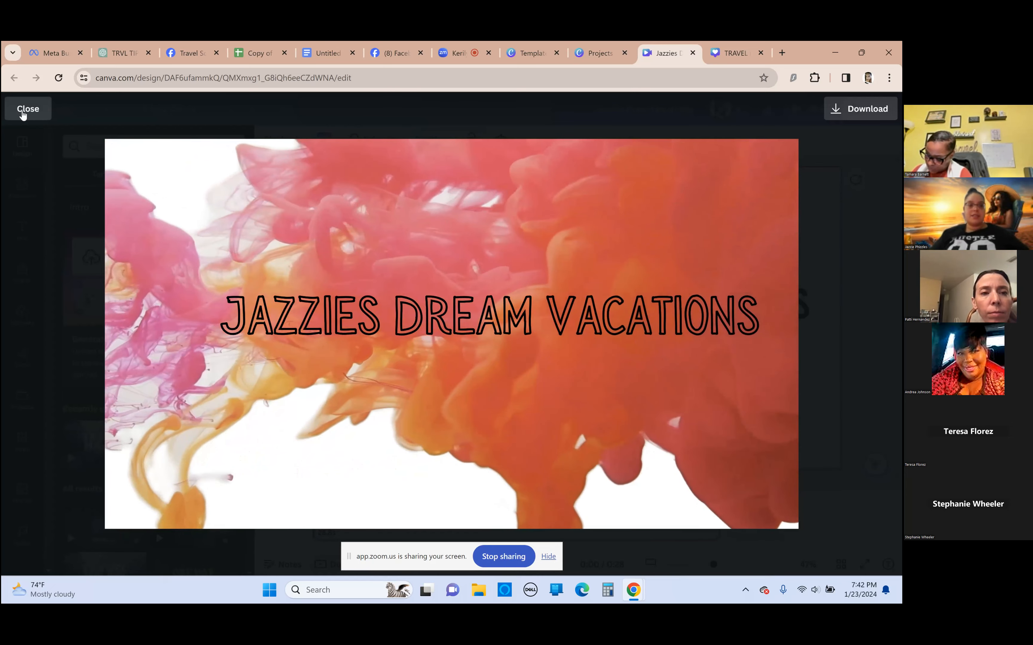
pyautogui.click(26, 110)
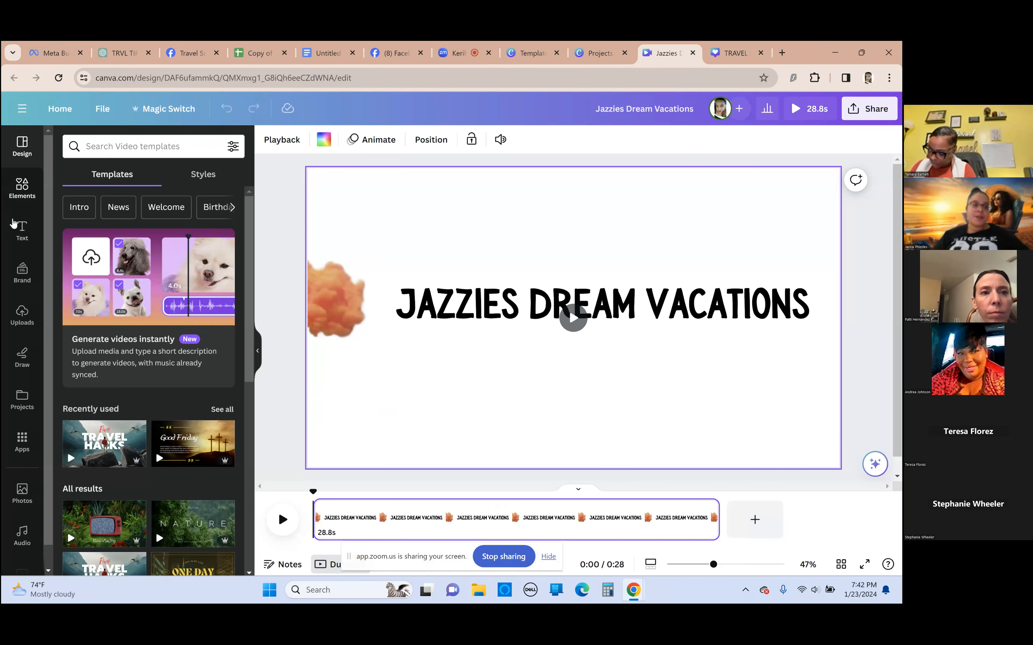
# Start a new blank Doc from the home page
pyautogui.click(59, 108)
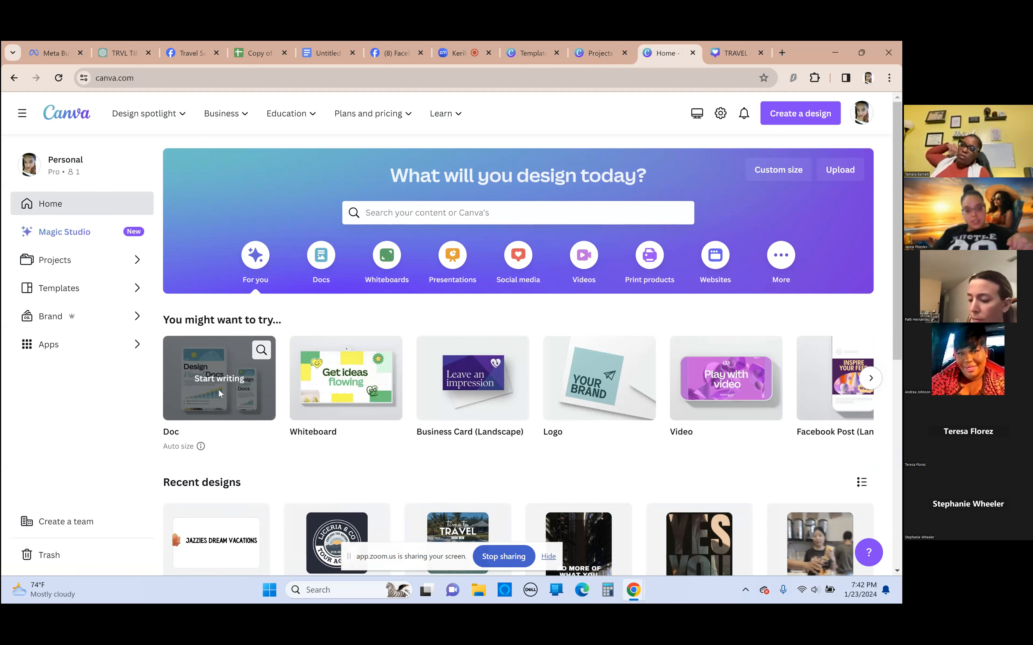
pyautogui.click(220, 400)
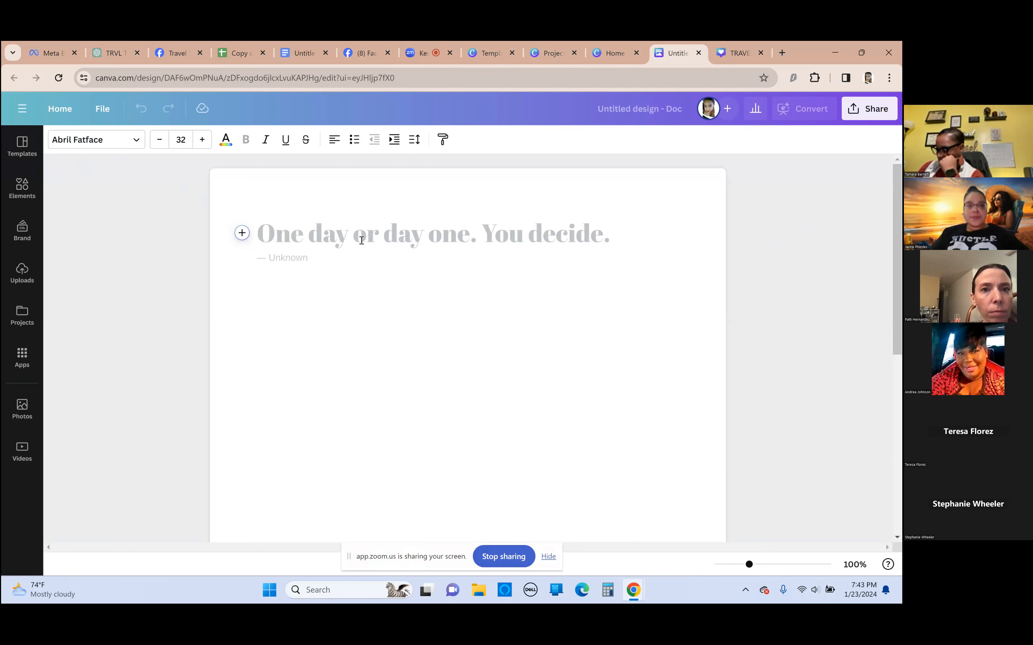
pyautogui.click(49, 108)
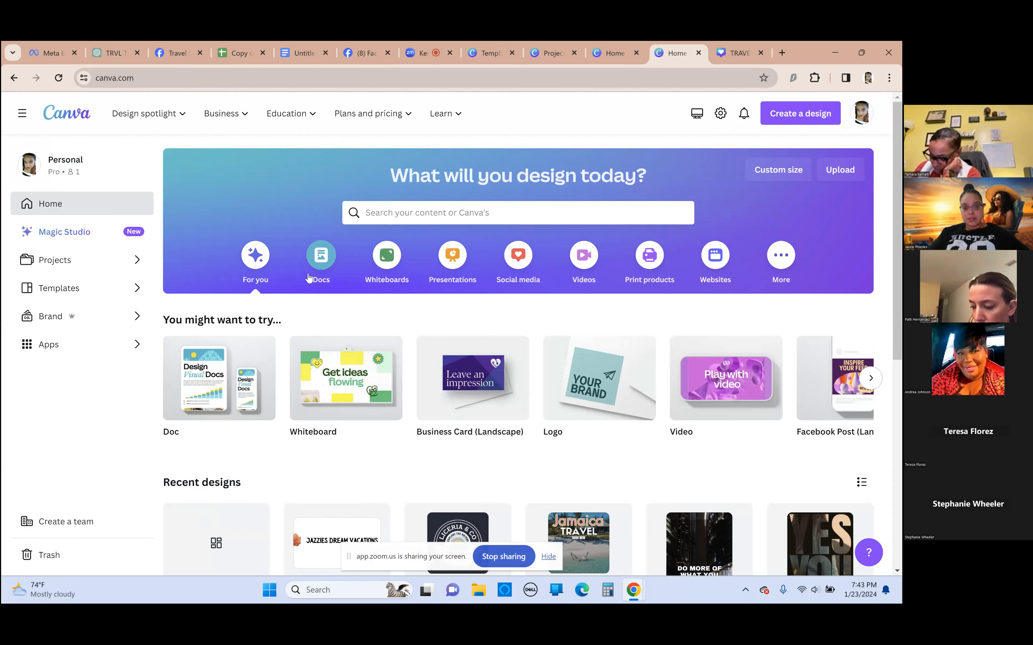
pyautogui.click(212, 377)
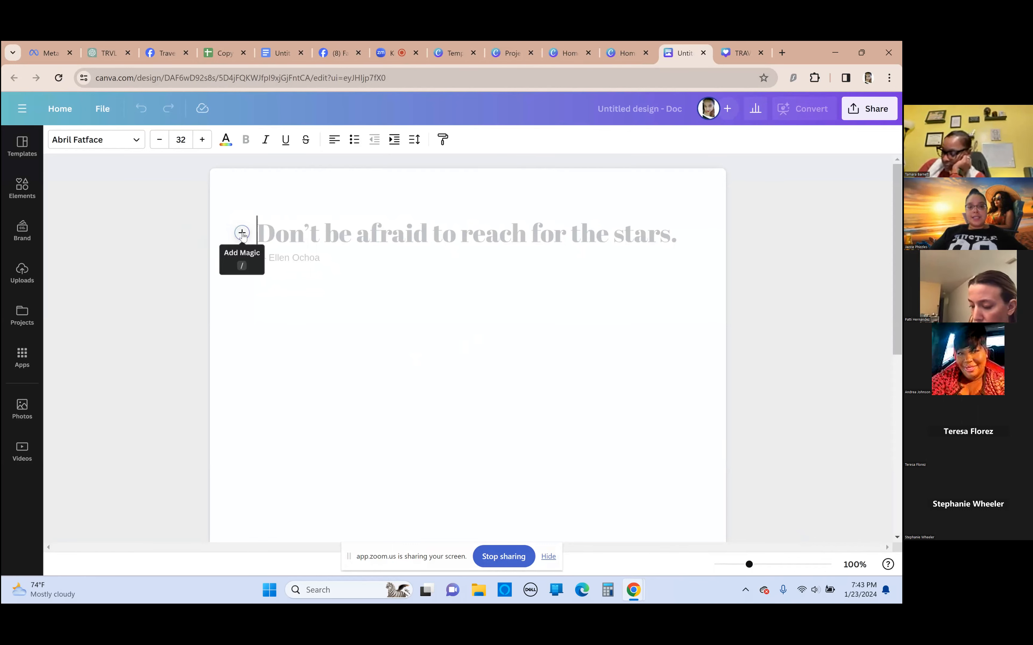
# Generate a list in the blank Doc with Magic Write from the prompt "10 Travel Tips for Summer" and review the text
pyautogui.click(242, 234)
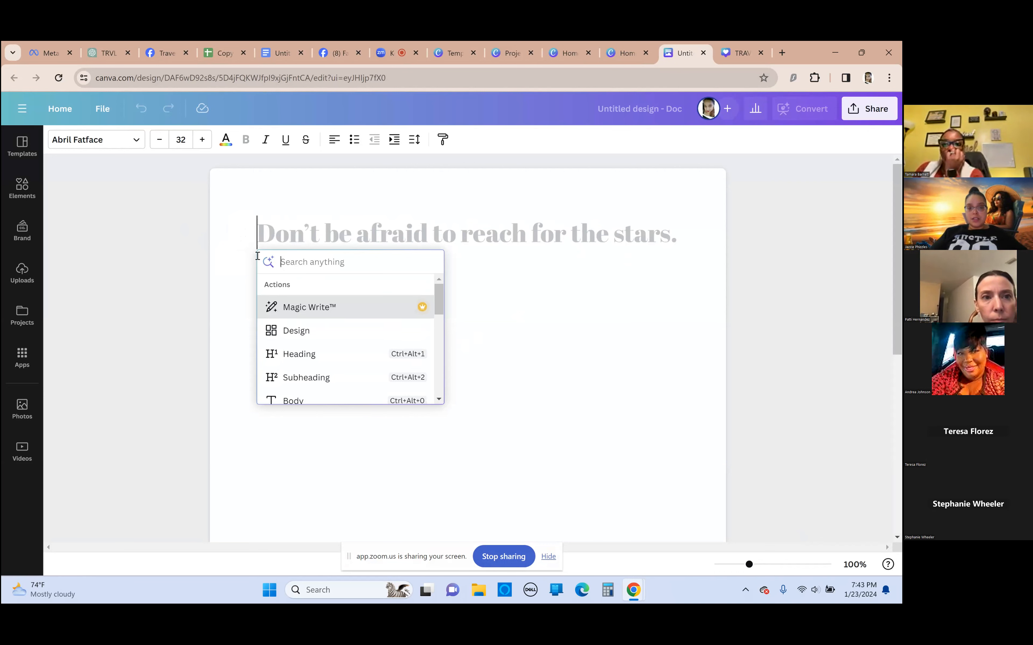
pyautogui.click(305, 312)
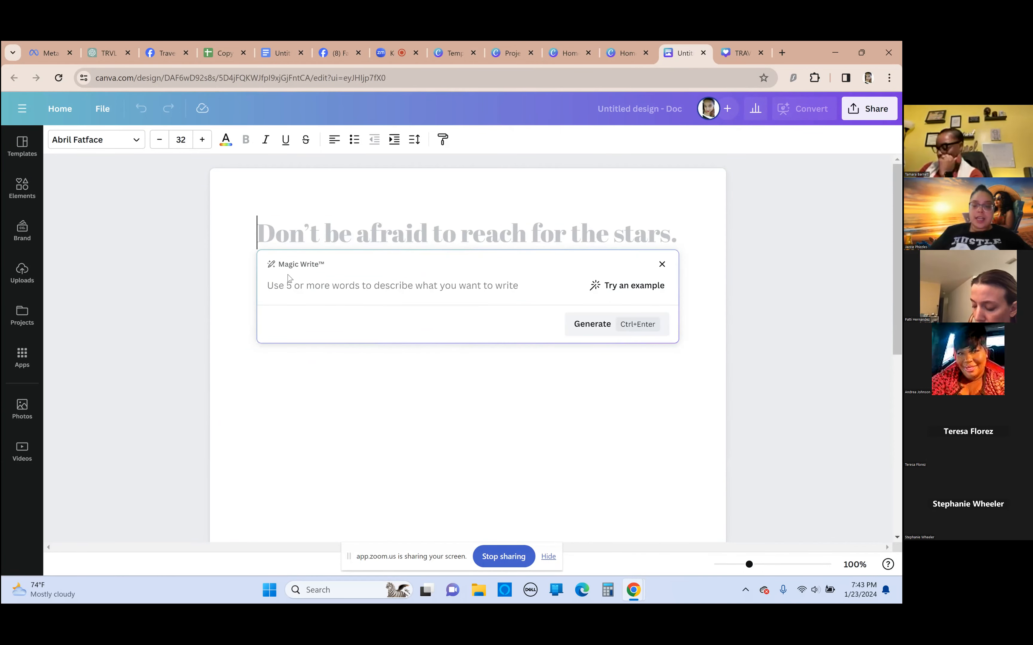
pyautogui.write('!')
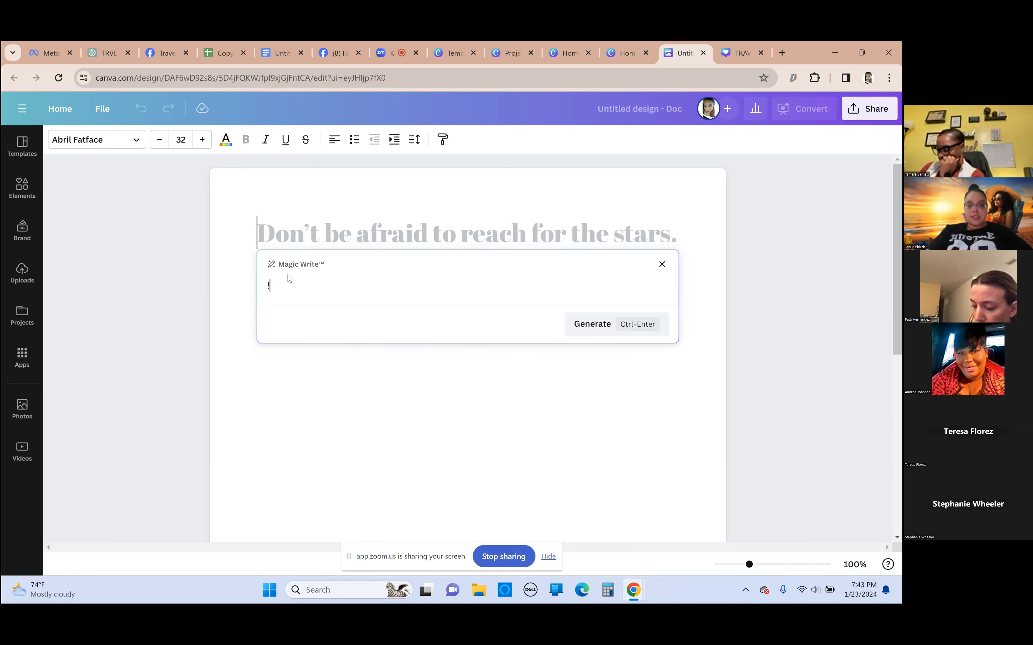
pyautogui.press('BackSpace')
pyautogui.write('10 Travel')
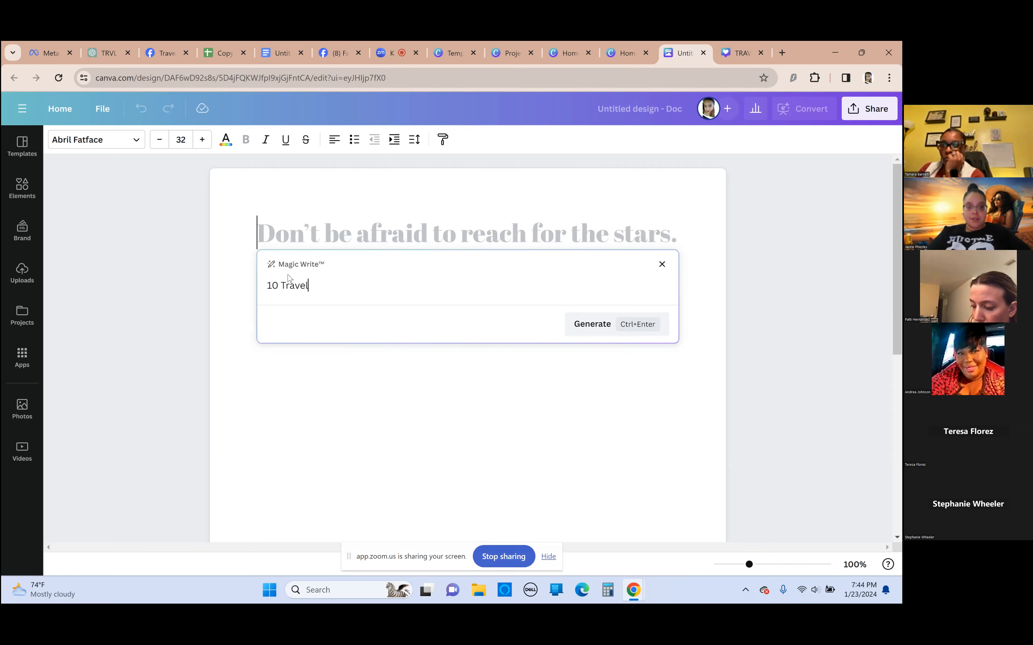
pyautogui.write(' Tips for Summer')
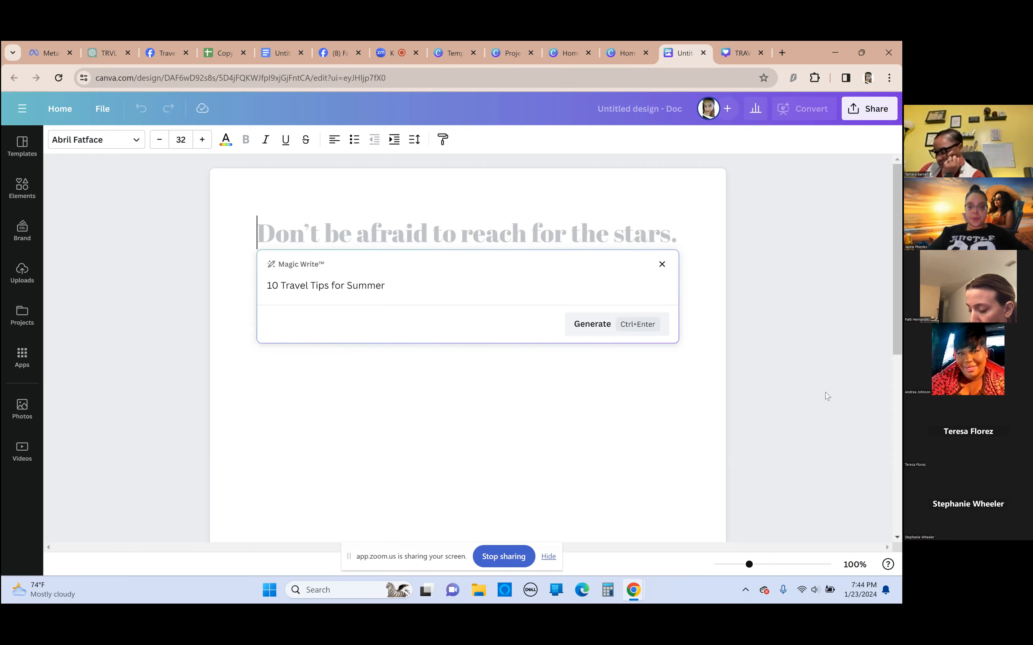
pyautogui.click(599, 328)
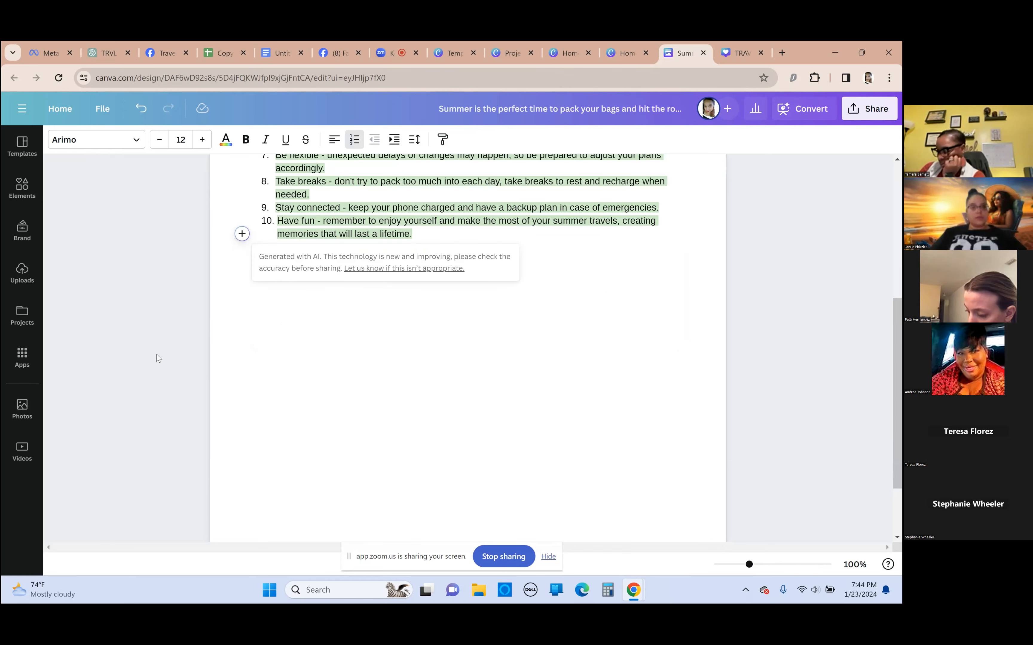
pyautogui.scroll(5, 389, 387)
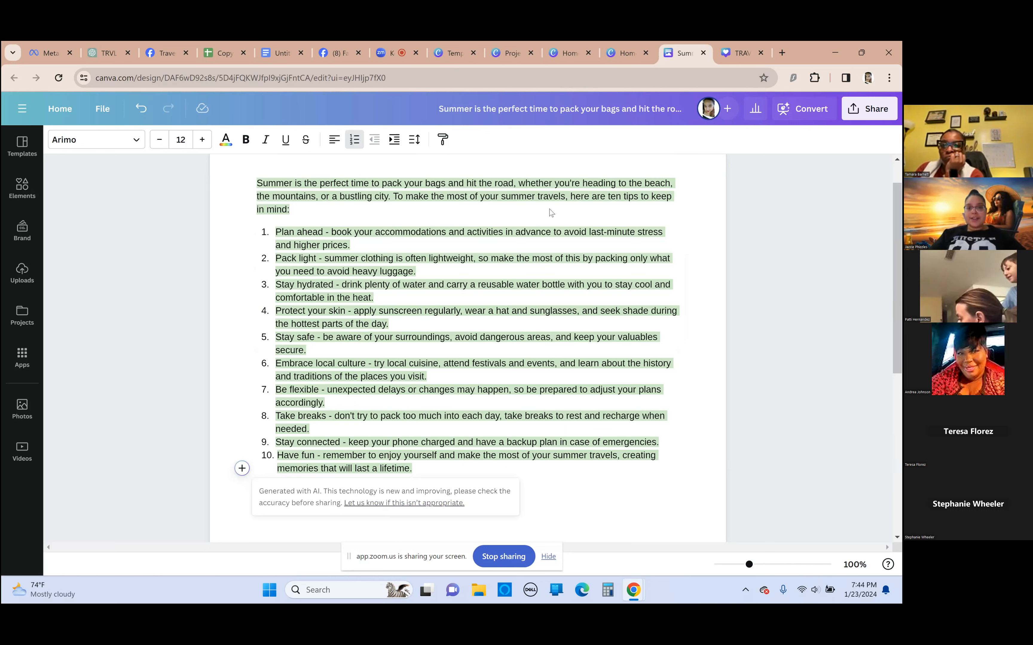
pyautogui.click(285, 232)
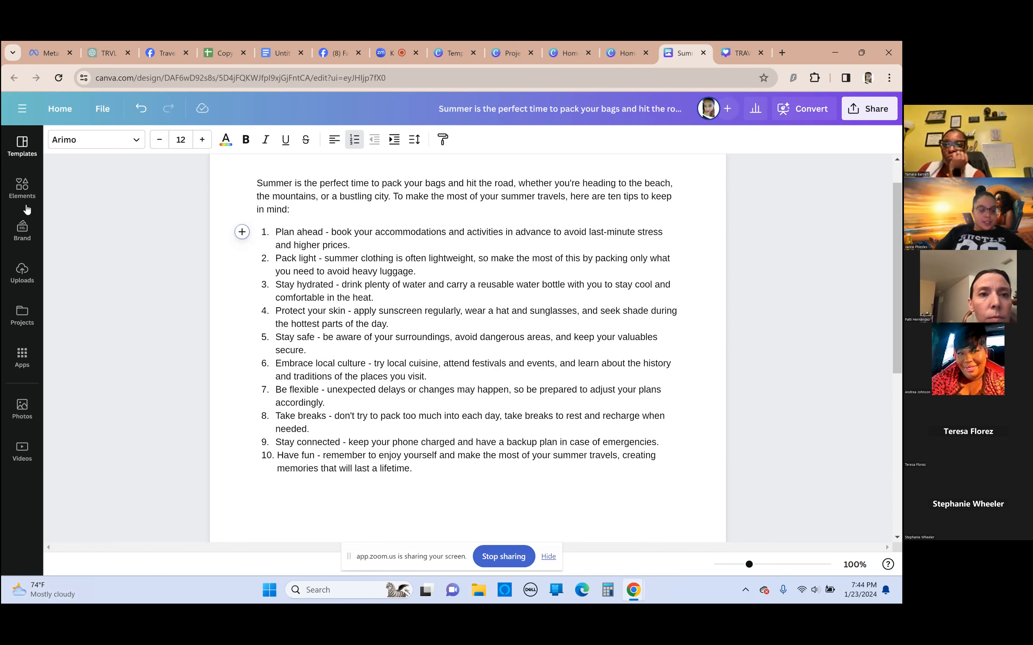
# Open the Bulk create app from the Canva apps for the travel tips Doc
pyautogui.click(22, 360)
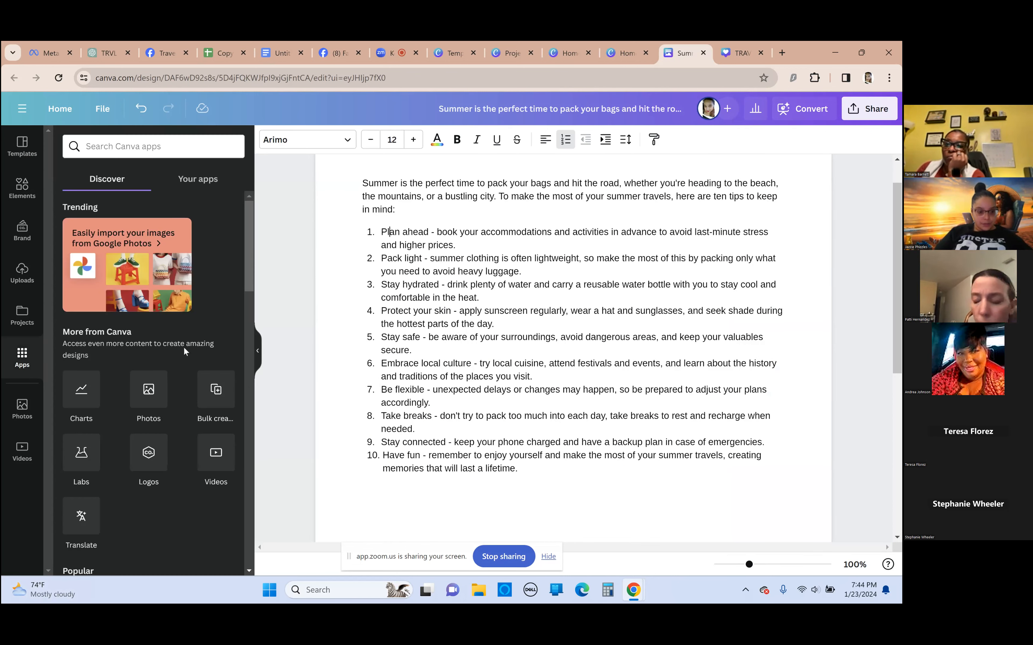
pyautogui.click(216, 399)
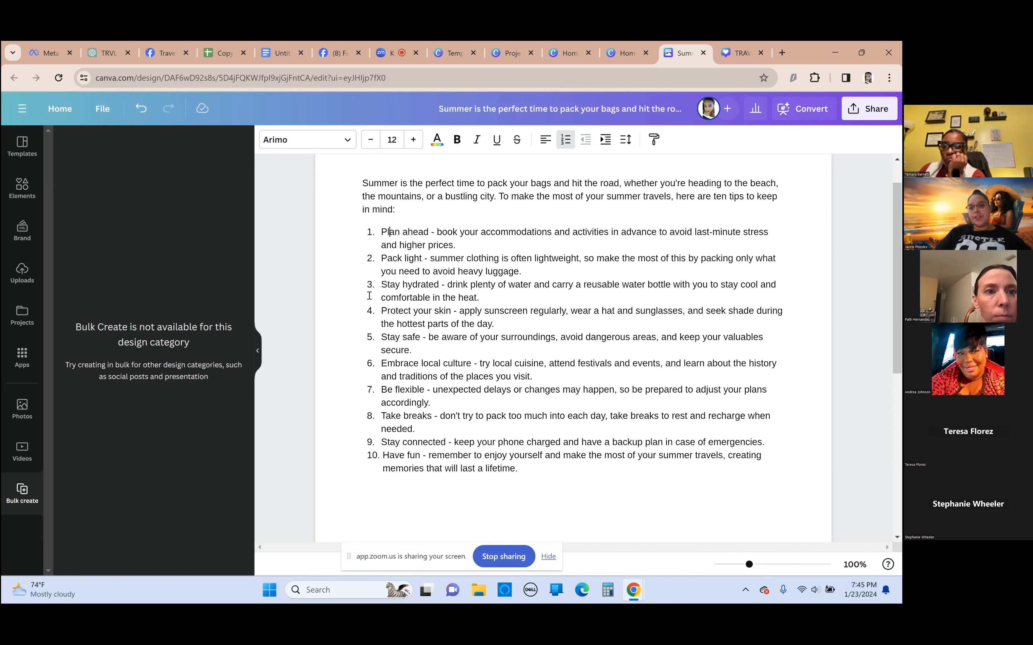
# Return to the Canva home page and look through the popular social media design types
pyautogui.click(633, 55)
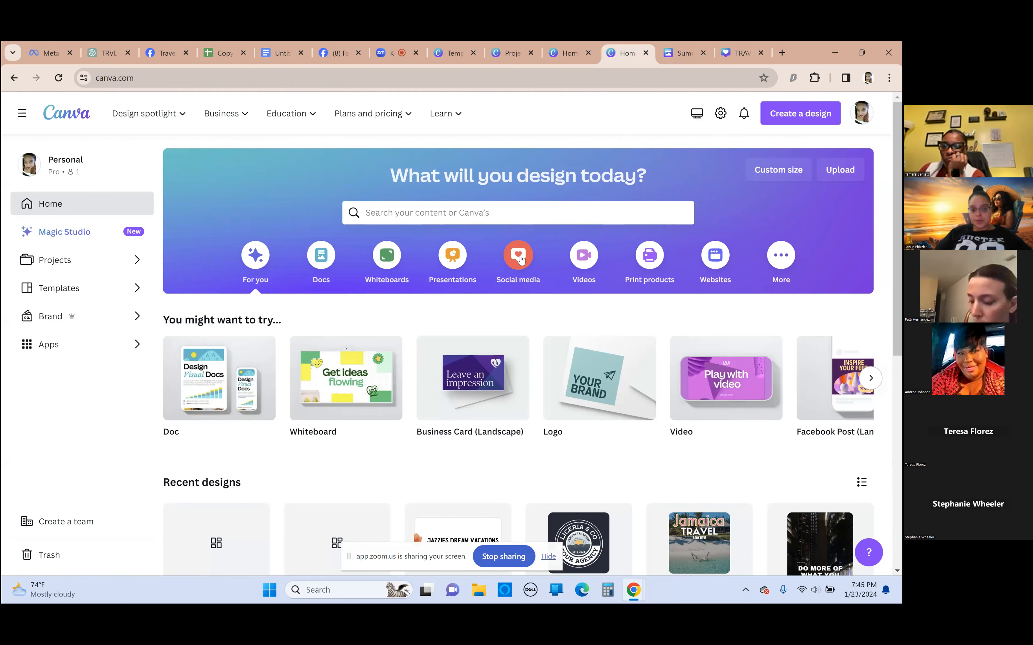
pyautogui.click(520, 258)
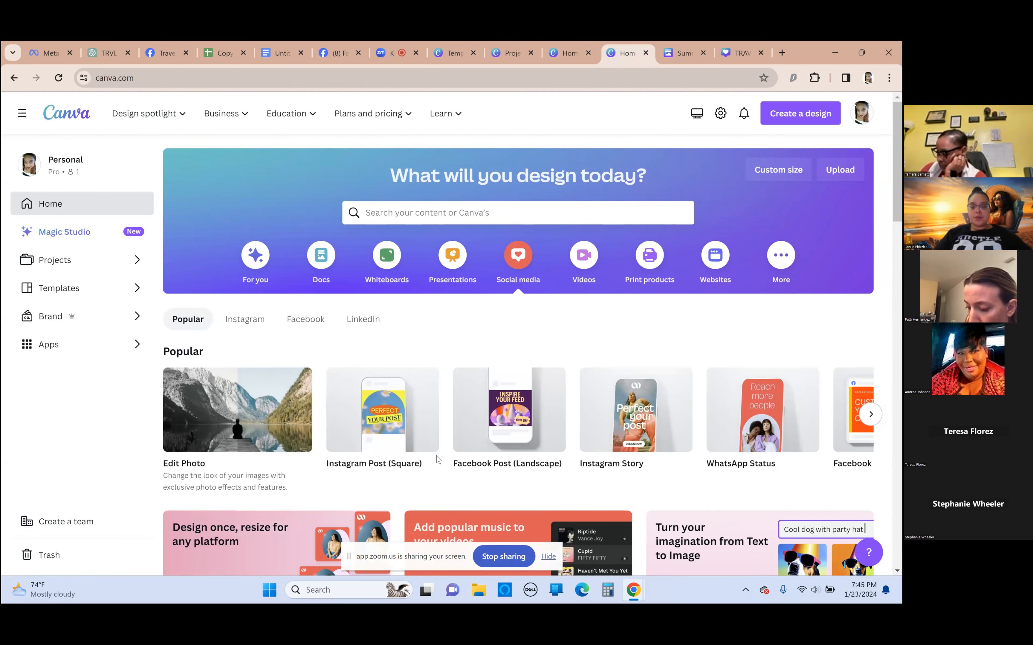
pyautogui.scroll(-3, 436, 406)
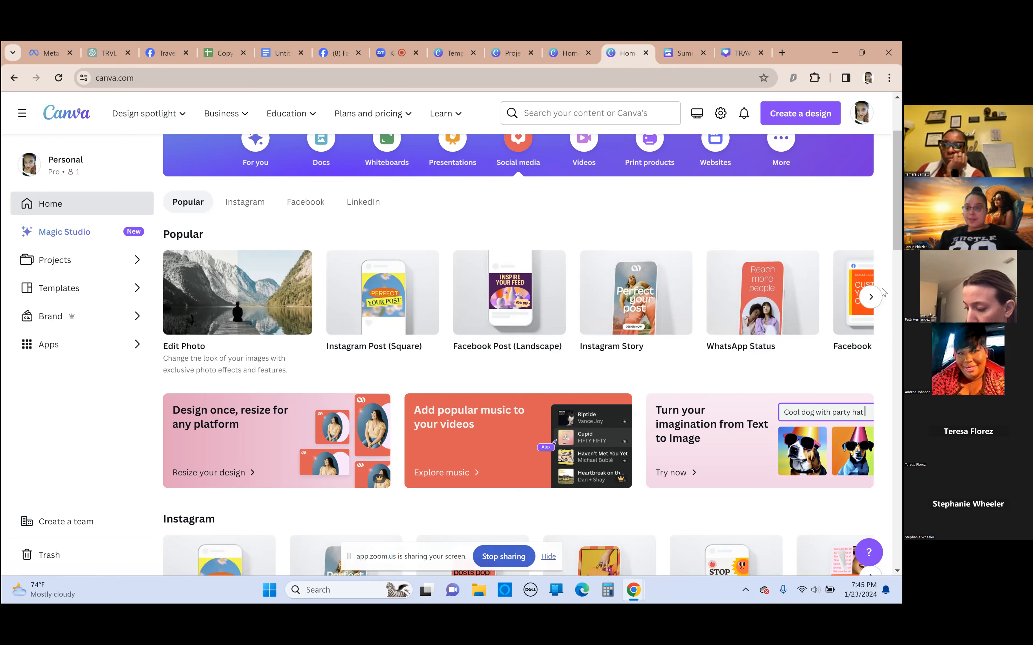
pyautogui.click(870, 297)
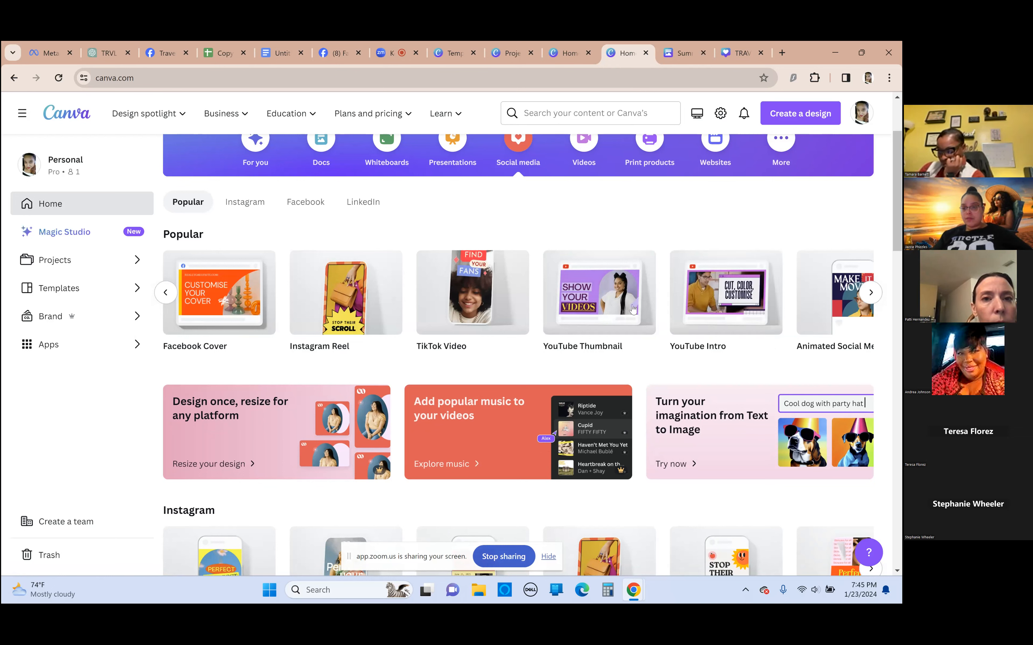
pyautogui.click(871, 293)
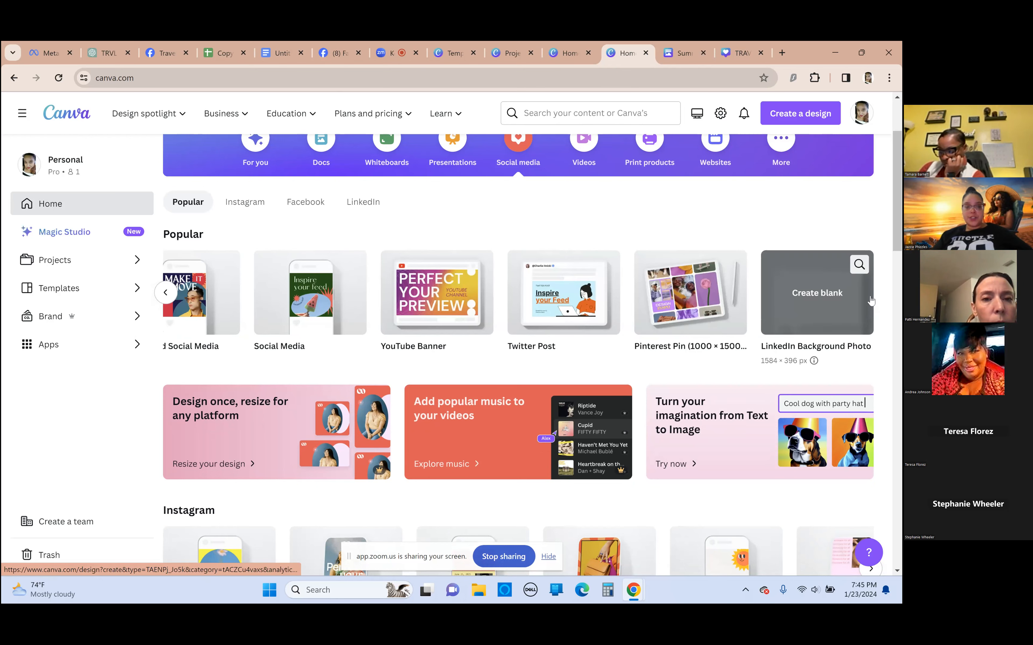
pyautogui.click(166, 294)
pyautogui.click(166, 294)
pyautogui.click(166, 294)
pyautogui.click(166, 300)
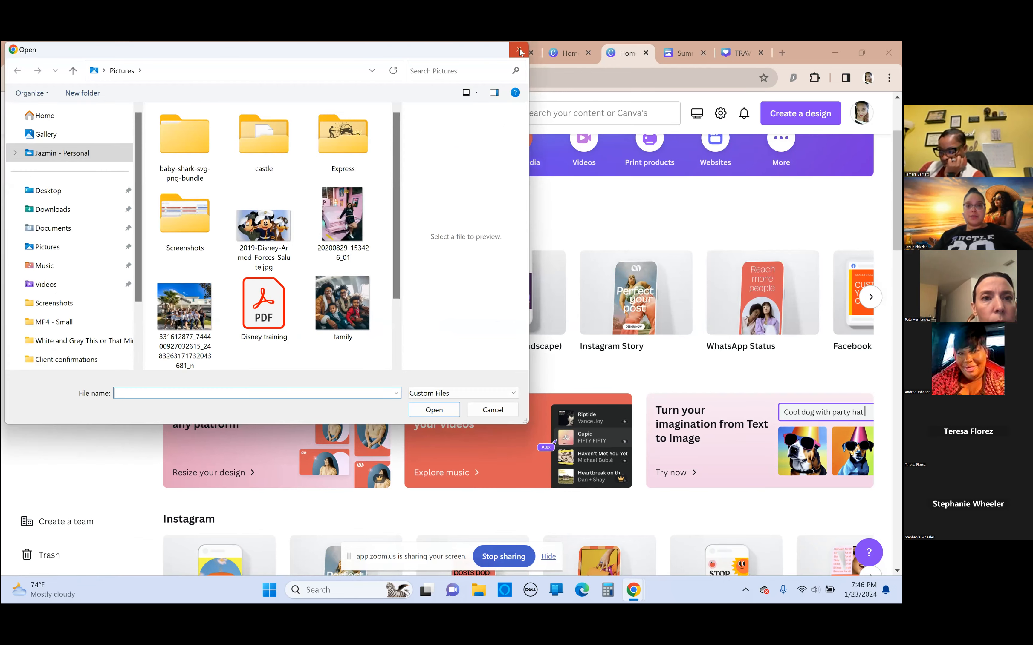
pyautogui.click(519, 52)
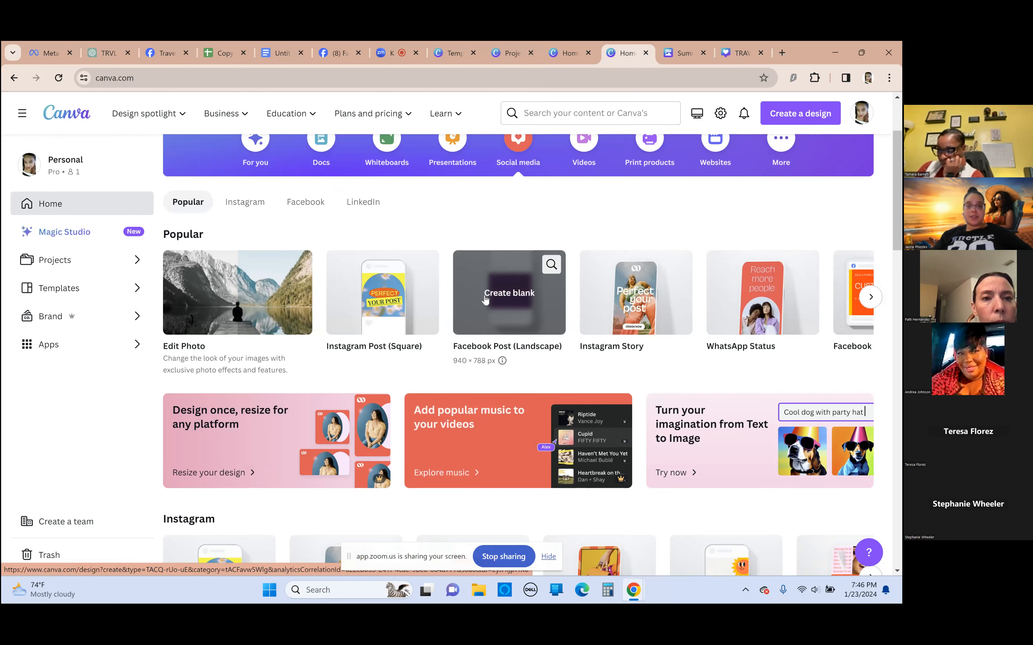
# Create a blank Facebook Post (Landscape) design and apply the "Let's Travel The World" road template from the suggested templates
pyautogui.click(495, 293)
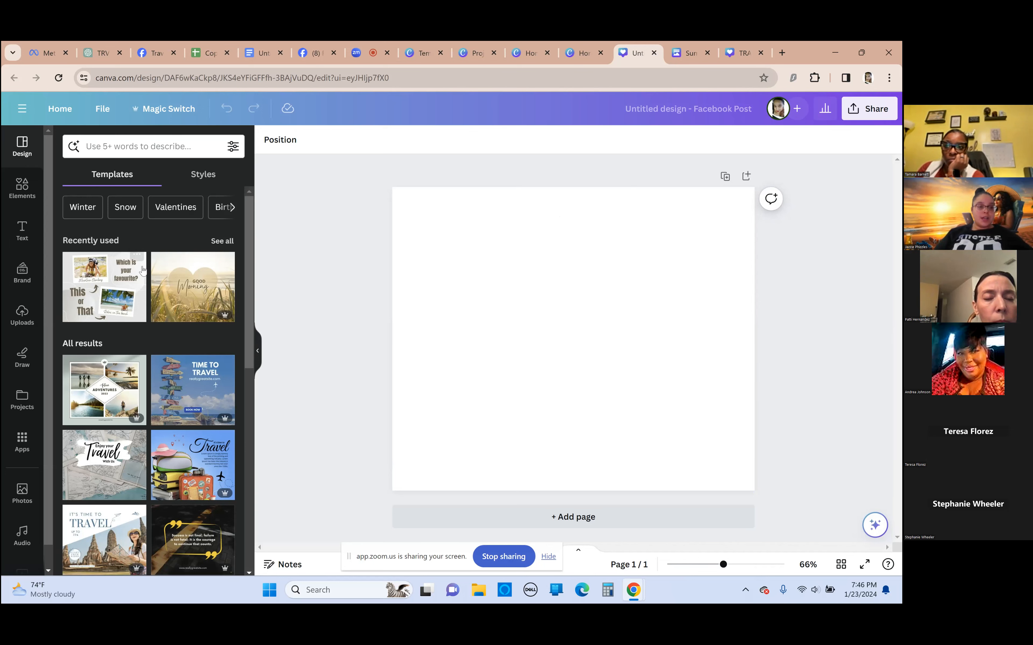
pyautogui.scroll(-10, 146, 278)
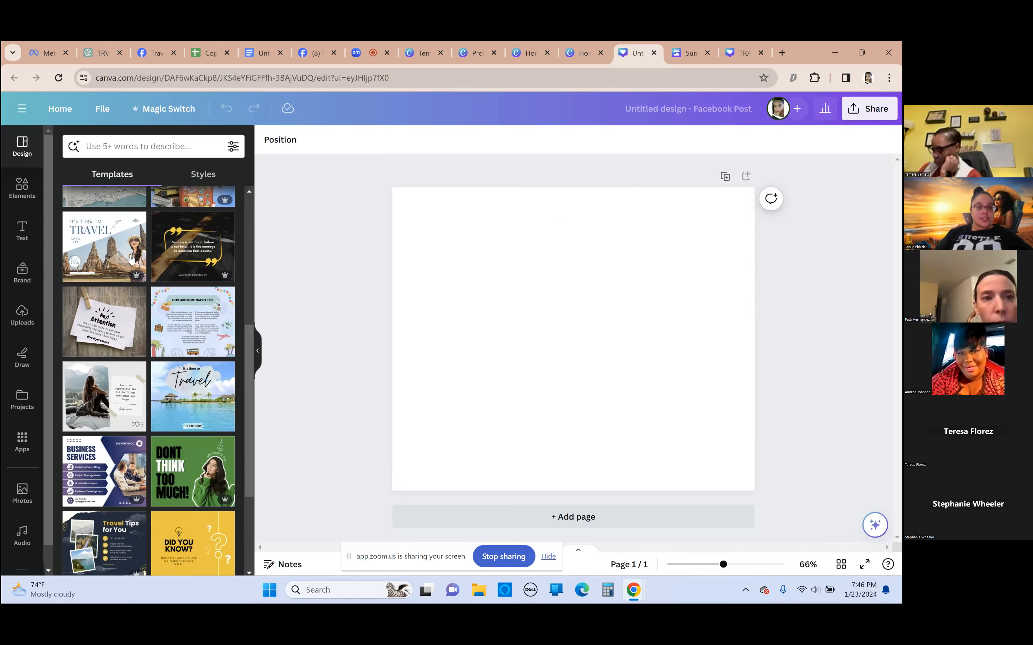
pyautogui.scroll(-5, 131, 258)
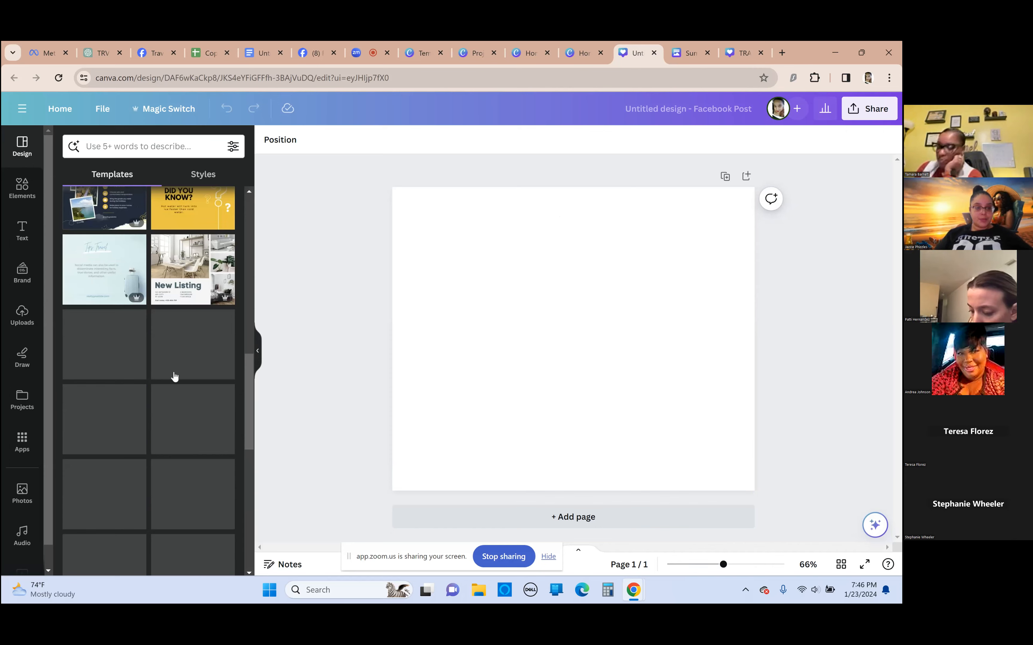
pyautogui.scroll(10, 160, 403)
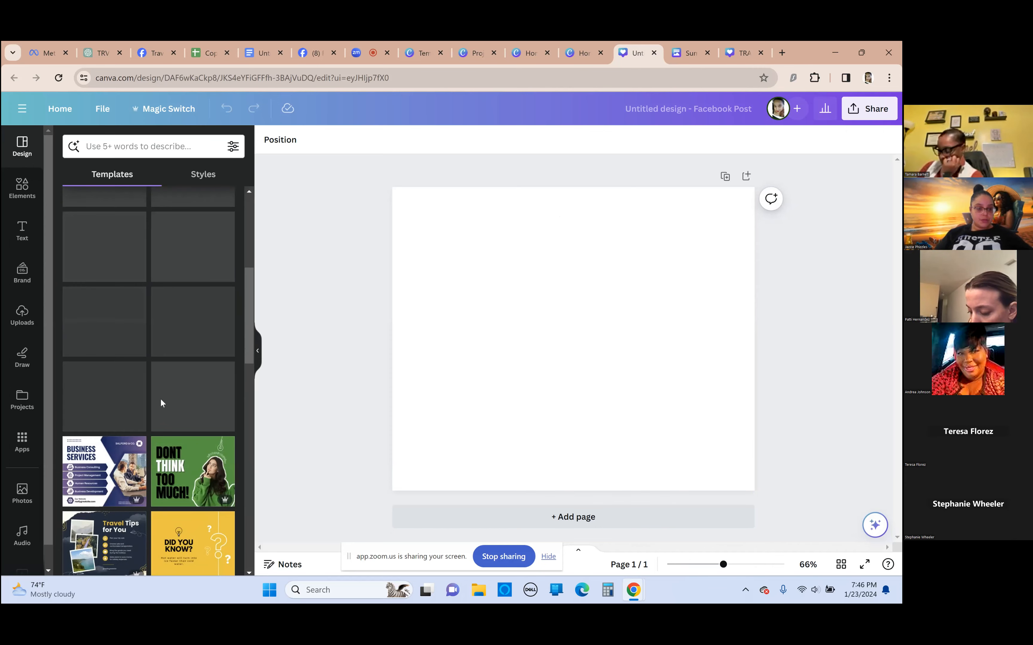
pyautogui.scroll(2, 160, 376)
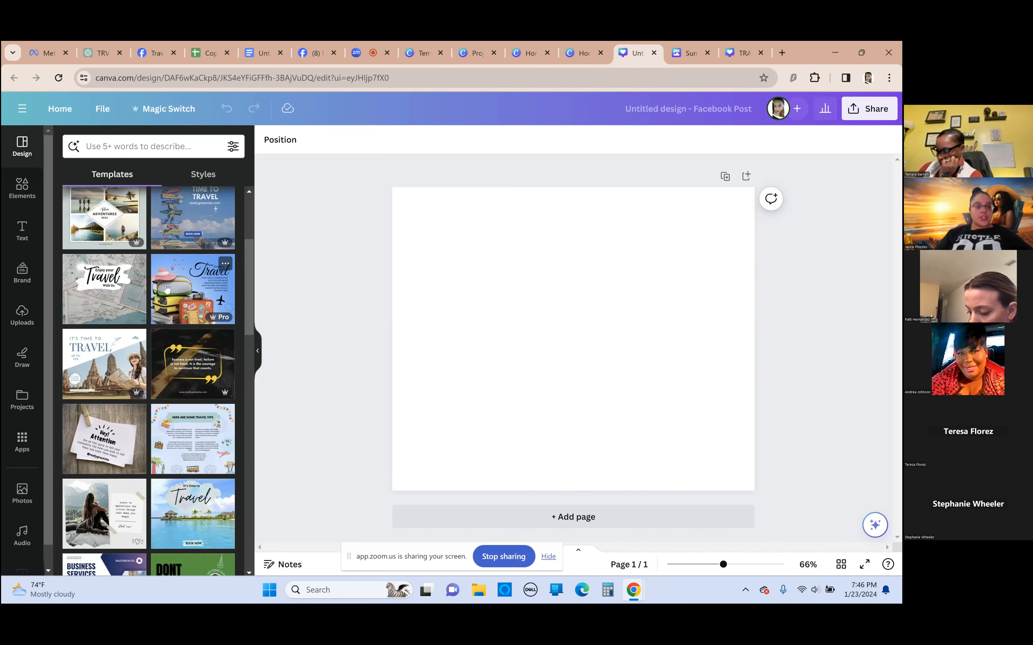
pyautogui.scroll(3, 195, 321)
pyautogui.scroll(2, 175, 324)
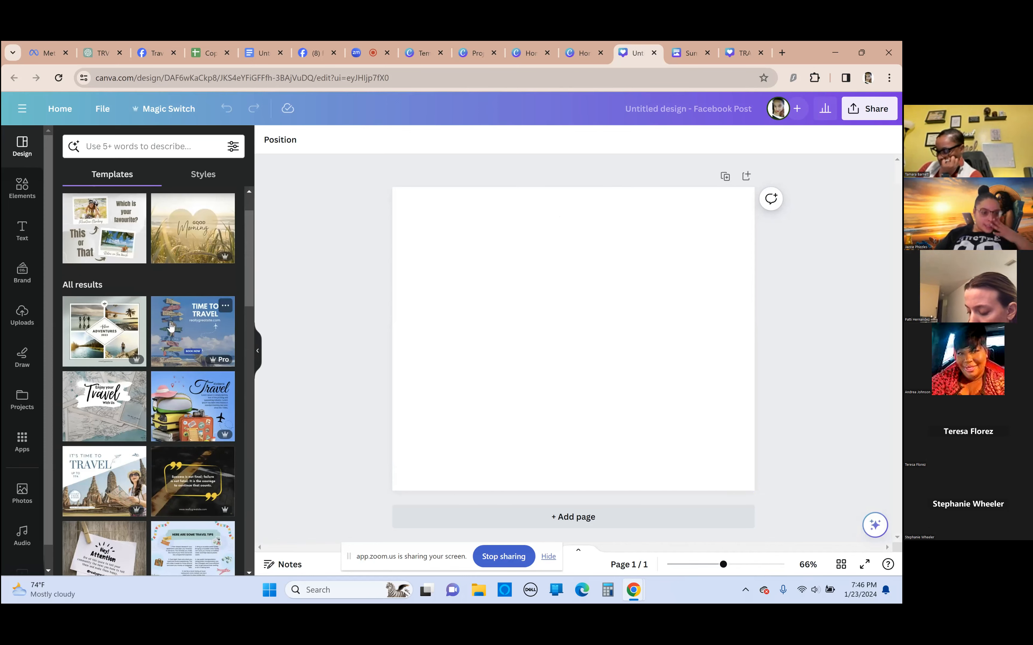
pyautogui.scroll(2, 166, 316)
pyautogui.scroll(-5, 157, 311)
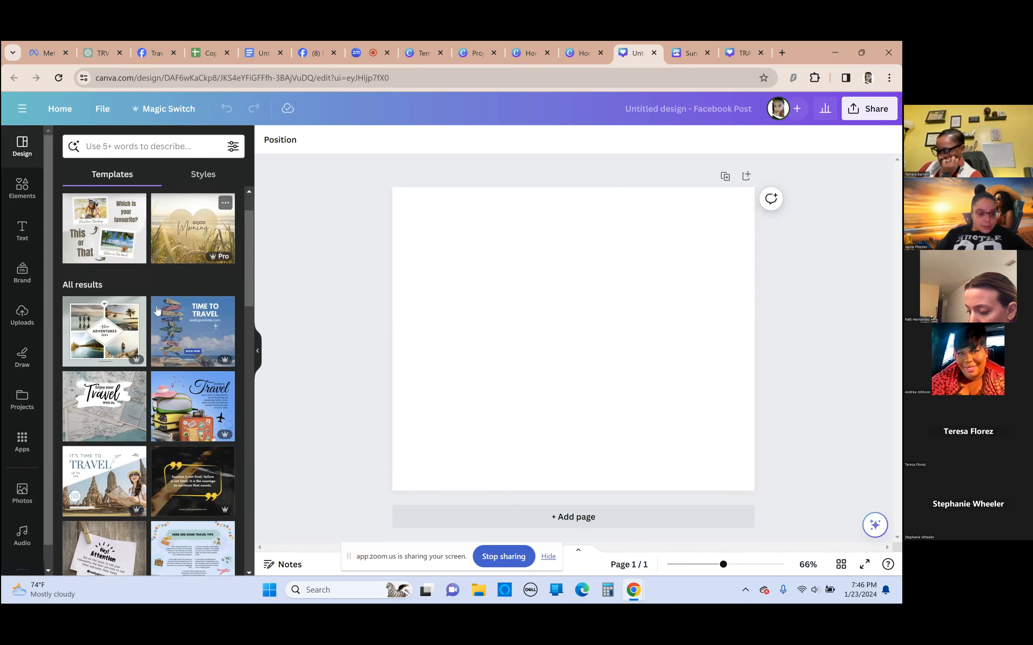
pyautogui.scroll(-5, 155, 316)
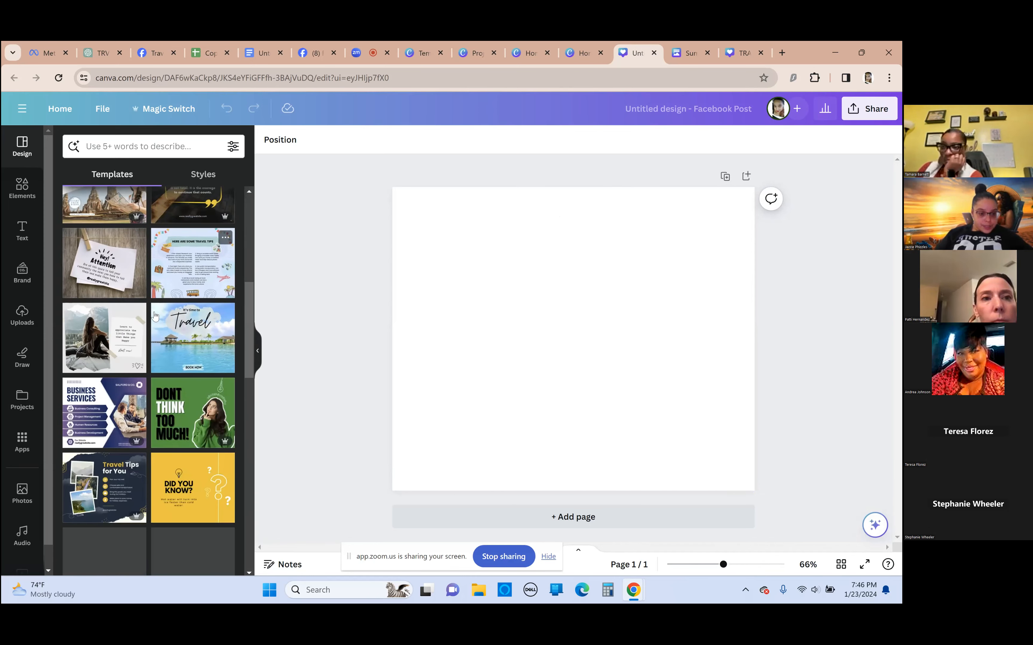
pyautogui.scroll(-3, 155, 316)
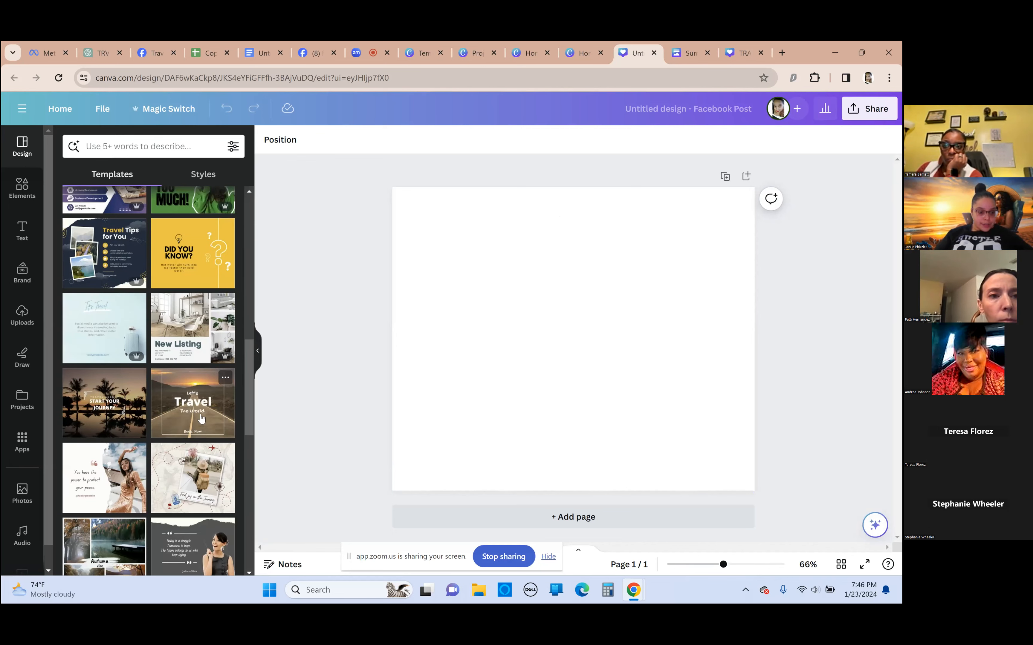
pyautogui.click(202, 418)
# View the Magic Write options for the "Let's" text in the travel post, leaving the text as it is
pyautogui.click(564, 281)
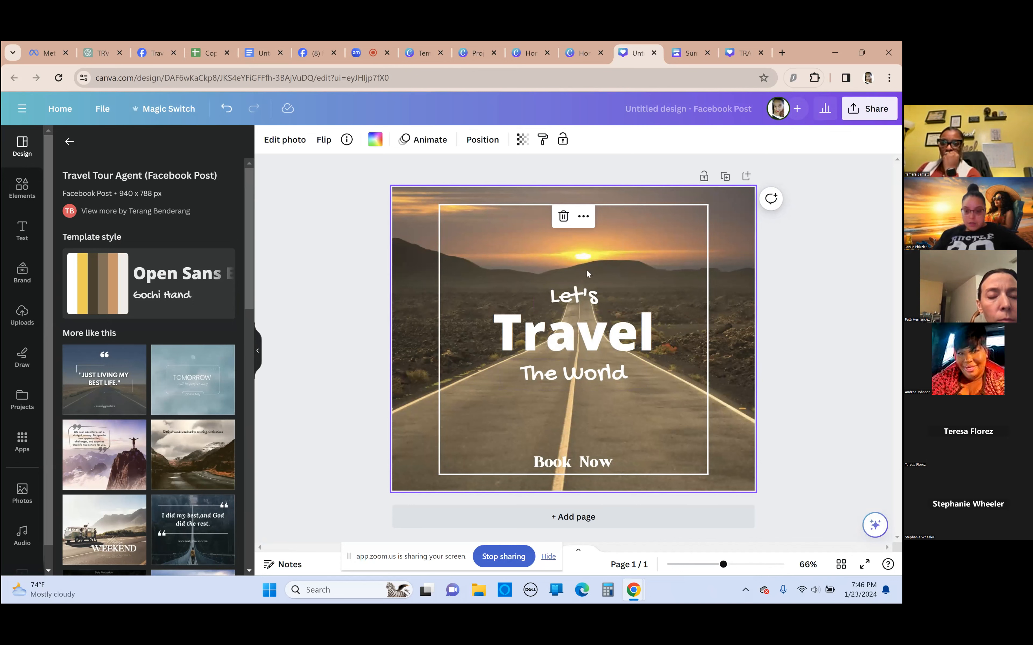
pyautogui.click(572, 298)
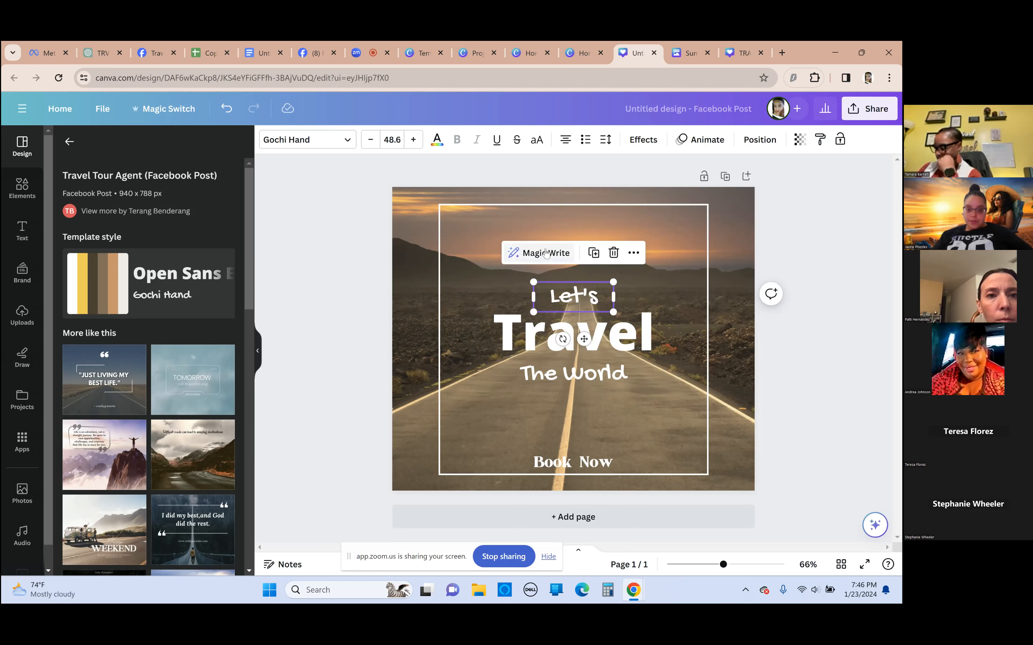
pyautogui.click(521, 255)
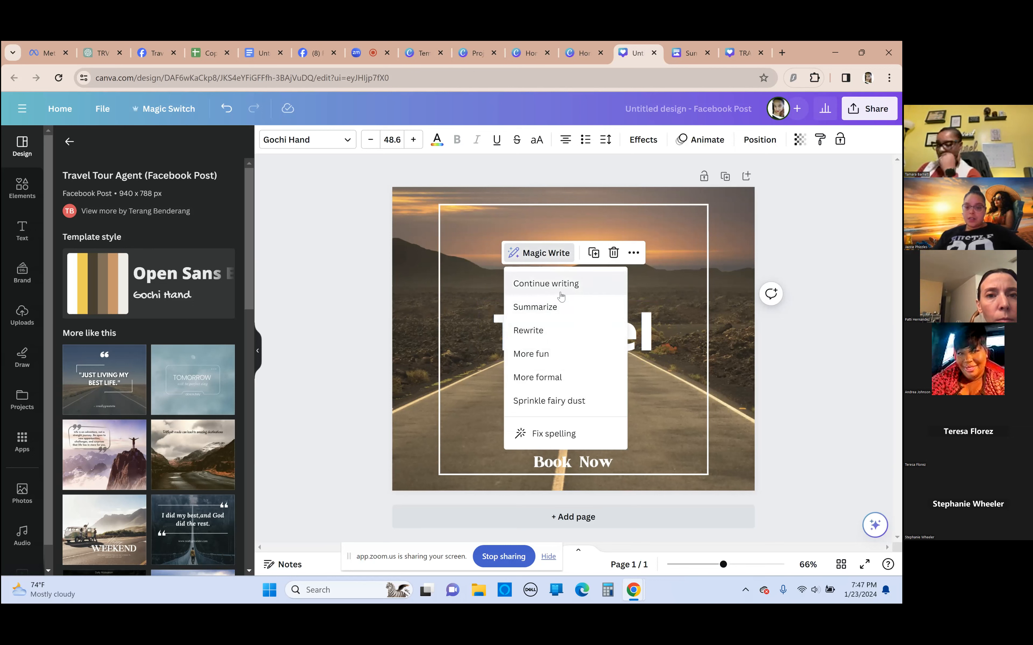
pyautogui.click(298, 238)
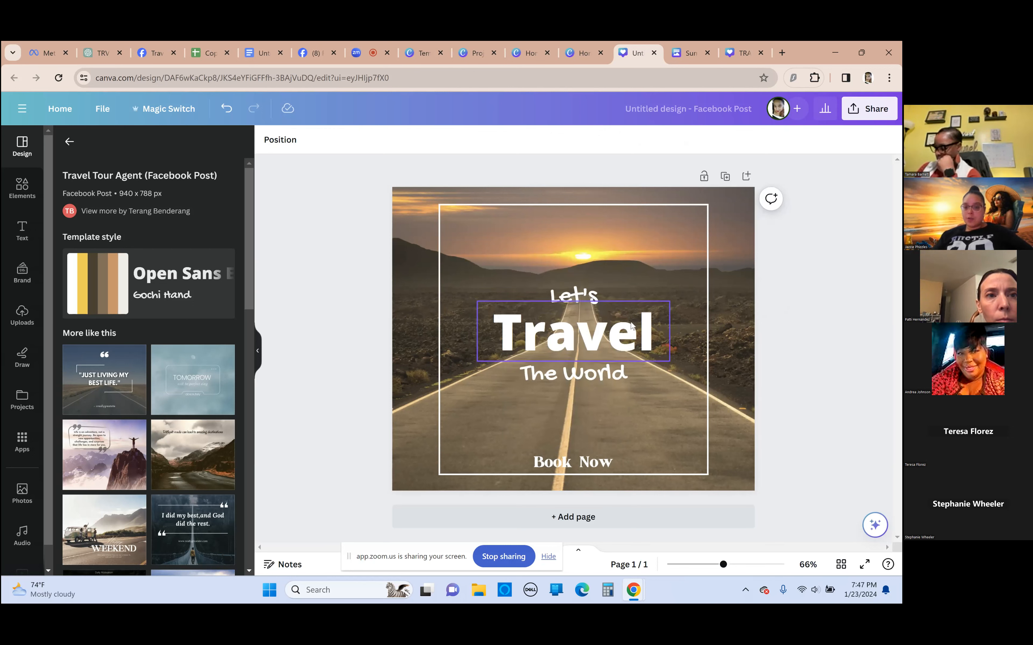
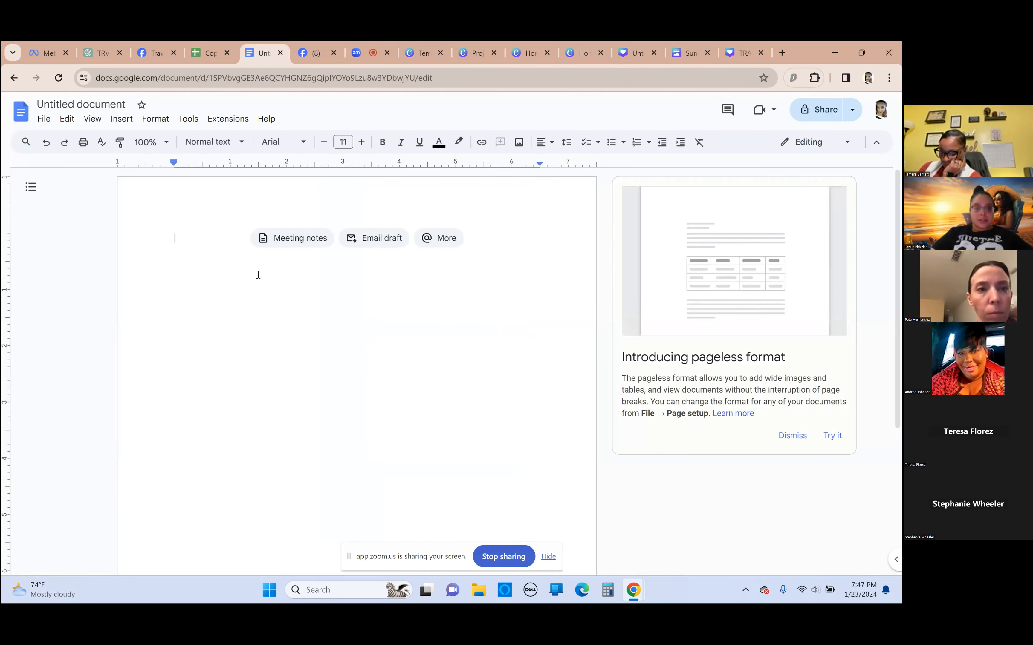
# Paste the ten summer travel tips into the blank Google Docs document and look through its file options
pyautogui.hotkey('ctrl', 'v')
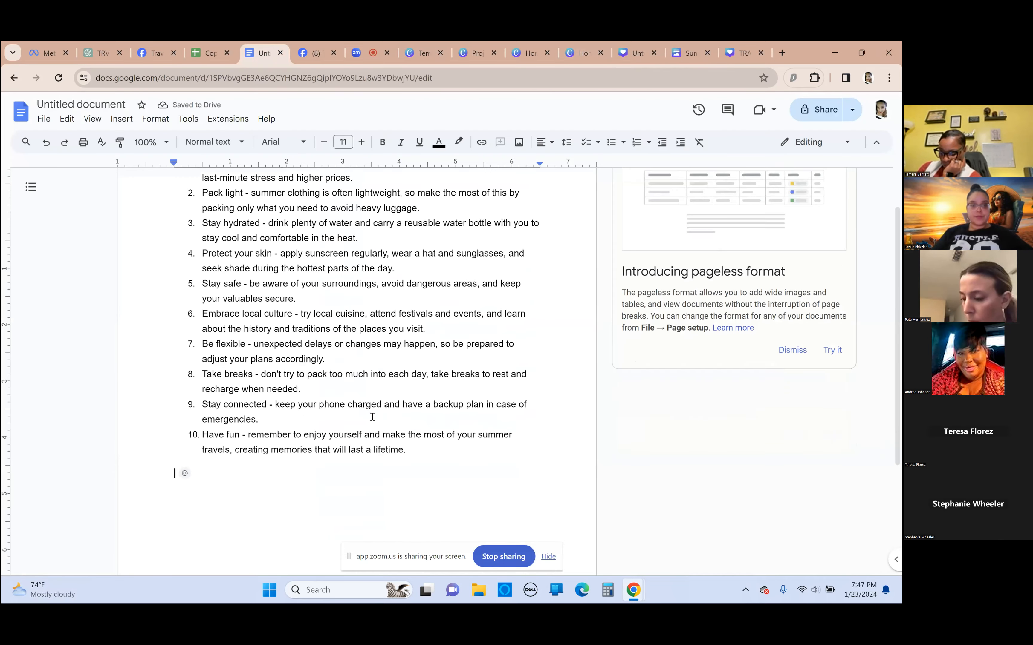
pyautogui.click(44, 118)
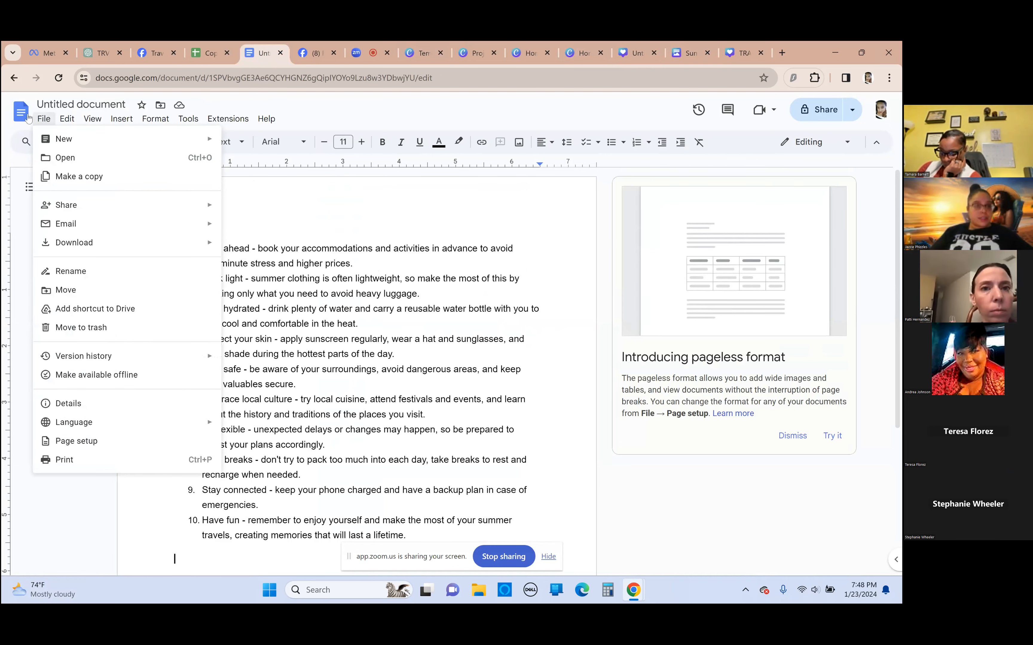
pyautogui.click(44, 123)
pyautogui.click(45, 122)
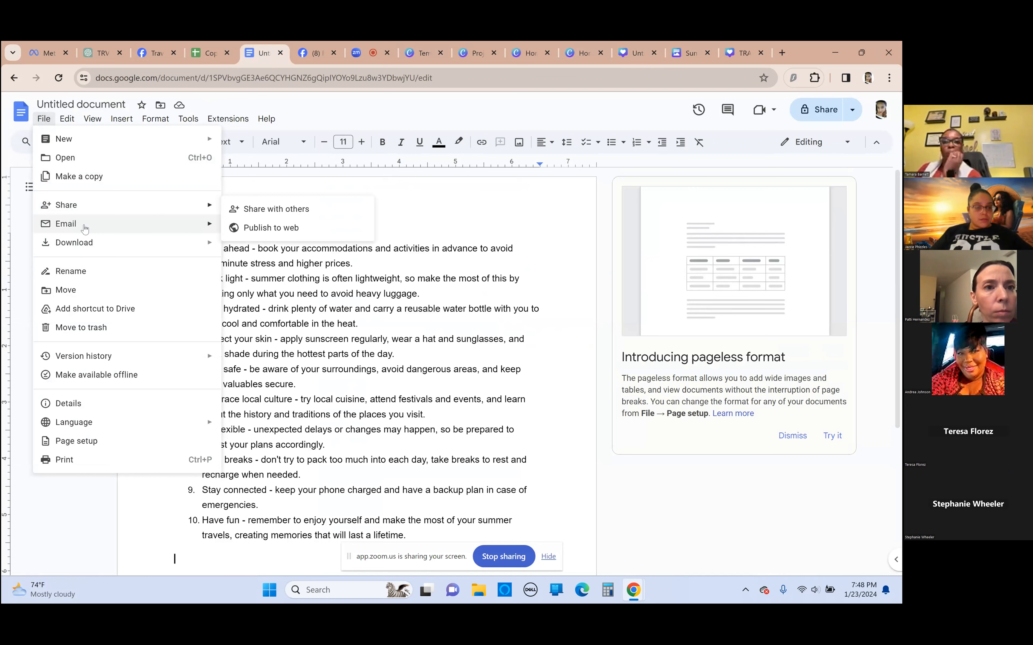
pyautogui.click(70, 492)
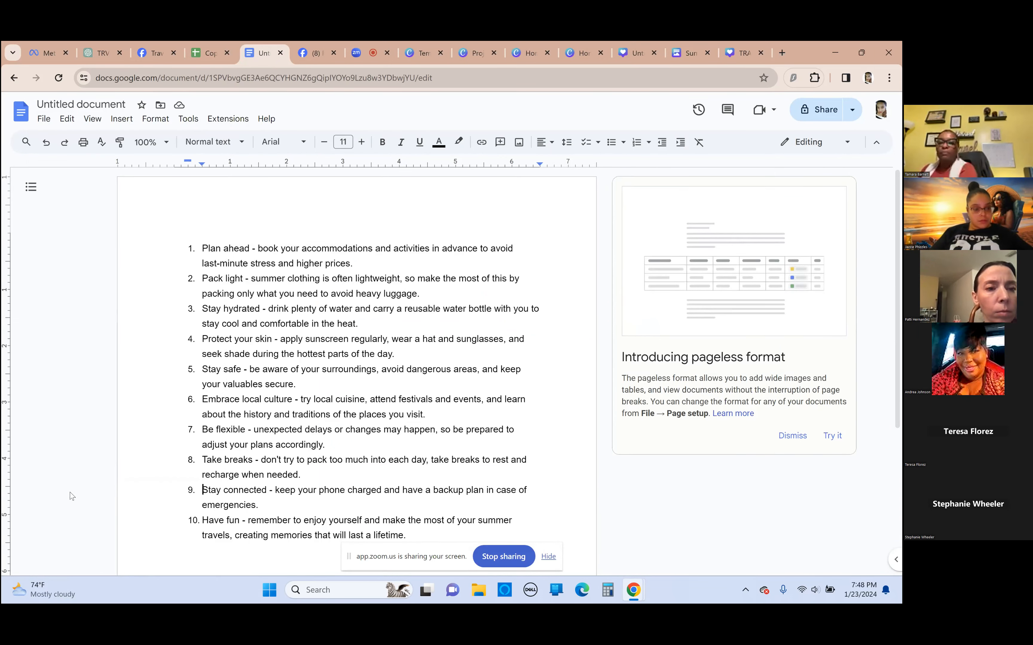
pyautogui.rightClick(77, 474)
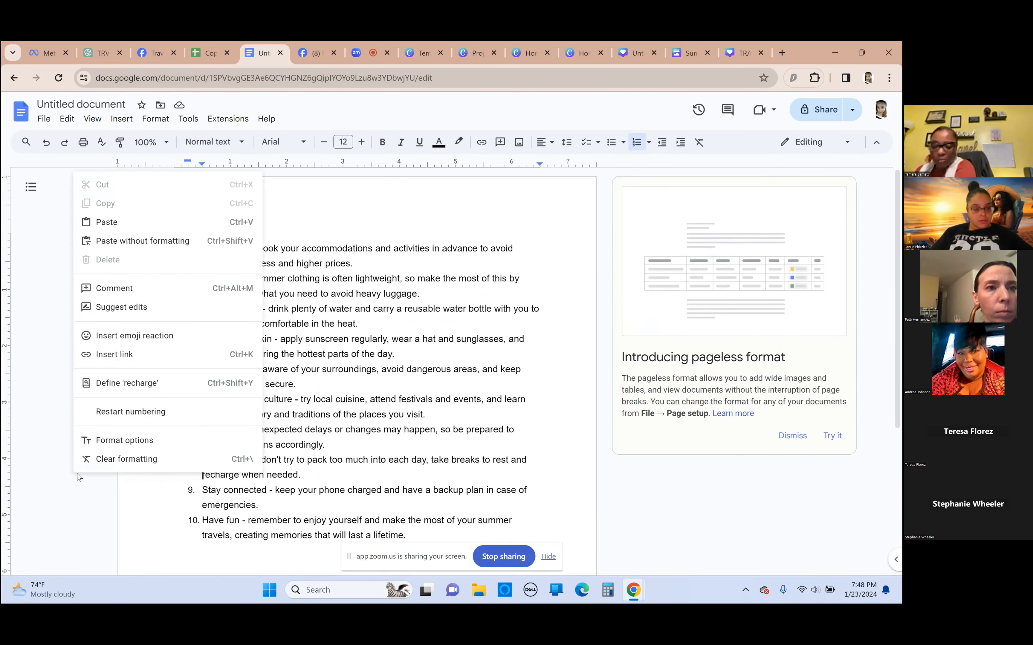
pyautogui.click(13, 295)
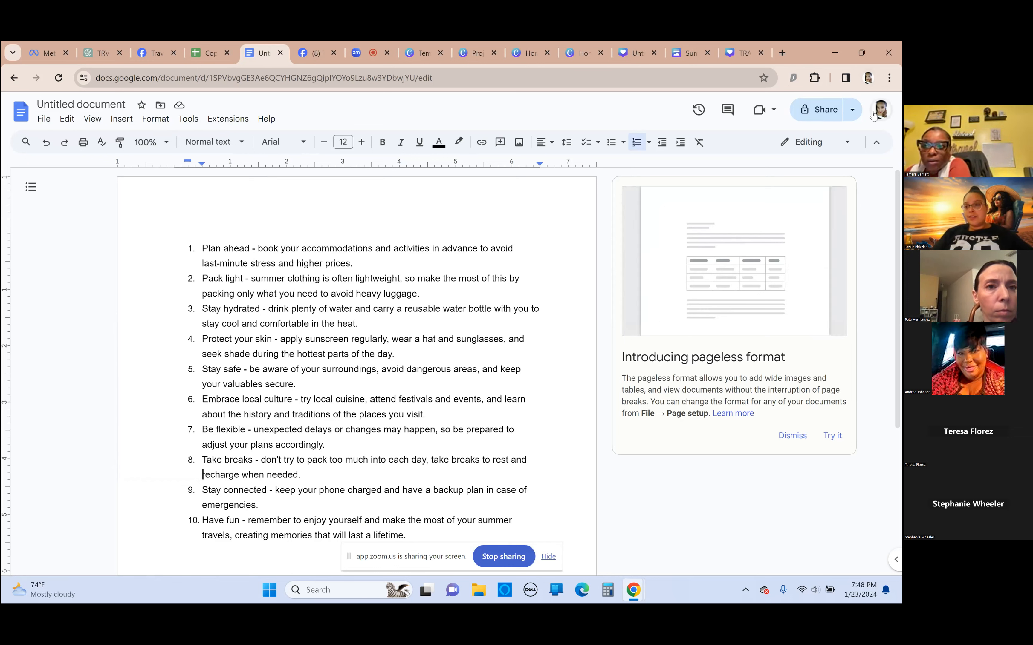
# View the quick sharing options, name the document after its first tip, "Plan ahead", and return to the Docs home page
pyautogui.click(853, 114)
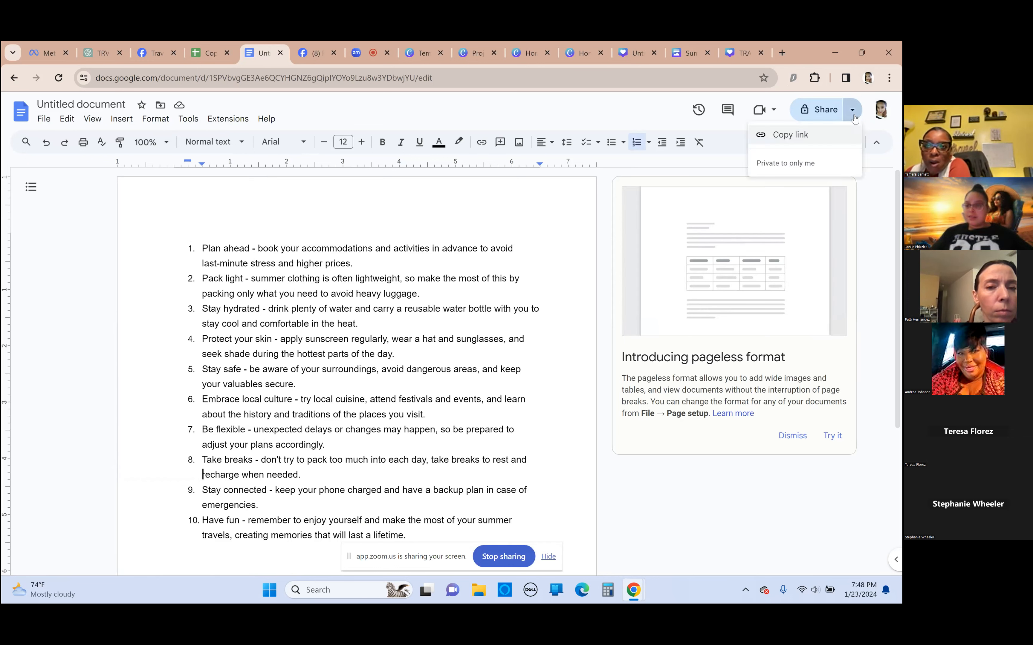
pyautogui.click(541, 106)
pyautogui.click(81, 105)
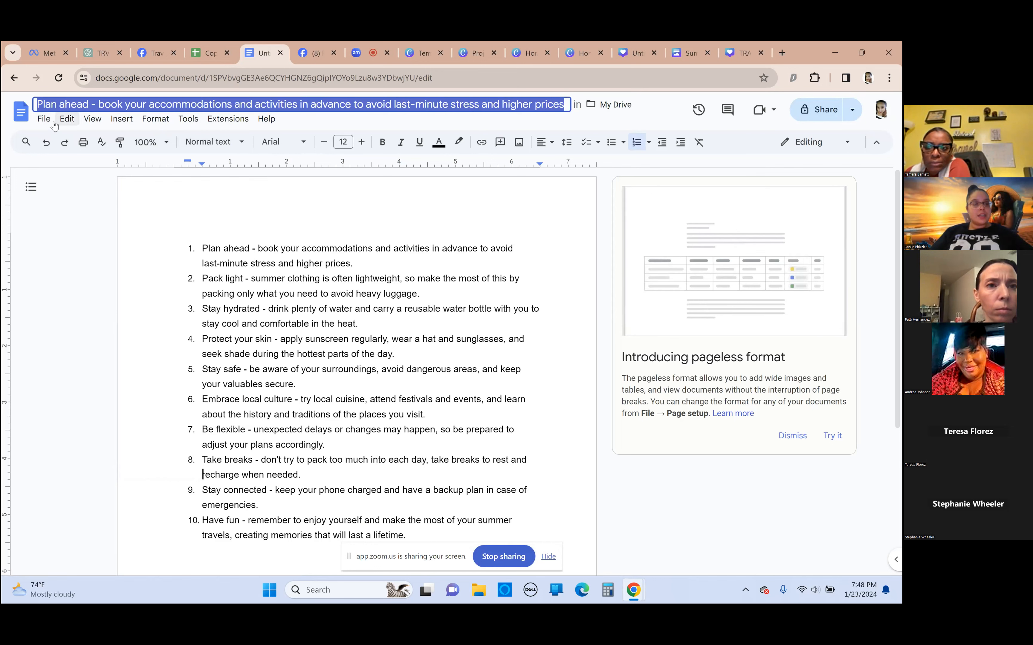
pyautogui.click(19, 114)
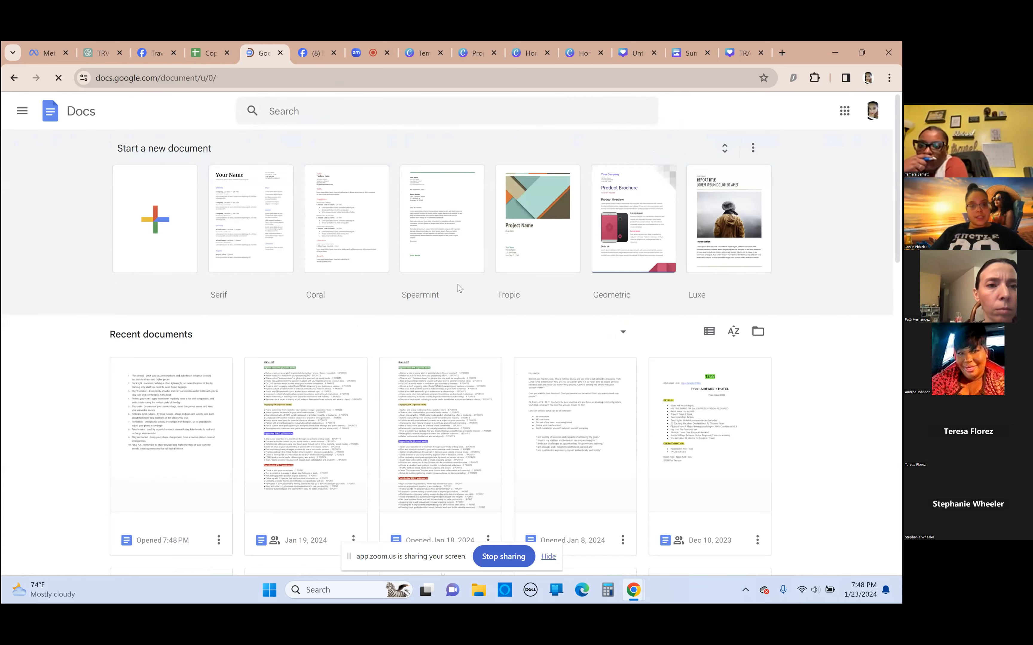
# Reopen the "Plan ahead" travel tips document from the recent documents and check its Drive save status
pyautogui.scroll(-3, 203, 468)
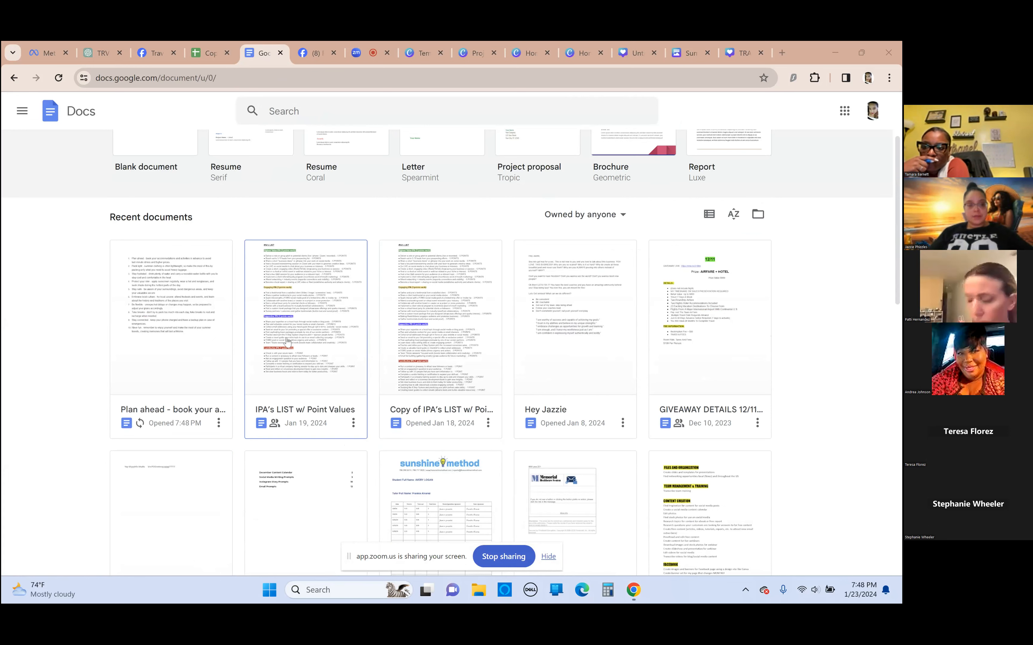
pyautogui.scroll(-1, 148, 228)
pyautogui.click(145, 231)
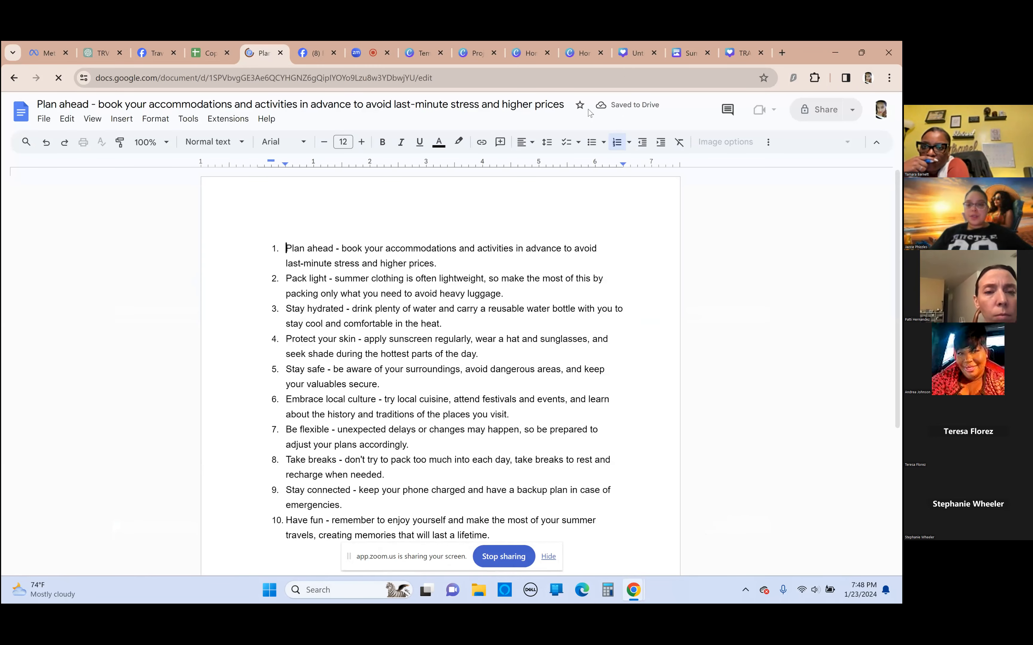
pyautogui.click(625, 106)
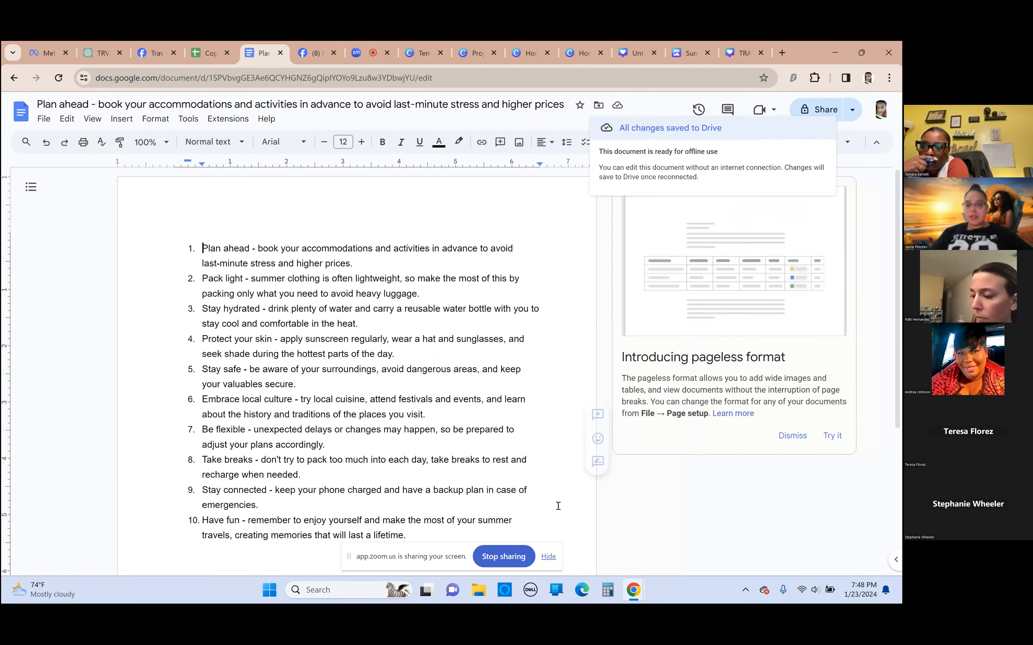
pyautogui.click(523, 104)
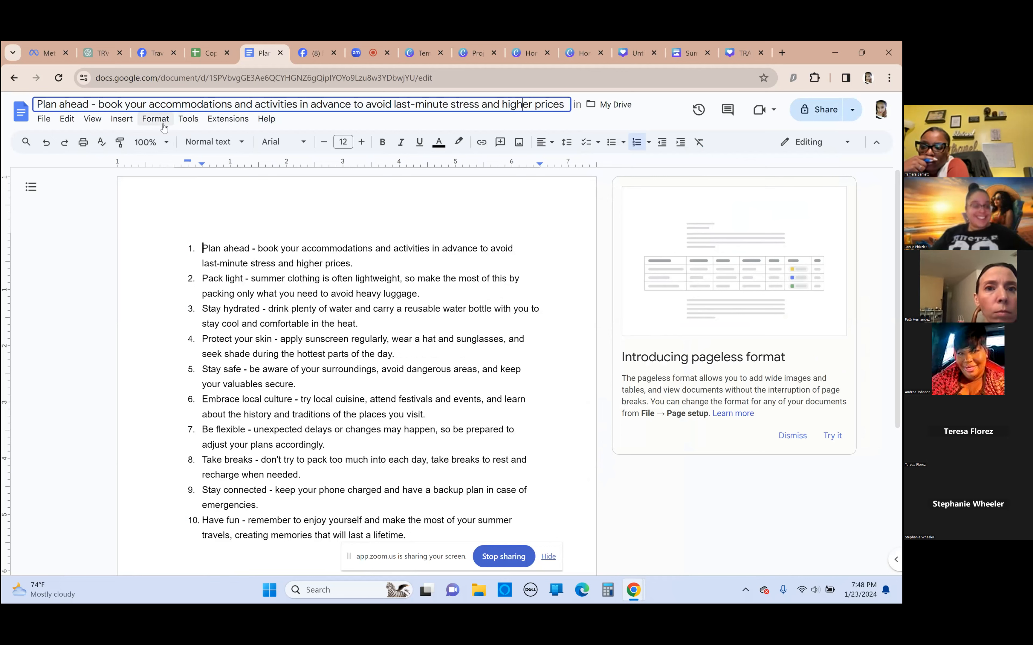
pyautogui.click(43, 120)
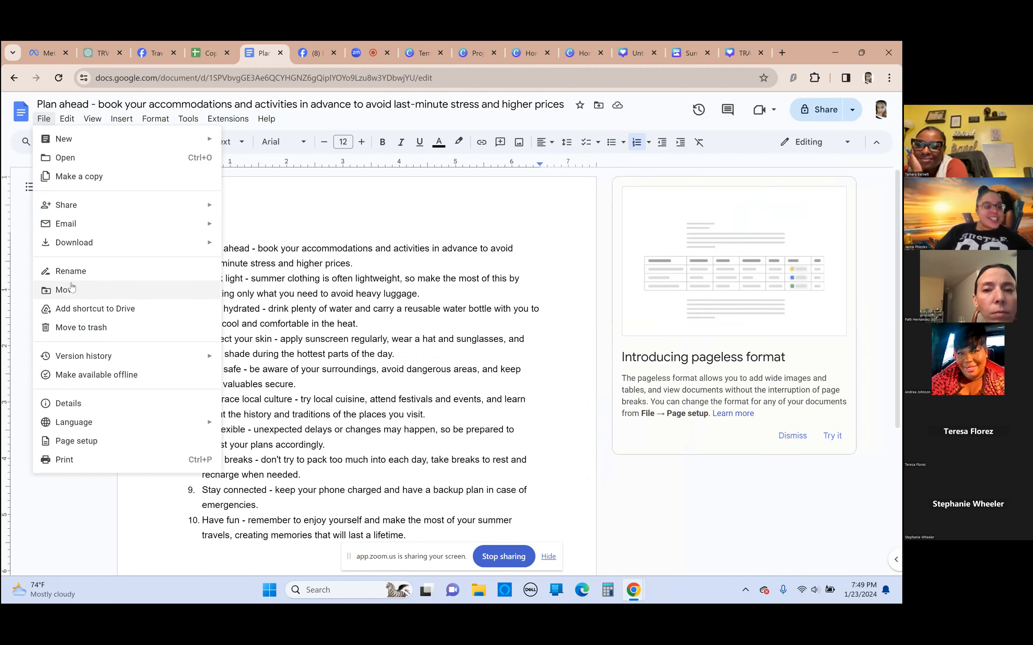
pyautogui.click(65, 291)
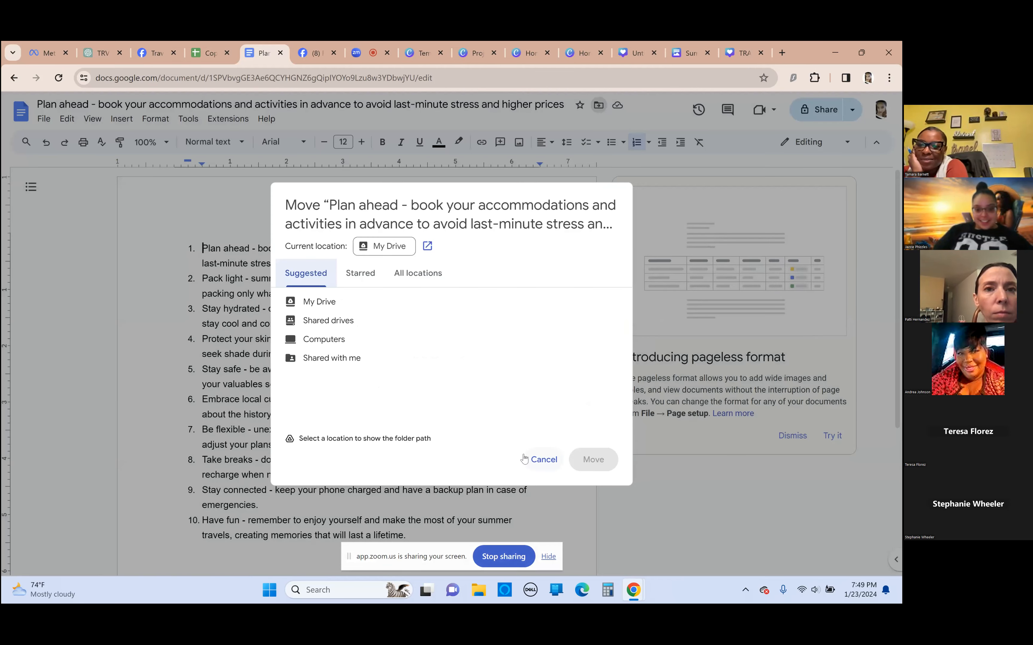
pyautogui.click(526, 460)
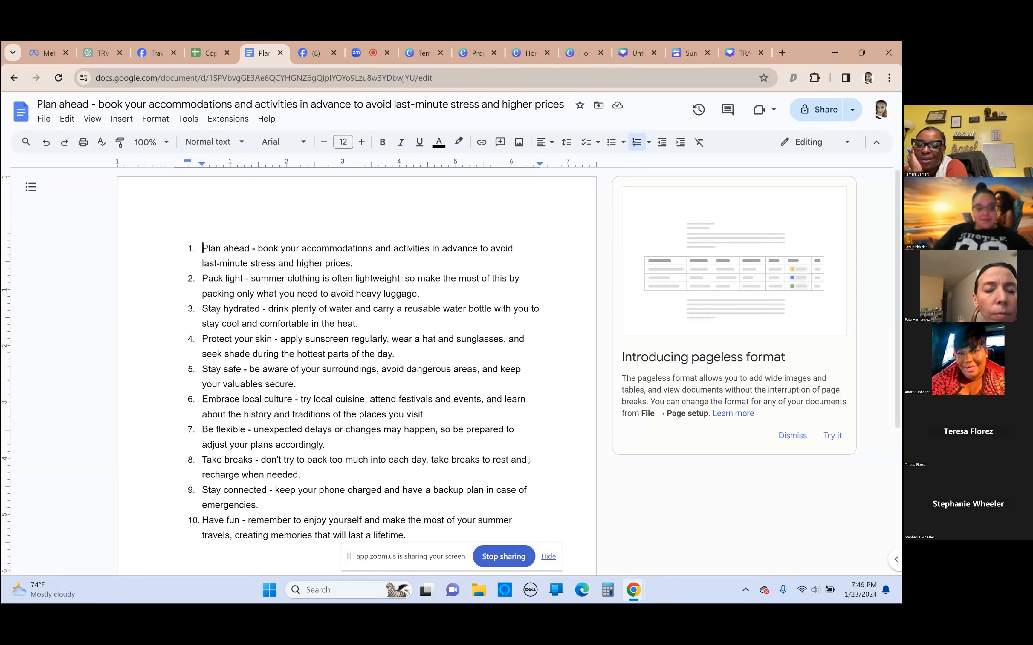
# Reopen the "Plan ahead" document from the Docs home page and look through its download formats and available tools
pyautogui.click(23, 125)
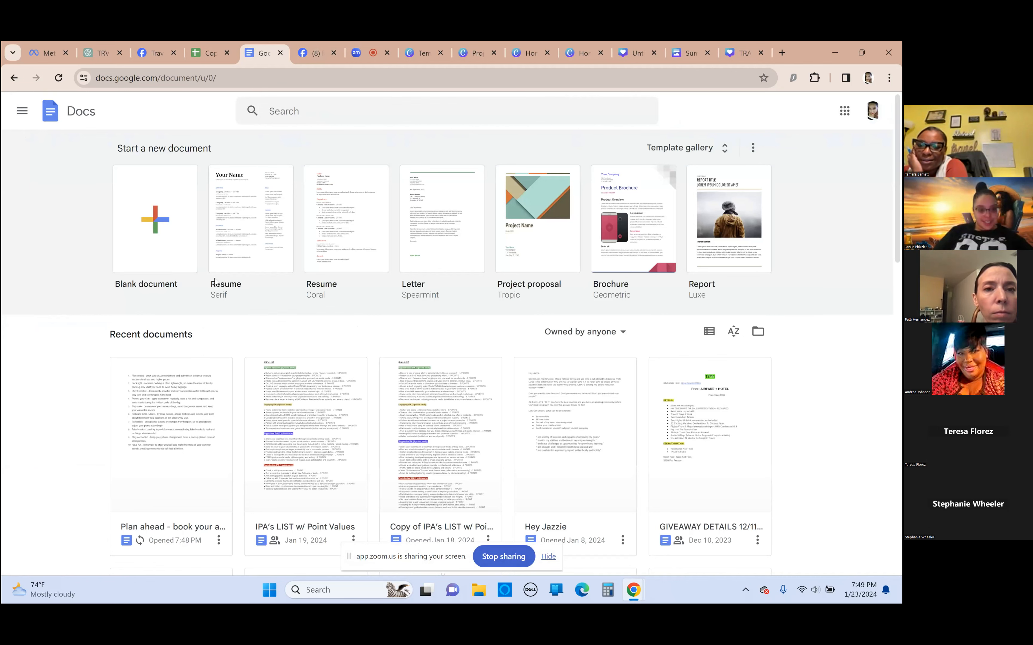
pyautogui.click(195, 432)
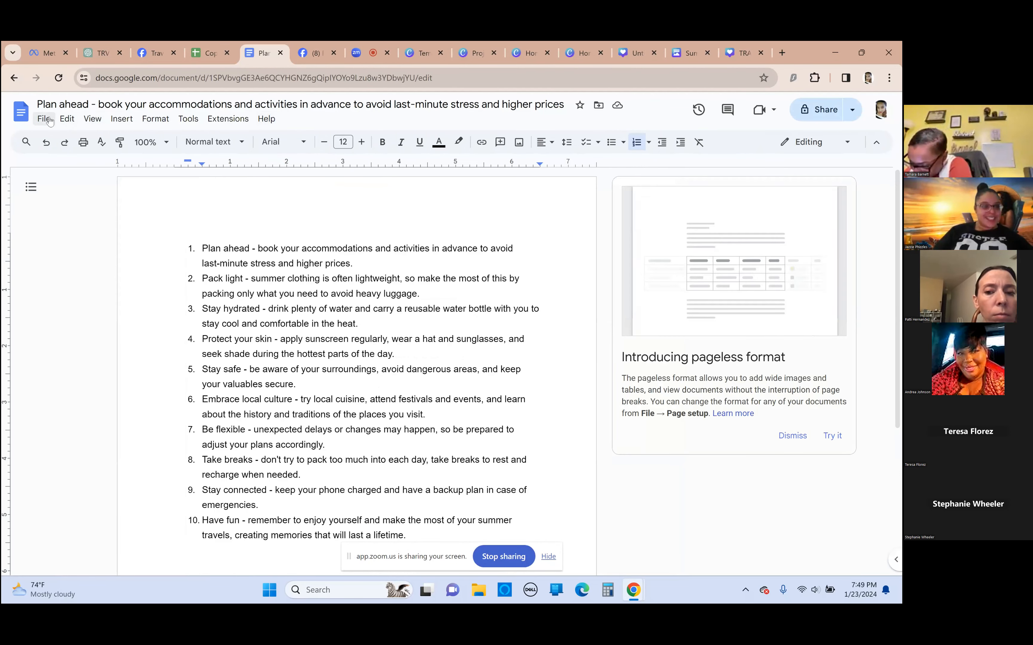
pyautogui.click(67, 119)
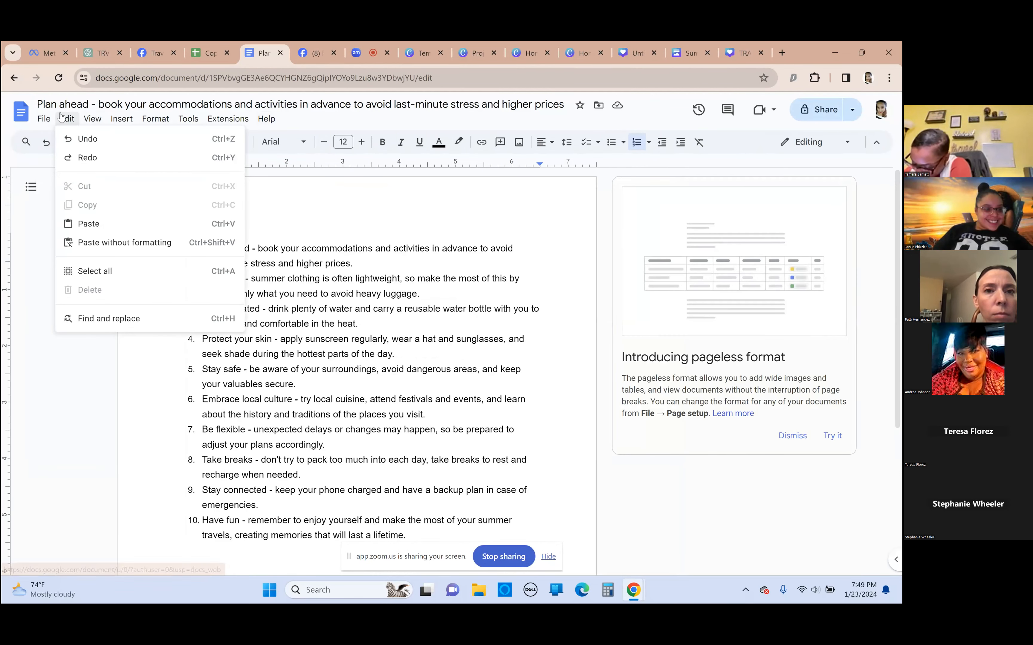
pyautogui.moveTo(49, 123)
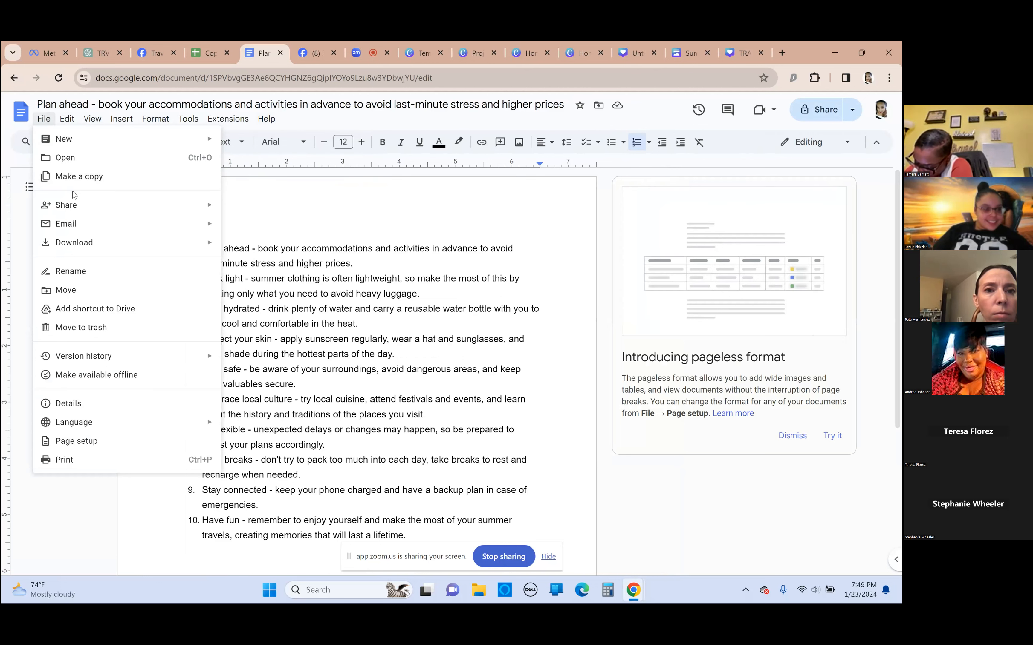
pyautogui.moveTo(83, 214)
pyautogui.moveTo(94, 244)
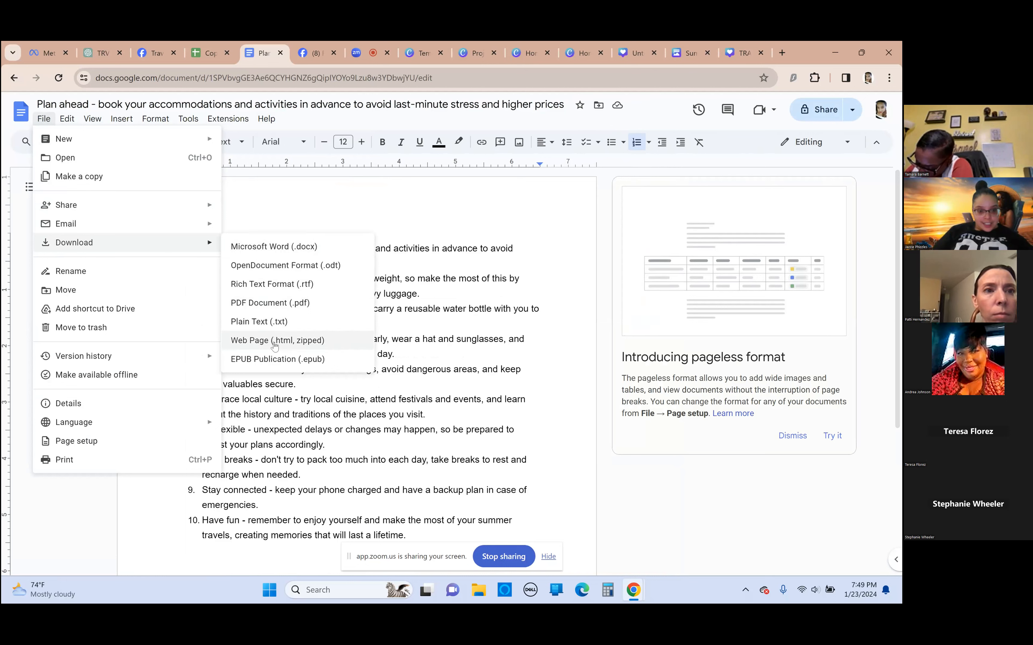
pyautogui.click(189, 119)
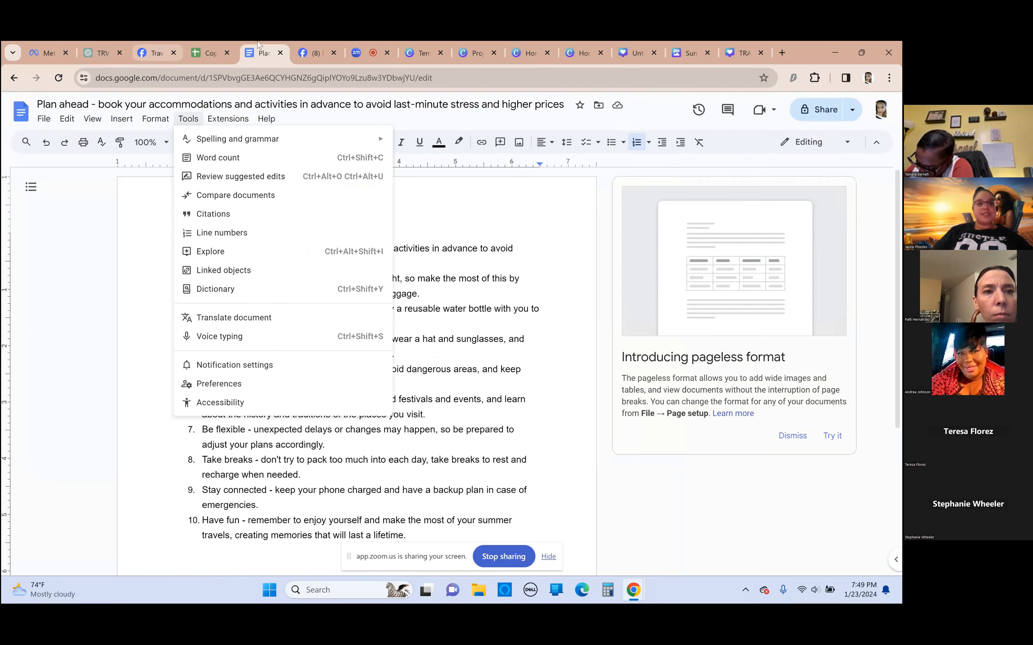
# Switch to the "Let's Travel The World" Facebook post in Canva and open manual data entry for Bulk create
pyautogui.click(823, 49)
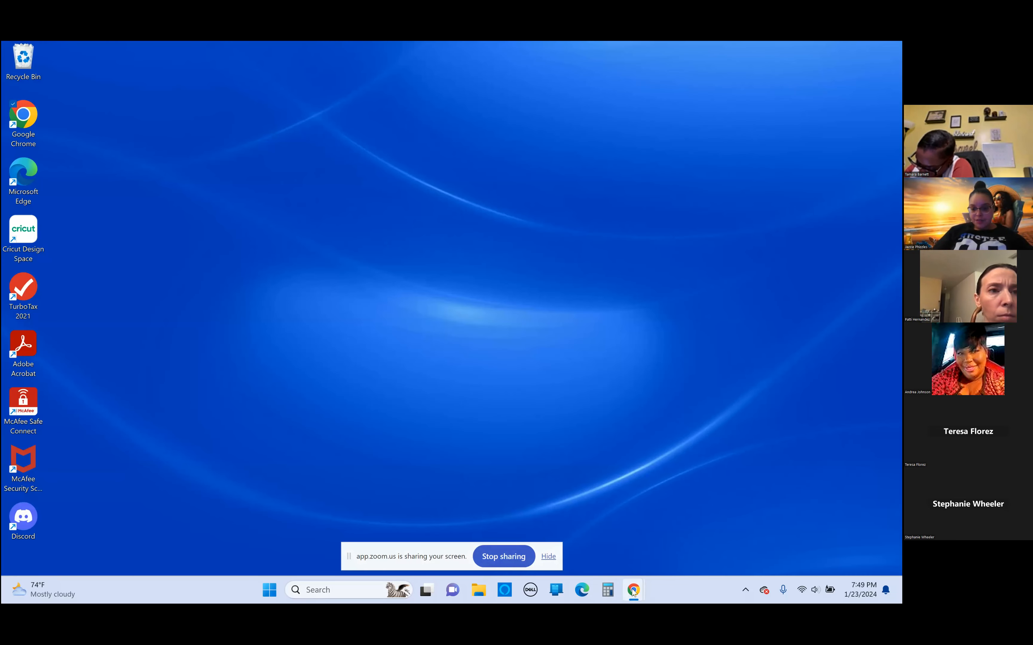
pyautogui.click(617, 535)
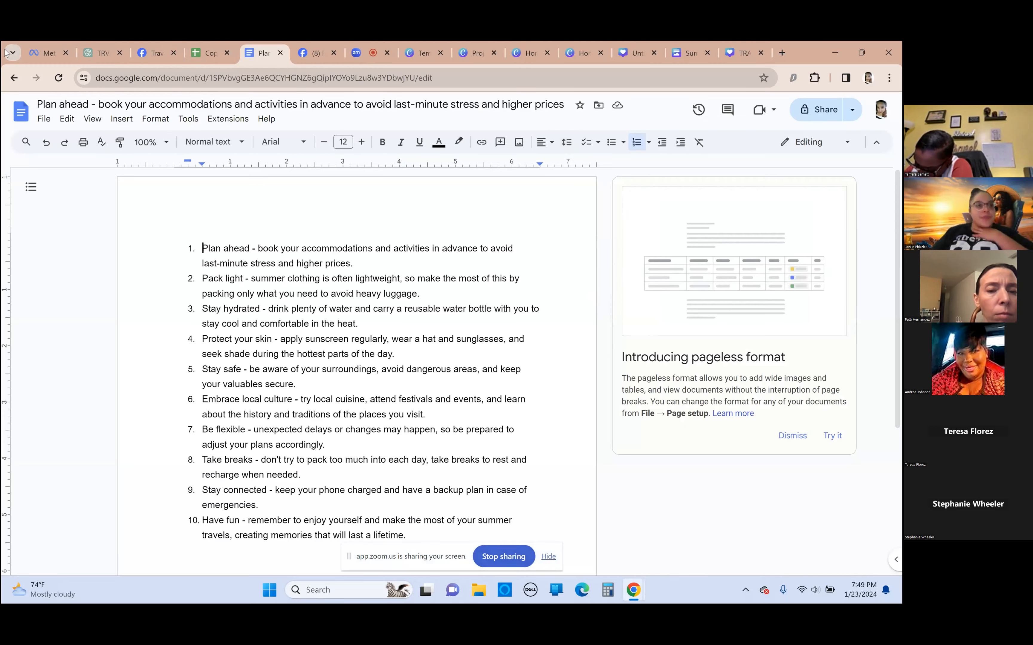
pyautogui.click(525, 52)
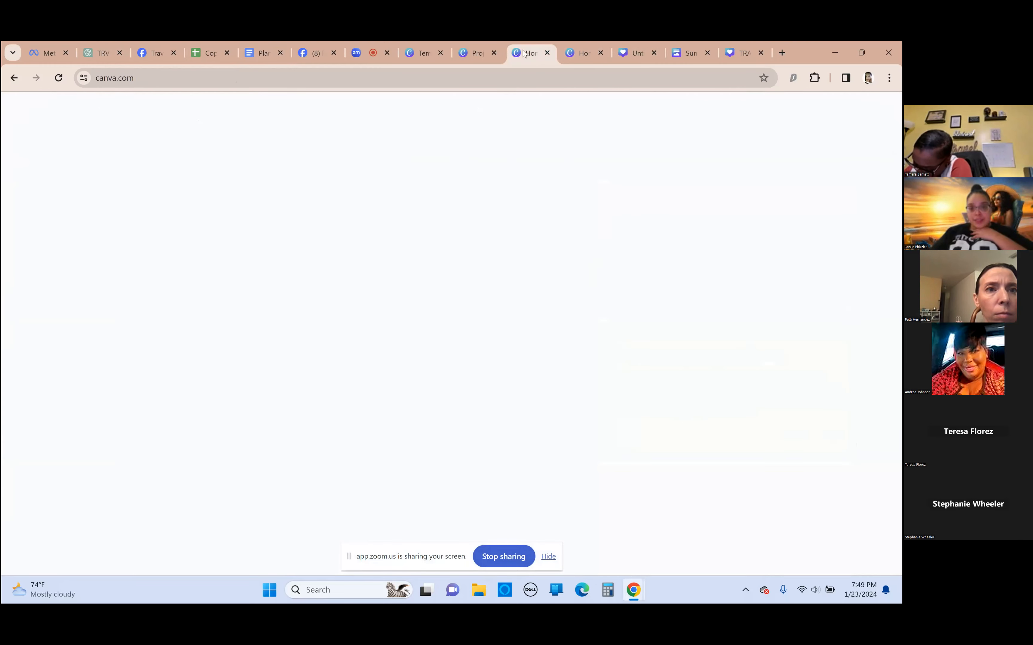
pyautogui.click(583, 54)
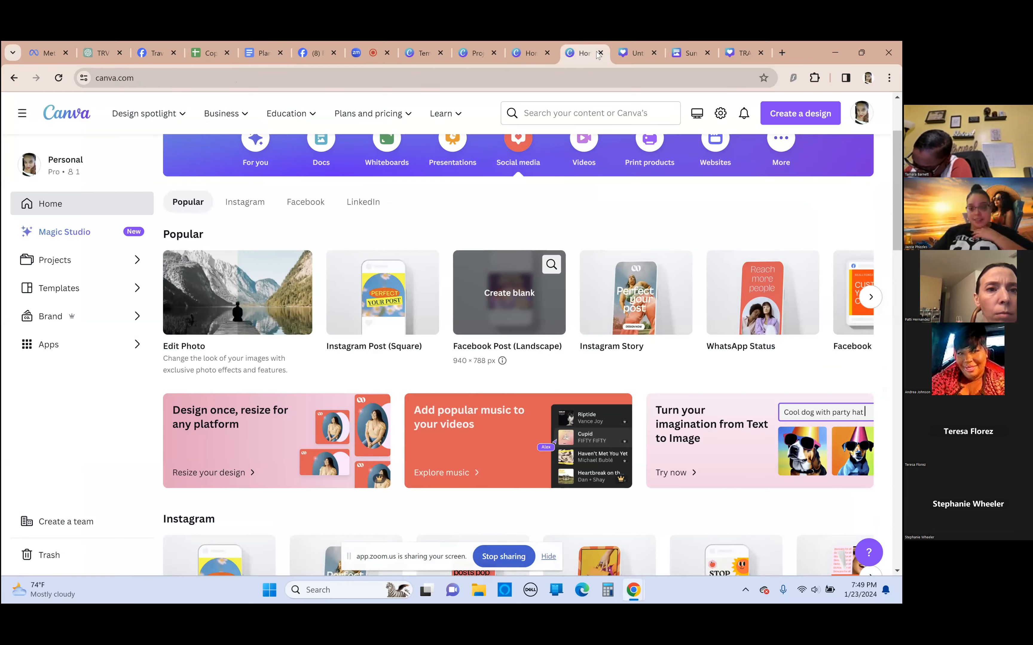
pyautogui.click(635, 54)
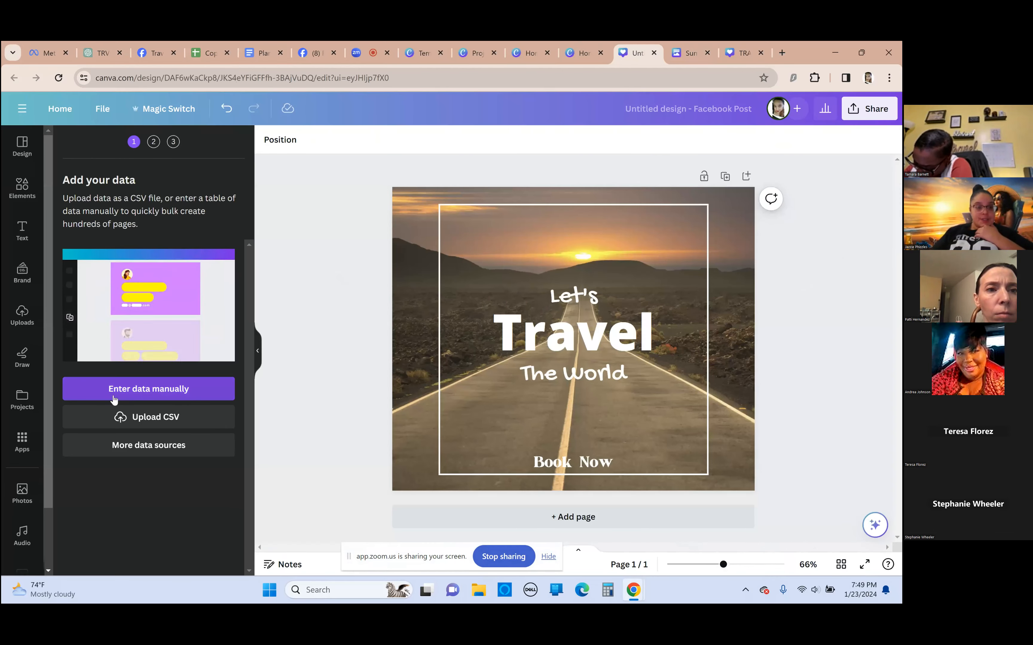
pyautogui.click(149, 388)
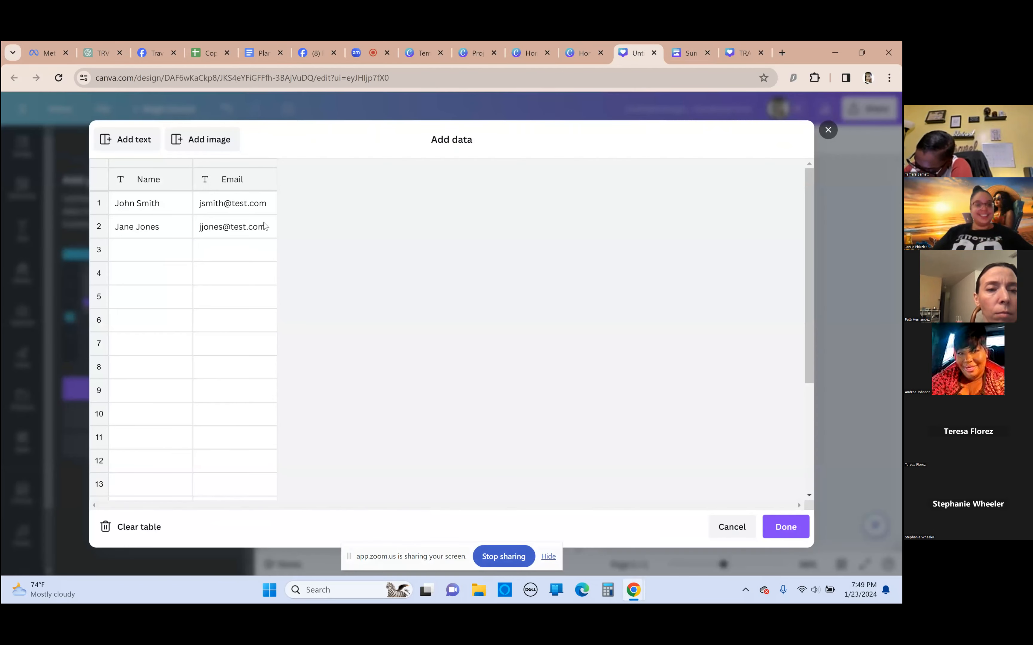
# Clear the Email heading and delete the whole Email column from the bulk data table
pyautogui.click(272, 173)
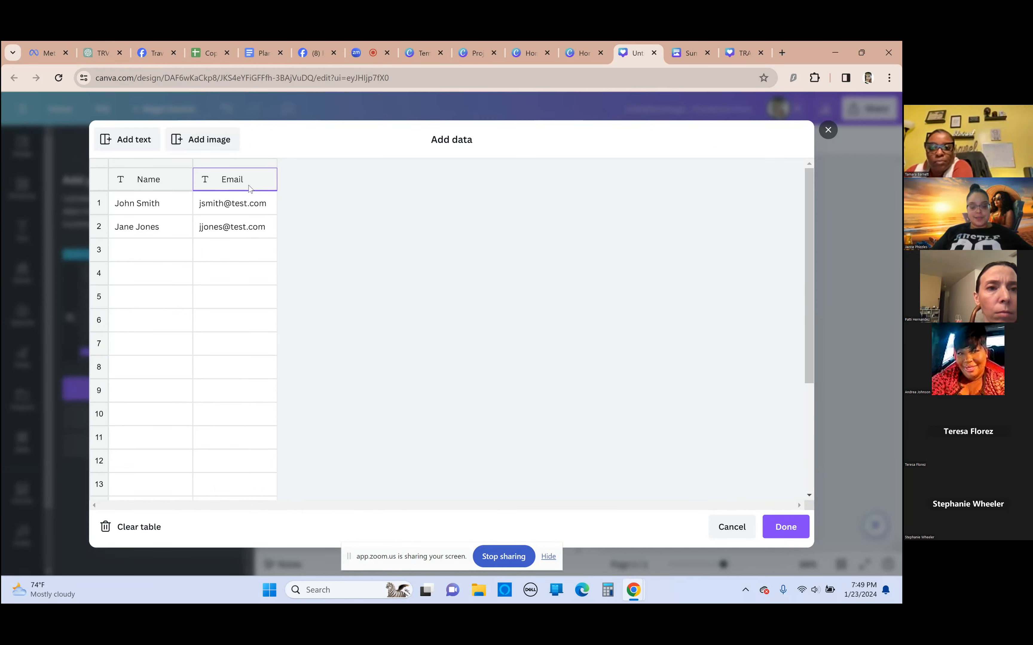
pyautogui.press('BackSpace')
pyautogui.press('BackSpace')
pyautogui.press('BackSpace')
pyautogui.press('BackSpace')
pyautogui.press('BackSpace')
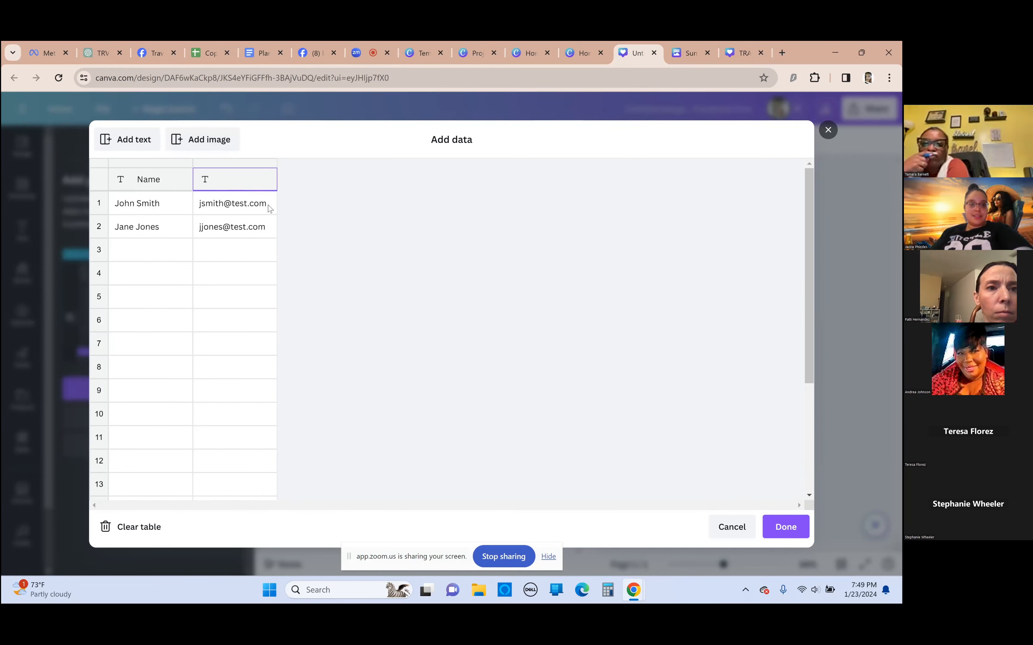
pyautogui.click(255, 208)
pyautogui.rightClick(255, 208)
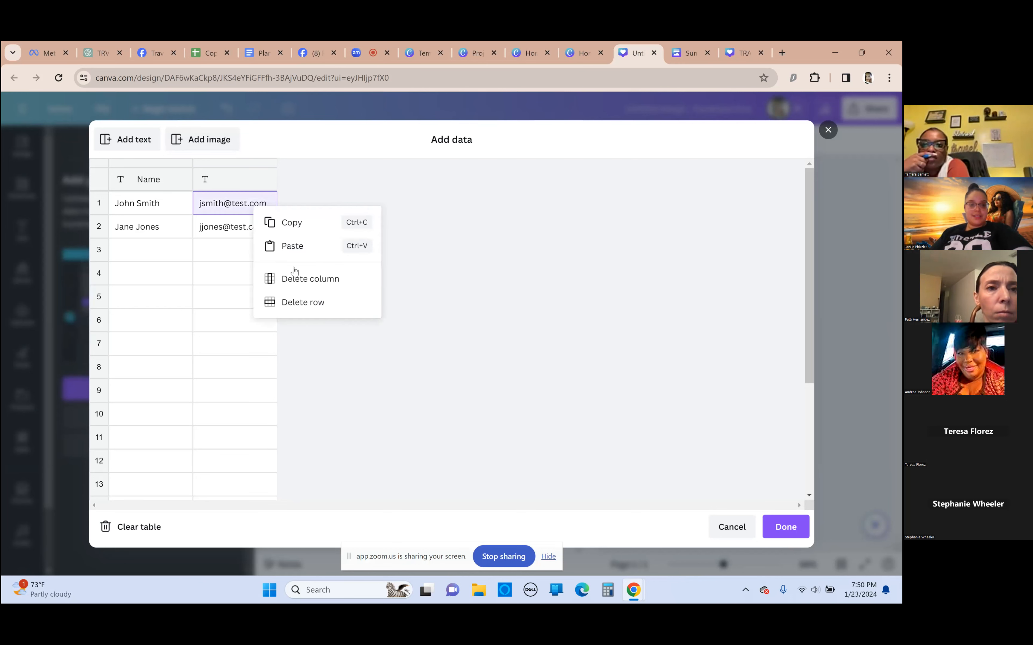
pyautogui.click(311, 279)
# Clear the remaining sample data from the table and add a second text column
pyautogui.click(173, 210)
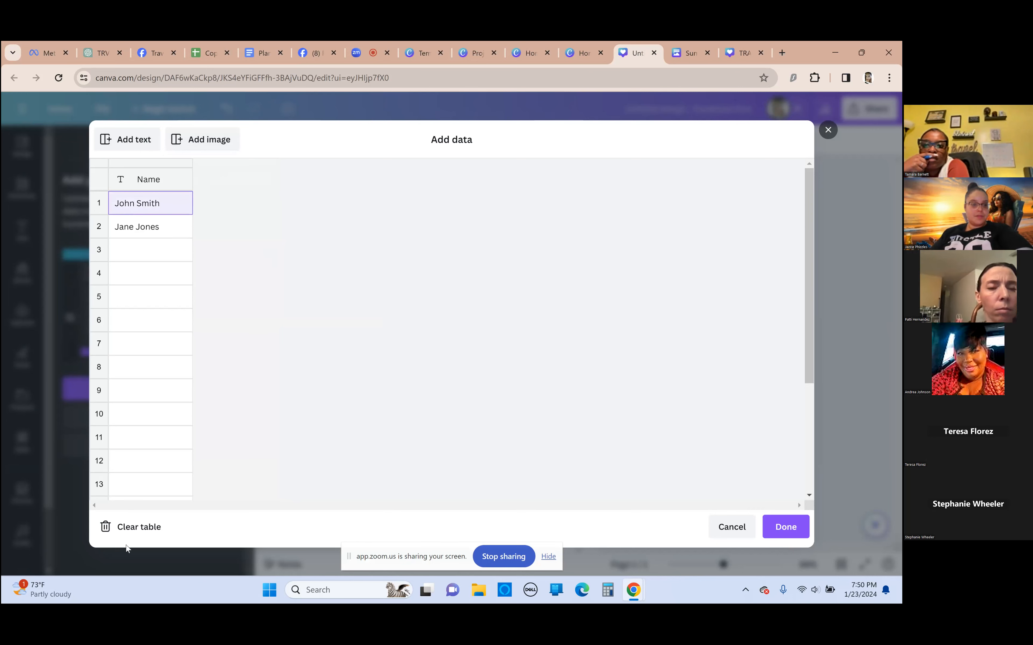
pyautogui.click(128, 529)
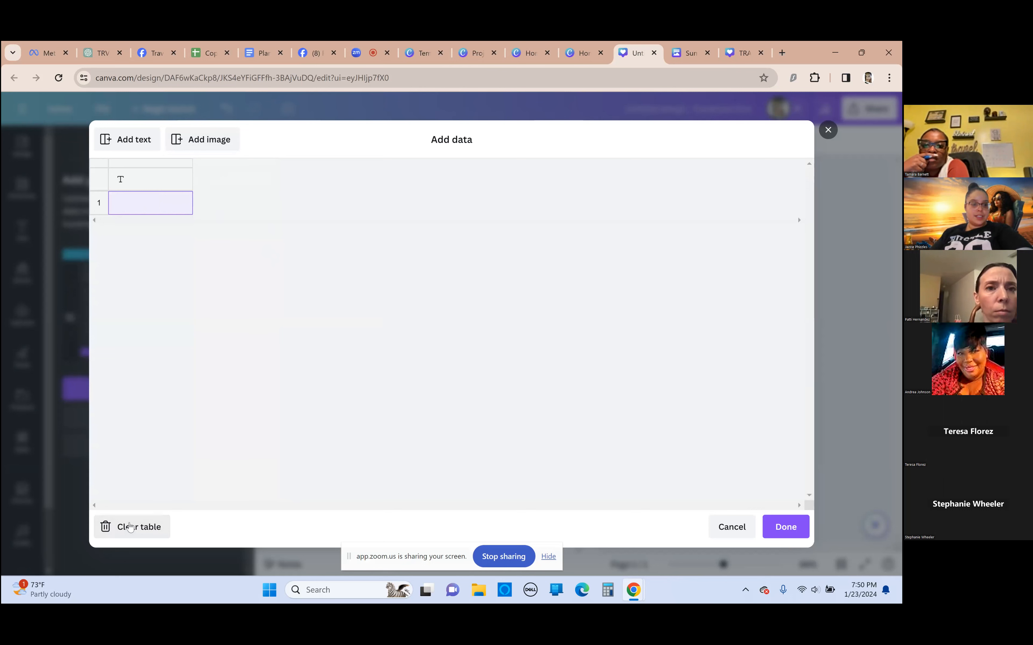
pyautogui.rightClick(137, 208)
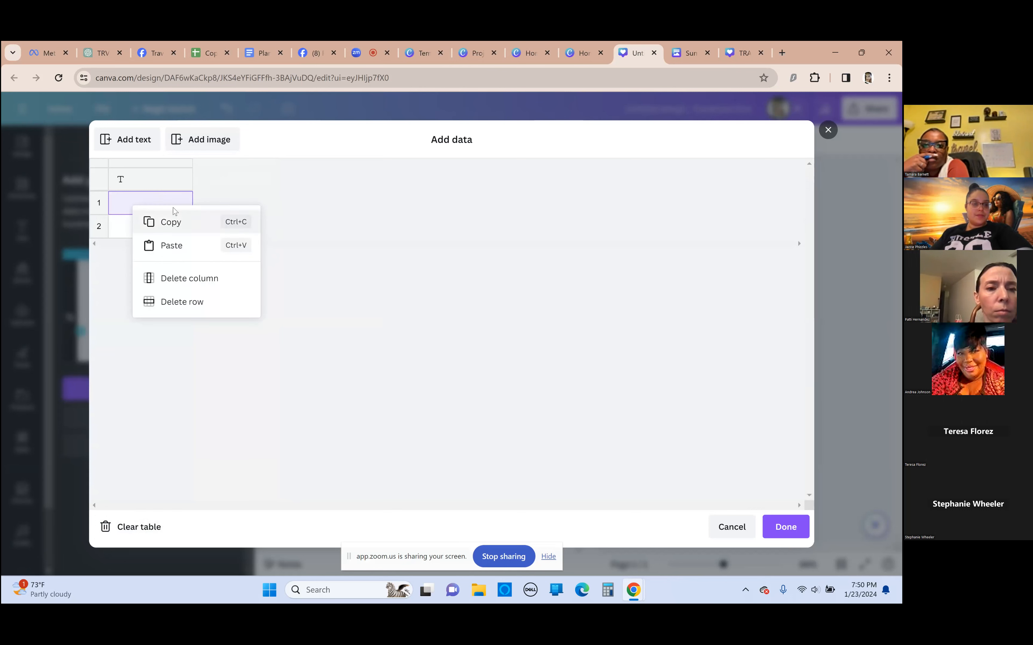
pyautogui.click(128, 141)
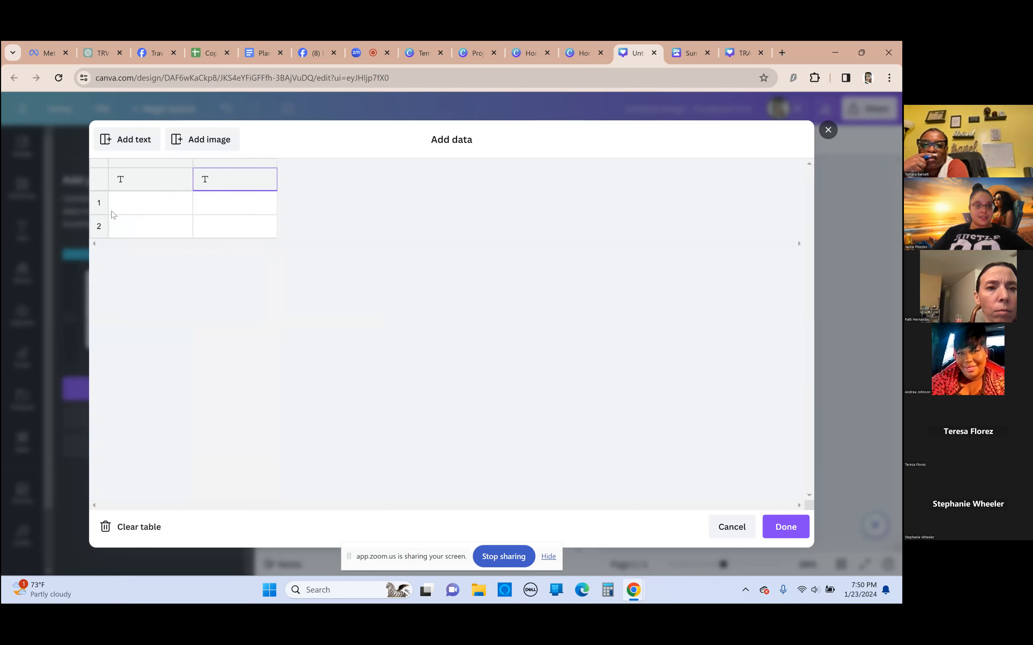
# Paste the copied travel tips into the first text column of the bulk data table and finish the data entry
pyautogui.click(141, 211)
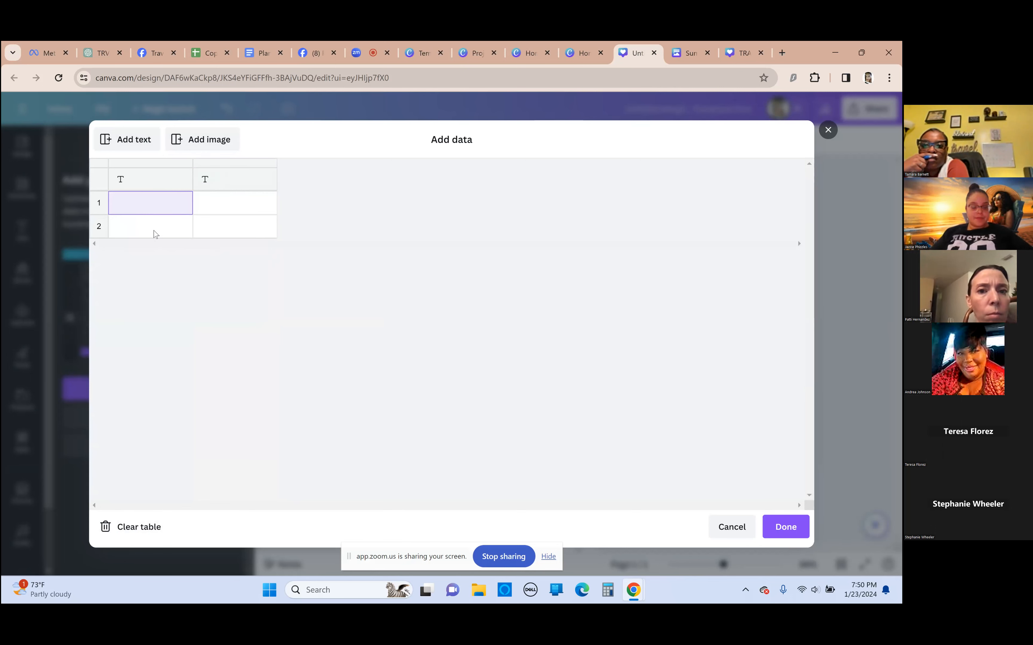
pyautogui.rightClick(153, 207)
pyautogui.hotkey('ctrl', 'v')
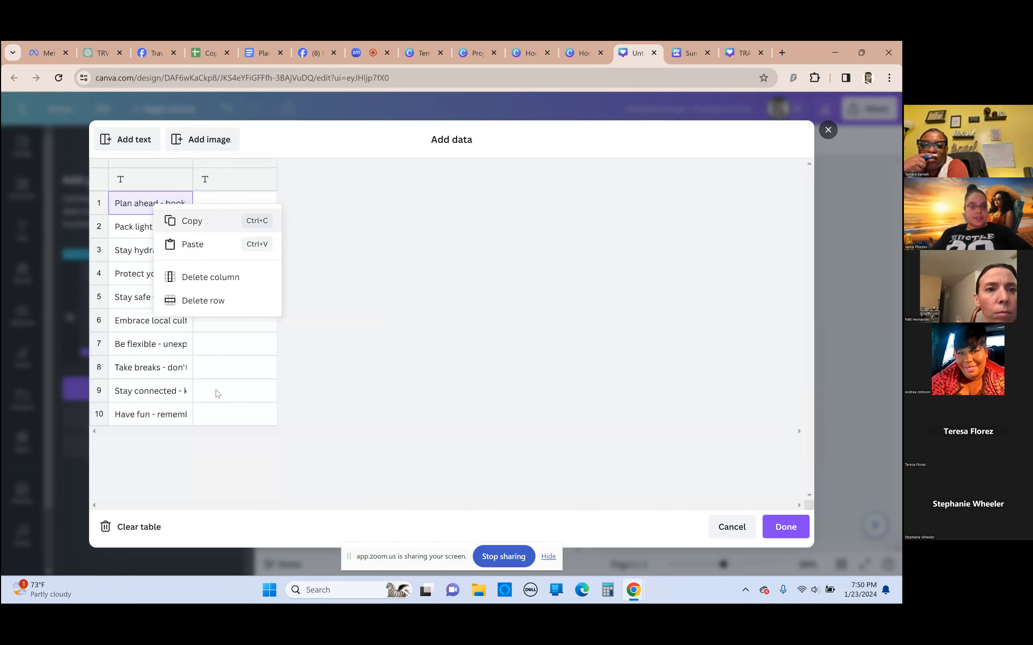
pyautogui.click(390, 326)
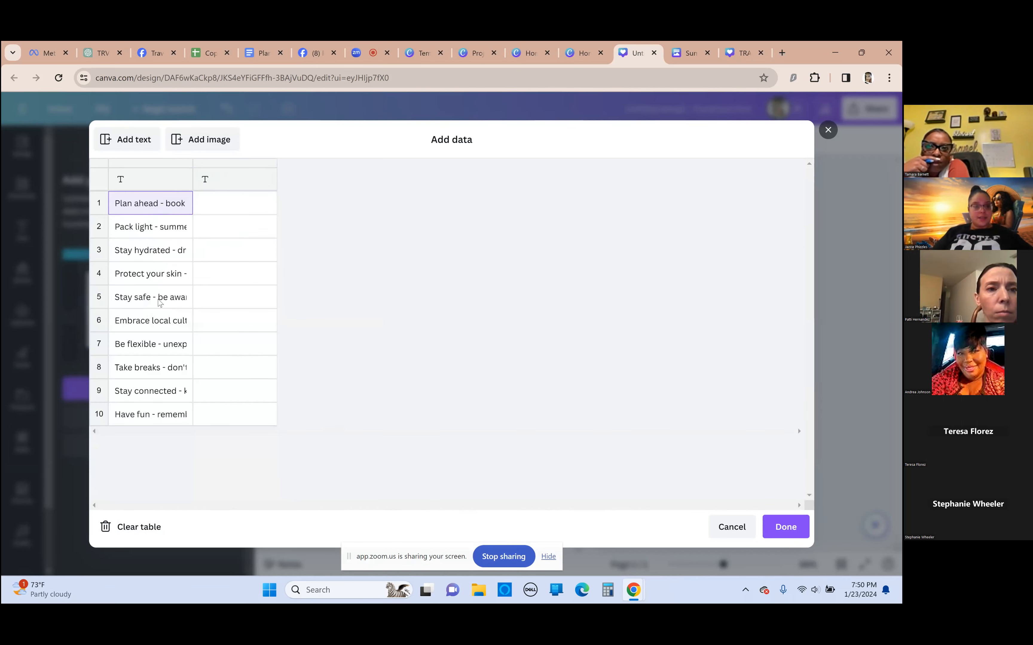
pyautogui.click(785, 528)
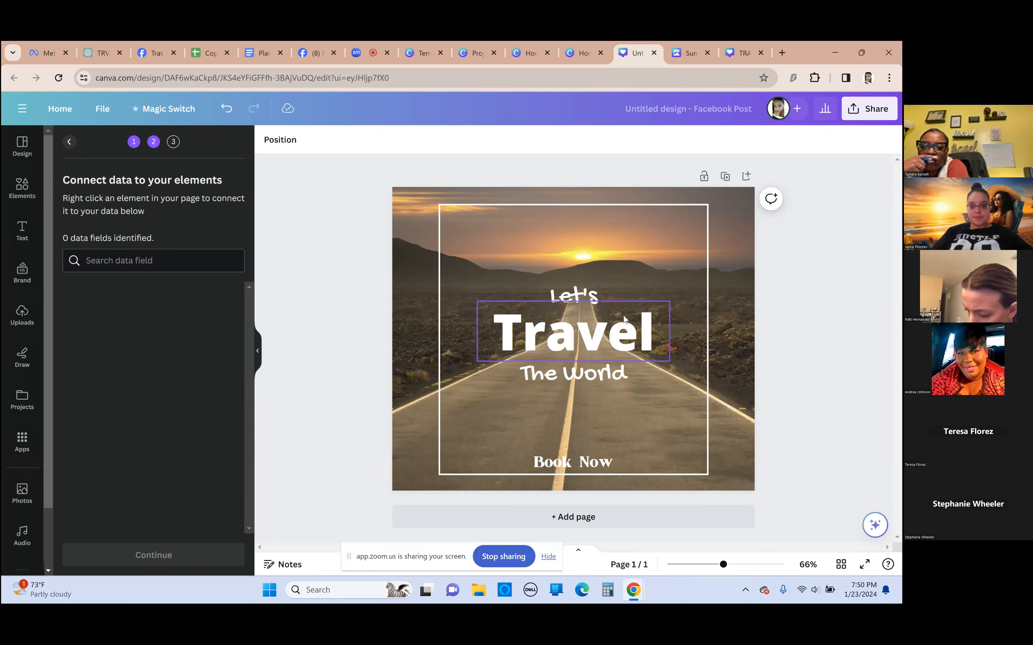
# Check the "Let's" text's context options and Magic Write choices for a way to connect data
pyautogui.click(589, 295)
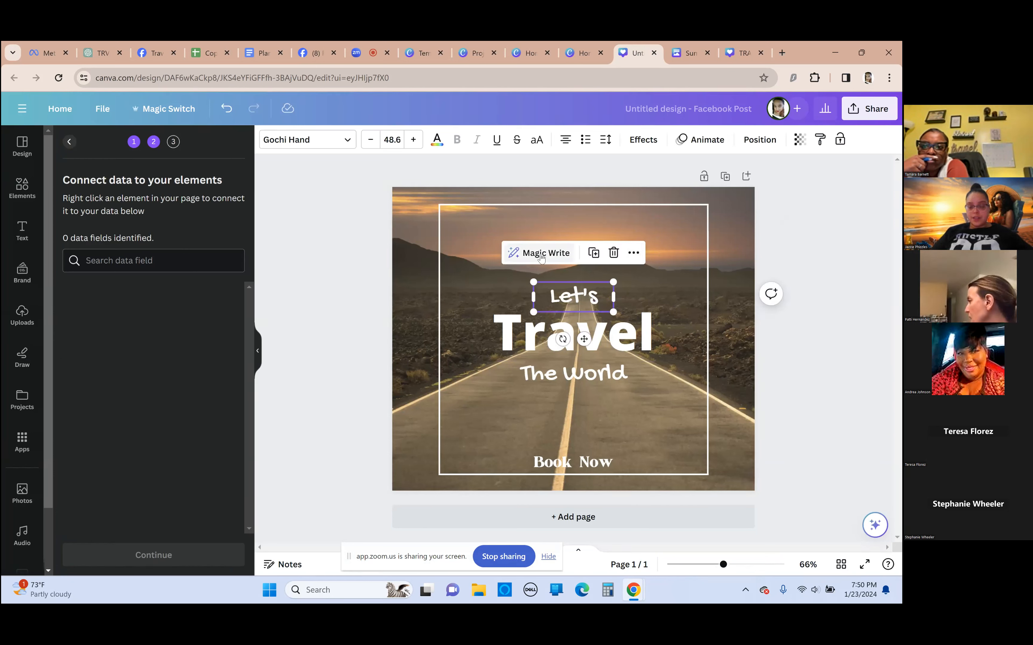
pyautogui.rightClick(568, 295)
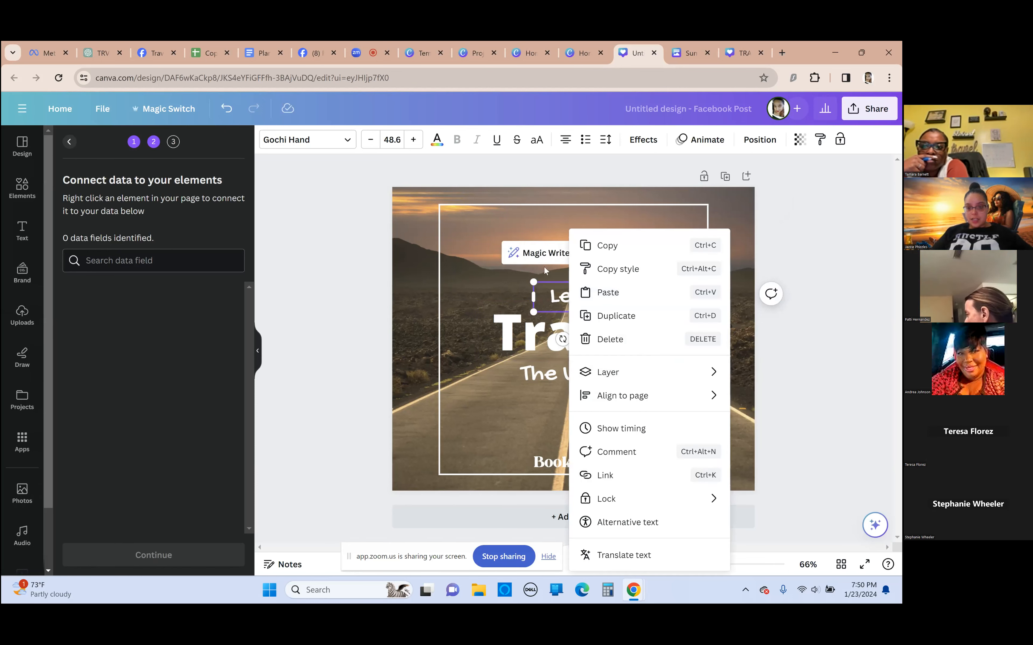
pyautogui.click(538, 259)
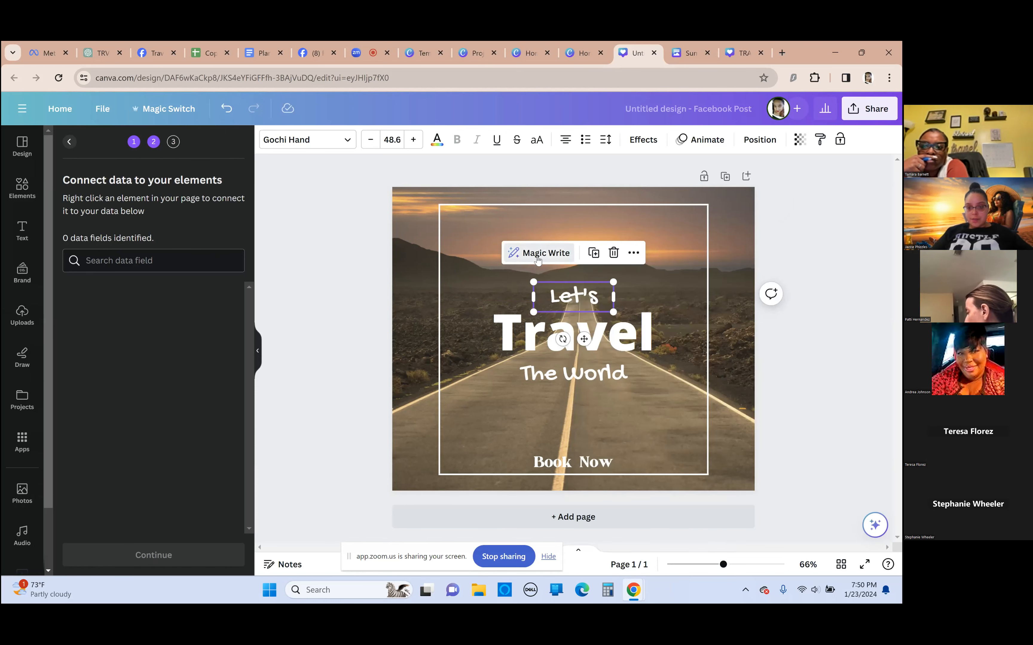
pyautogui.click(518, 254)
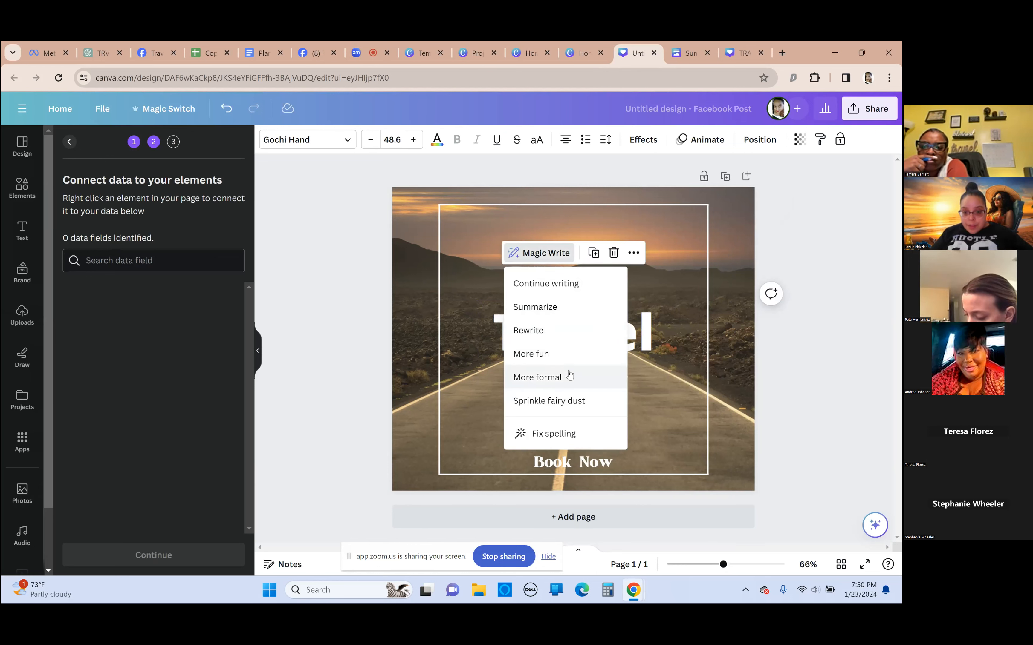
pyautogui.click(55, 348)
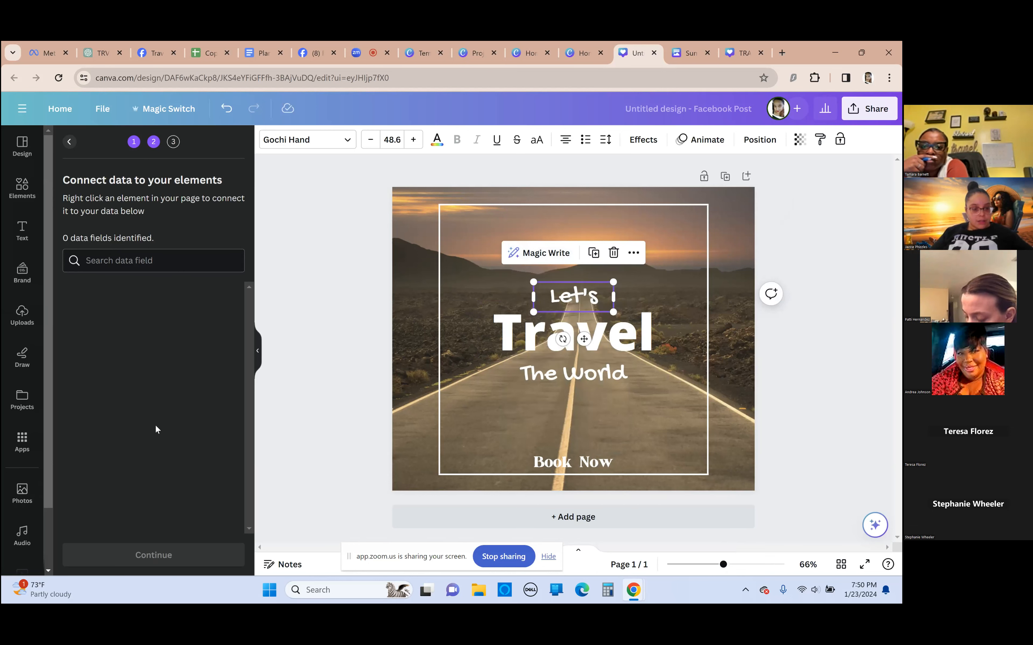
# Return to manual data entry and delete the empty text columns, keeping only the travel tips column
pyautogui.click(70, 142)
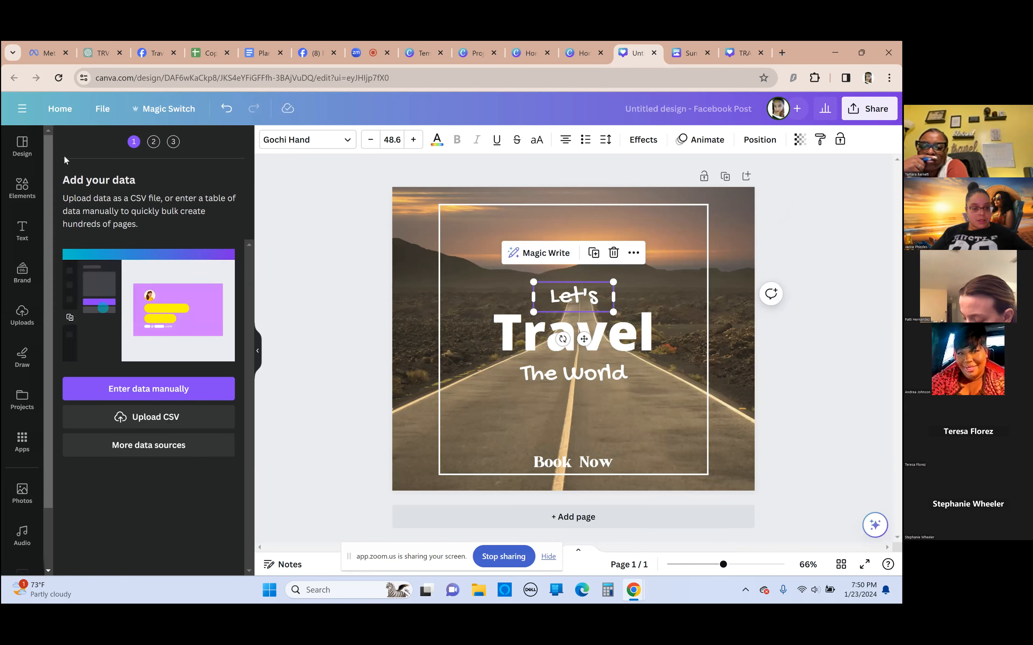
pyautogui.click(168, 396)
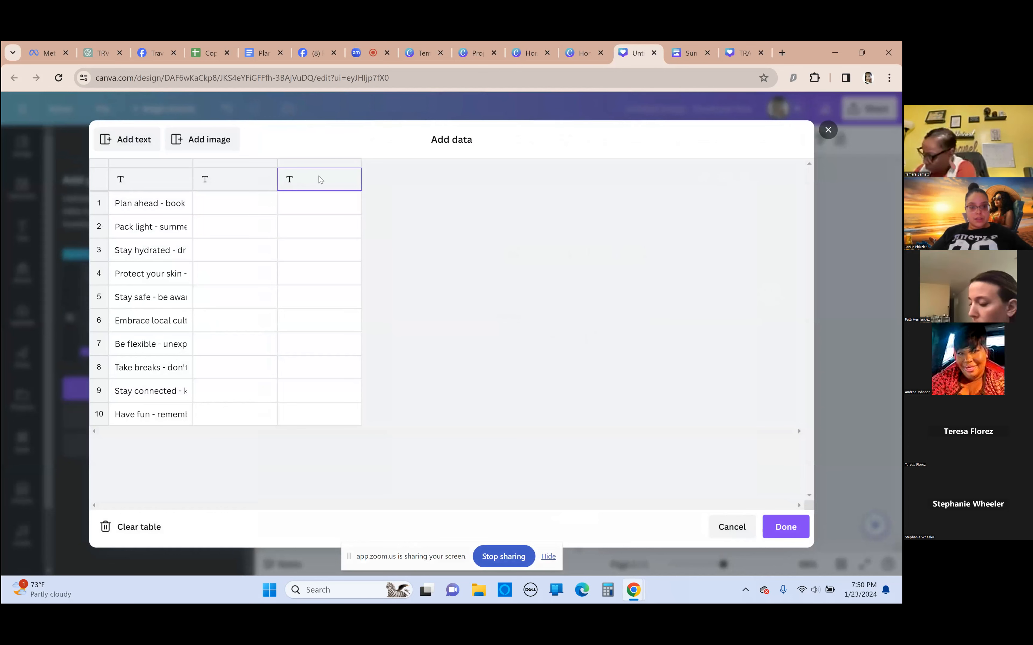
pyautogui.click(320, 331)
pyautogui.rightClick(325, 288)
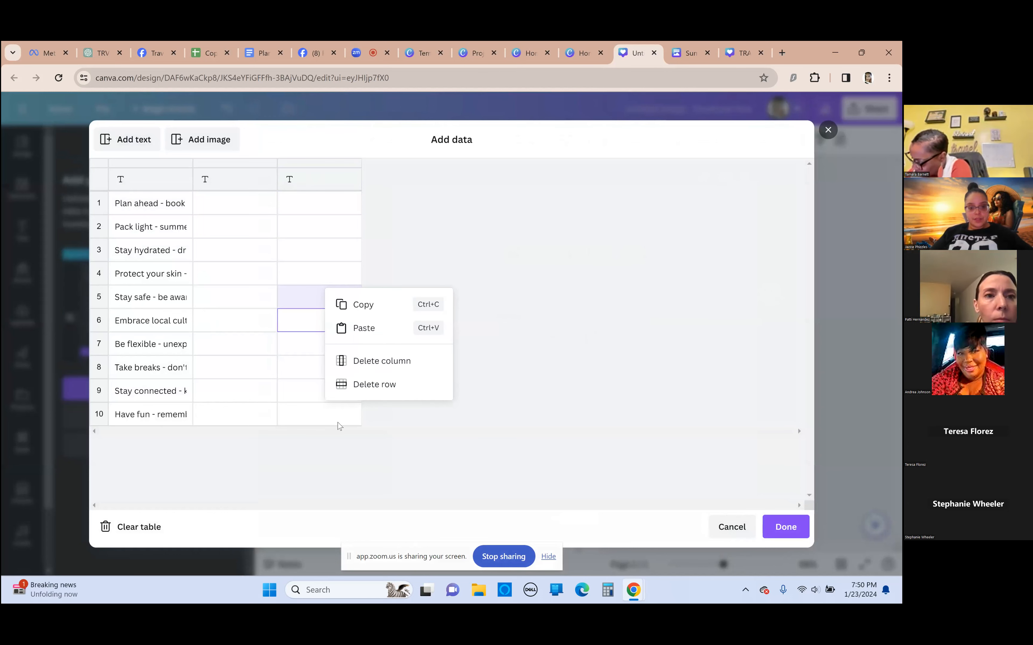
pyautogui.click(376, 360)
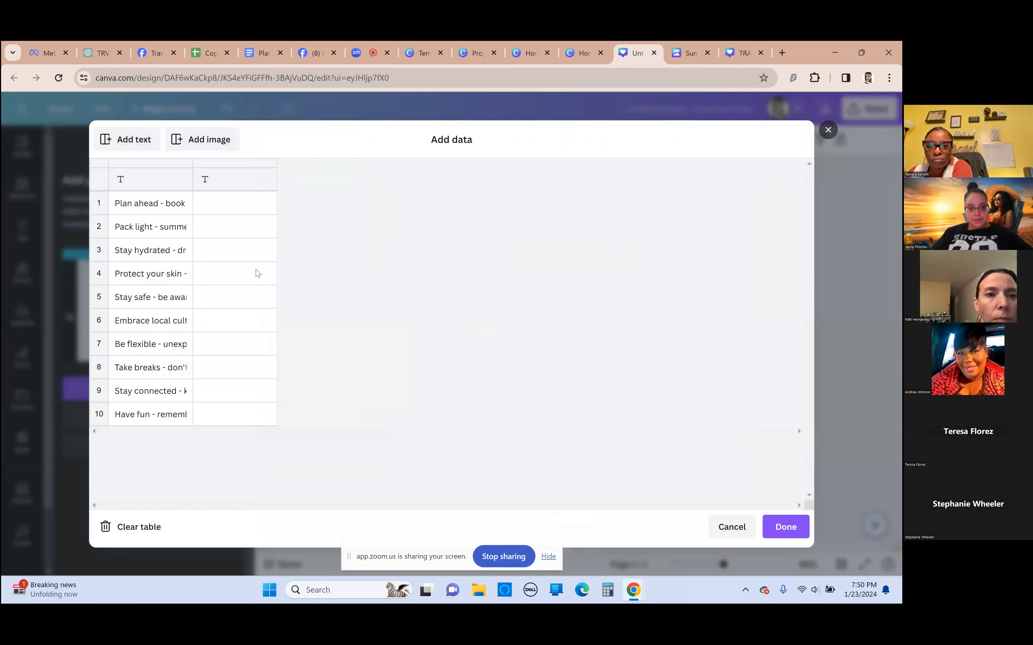
pyautogui.rightClick(256, 269)
pyautogui.click(302, 341)
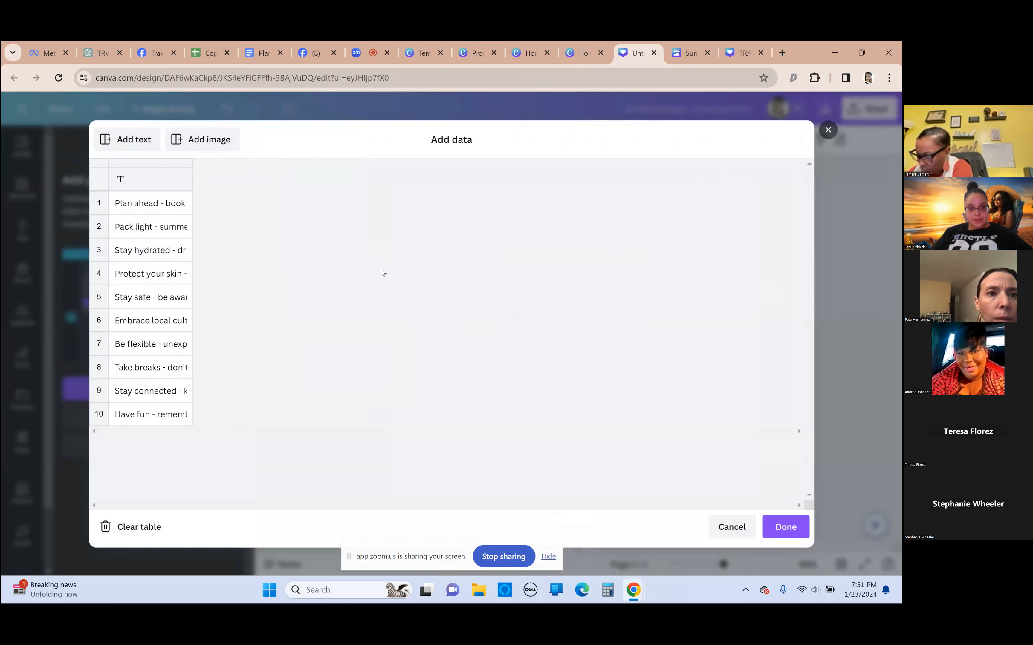
# Try adding an image column to the bulk data table, and delete that column again
pyautogui.click(214, 146)
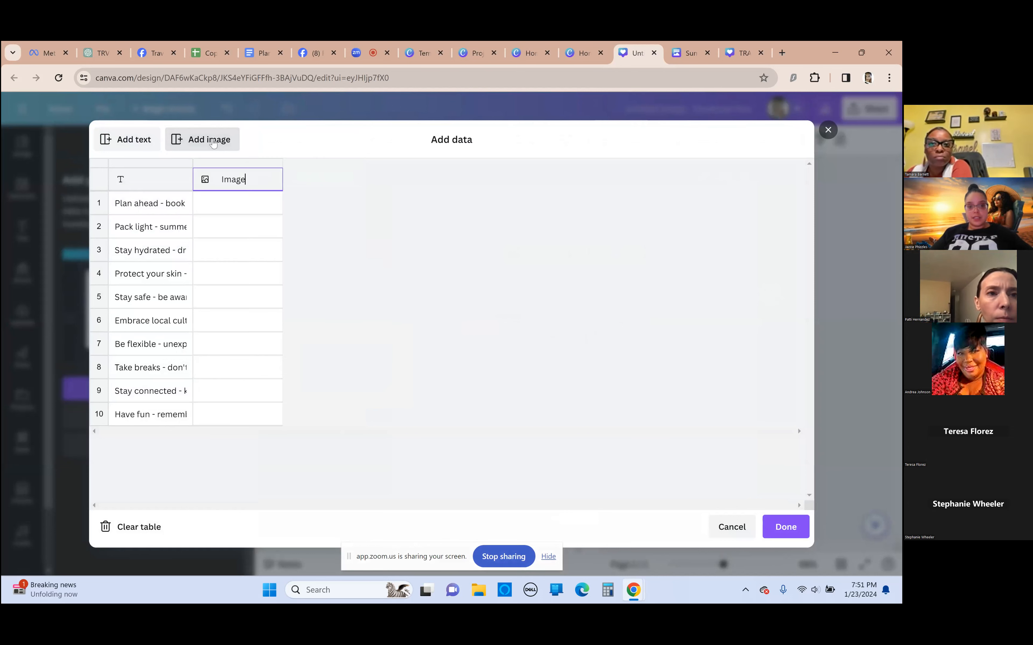
pyautogui.rightClick(251, 190)
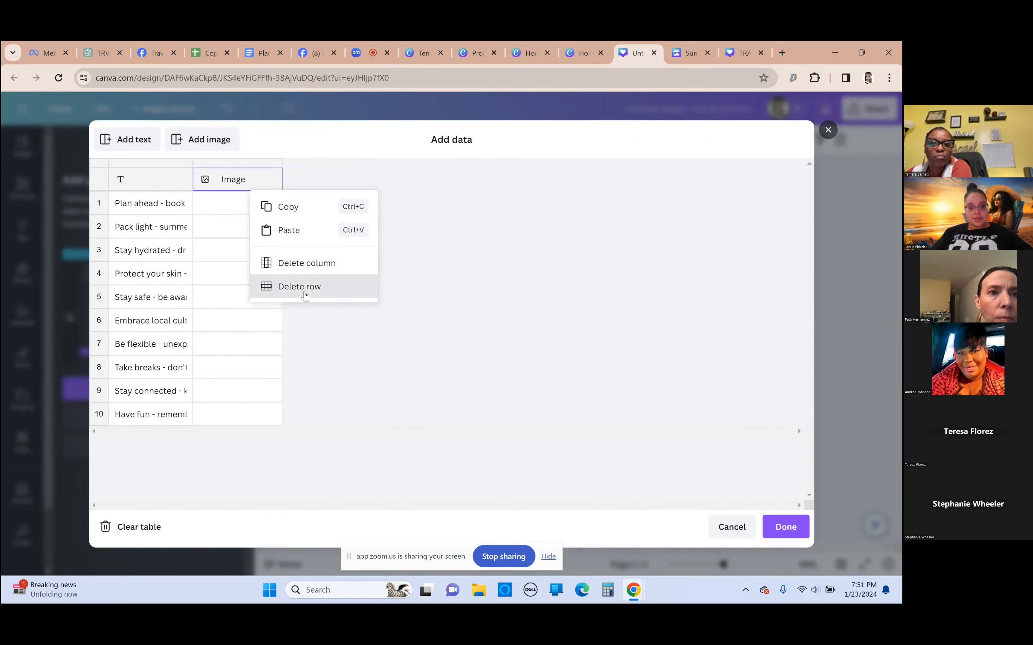
pyautogui.click(304, 293)
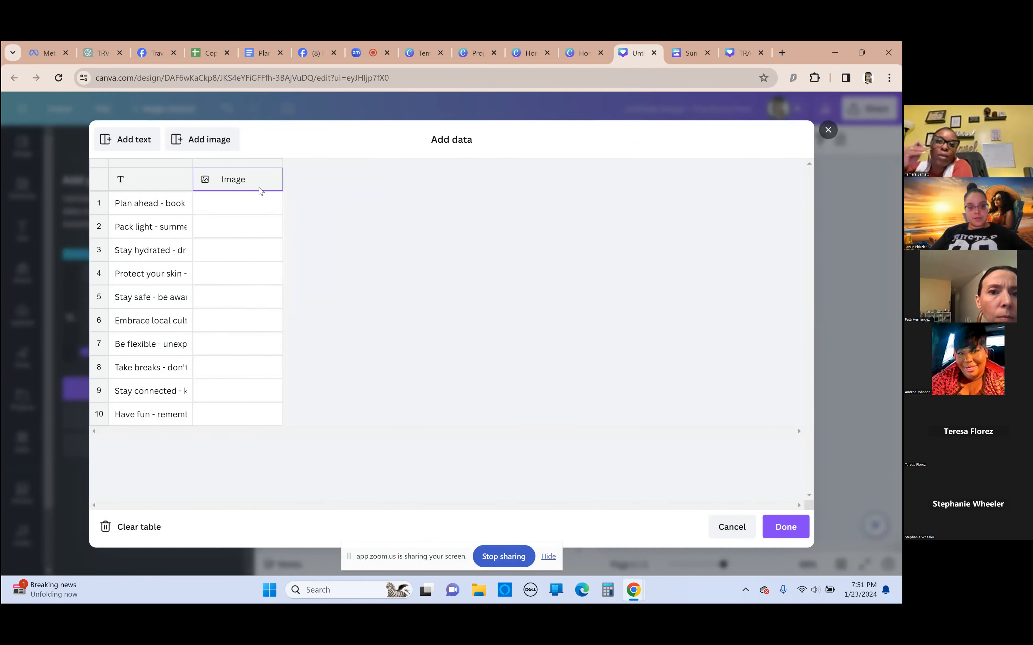
pyautogui.rightClick(258, 191)
pyautogui.click(299, 286)
pyautogui.rightClick(262, 171)
pyautogui.click(301, 258)
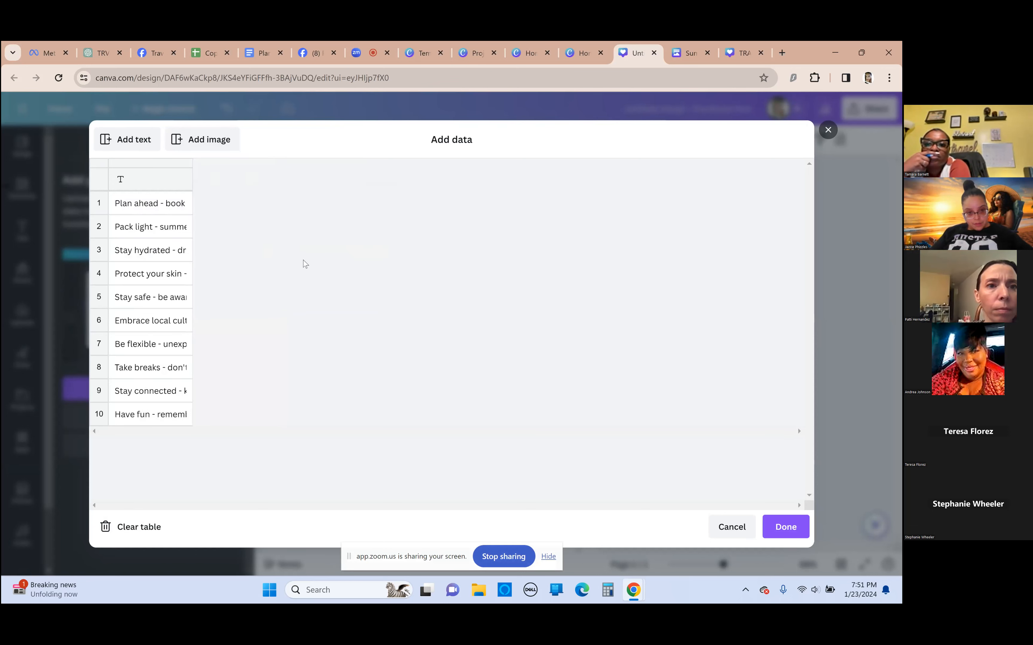
# Finish the data entry and look through the additional options and Magic Write choices for the "Let's Travel The World" texts
pyautogui.click(784, 528)
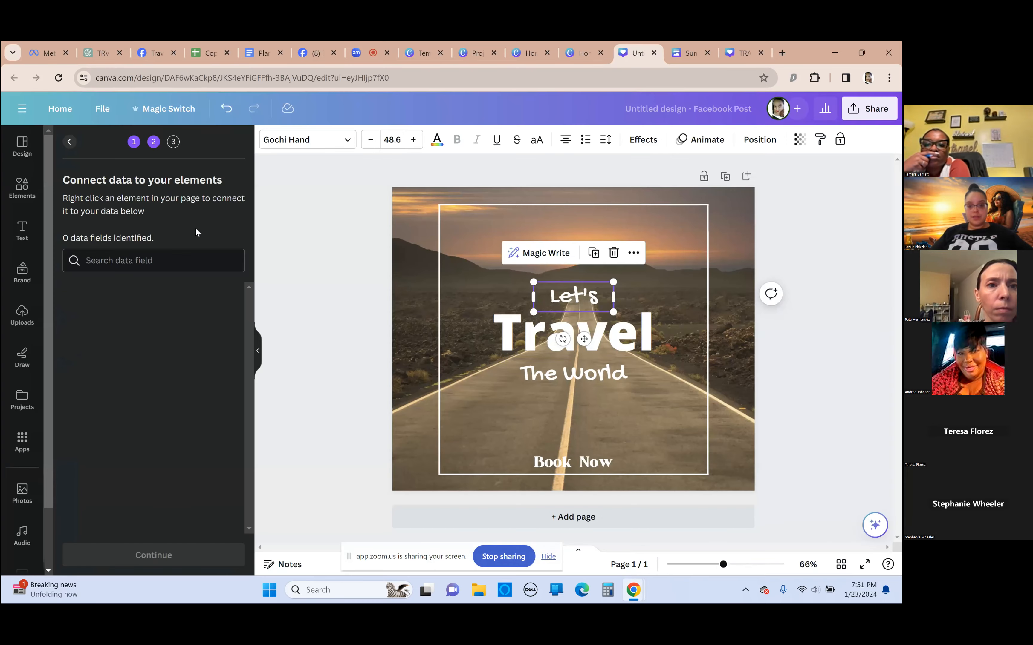
pyautogui.moveTo(656, 382); pyautogui.dragTo(534, 264)
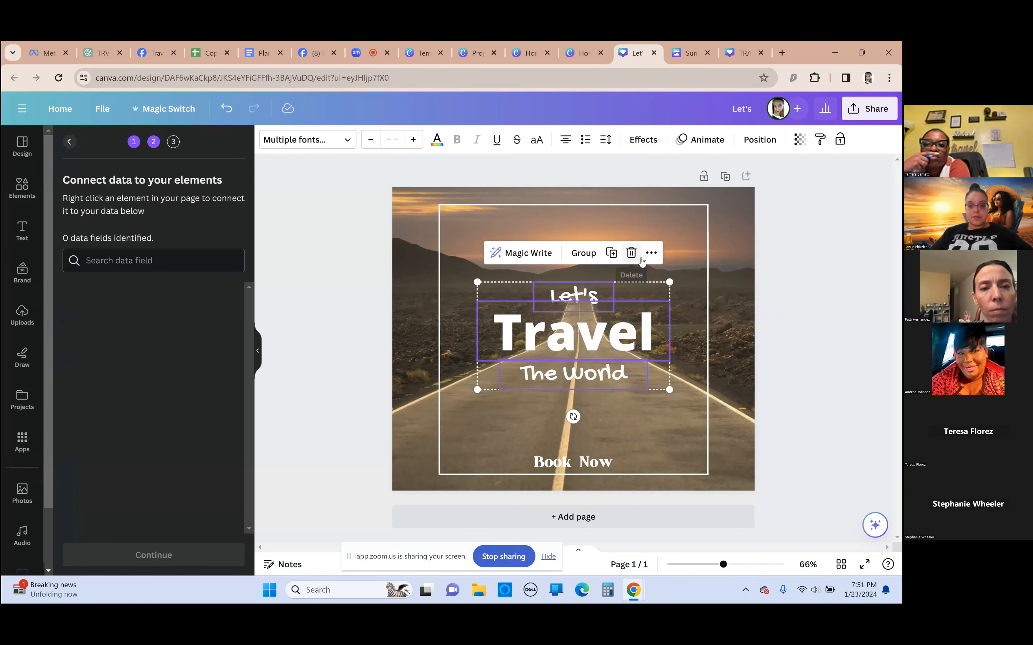
pyautogui.click(651, 252)
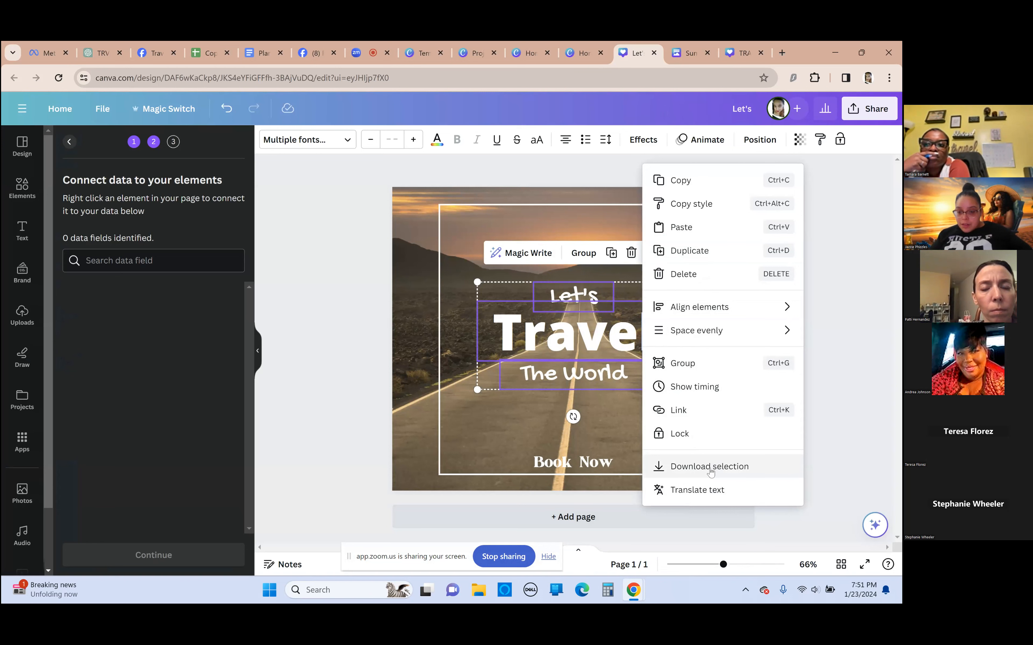
pyautogui.click(146, 442)
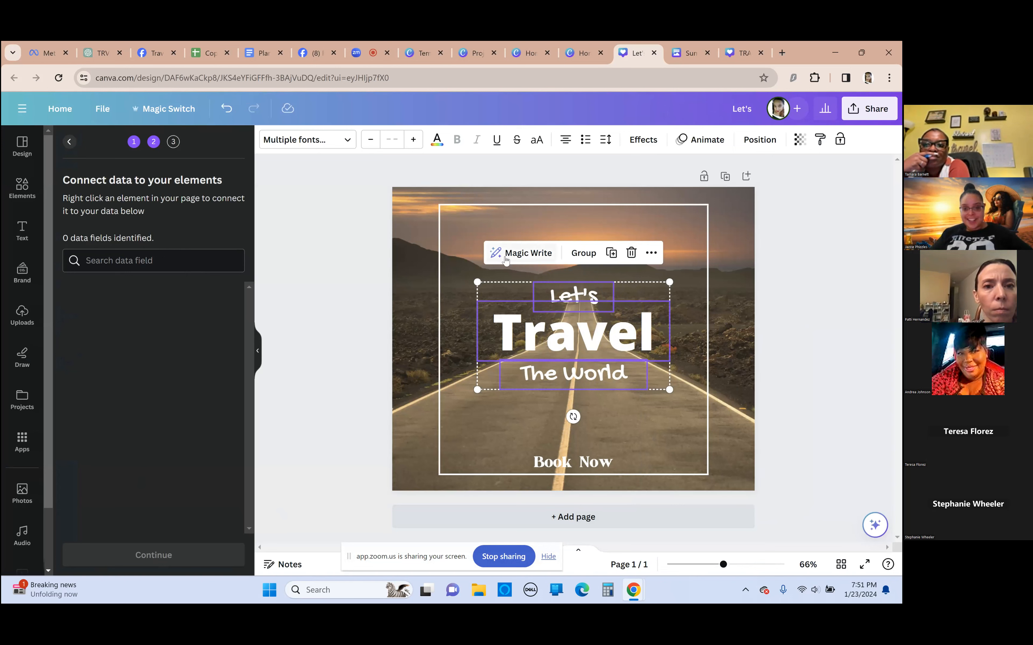
pyautogui.click(518, 255)
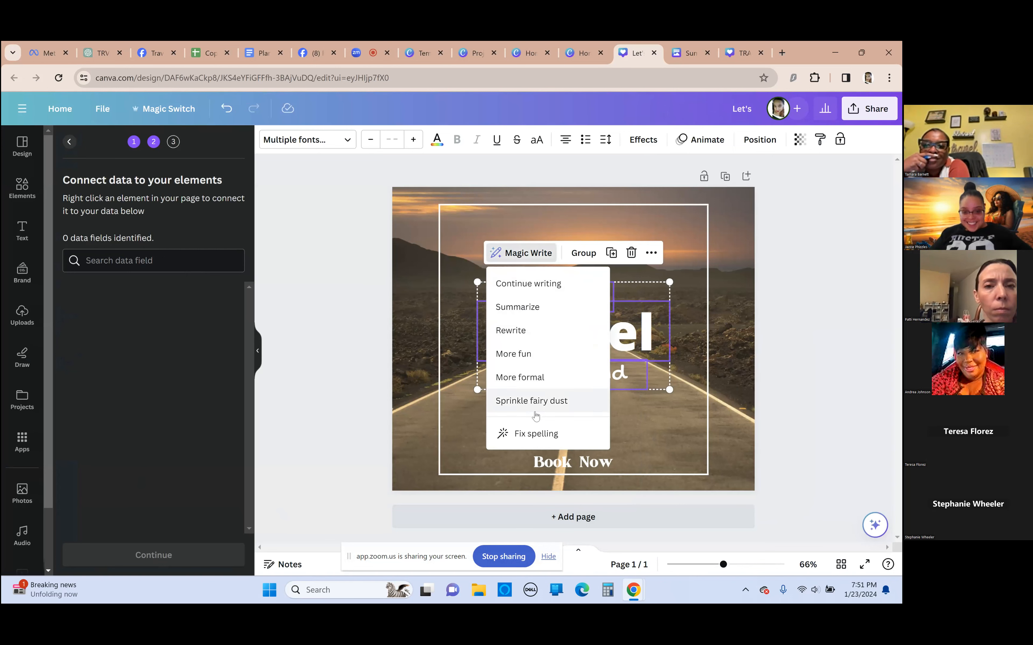
pyautogui.click(502, 394)
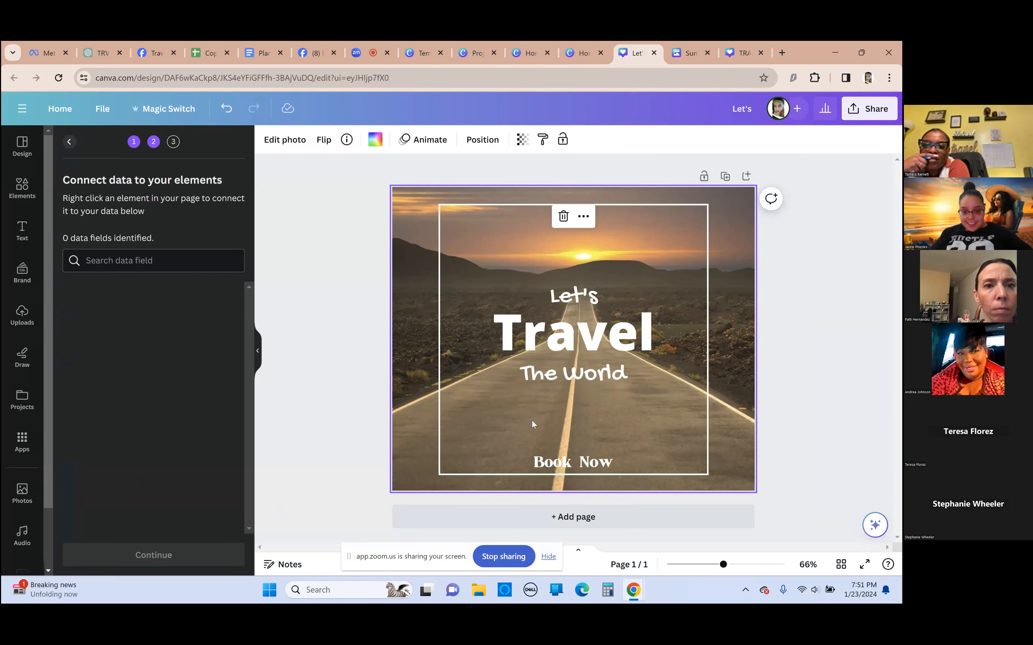
pyautogui.click(529, 331)
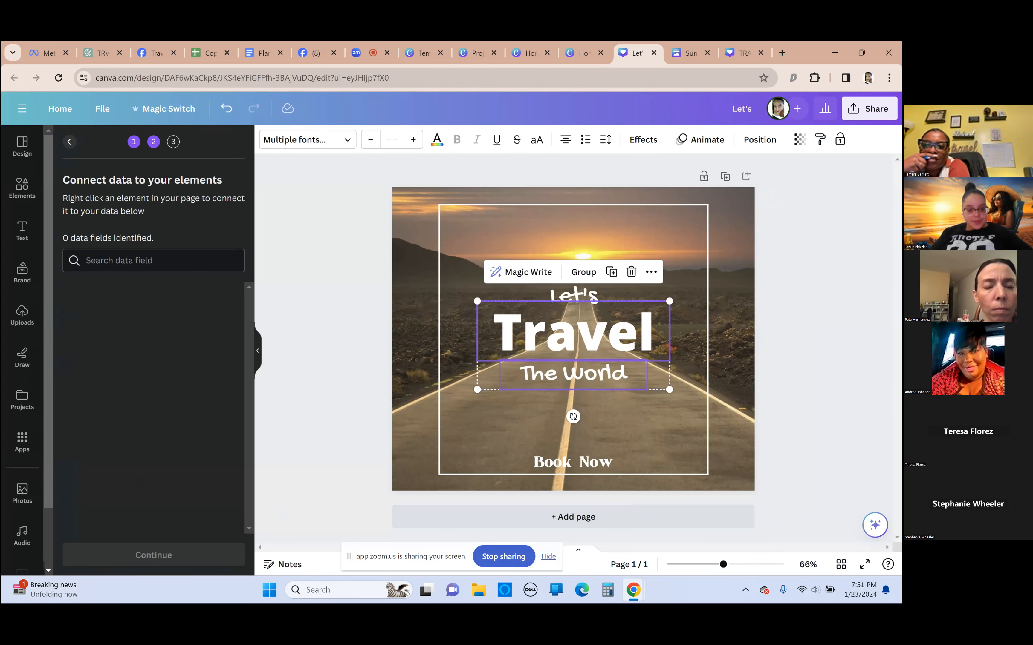
# Switch to Excel, dismiss the Microsoft 365 offers, try to start a new workbook and close Excel
pyautogui.click(270, 590)
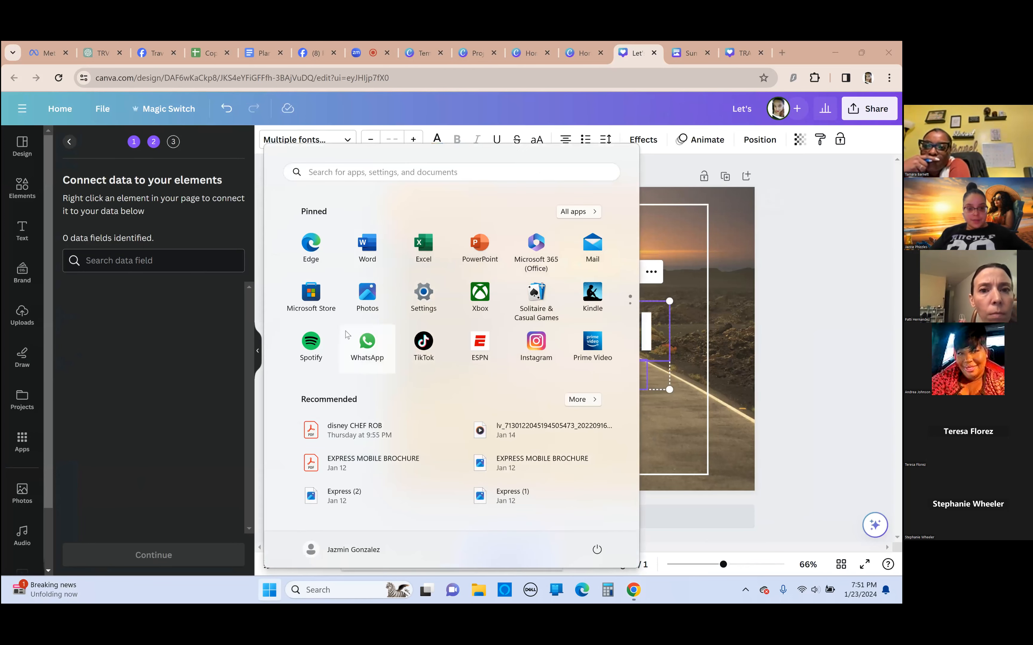
pyautogui.scroll(-1, 341, 341)
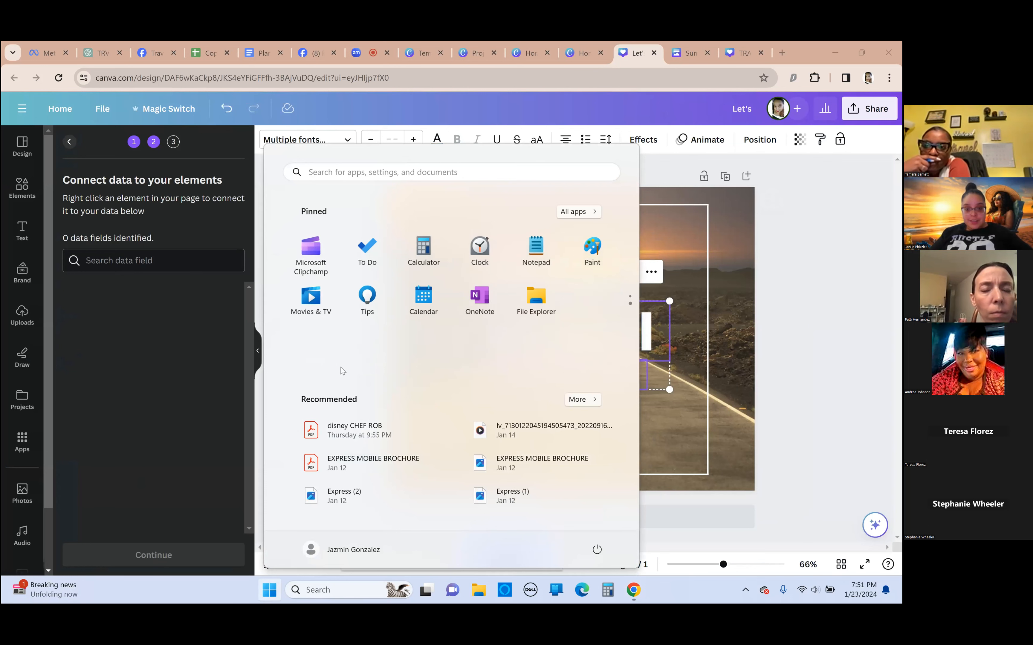
pyautogui.scroll(1, 427, 363)
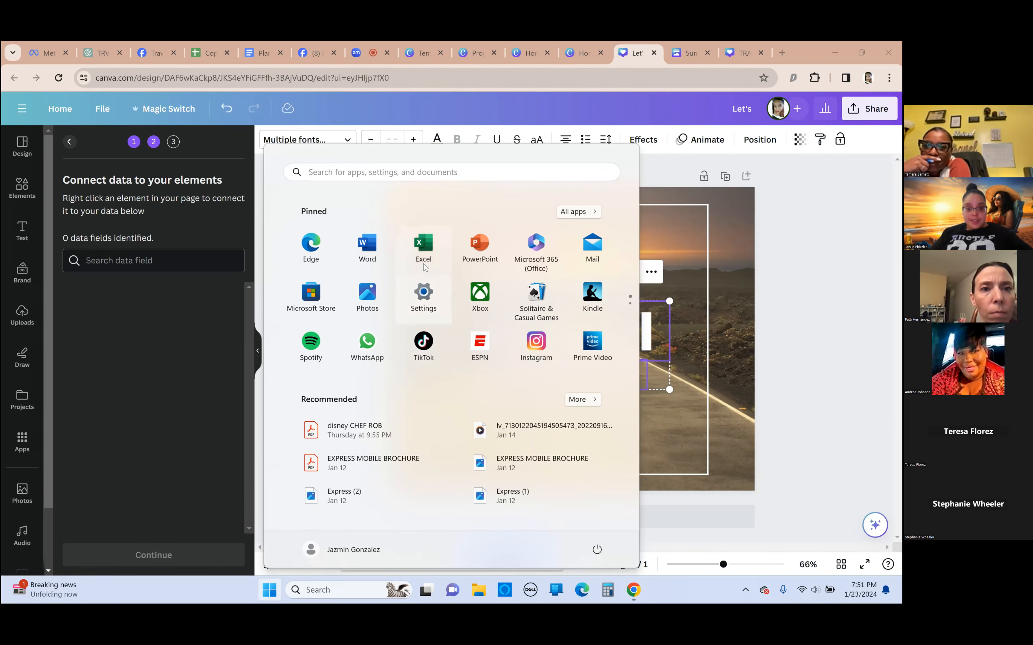
pyautogui.click(432, 248)
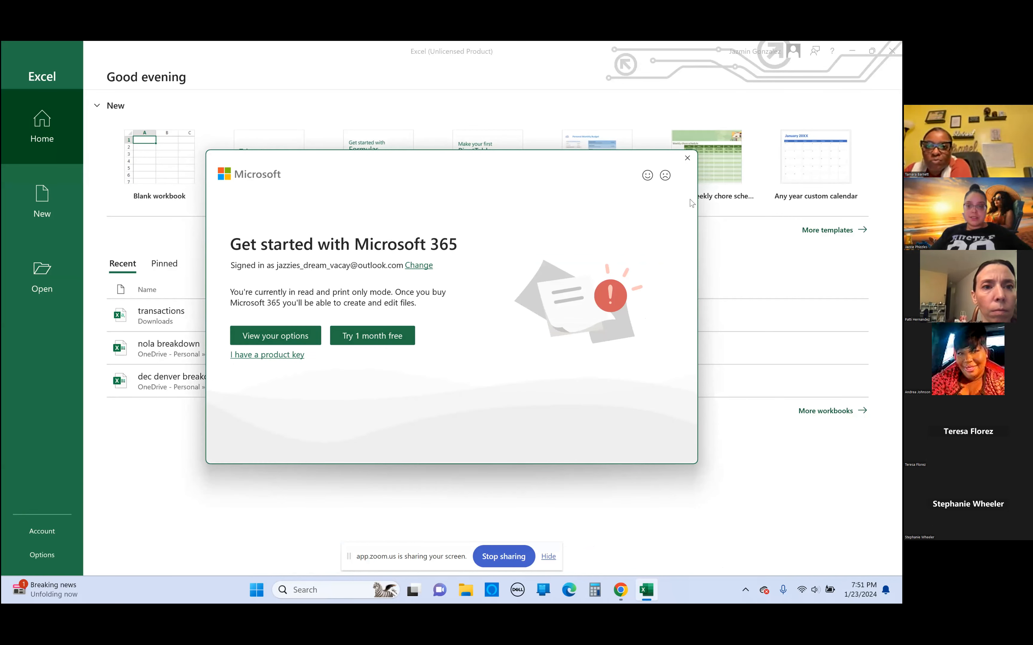
pyautogui.click(687, 159)
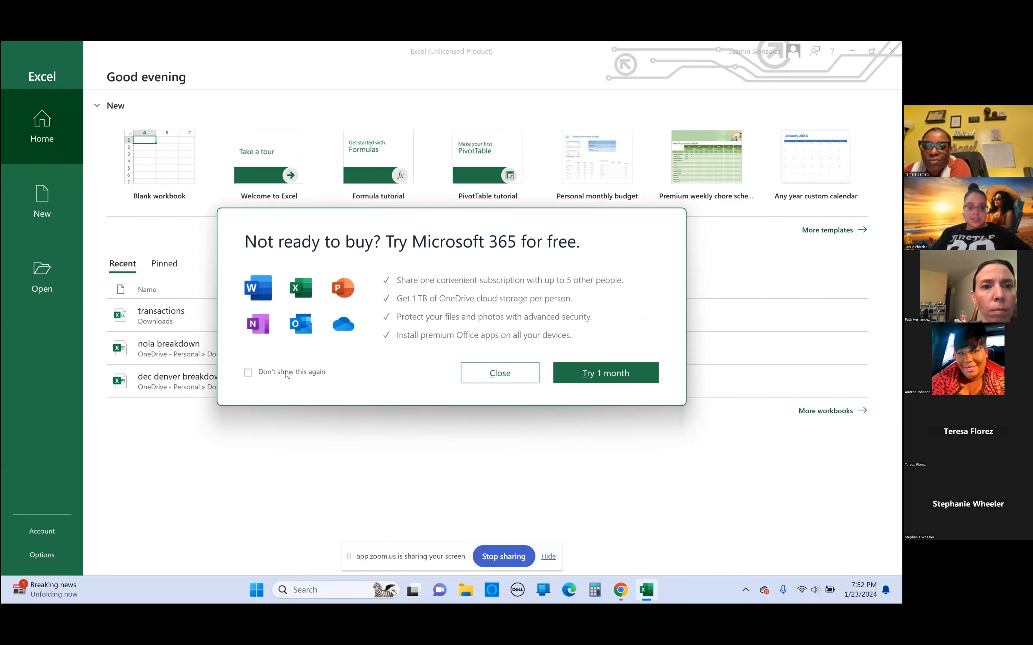
pyautogui.click(501, 374)
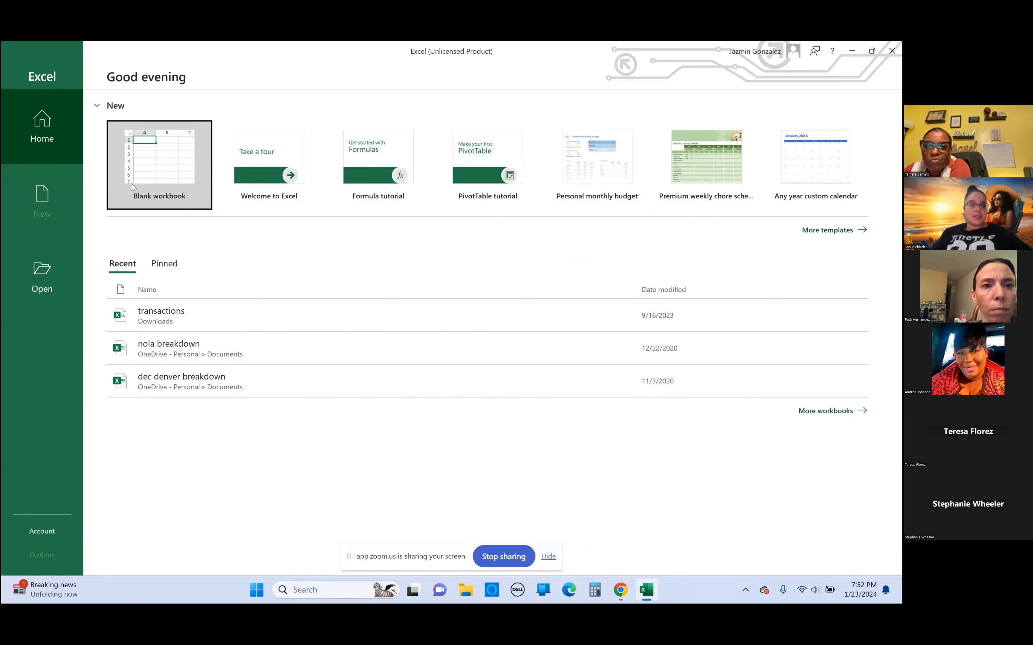
pyautogui.click(51, 208)
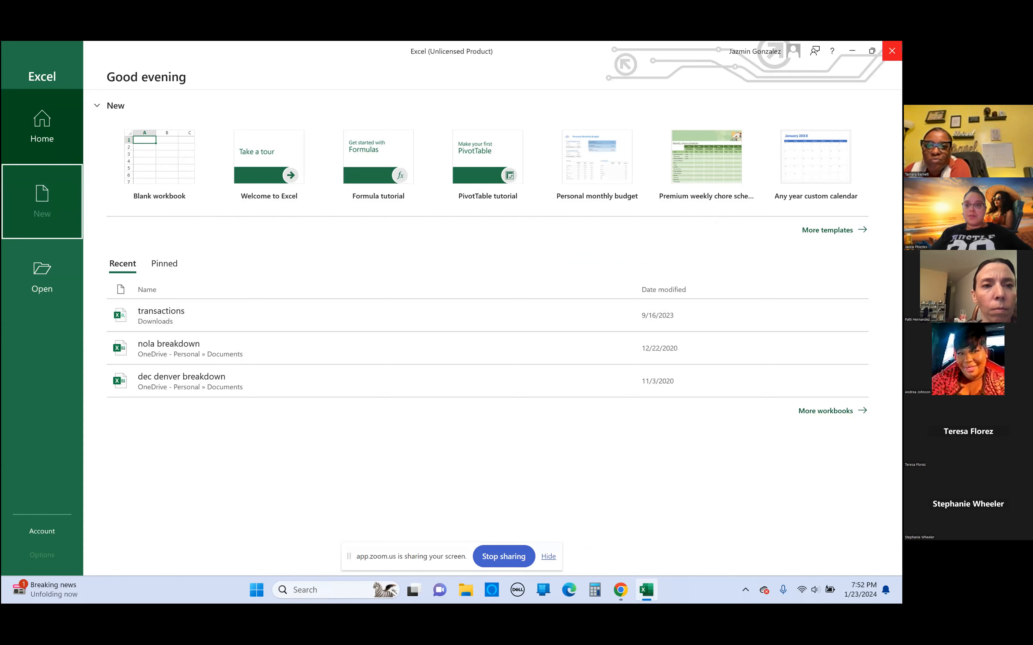
pyautogui.click(892, 51)
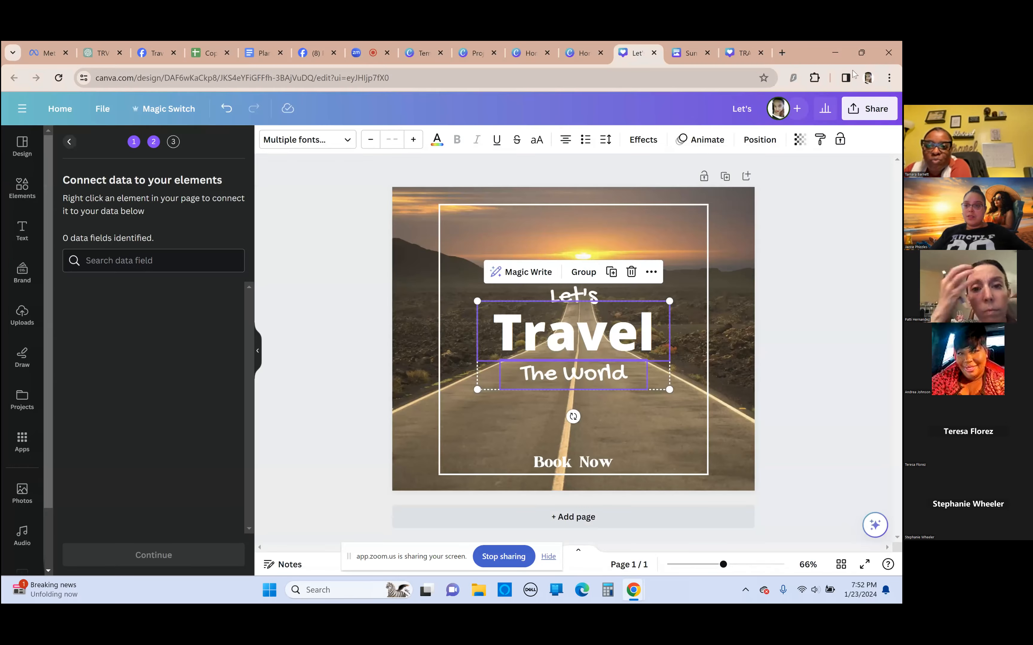
# Open Google Sheets in a new browser tab and create a blank spreadsheet
pyautogui.click(782, 53)
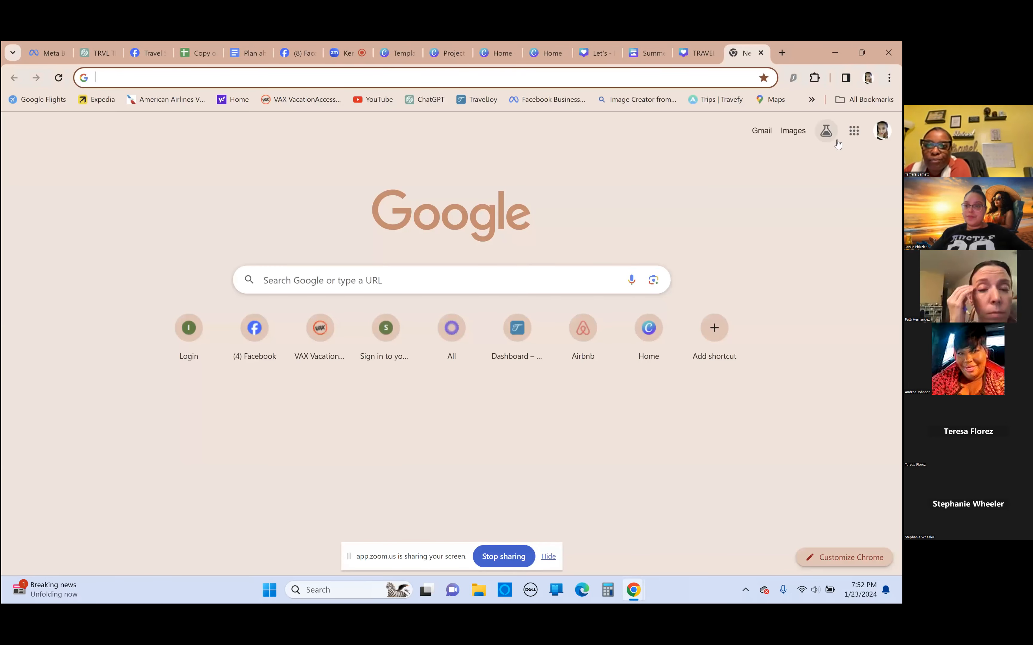
pyautogui.click(854, 130)
pyautogui.scroll(-3, 848, 266)
pyautogui.scroll(-6, 847, 266)
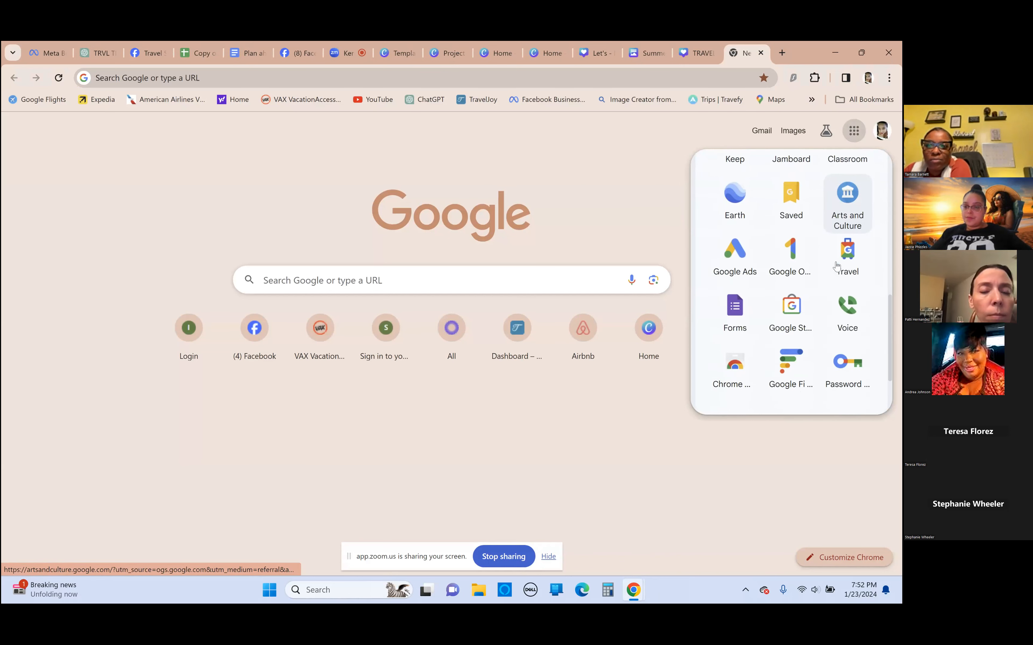
pyautogui.scroll(-2, 837, 267)
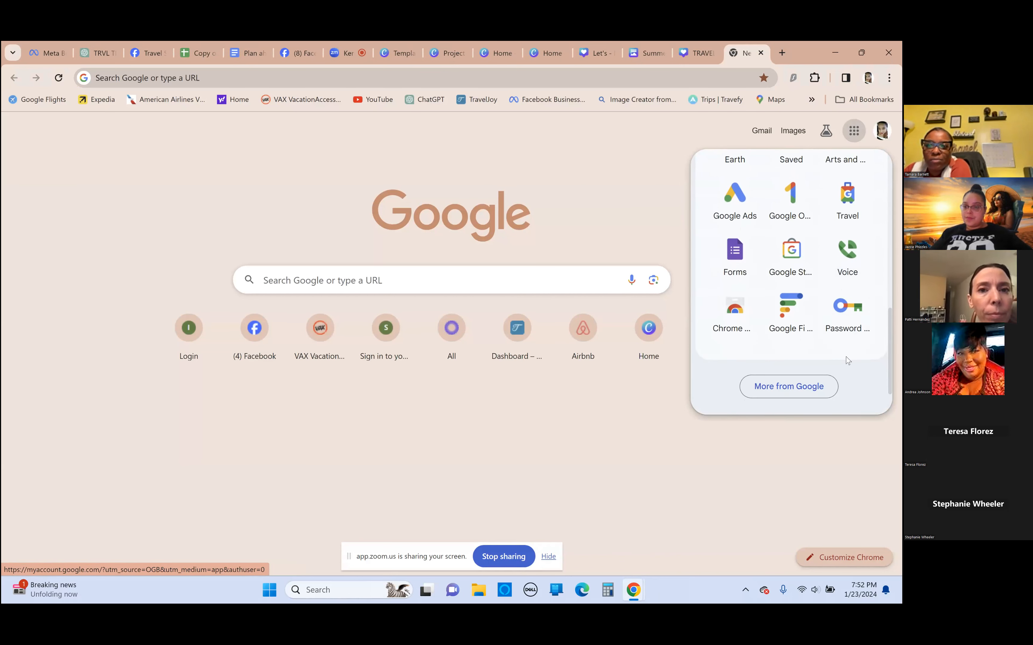
pyautogui.scroll(5, 848, 361)
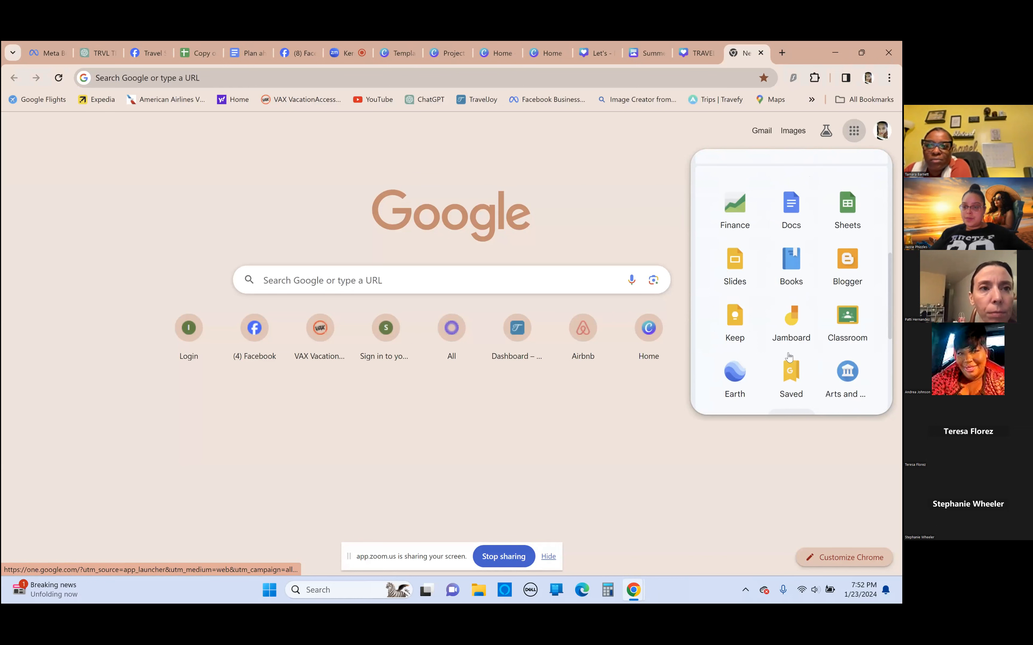
pyautogui.scroll(3, 836, 328)
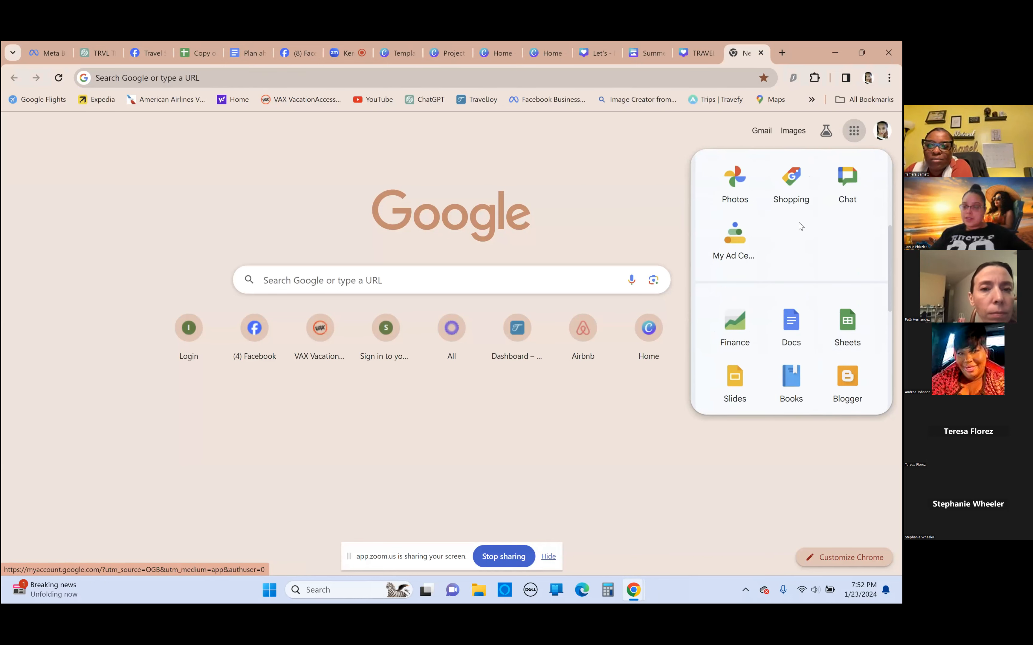
pyautogui.click(858, 326)
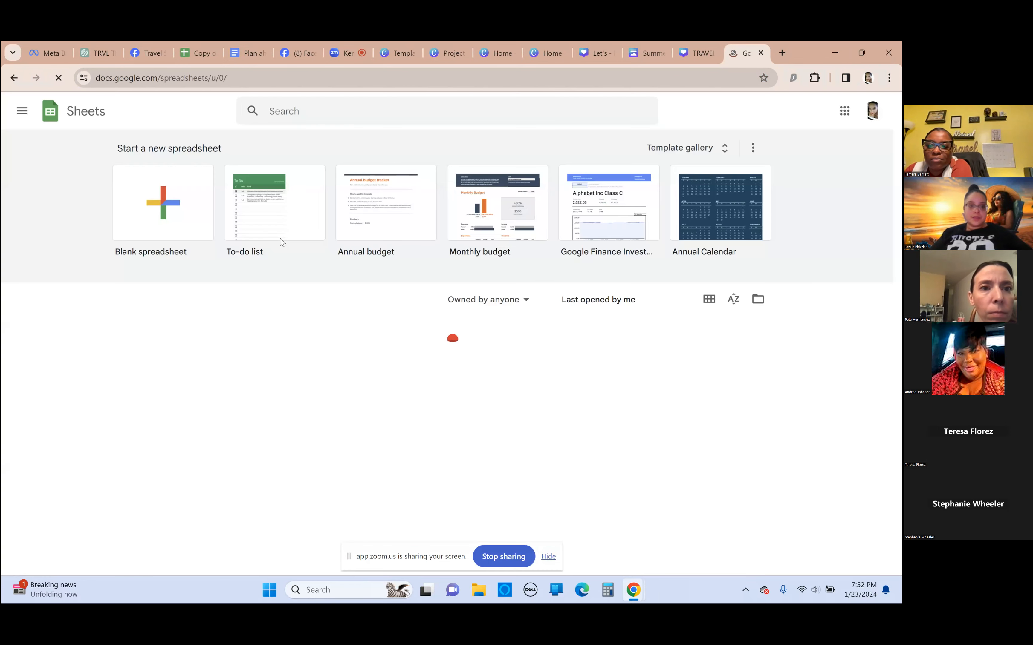
pyautogui.click(173, 213)
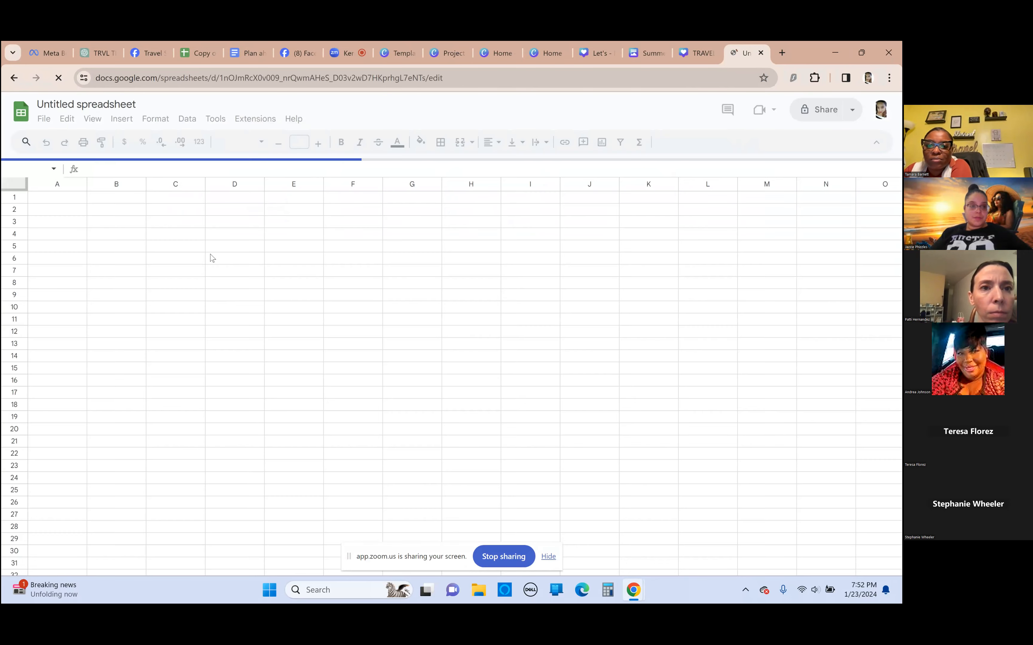
# Paste the copied travel tips into the blank spreadsheet, starting at cell D5
pyautogui.click(247, 251)
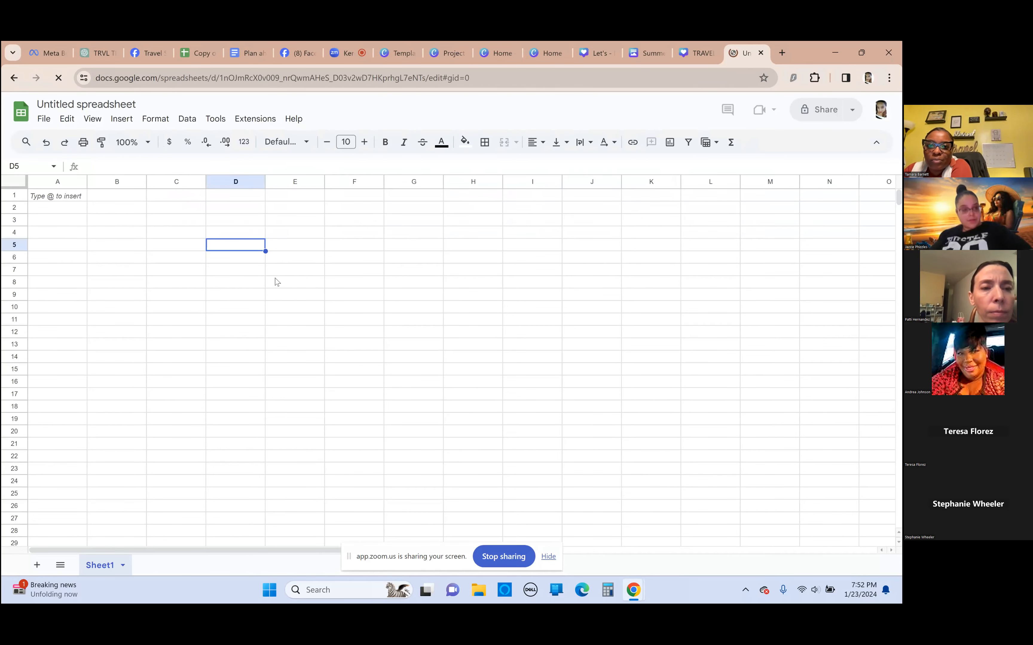
pyautogui.write("Plan ahead - book your accommodations and activities in advance to avoid last-minute stress and higher prices. Pack light - summer clothing is often lightweight, so make the most of this by packing only what you need to avoid heavy luggage. Stay hydrated - drink plenty of water and carry a reusable water bottle with you to stay cool and comfortable in the heat. Protect your skin - apply sunscreen regularly, wear a hat and sunglasses, and seek shade during the hottest parts of the day. Stay safe - be aware of your surroundings, avoid dangerous areas, and keep your valuables secure. Embrace local culture - try local cuisine, attend festivals and events, and learn about the history and traditions of the places you visit. Be flexible - unexpected delays or changes may happen, so be prepared to adjust your plans accordingly. Take breaks - don't try to pack too much into each day, take breaks to rest and recharge when needed. Stay connected - keep your phone charged and have a backup plan in case of emergencies. Have fun - remember to enjoy yourself and make the most of your summer travels, creating memories that will last a lifetime.")
pyautogui.moveTo(172, 244); pyautogui.dragTo(175, 233)
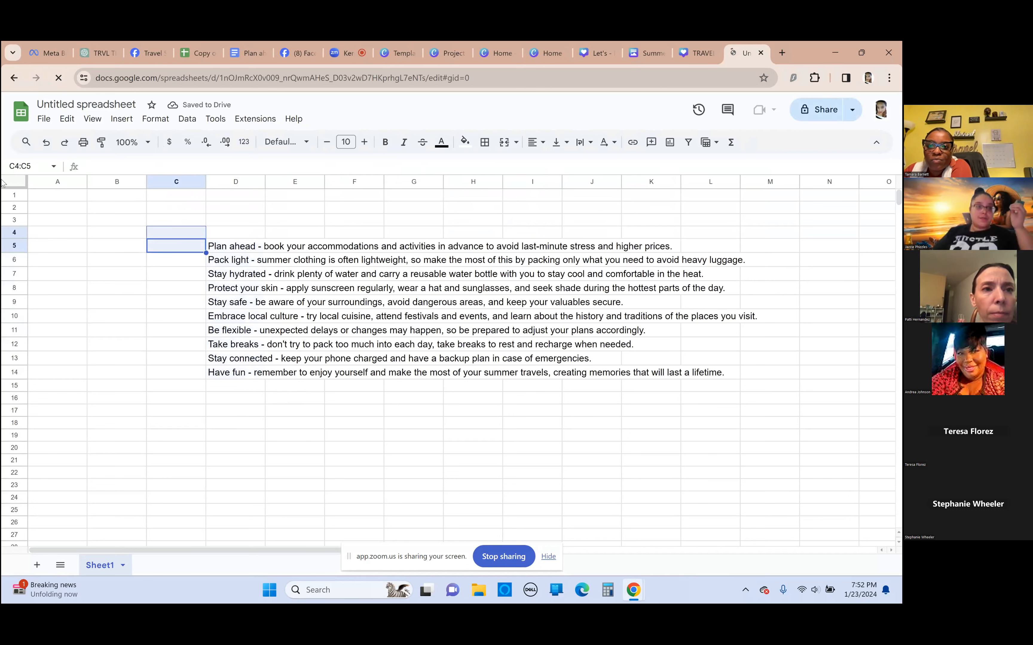
# Look through the spreadsheet's file and edit commands, general settings and download formats for a way to export the tips
pyautogui.click(44, 120)
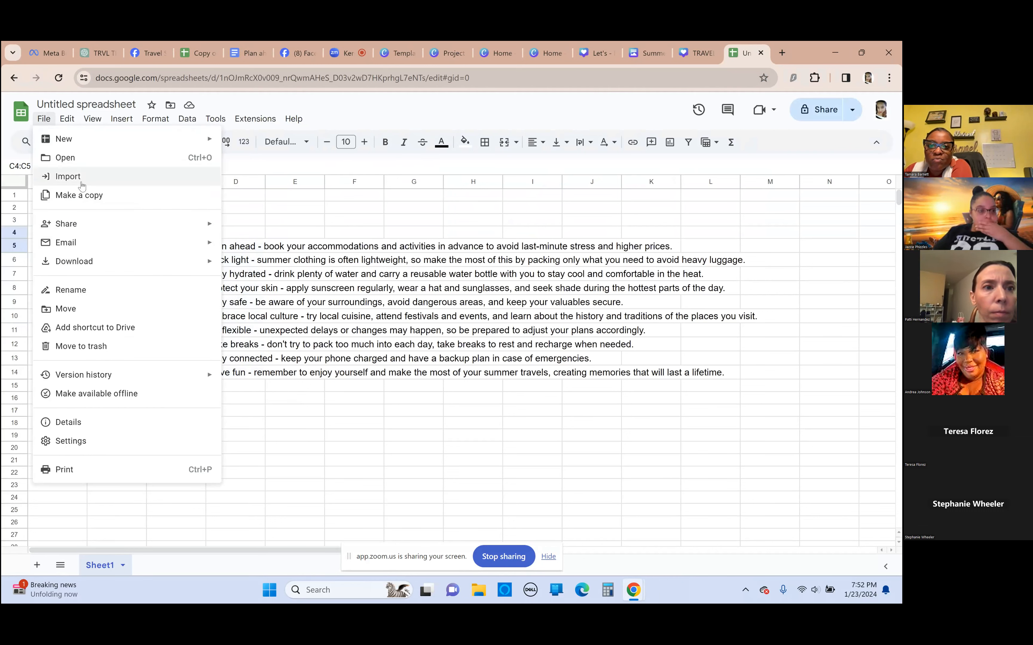
pyautogui.moveTo(67, 124)
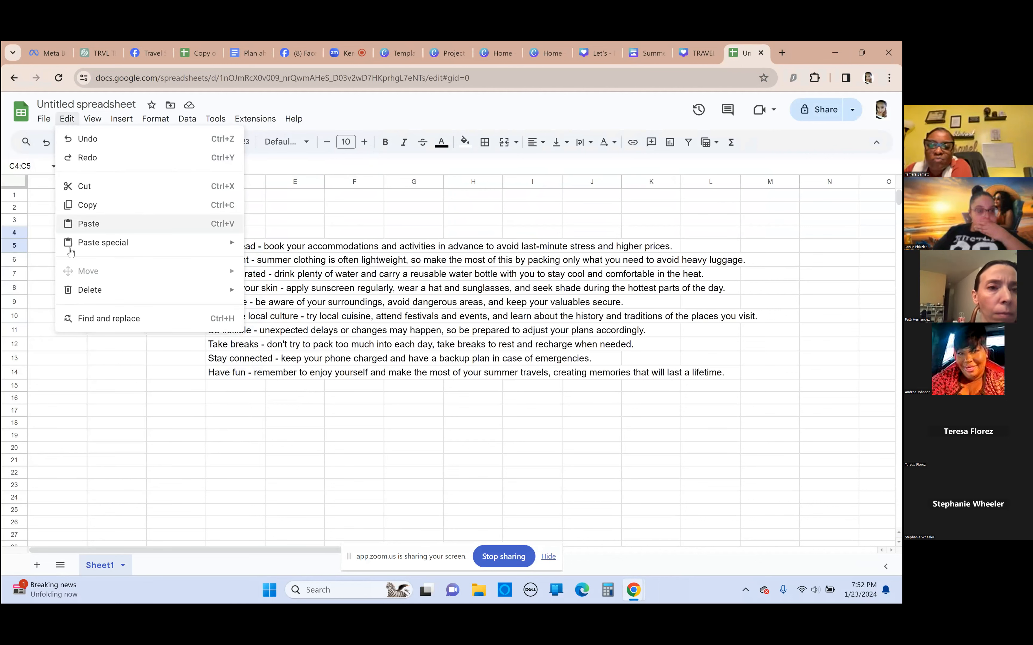
pyautogui.click(123, 392)
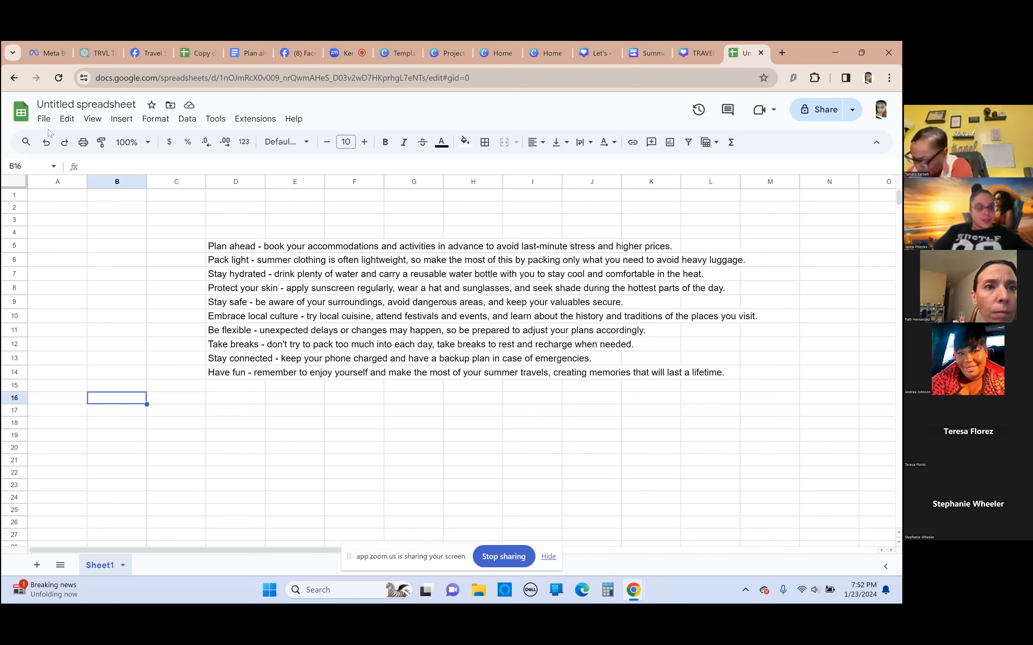
pyautogui.click(45, 119)
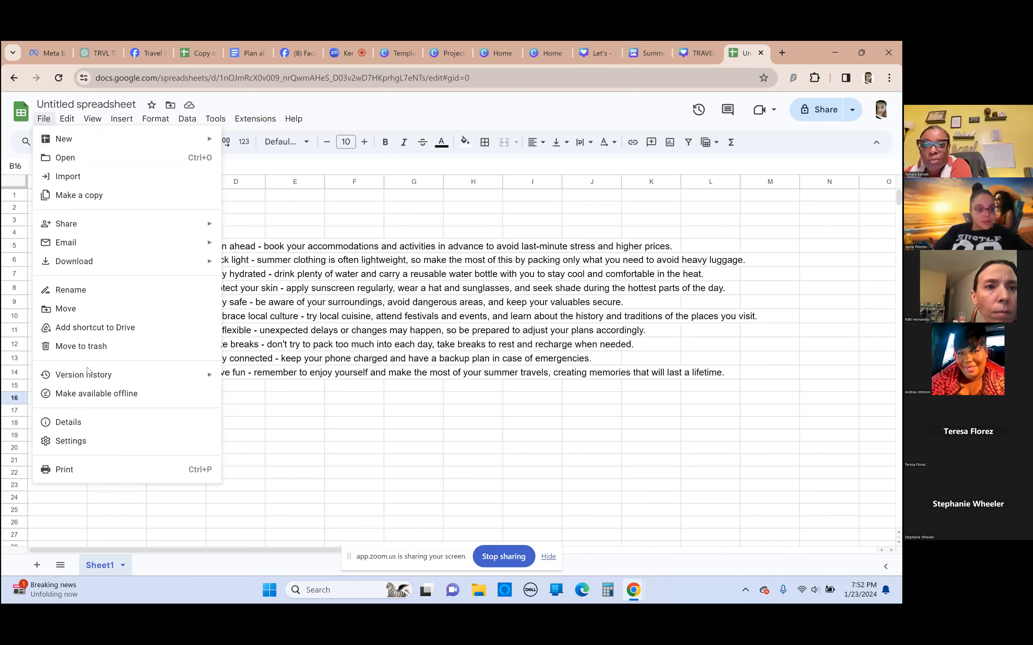
pyautogui.click(96, 442)
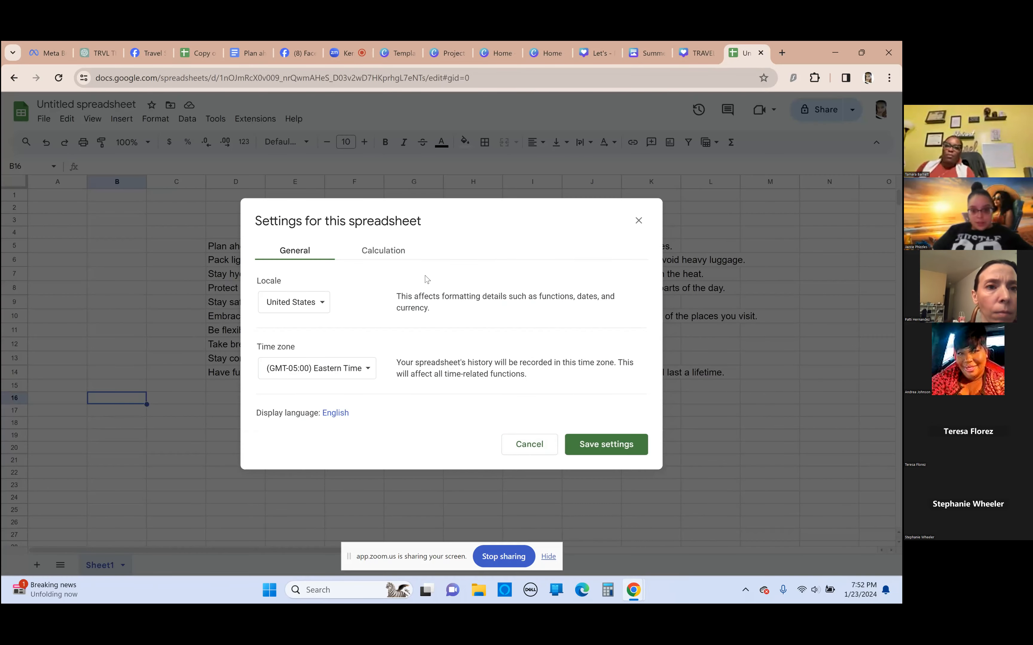
pyautogui.click(529, 444)
pyautogui.click(46, 120)
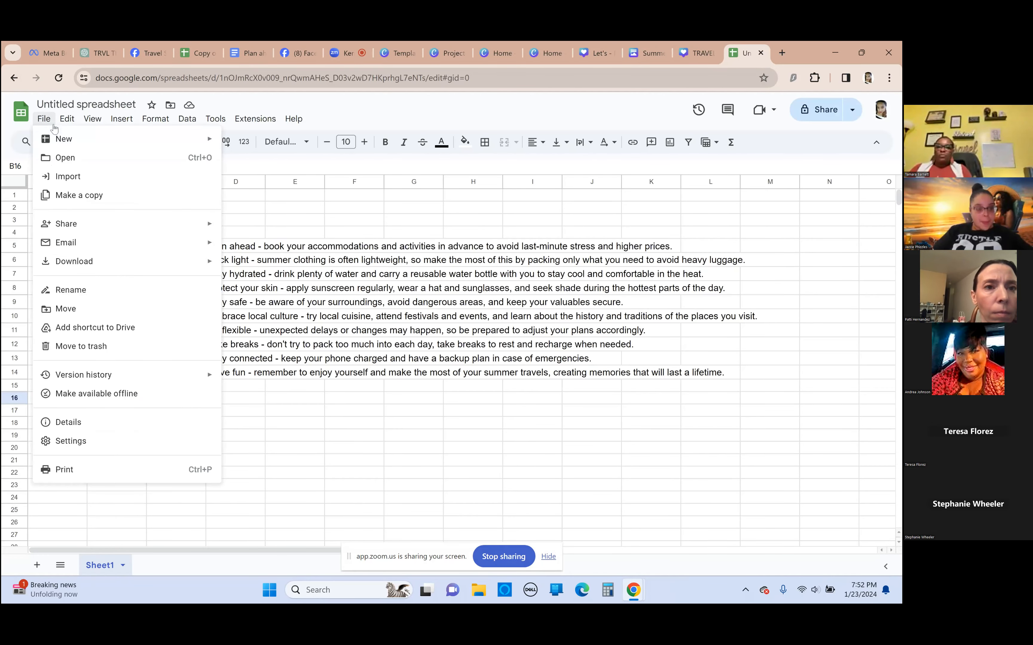
pyautogui.moveTo(91, 263)
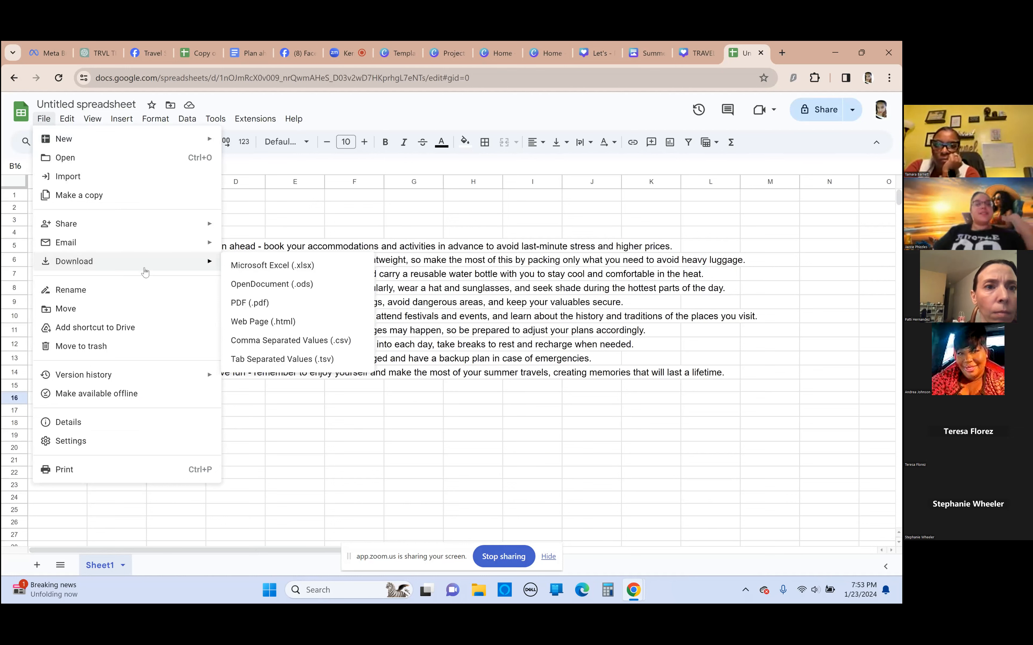
pyautogui.moveTo(67, 118)
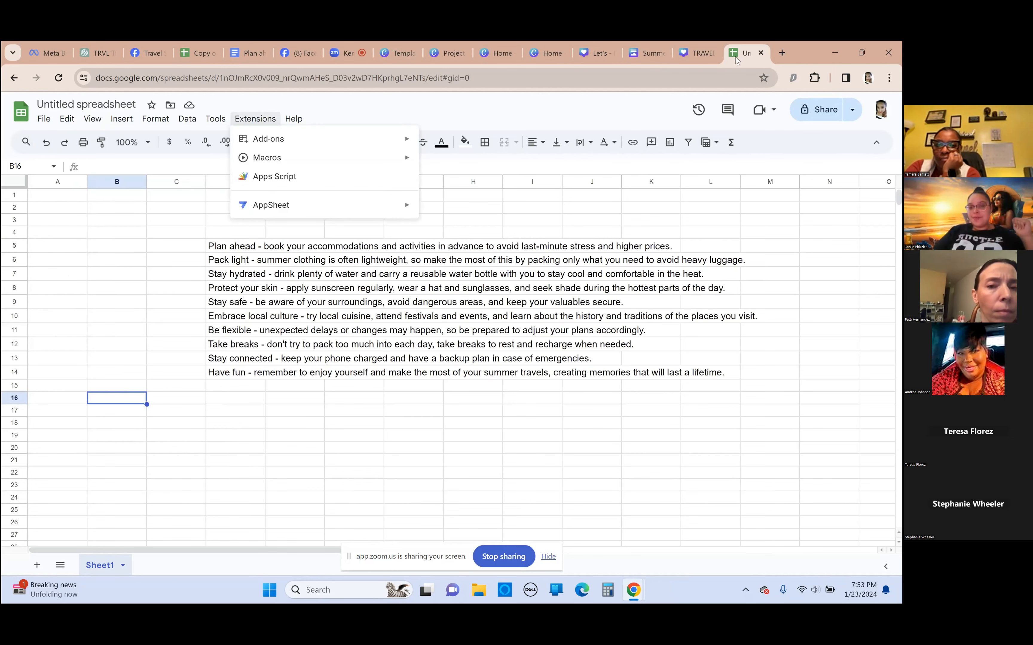
pyautogui.click(785, 55)
pyautogui.click(857, 128)
pyautogui.scroll(-5, 849, 315)
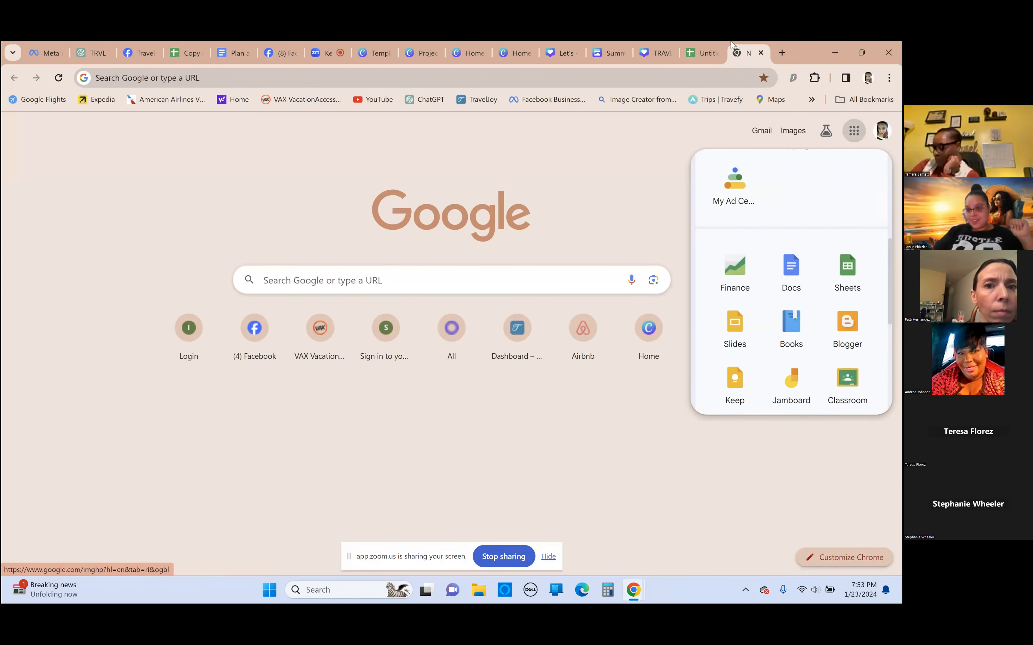
pyautogui.click(715, 53)
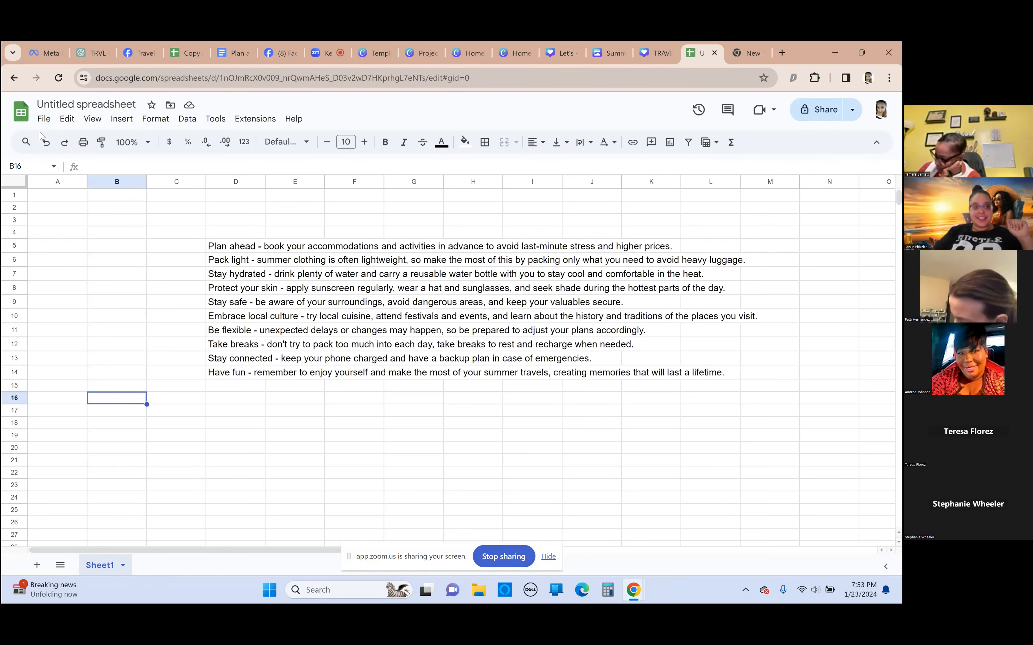
pyautogui.click(21, 114)
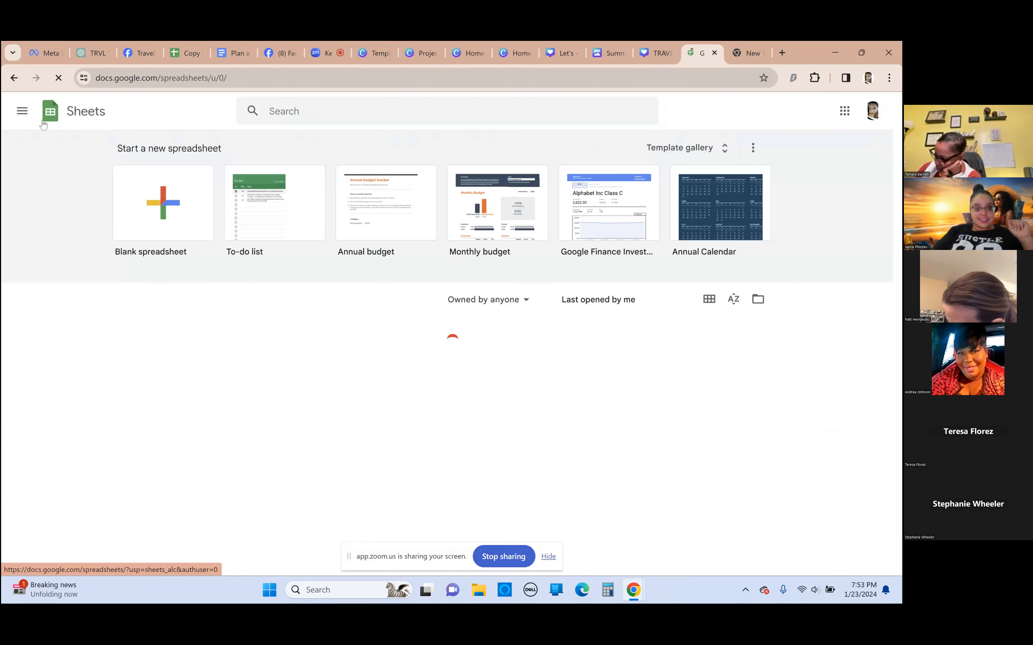
pyautogui.click(14, 78)
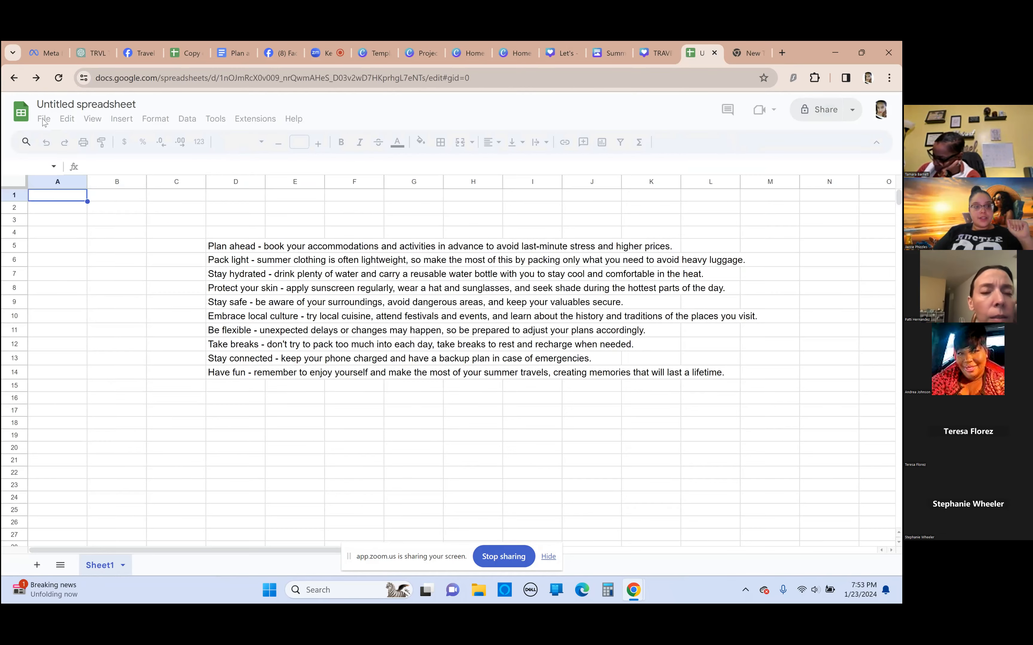
# Download the travel tips spreadsheet as a Comma Separated Values (.csv) file
pyautogui.click(44, 119)
pyautogui.moveTo(120, 269)
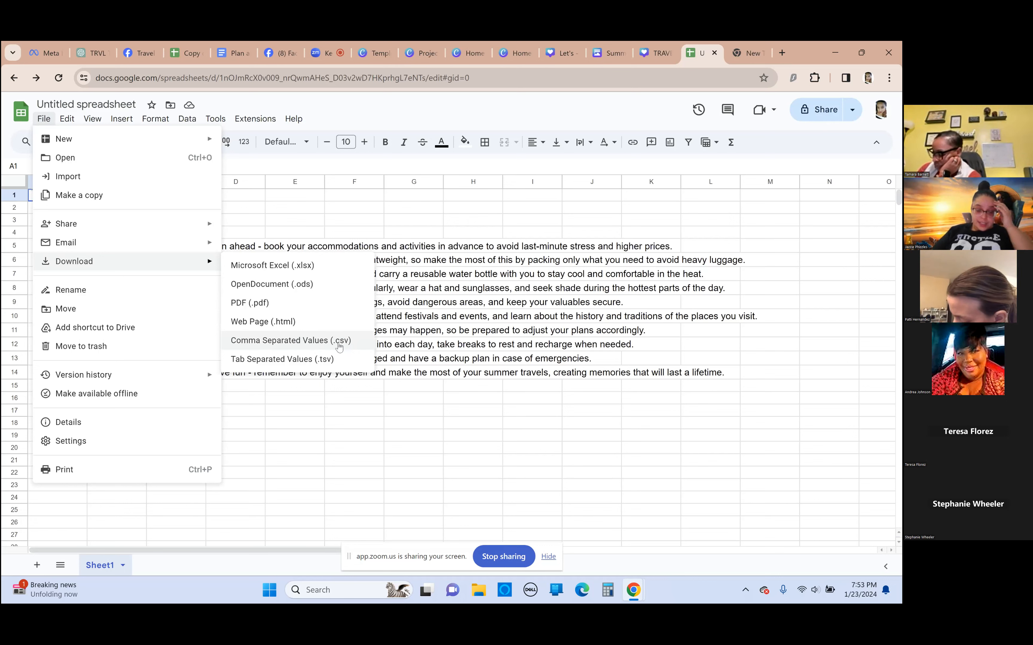
pyautogui.click(349, 341)
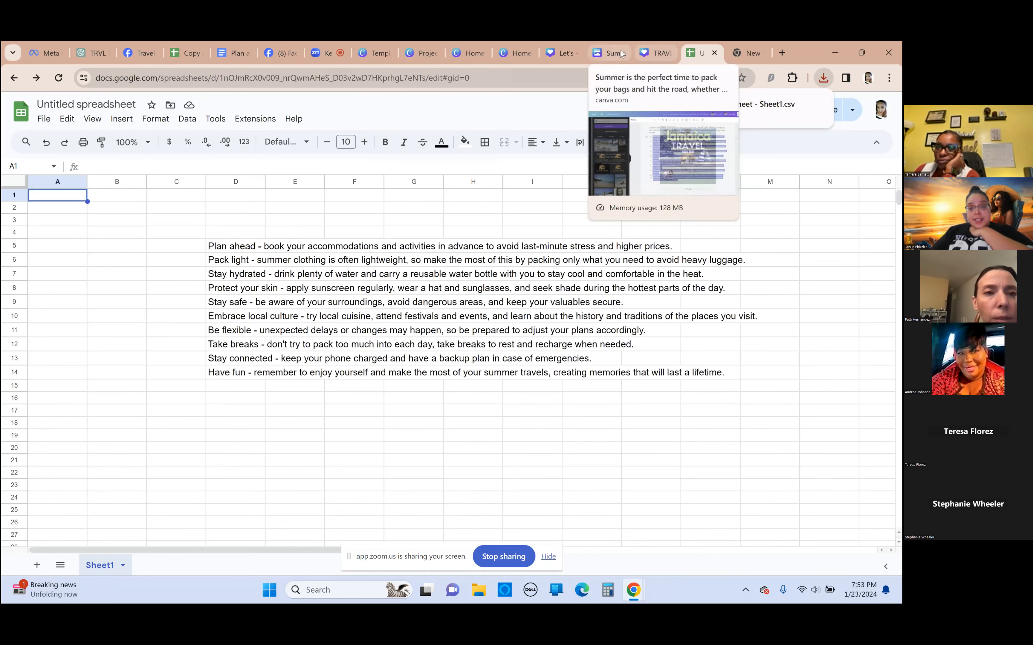
# Return to the "Let's Travel The World" design in Canva and upload "Untitled spreadsheet - Sheet1" from Downloads as the bulk create data
pyautogui.click(603, 57)
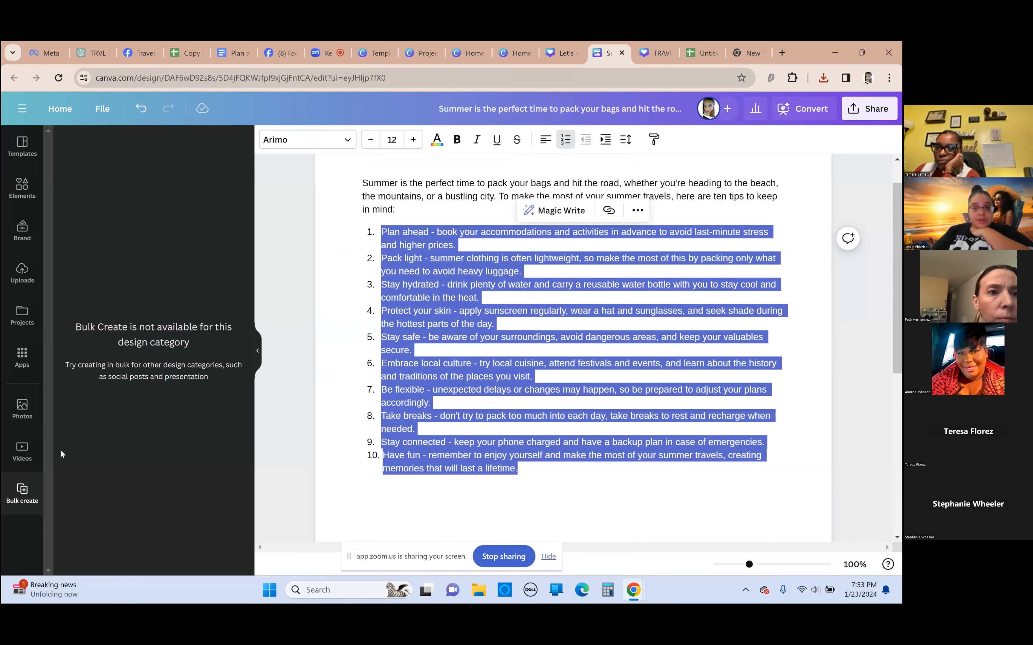
pyautogui.click(651, 52)
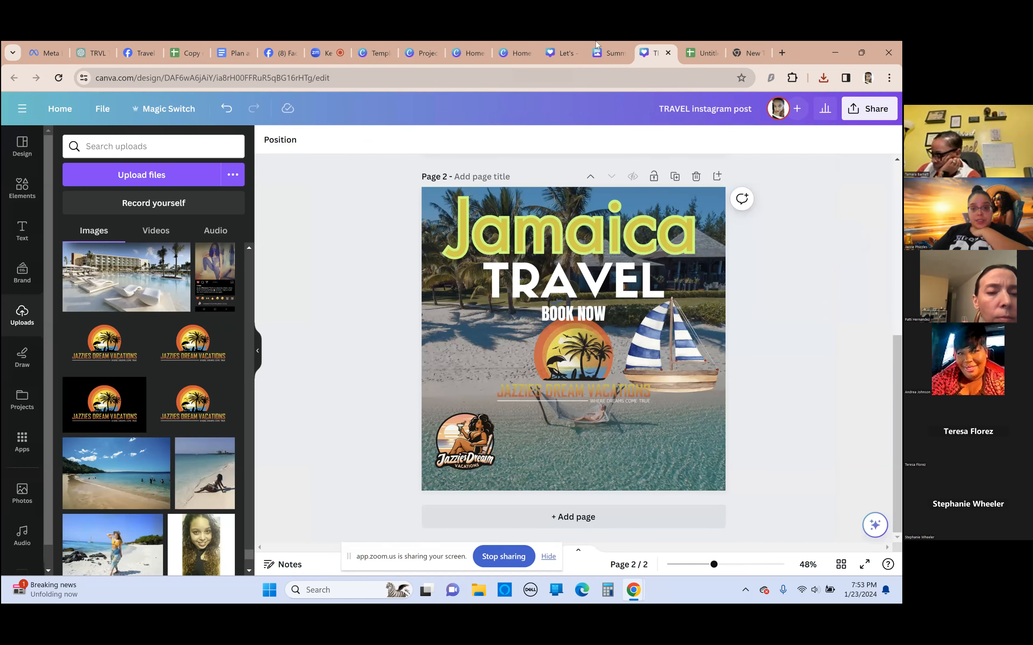
pyautogui.click(563, 52)
pyautogui.click(512, 426)
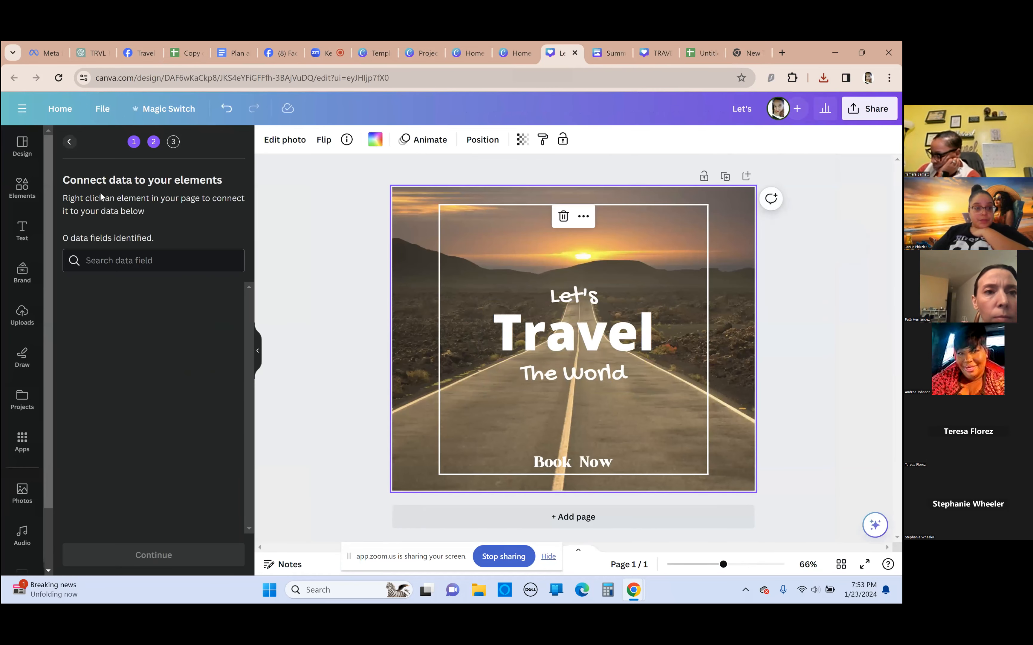
pyautogui.click(66, 140)
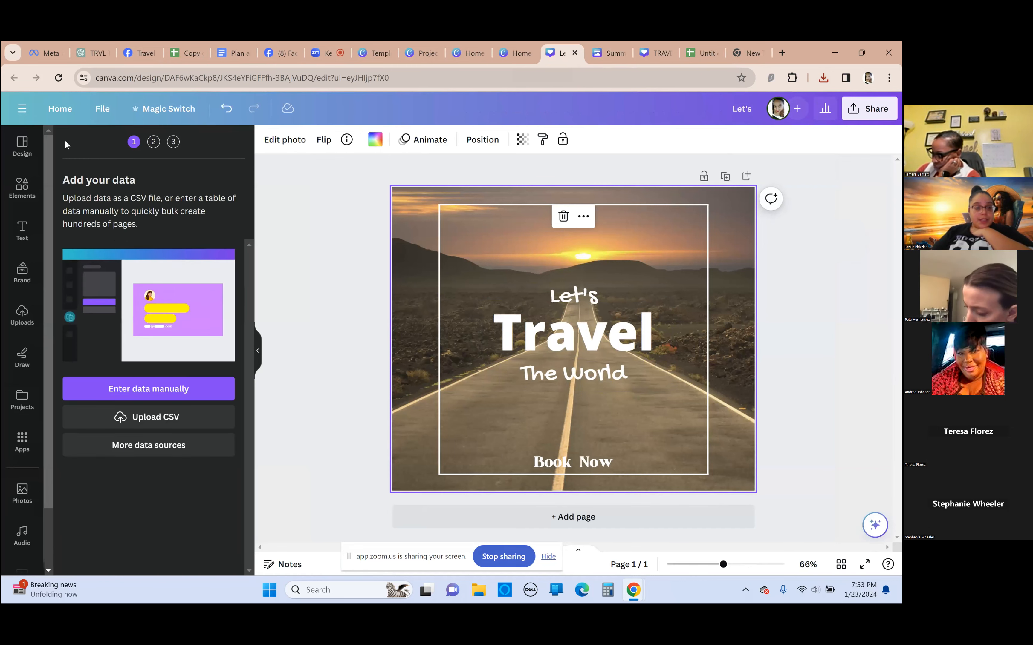
pyautogui.click(155, 421)
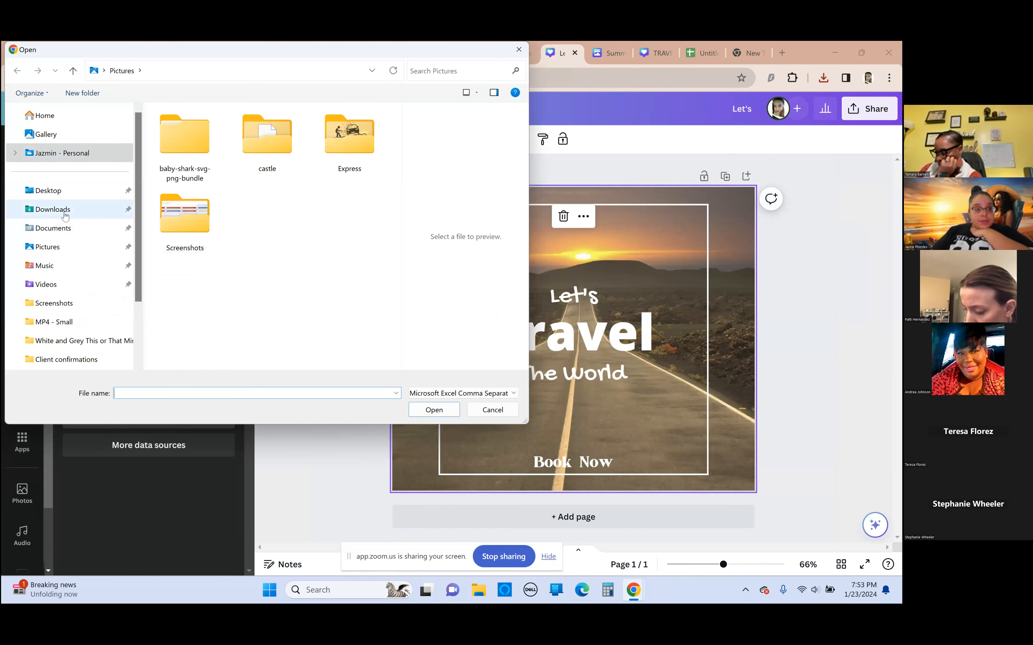
pyautogui.click(65, 216)
pyautogui.click(185, 162)
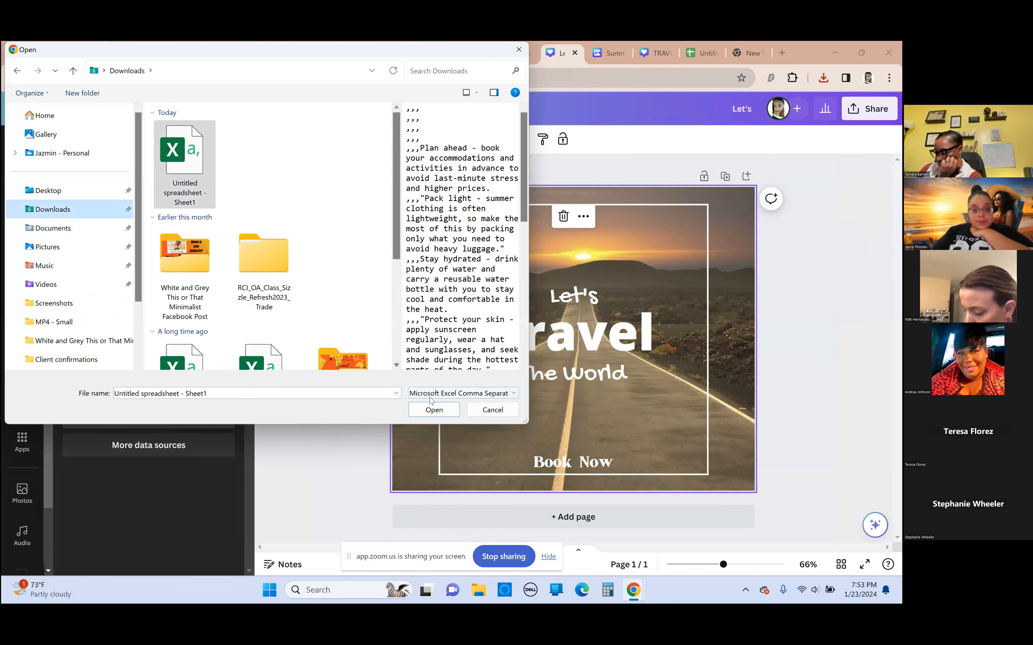
pyautogui.click(432, 408)
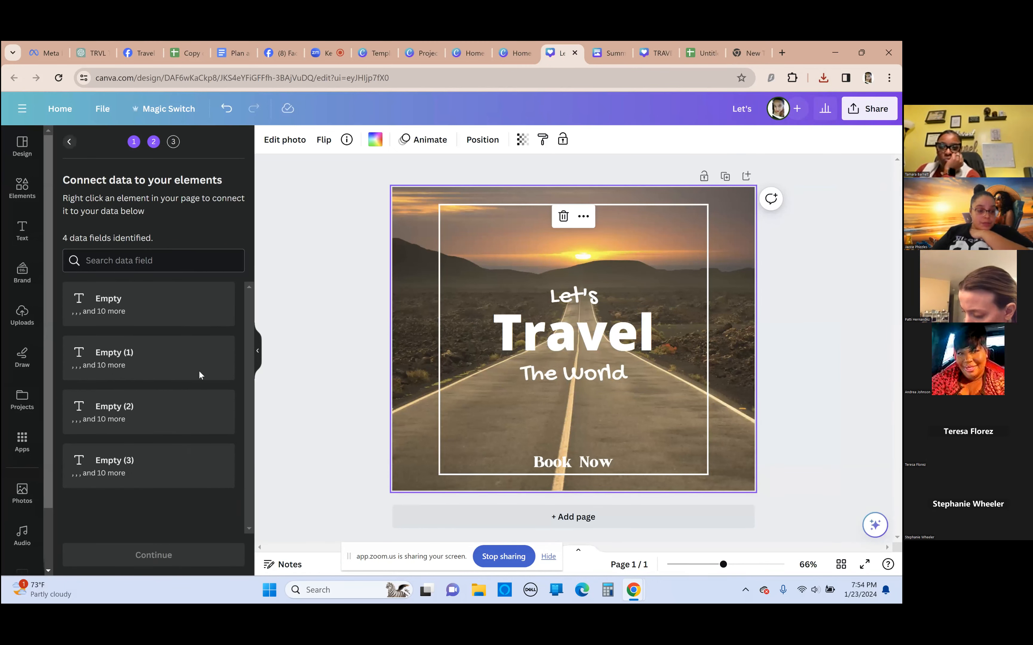
pyautogui.moveTo(661, 383); pyautogui.dragTo(524, 286)
pyautogui.click(651, 253)
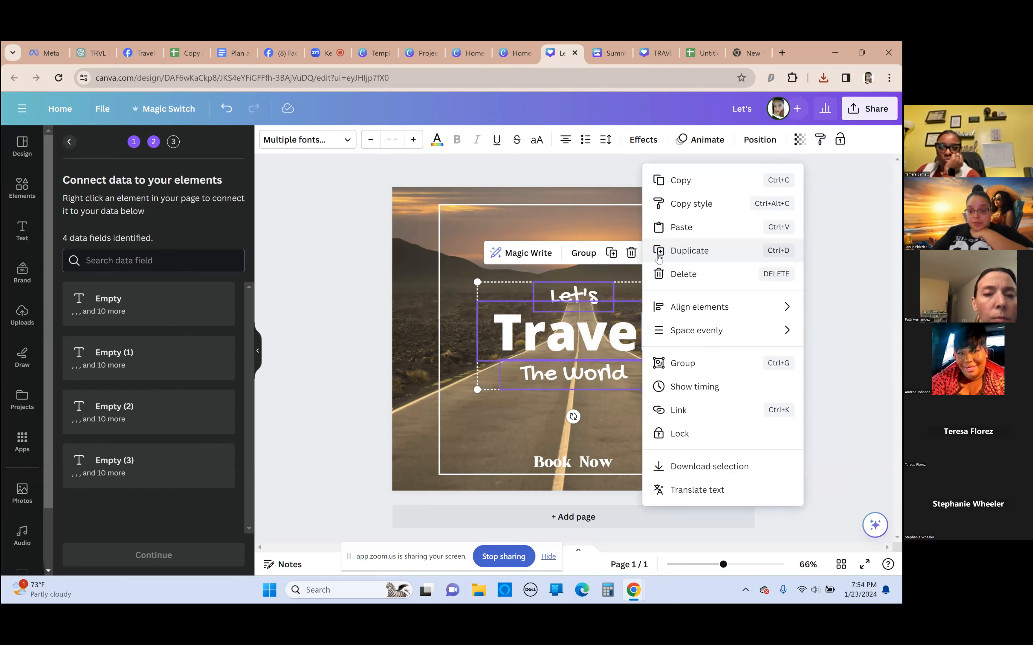
pyautogui.click(530, 258)
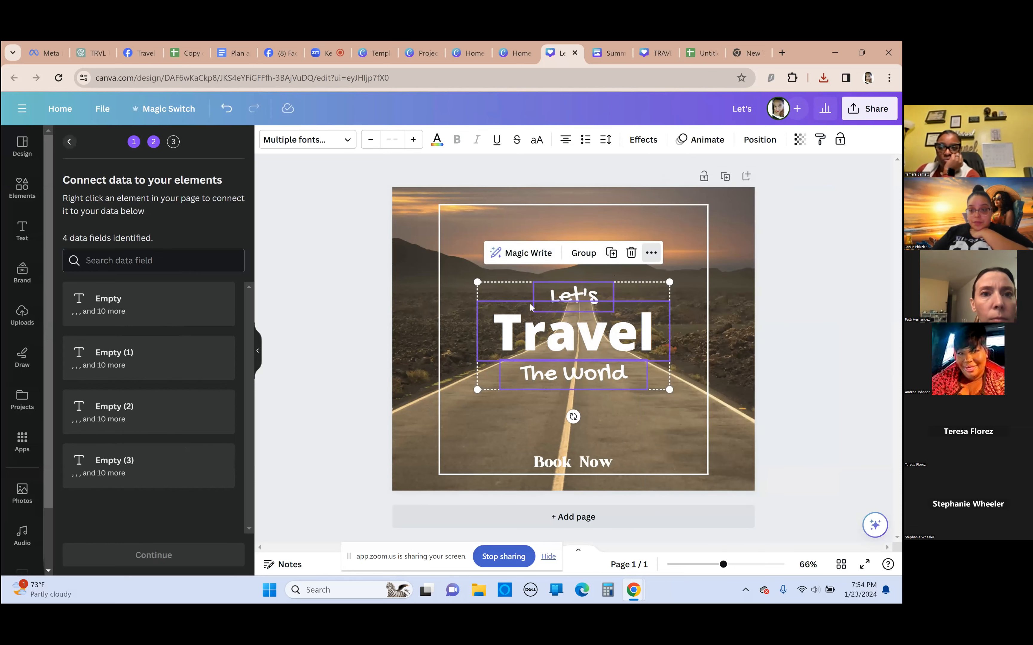
pyautogui.click(531, 252)
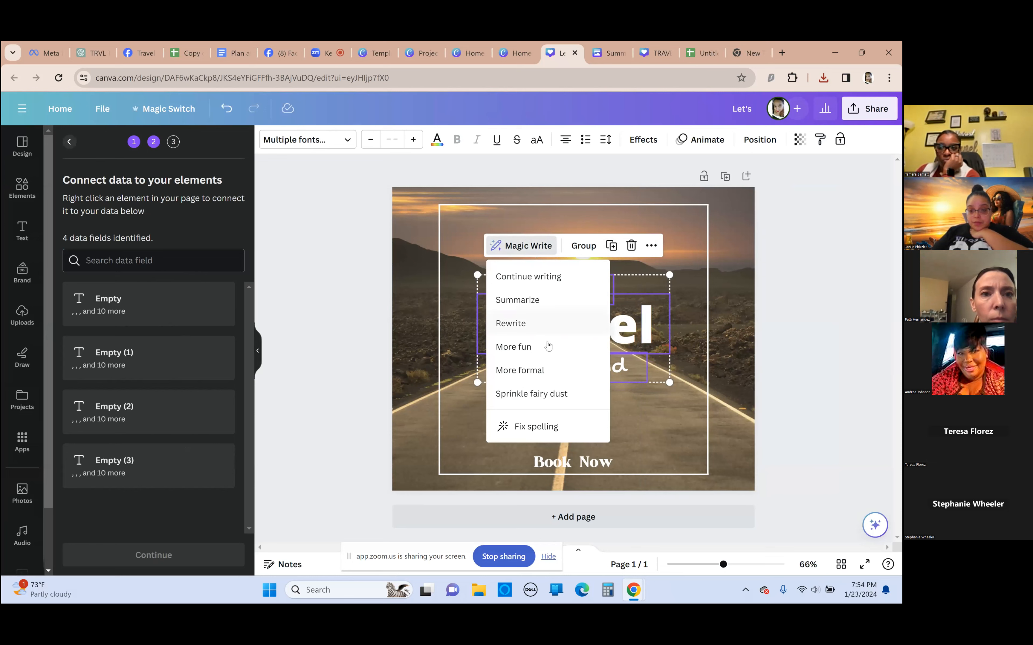
pyautogui.click(676, 461)
pyautogui.click(577, 337)
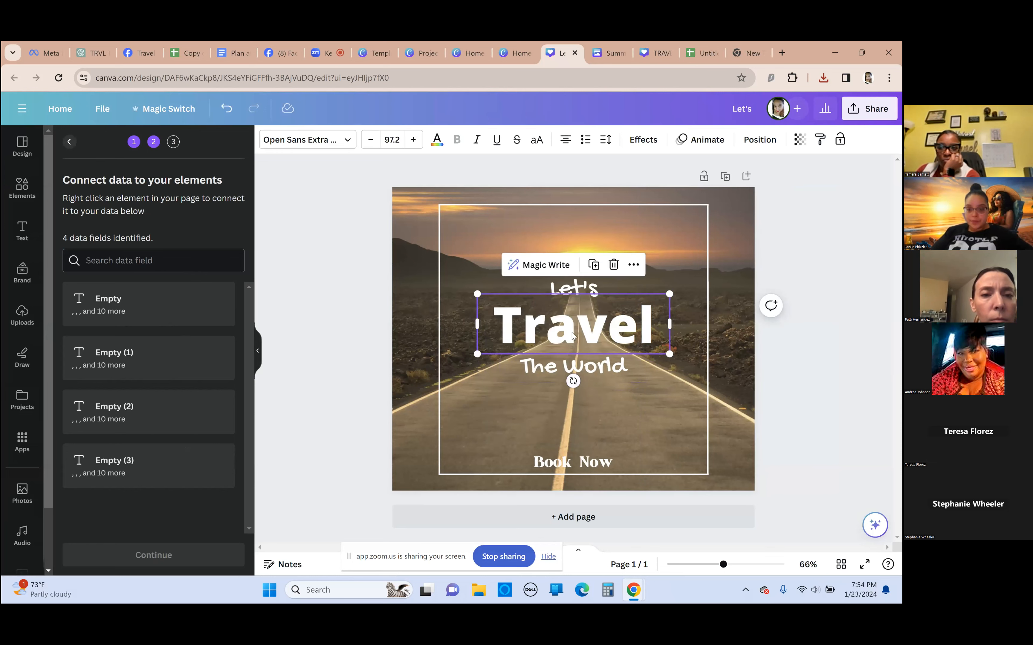
pyautogui.doubleClick(608, 330)
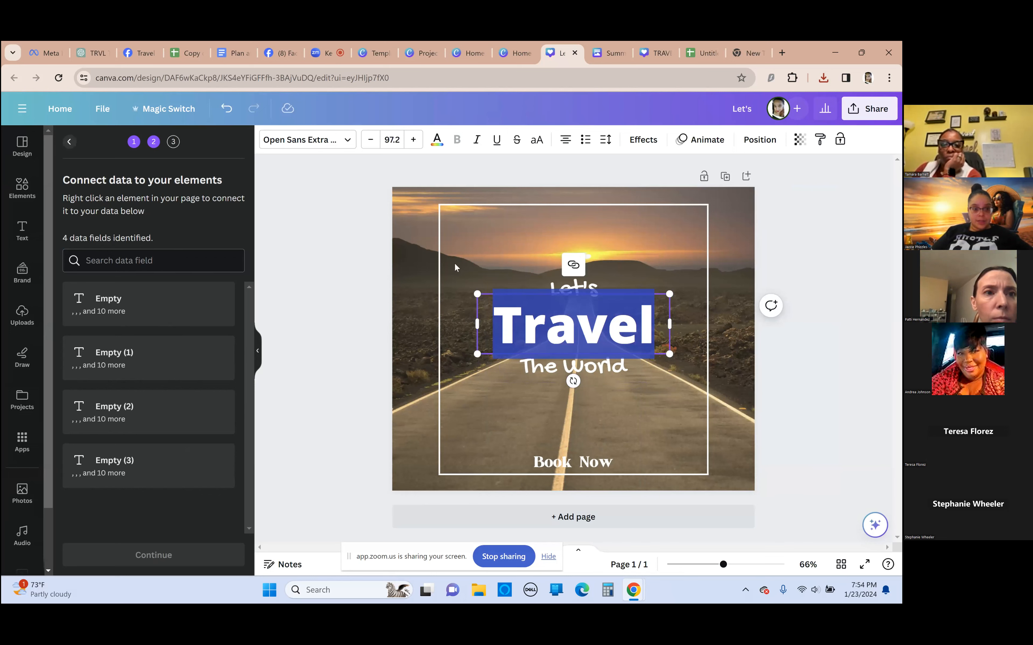
pyautogui.rightClick(592, 333)
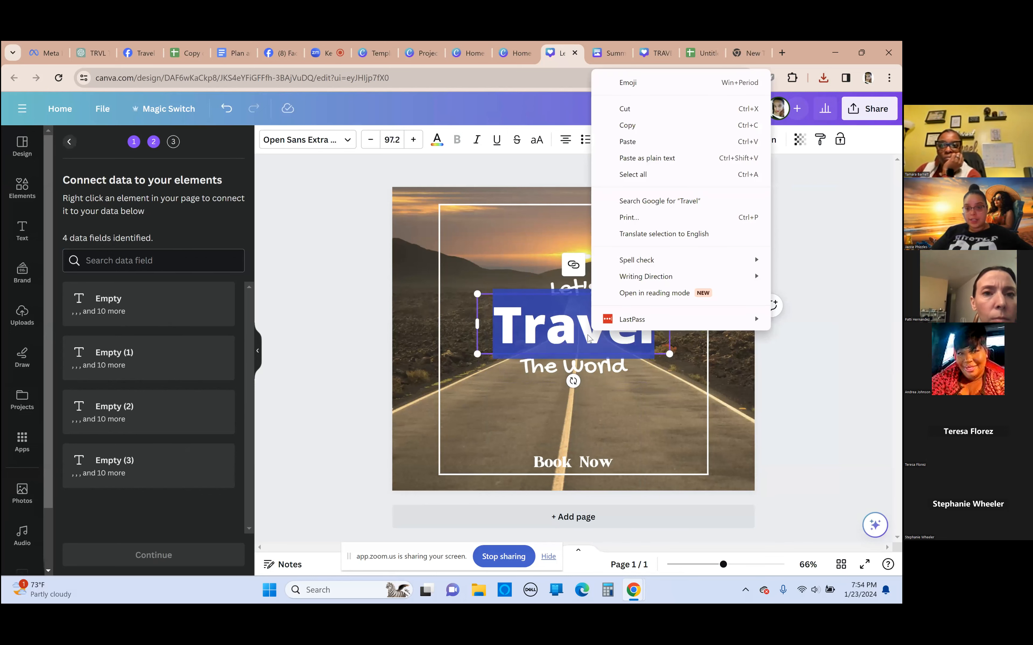
pyautogui.click(630, 399)
pyautogui.rightClick(579, 340)
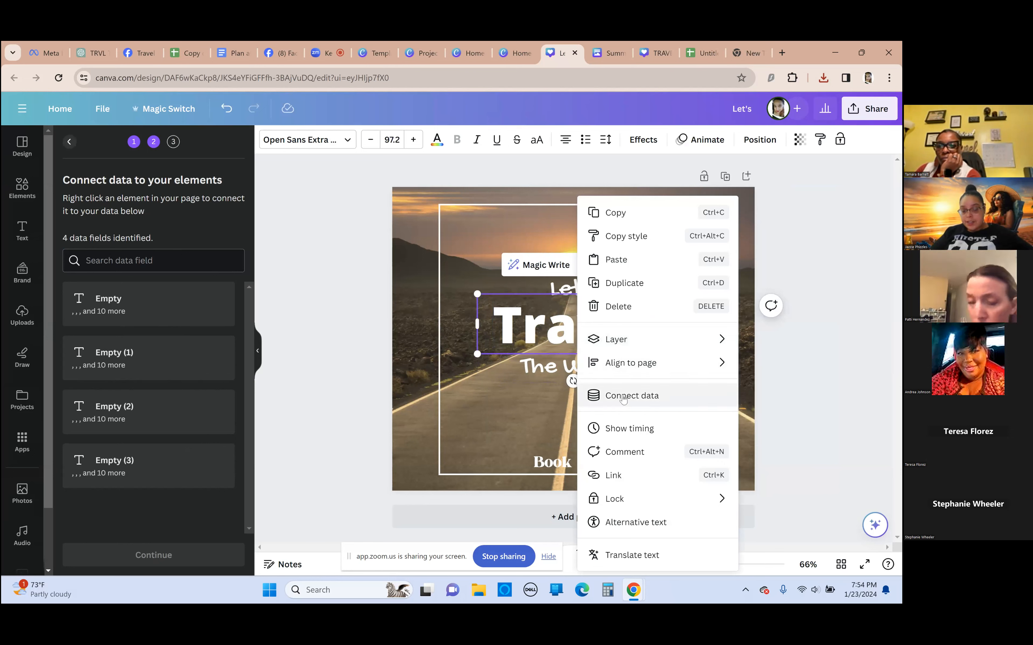
pyautogui.click(483, 287)
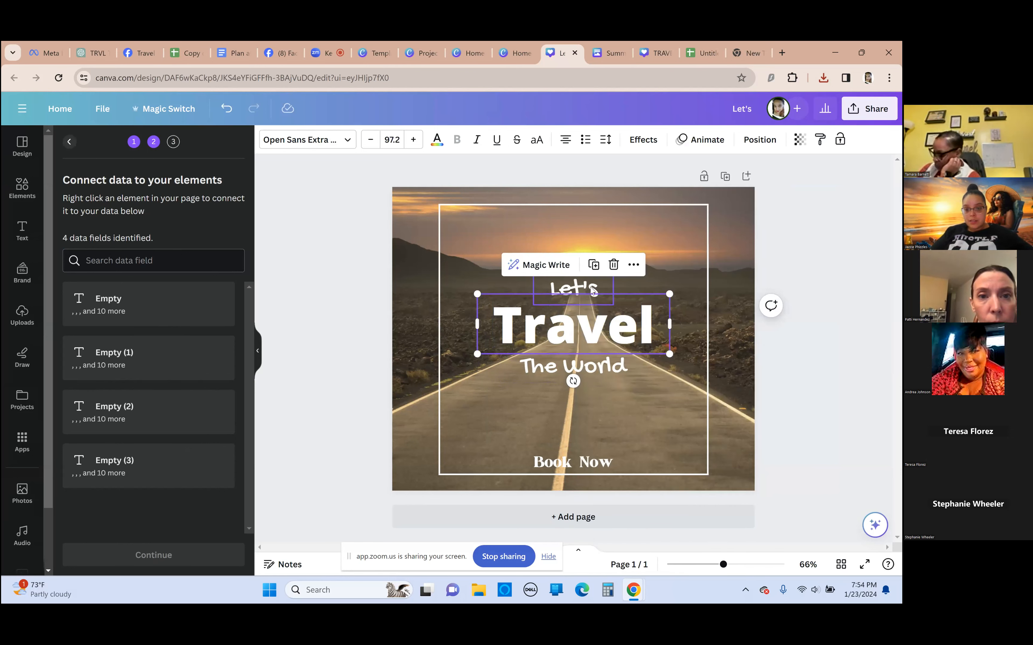
# Delete the "Travel" and "The World" text from the design, keeping "Let's" and "Book Now"
pyautogui.click(593, 291)
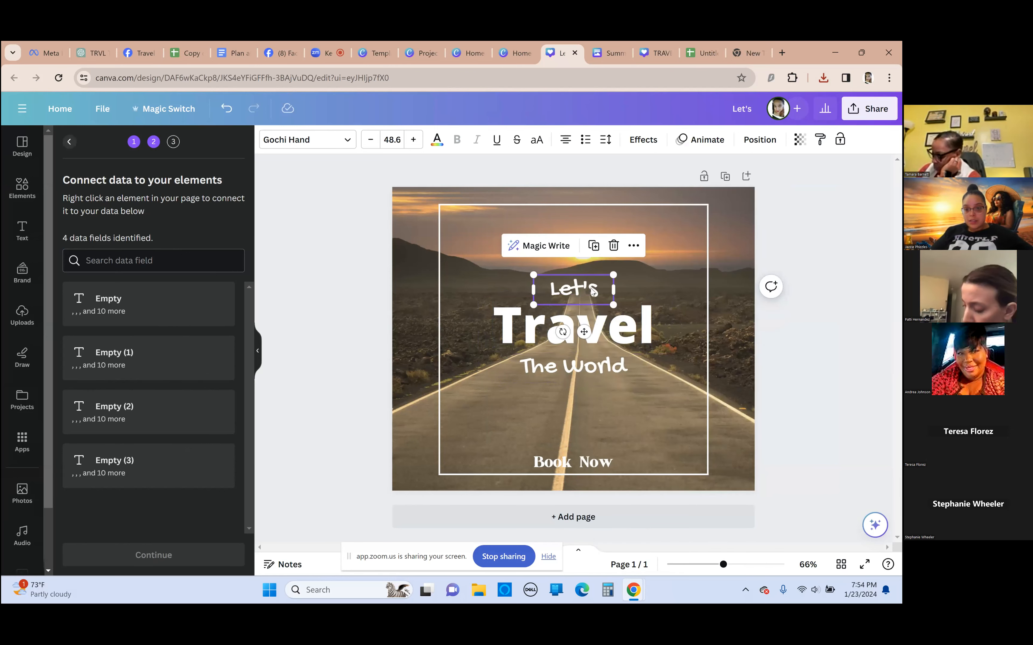
pyautogui.click(603, 334)
pyautogui.click(614, 265)
pyautogui.click(614, 362)
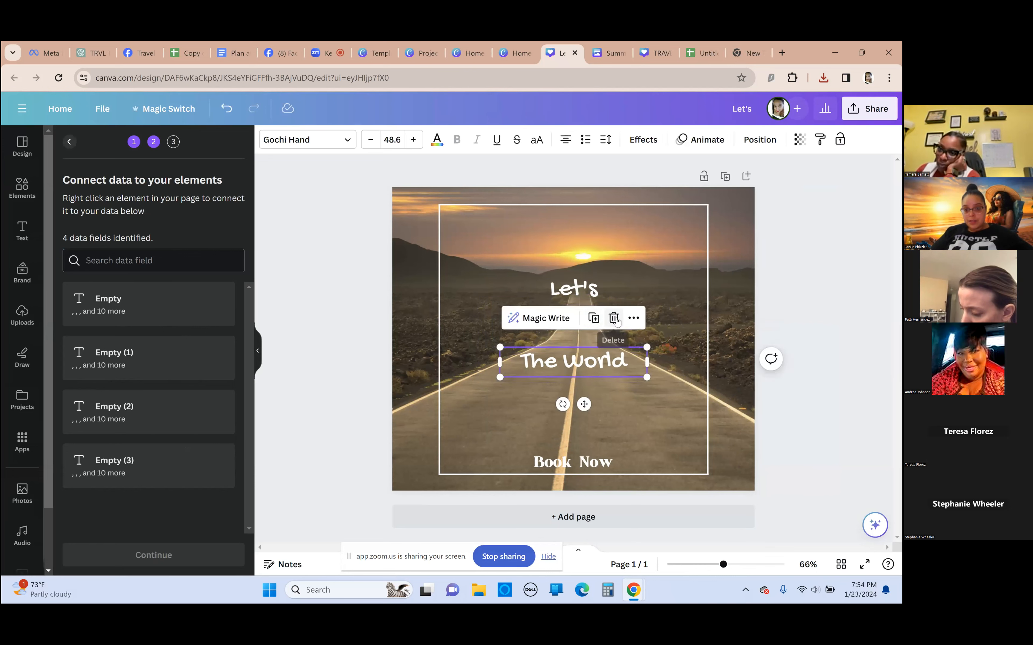
pyautogui.click(614, 318)
pyautogui.click(588, 298)
pyautogui.rightClick(586, 294)
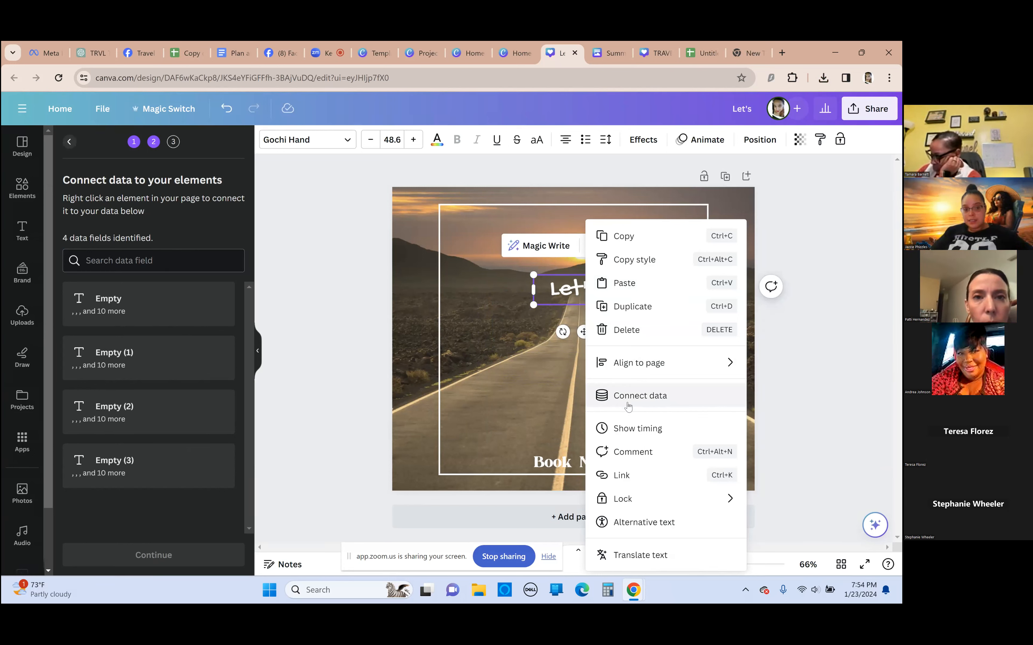
pyautogui.click(641, 401)
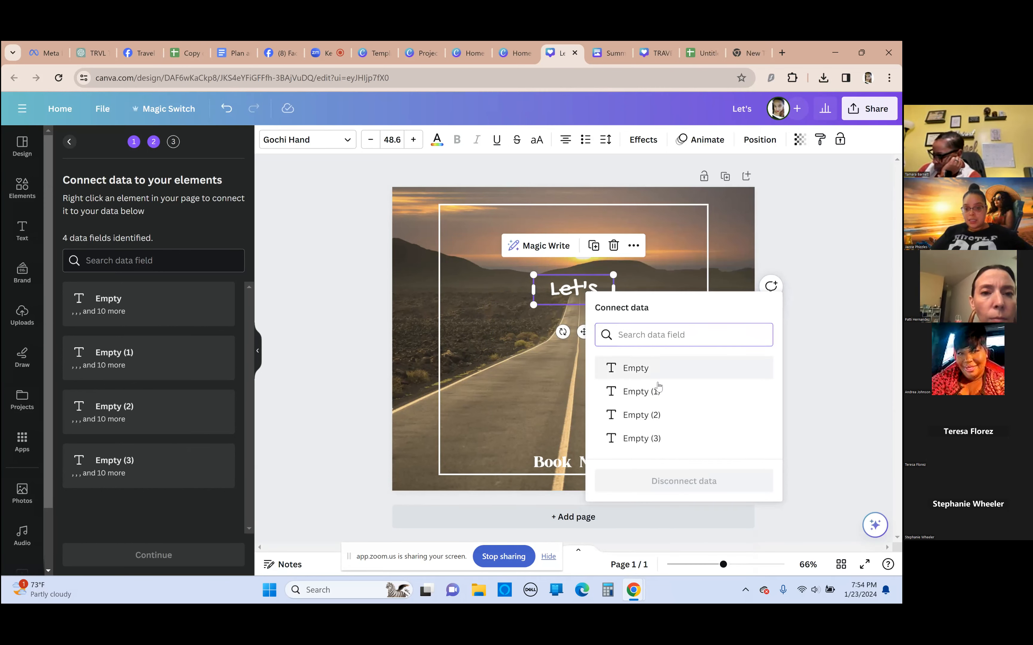
pyautogui.click(191, 307)
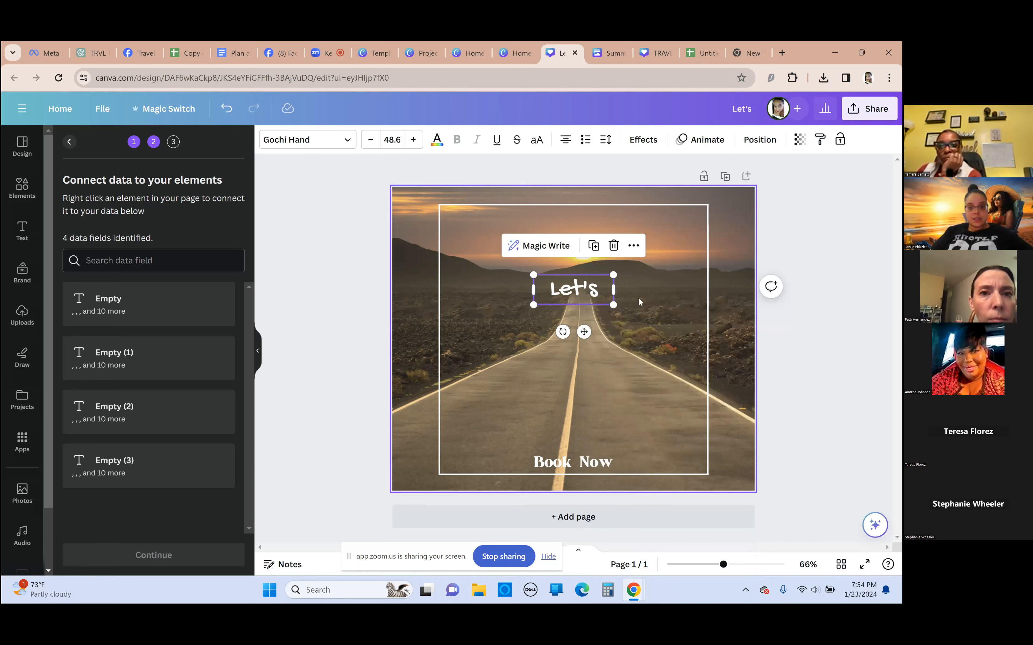
pyautogui.doubleClick(593, 294)
pyautogui.rightClick(582, 289)
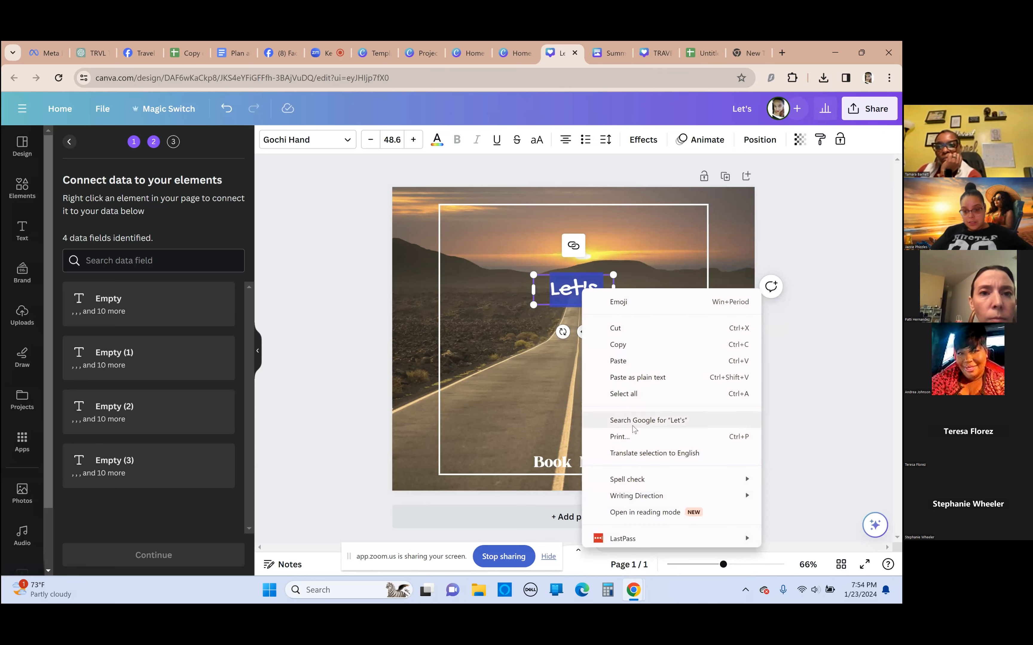
pyautogui.click(575, 278)
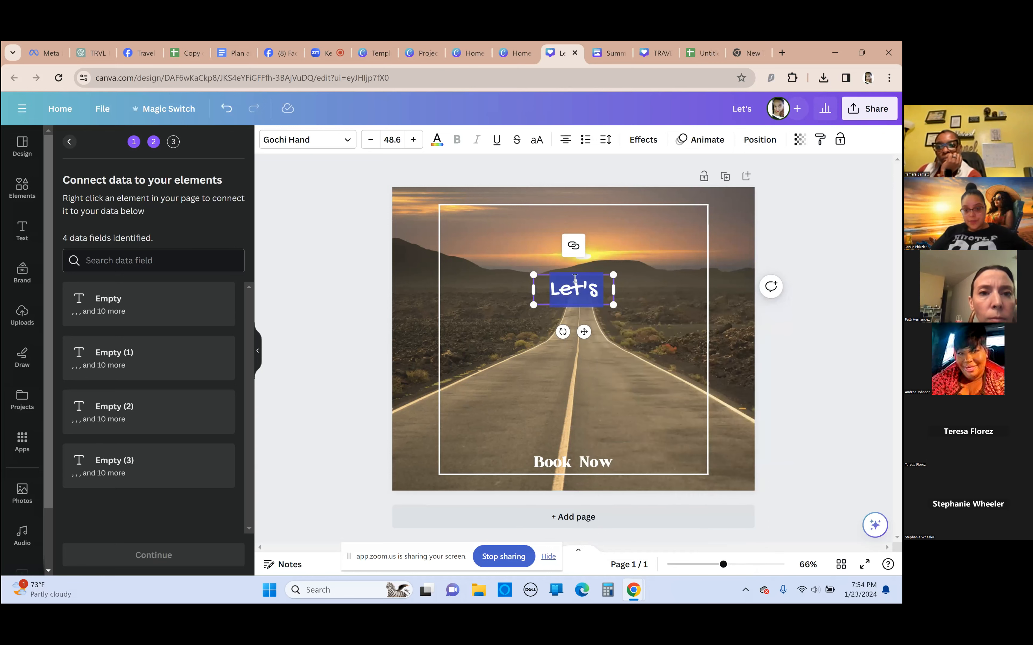
pyautogui.click(562, 253)
# Connect the "Let's" text element to the "Empty" data field
pyautogui.click(573, 290)
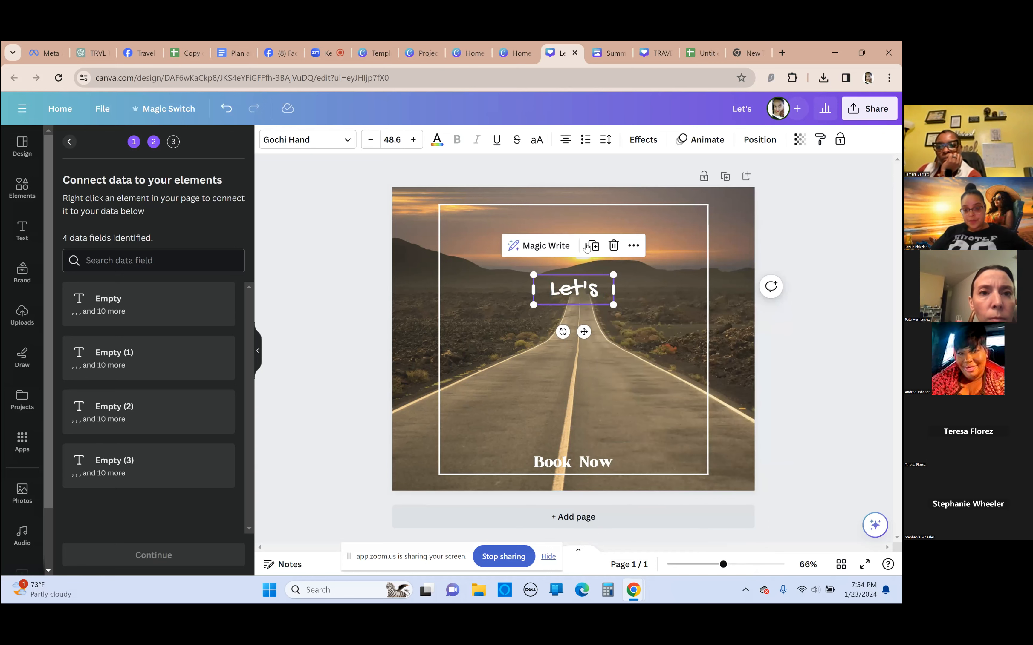
pyautogui.click(637, 248)
pyautogui.click(653, 340)
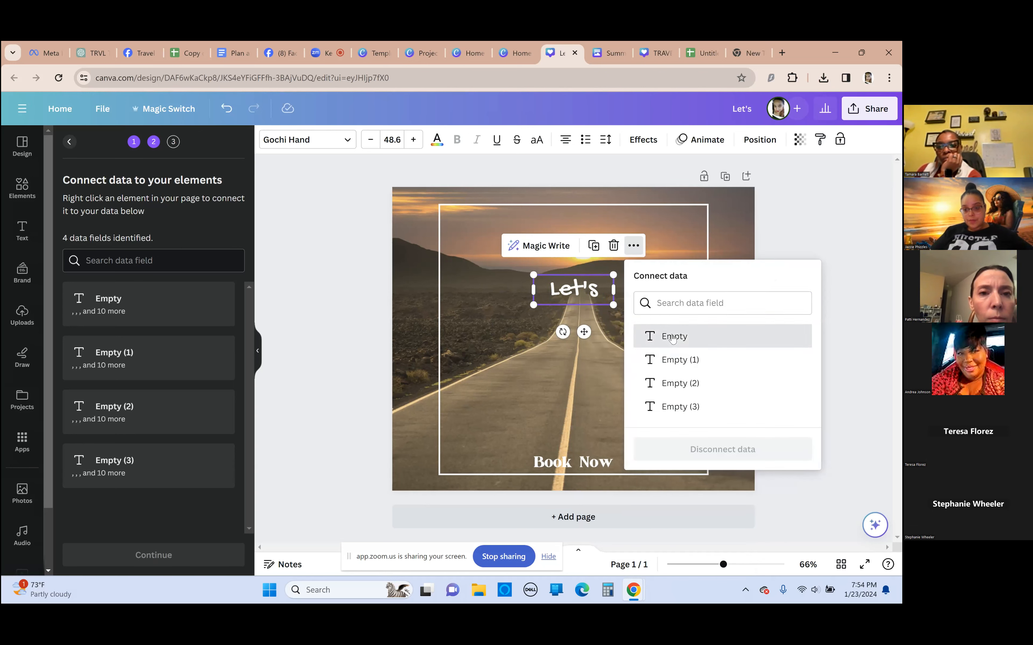
pyautogui.click(673, 337)
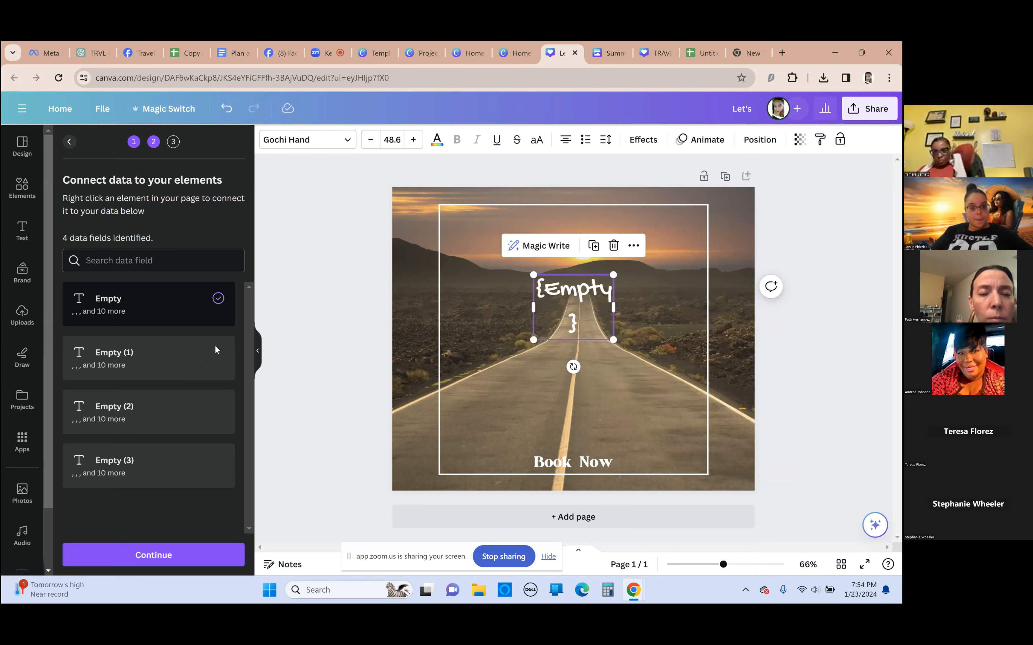
pyautogui.click(122, 269)
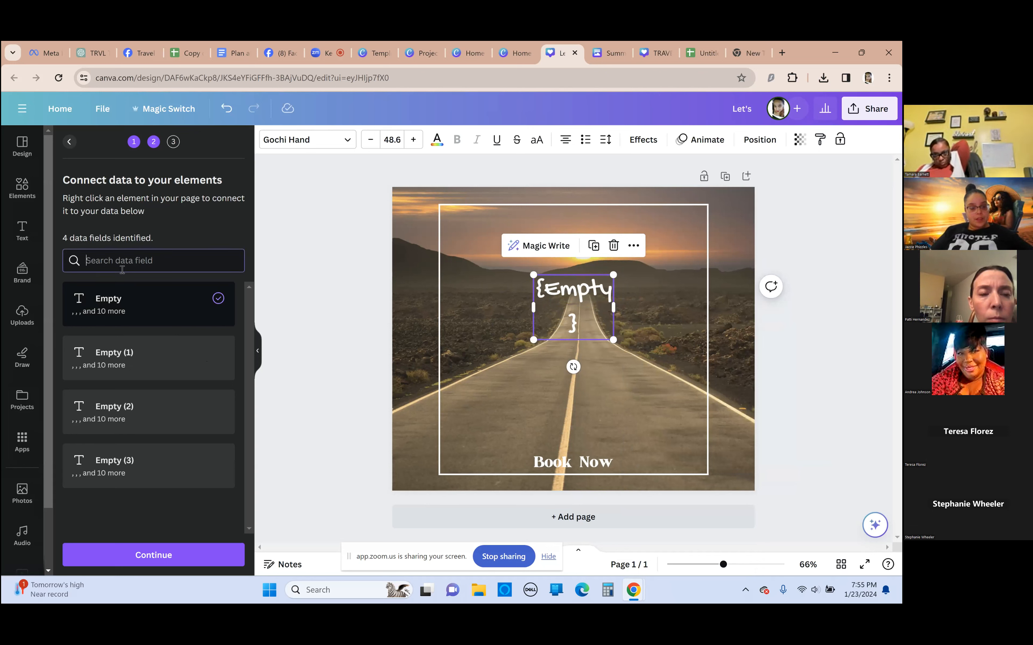
pyautogui.click(167, 509)
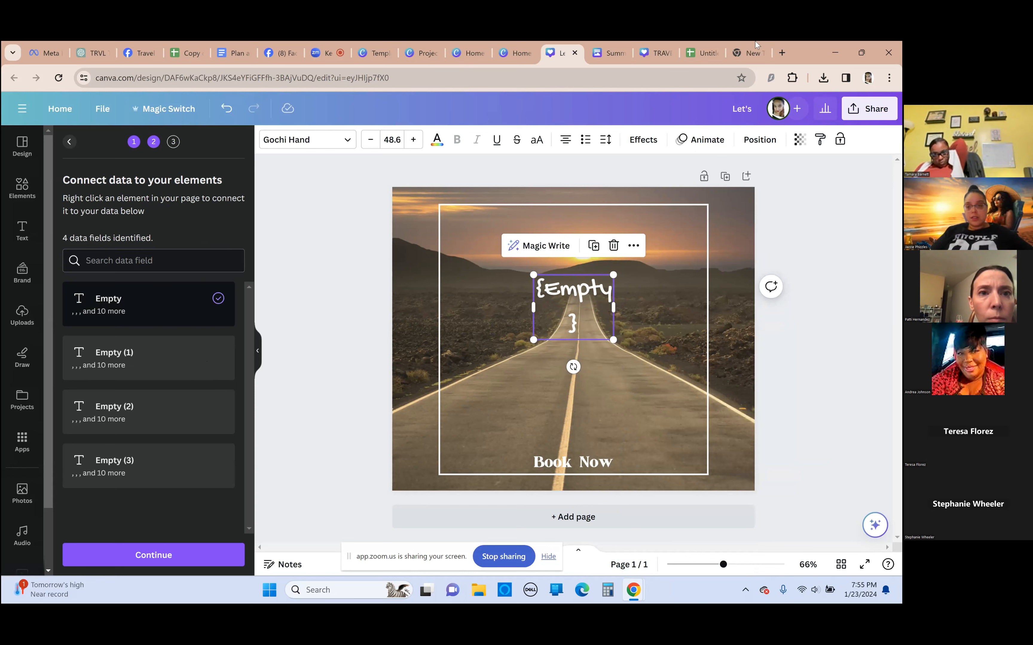
# Widen the connected text box so the placeholder fits on one line, and switch its data field to "Empty (2)"
pyautogui.moveTo(597, 335); pyautogui.dragTo(647, 318)
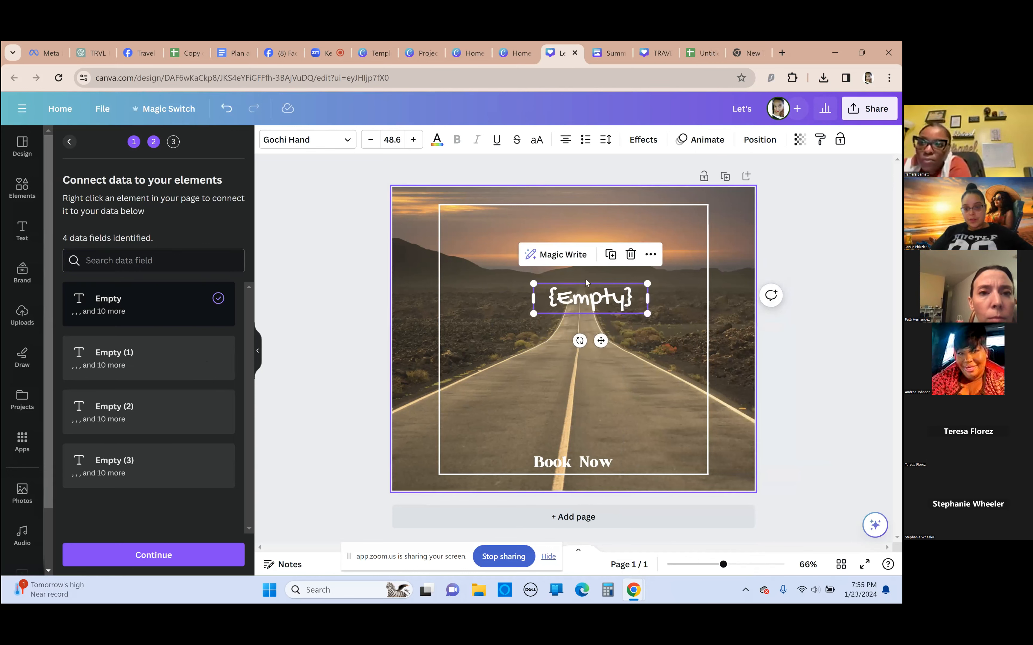
pyautogui.click(650, 254)
pyautogui.click(692, 339)
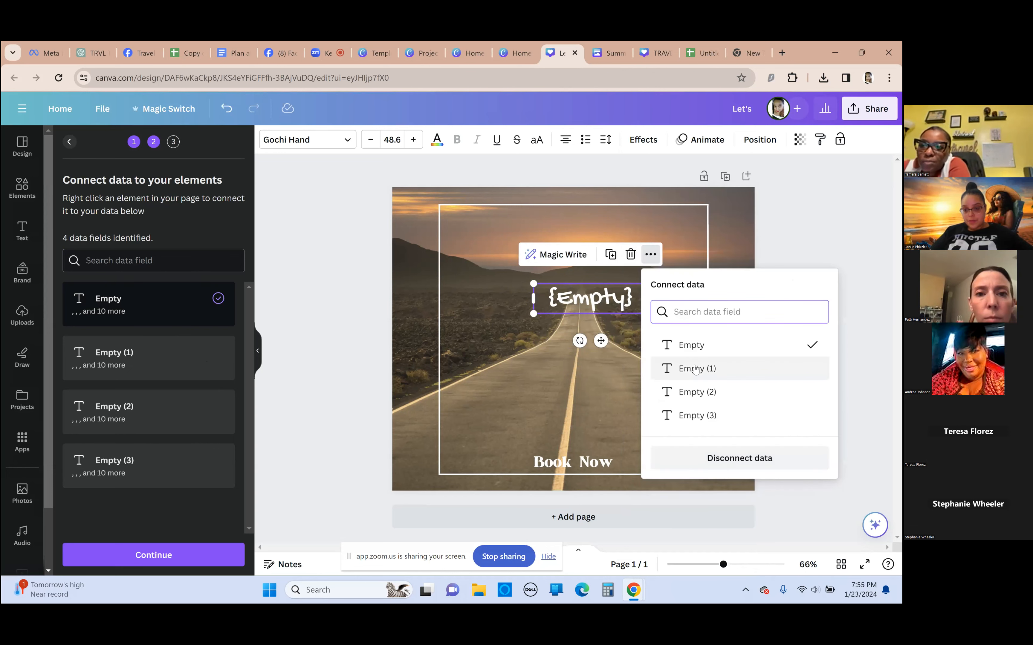
pyautogui.click(700, 392)
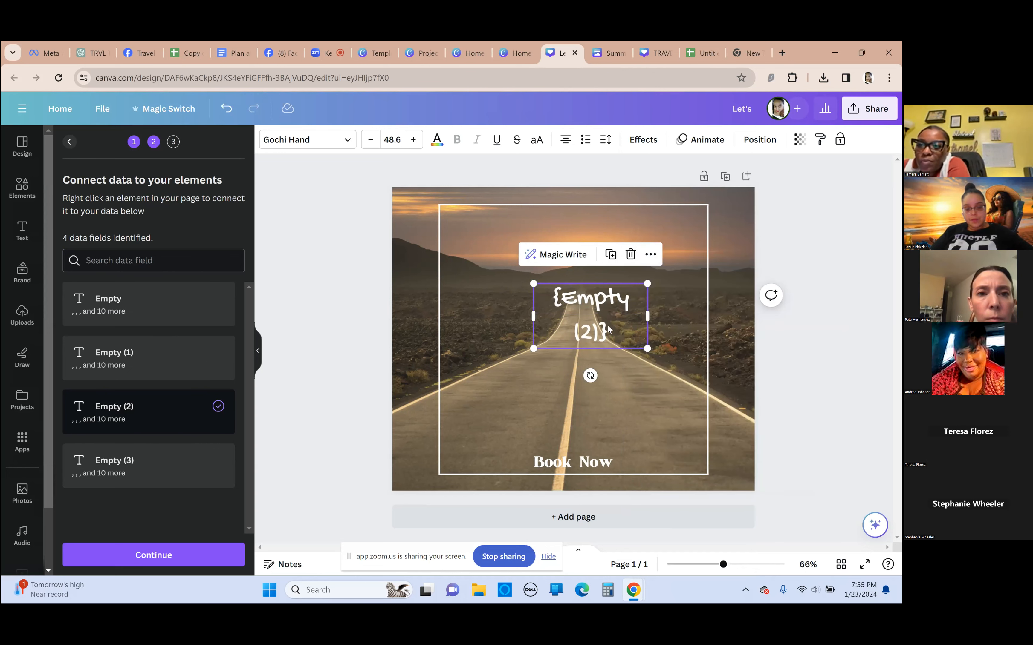
pyautogui.rightClick(630, 329)
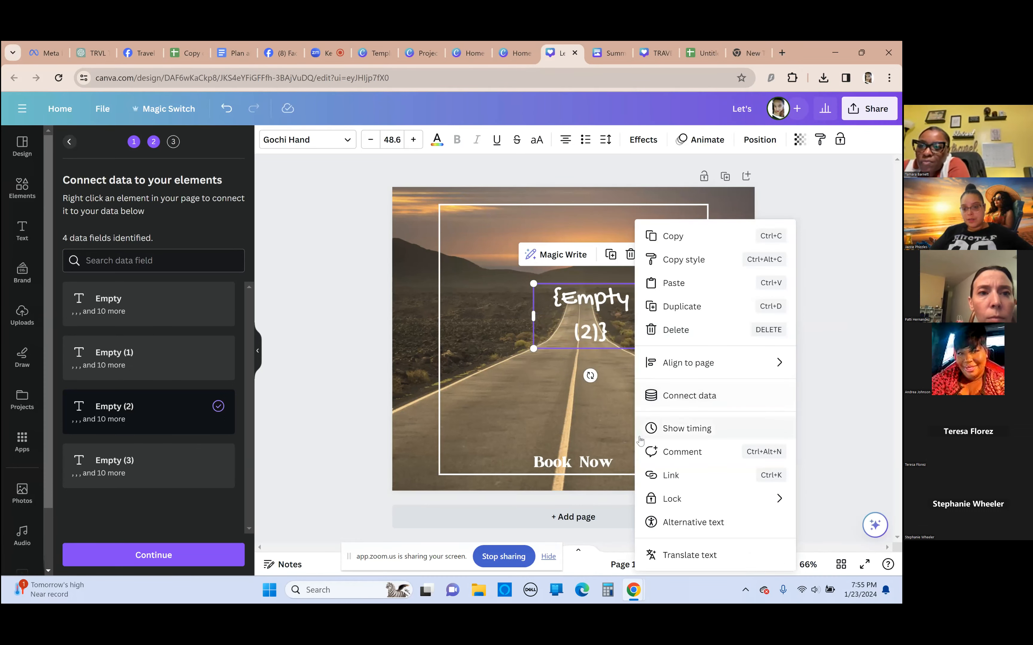
pyautogui.click(711, 481)
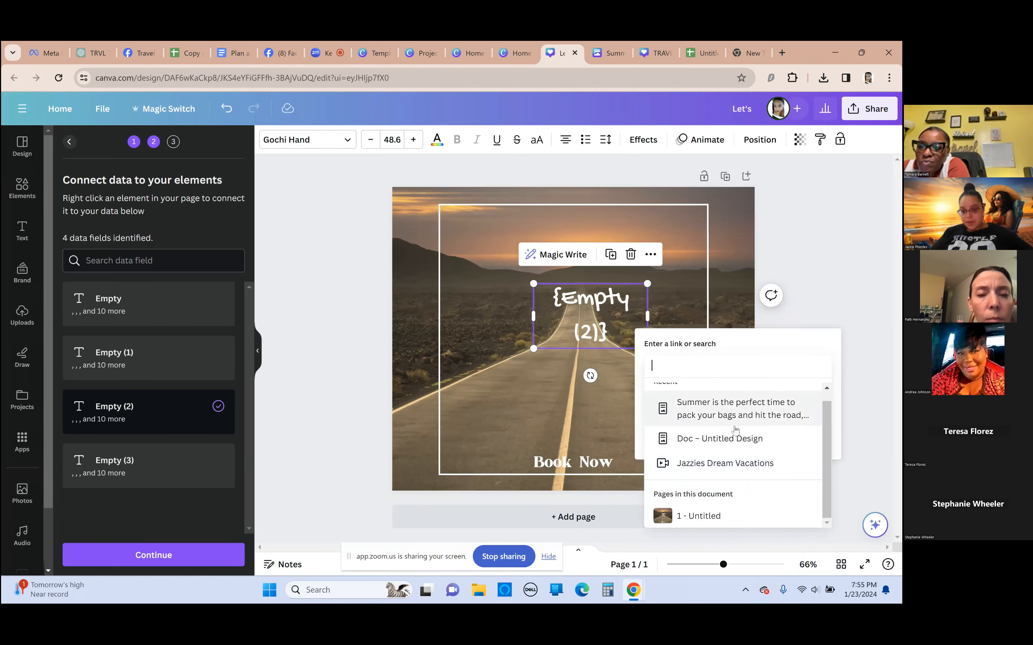
pyautogui.click(748, 272)
# Disconnect the "Empty (2)" data field from the text element and deselect it
pyautogui.rightClick(575, 316)
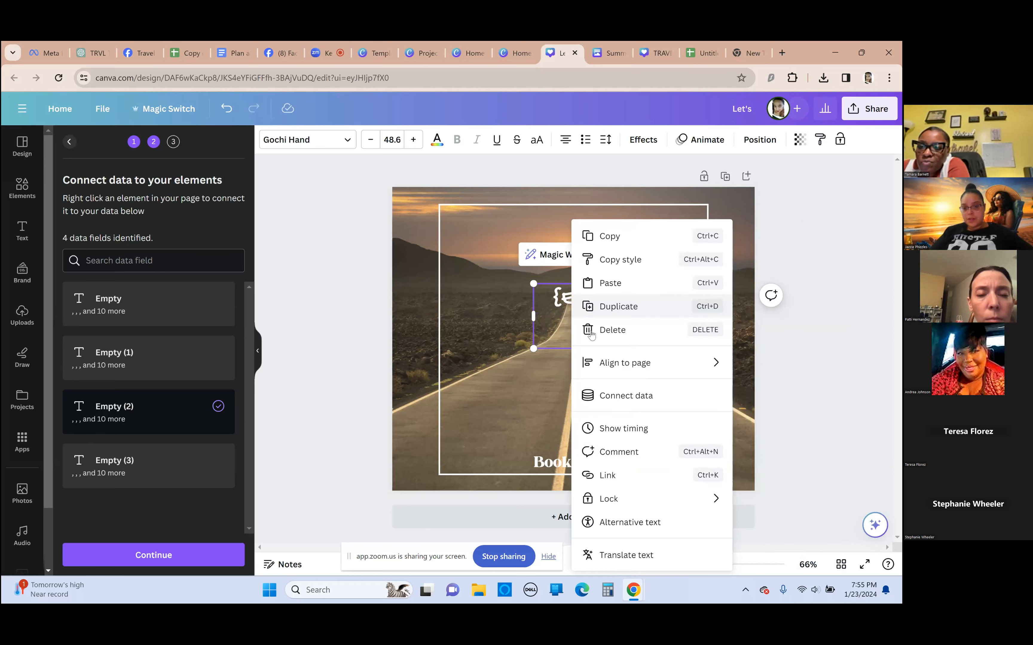
pyautogui.click(616, 395)
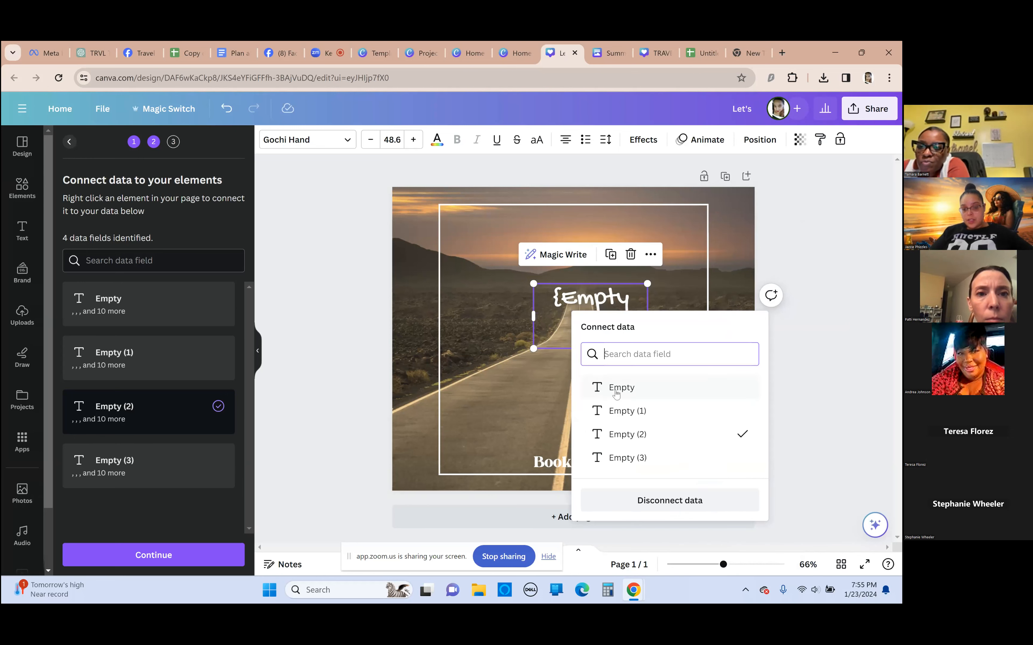
pyautogui.click(669, 505)
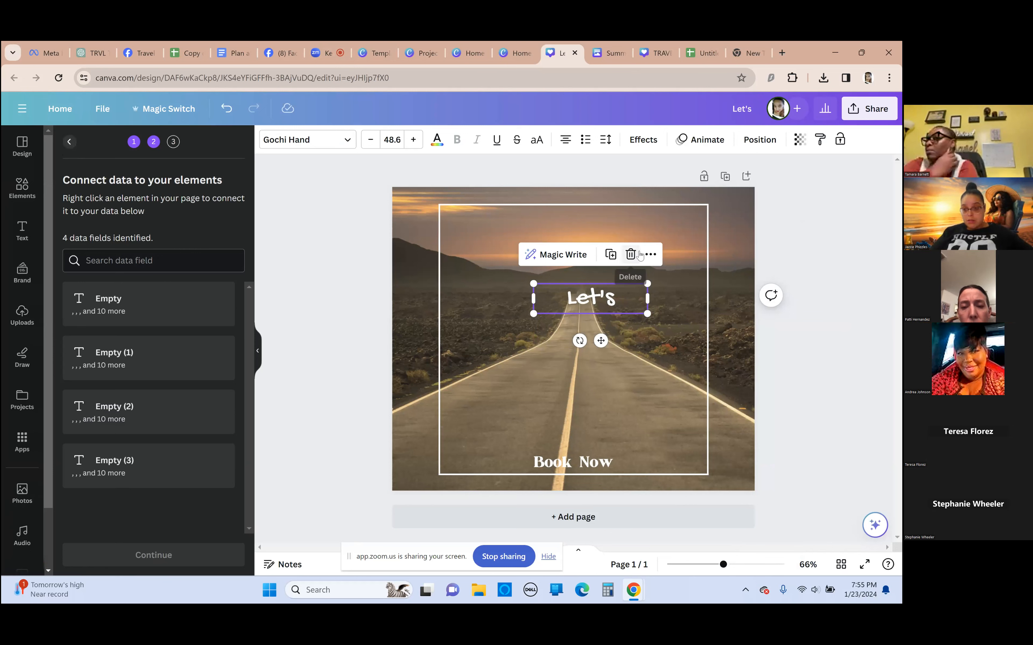
pyautogui.click(798, 224)
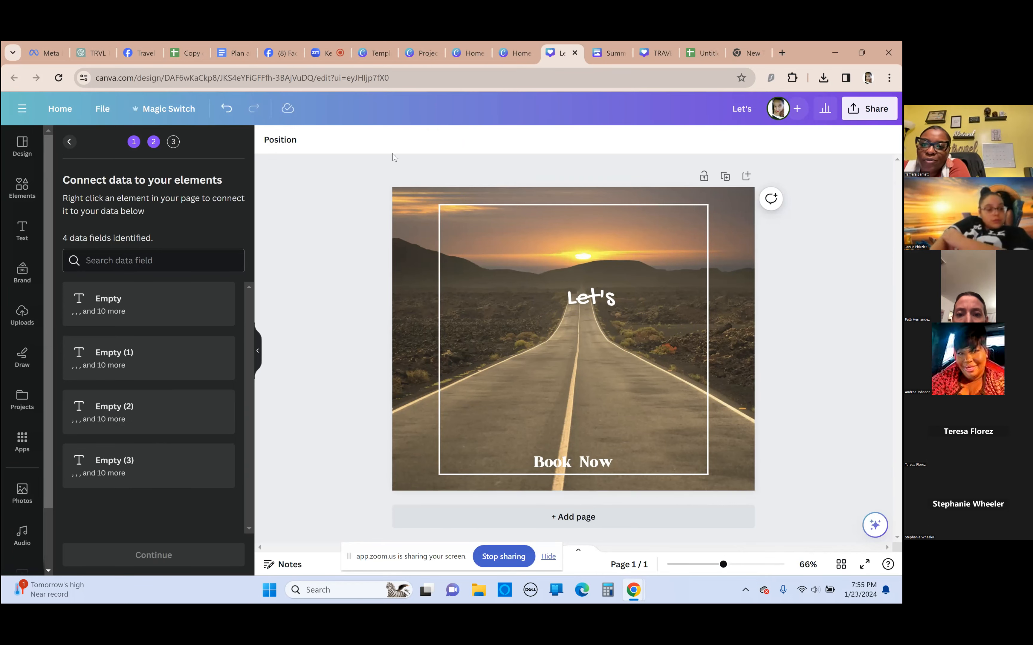
# Browse the Canva apps and reopen Bulk create
pyautogui.click(31, 447)
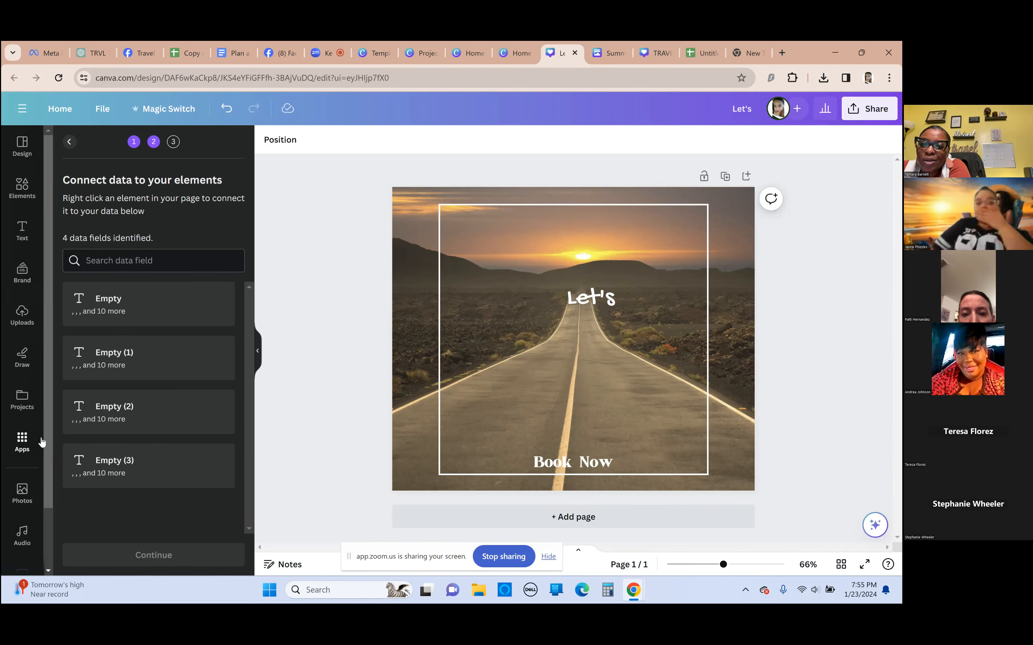
pyautogui.scroll(-8, 173, 449)
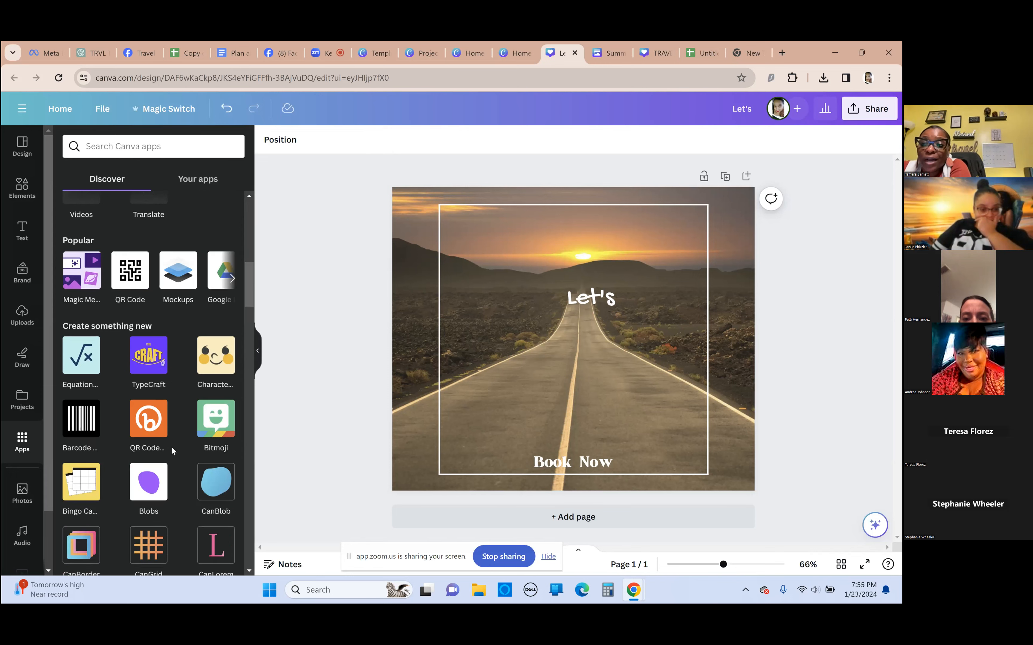
pyautogui.scroll(5, 170, 445)
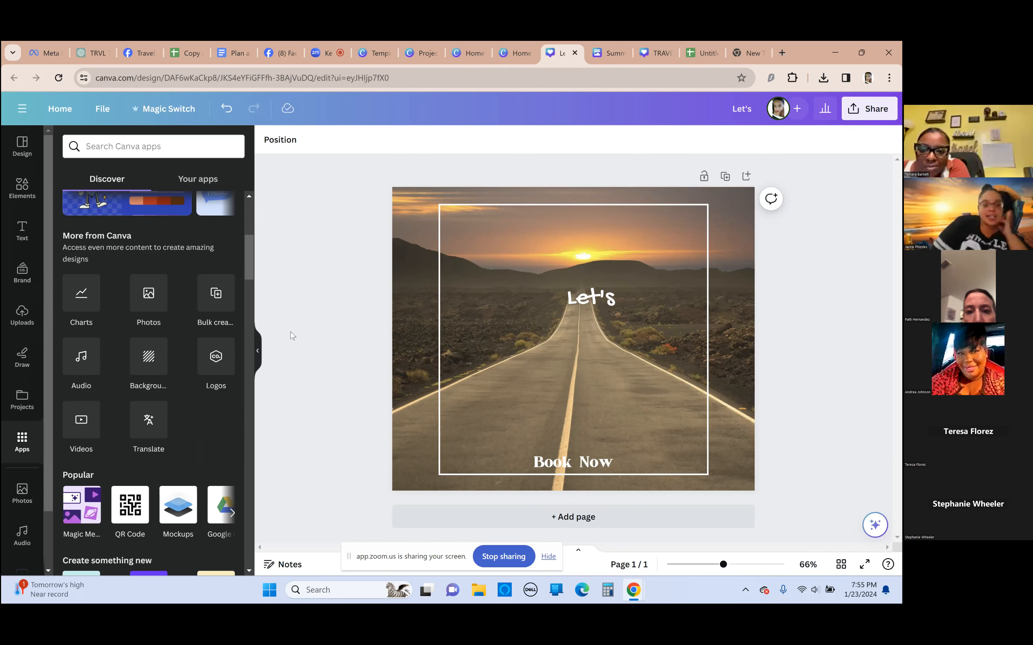
pyautogui.click(214, 292)
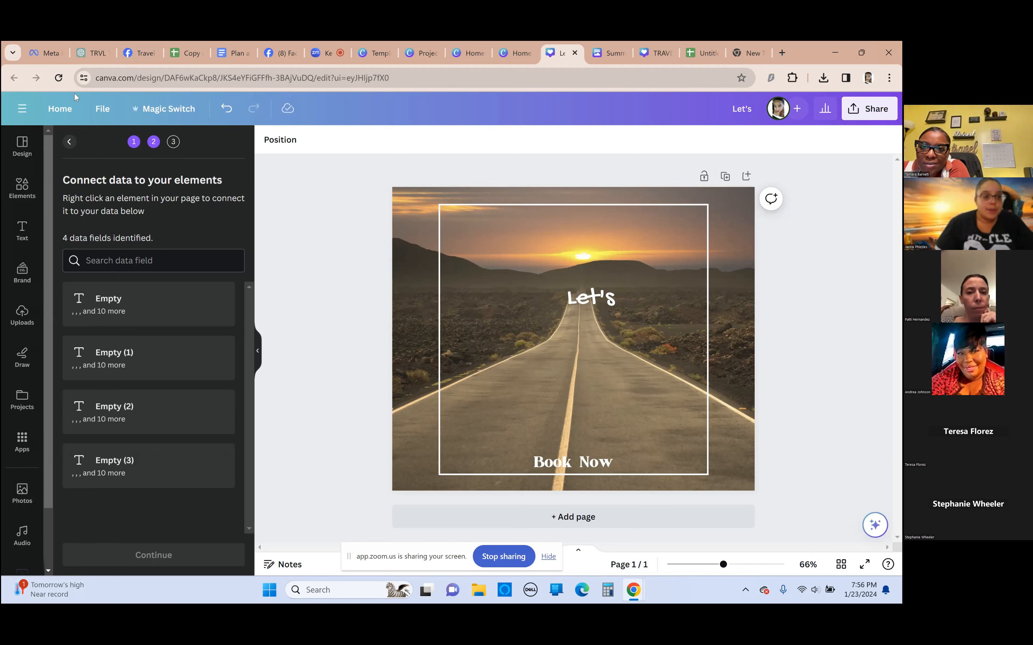
# Leave the travel design and go to the Canva home page
pyautogui.click(61, 109)
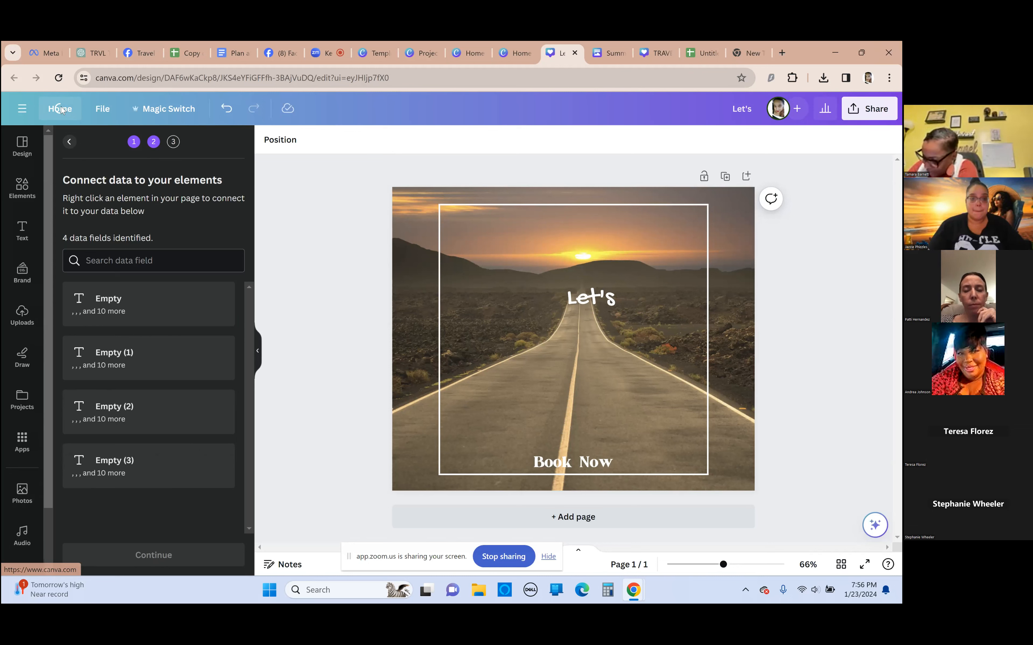
pyautogui.click(61, 110)
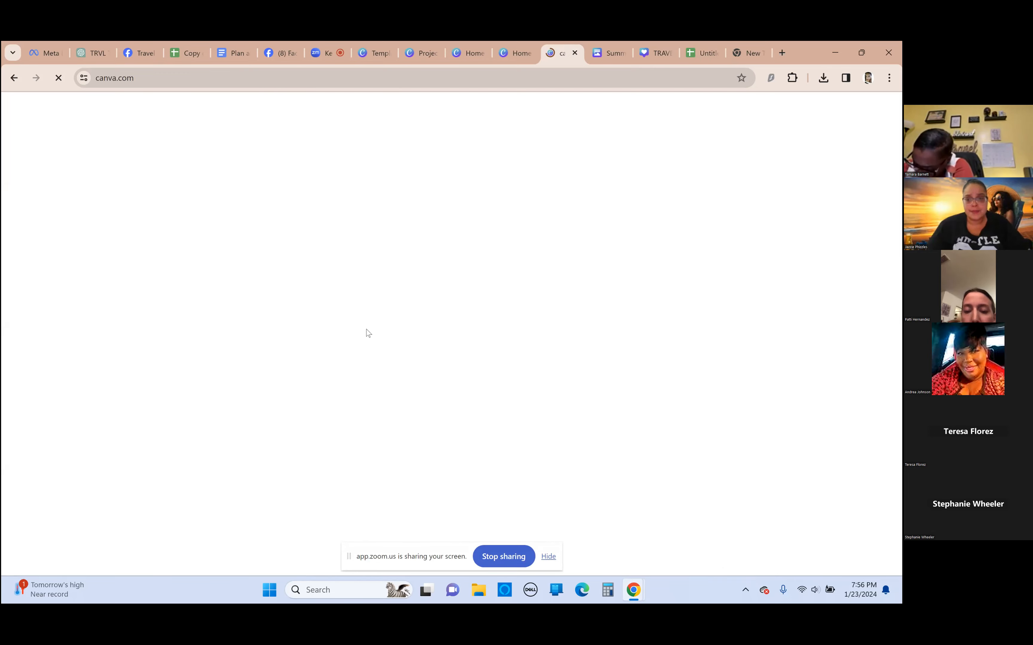
# Look through the designs, images and videos listed under all projects, expanding the designs list
pyautogui.scroll(-10, 284, 316)
pyautogui.scroll(-4, 284, 316)
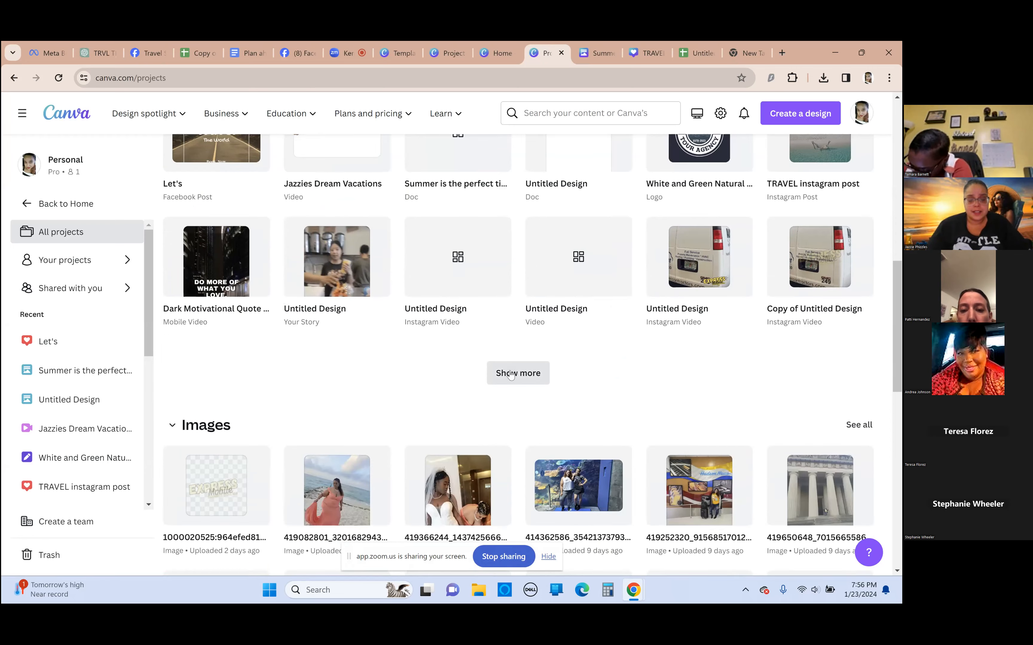
pyautogui.click(517, 371)
pyautogui.scroll(-4, 427, 374)
pyautogui.scroll(-5, 377, 376)
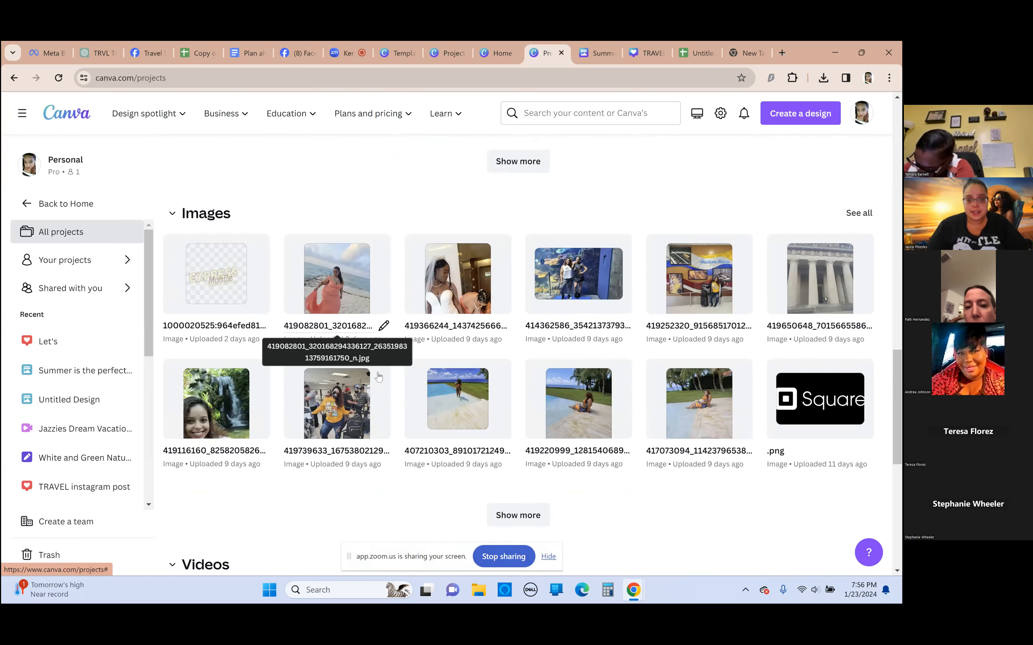
pyautogui.scroll(-3, 378, 376)
pyautogui.scroll(-7, 378, 376)
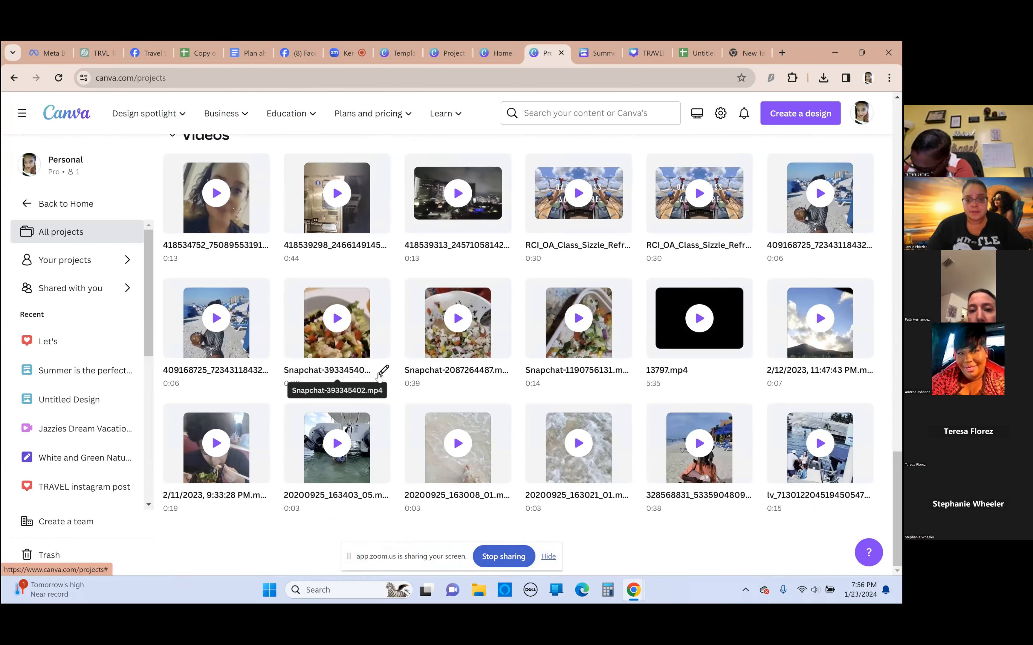
pyautogui.scroll(7, 390, 377)
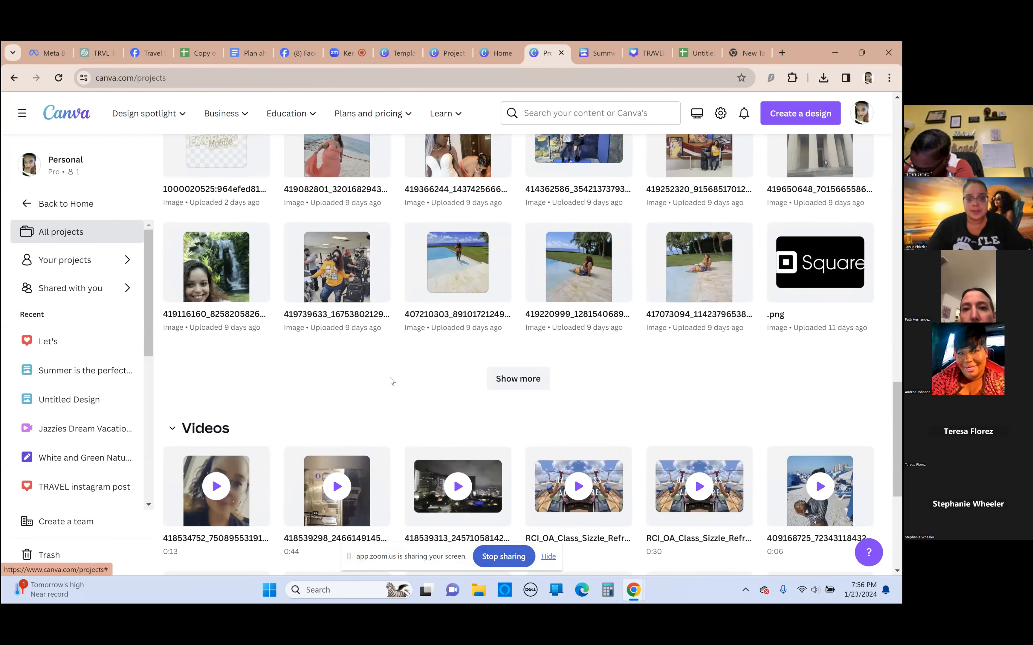
pyautogui.scroll(13, 389, 377)
pyautogui.scroll(3, 451, 405)
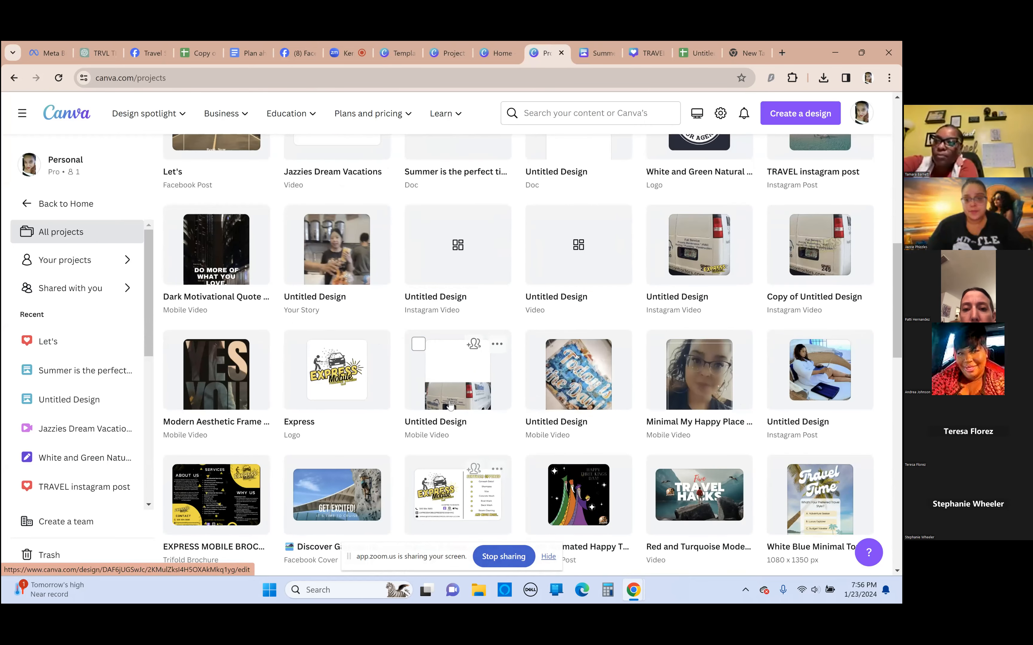
# Expand the list of designs further and open the "Nickelodeon Resort" Instagram post
pyautogui.scroll(-5, 452, 392)
pyautogui.click(517, 380)
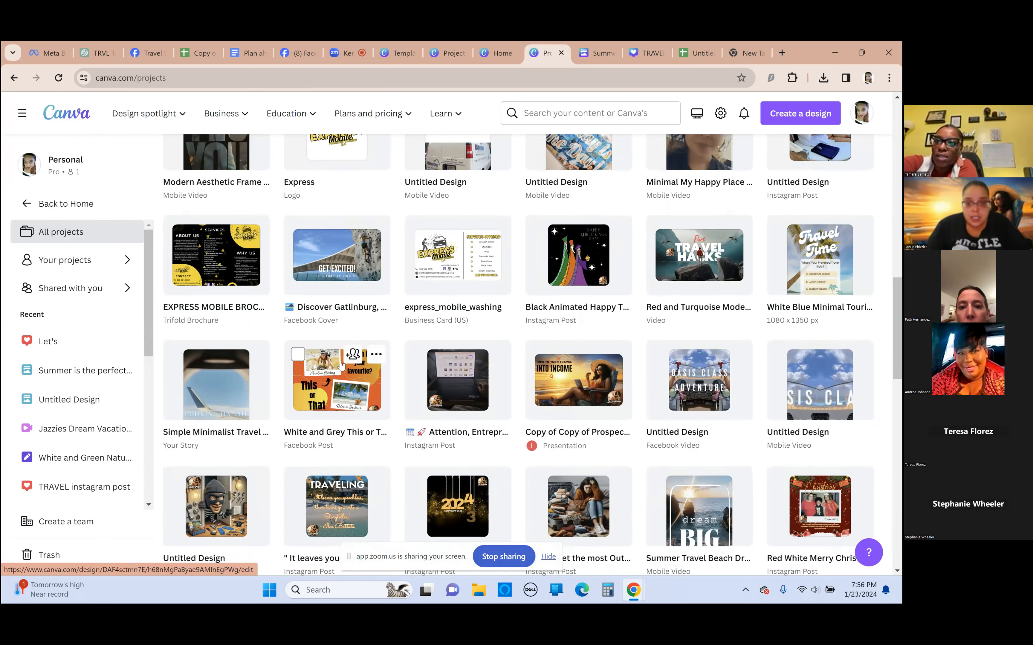
pyautogui.scroll(-5, 439, 361)
pyautogui.scroll(-1, 537, 354)
pyautogui.click(519, 392)
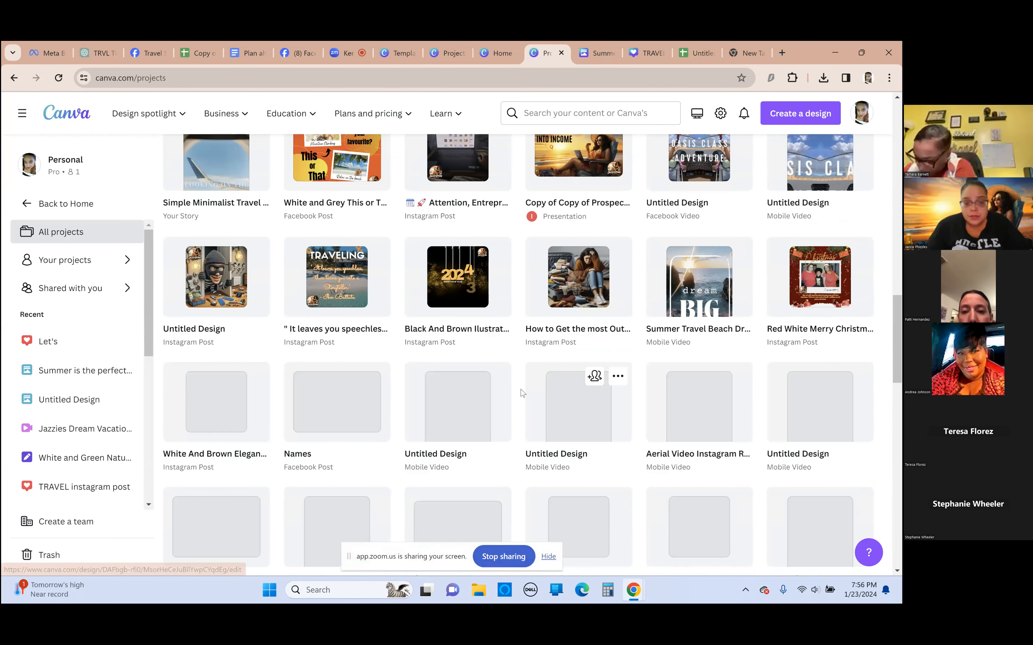
pyautogui.scroll(-5, 442, 408)
pyautogui.click(516, 406)
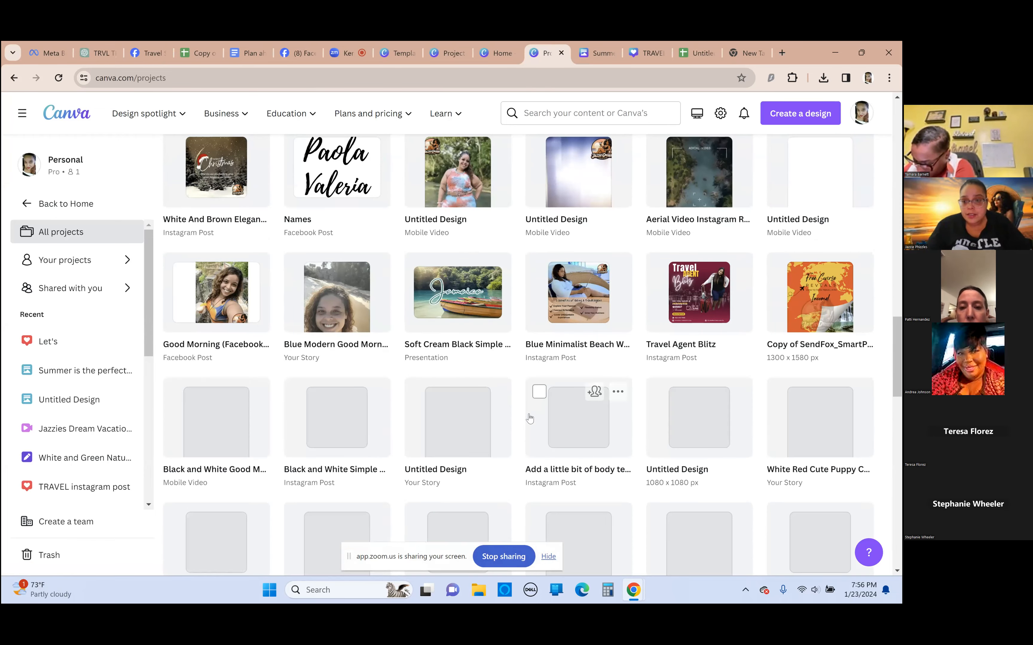
pyautogui.scroll(-5, 548, 397)
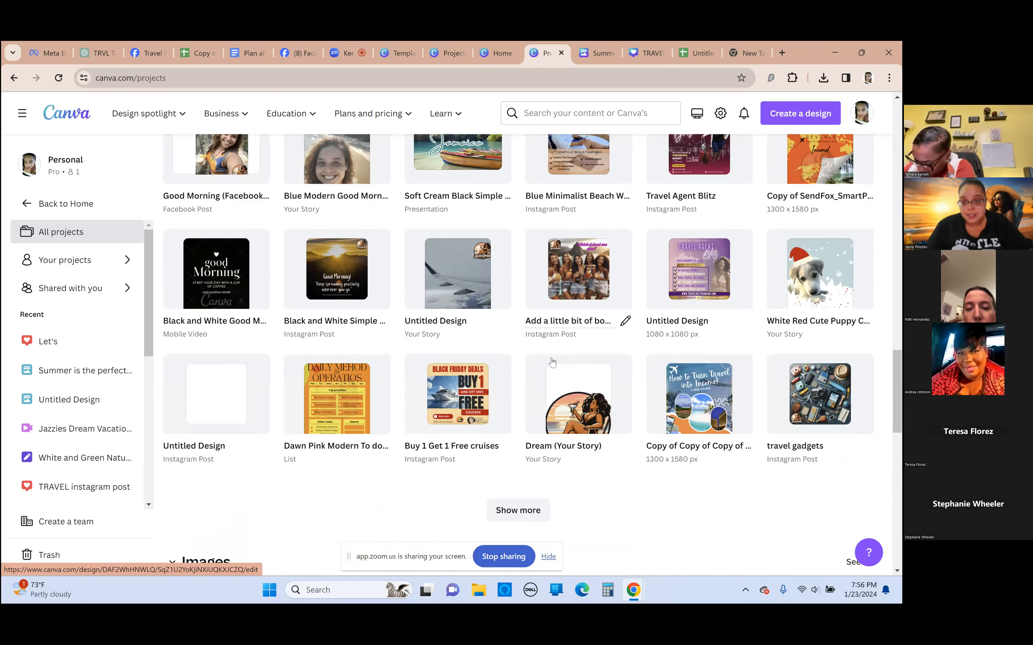
pyautogui.click(522, 429)
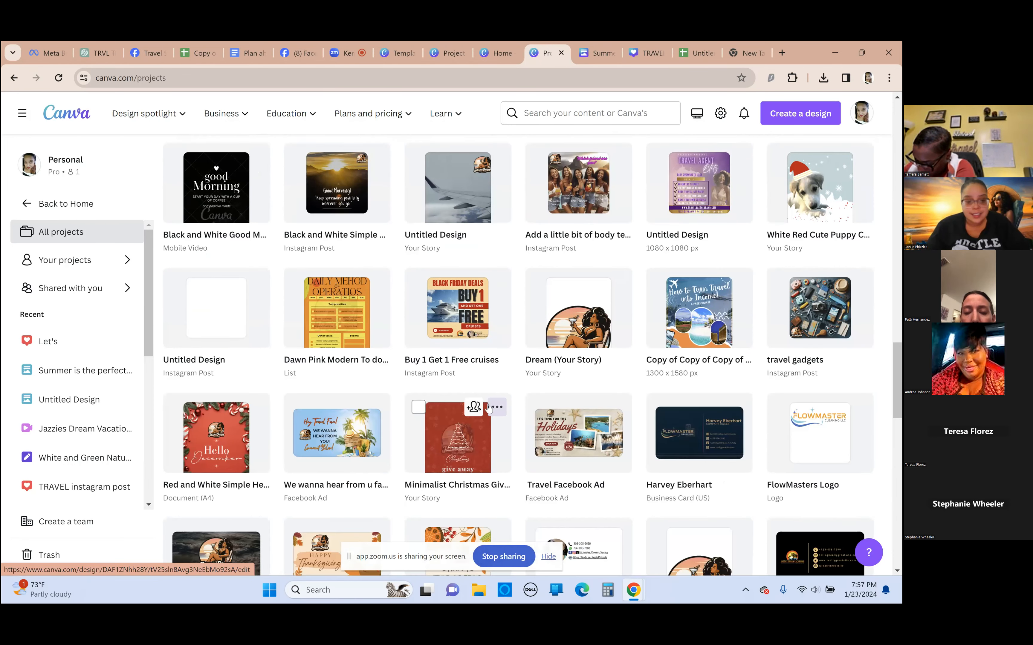
pyautogui.scroll(-6, 491, 405)
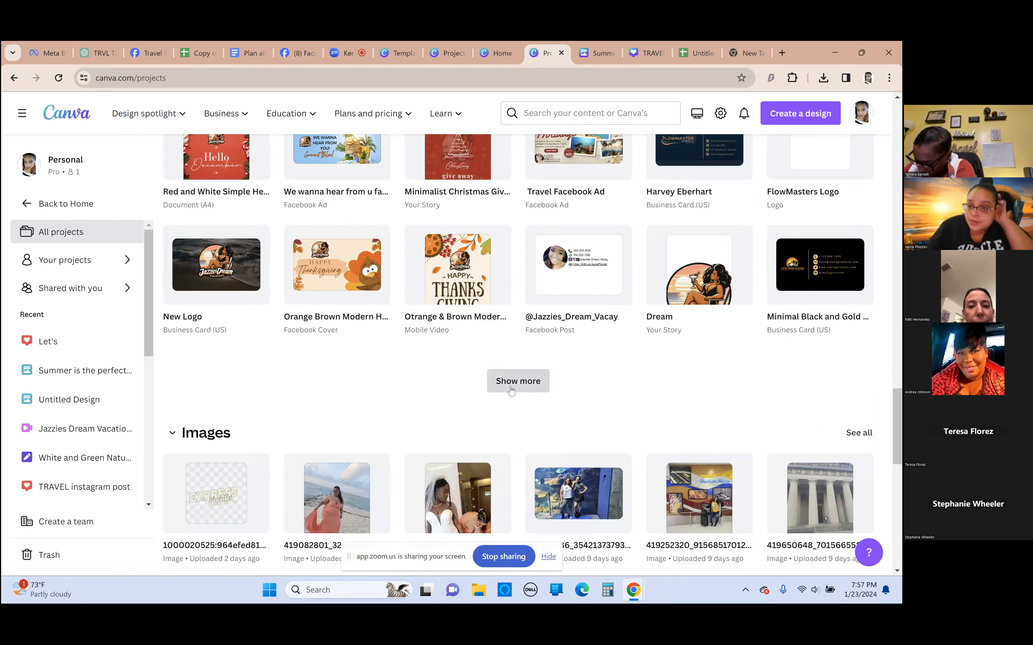
pyautogui.click(511, 390)
pyautogui.scroll(-3, 470, 363)
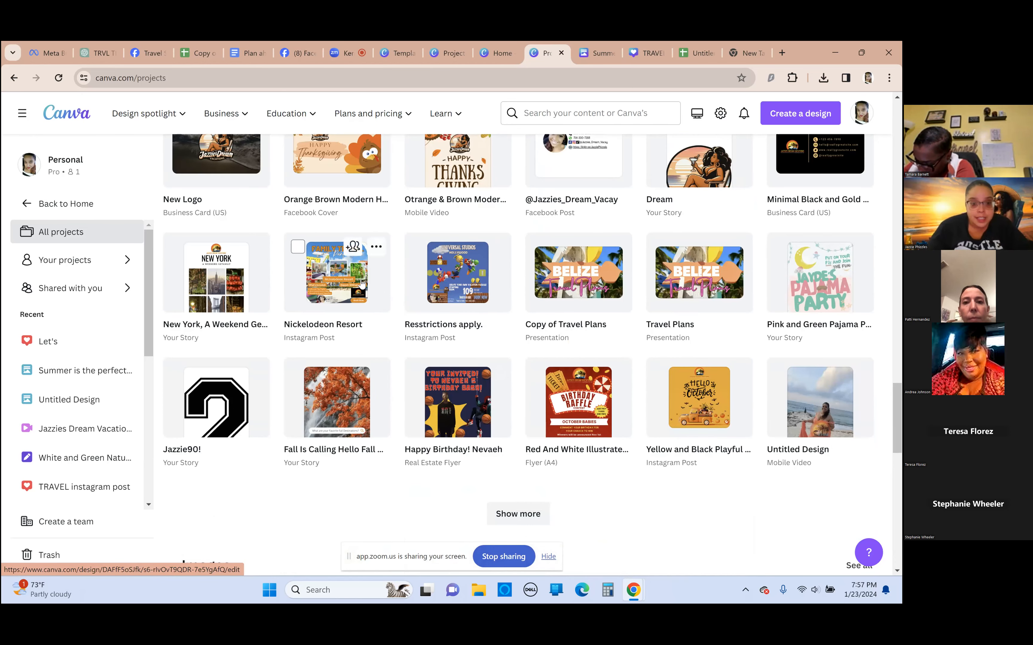
pyautogui.click(331, 292)
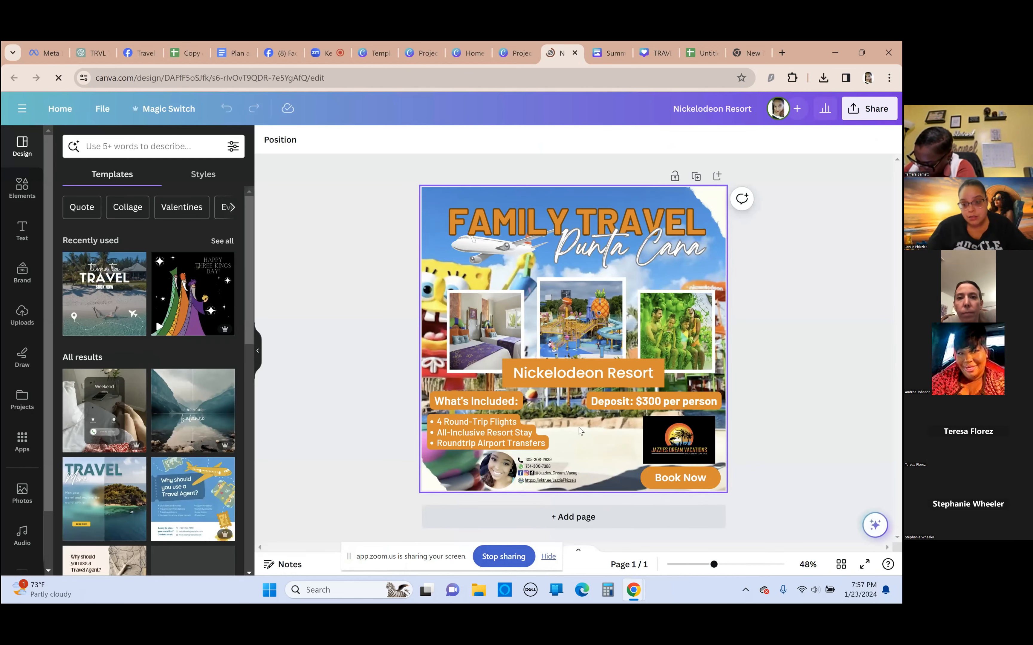
# Resize the contact-details image on the Nickelodeon Resort flyer and place it in the flyer's lower left corner below the inclusions list
pyautogui.click(495, 469)
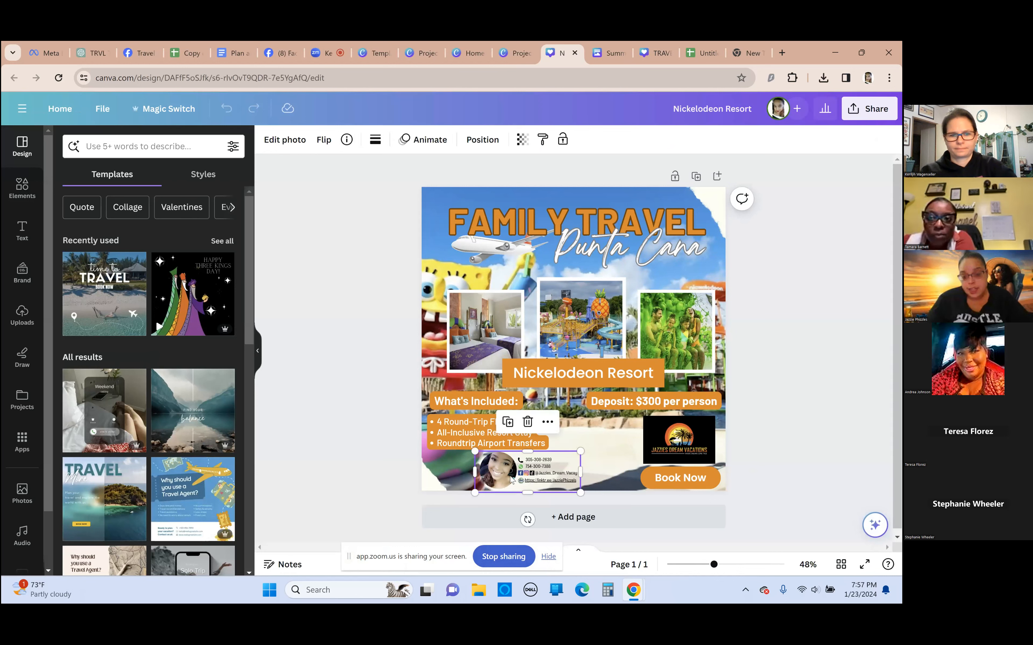
pyautogui.moveTo(581, 451); pyautogui.dragTo(703, 372)
pyautogui.moveTo(611, 447); pyautogui.dragTo(560, 471)
pyautogui.moveTo(654, 415); pyautogui.dragTo(518, 469)
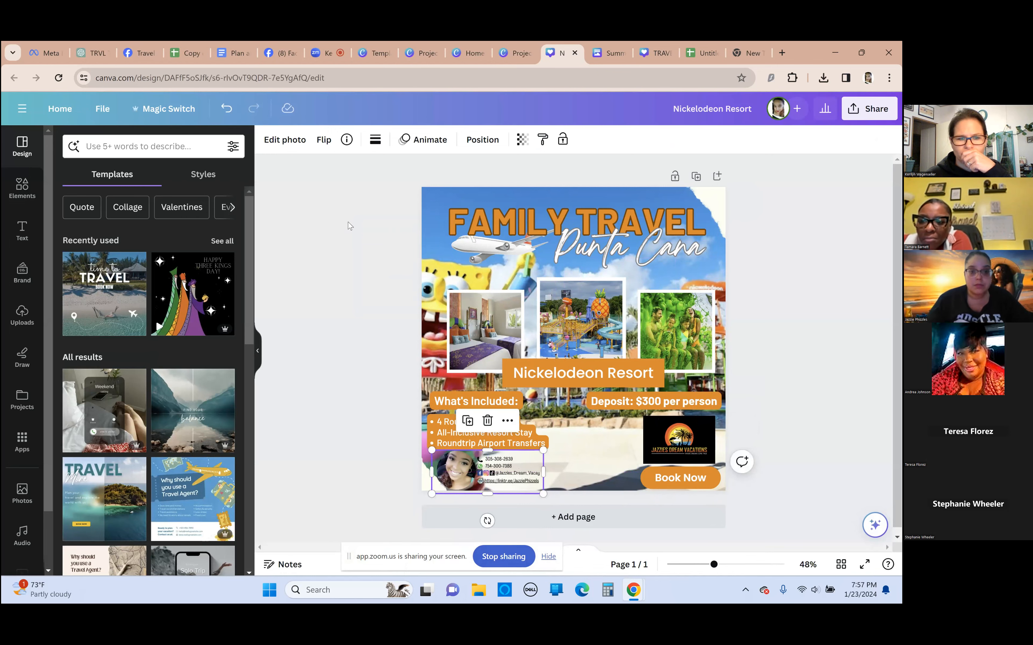
# Return to the projects list, show more designs and open the "(Bulk) Summer Time Travel Hacks" video
pyautogui.click(513, 52)
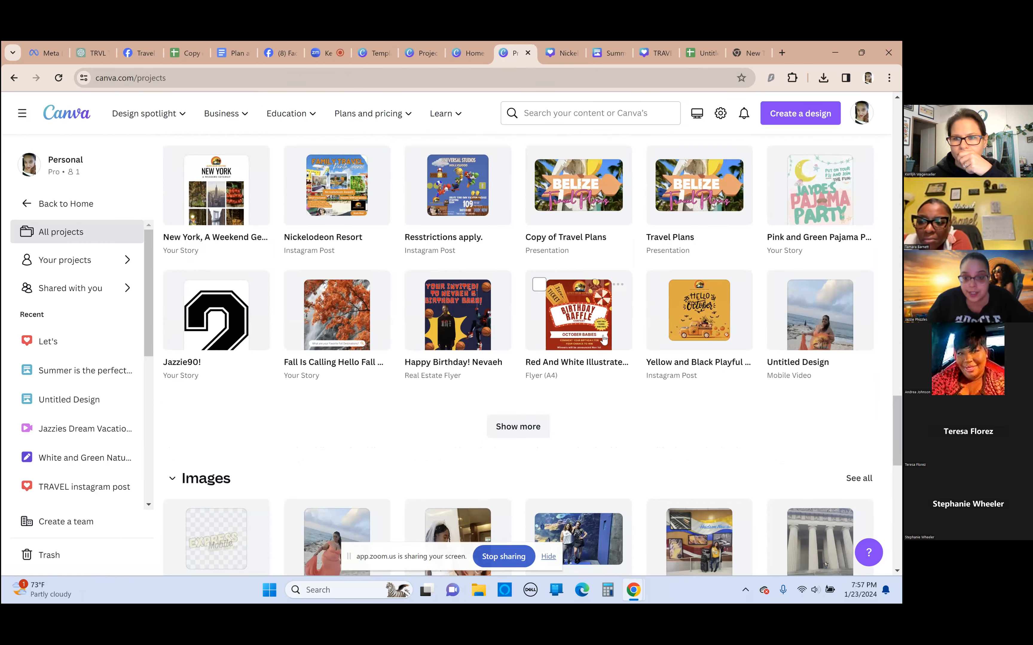
pyautogui.scroll(-2, 604, 338)
pyautogui.click(518, 338)
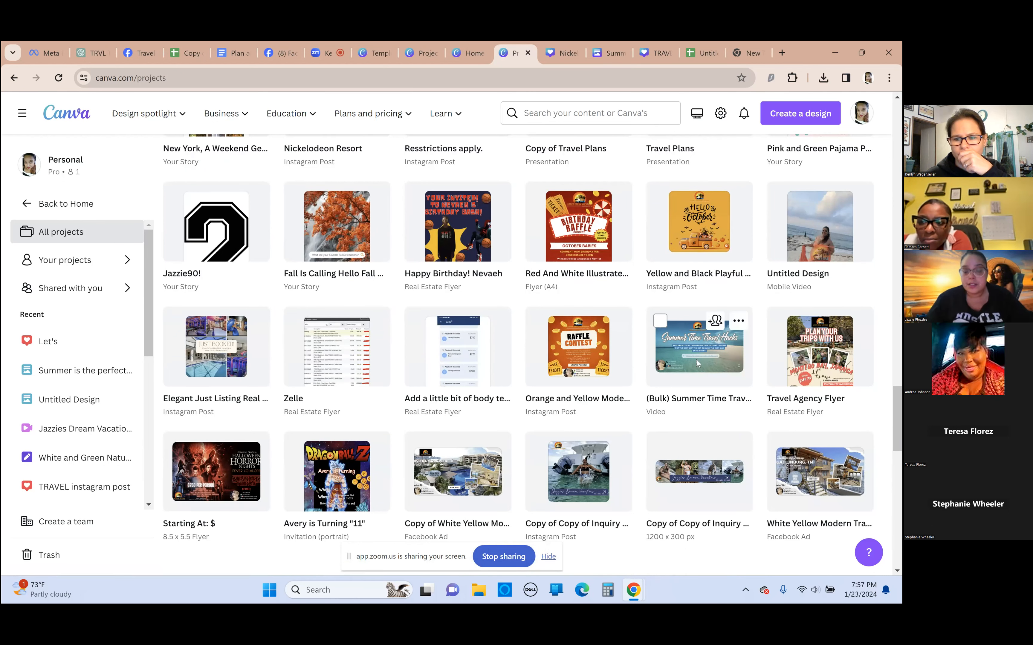
pyautogui.click(695, 359)
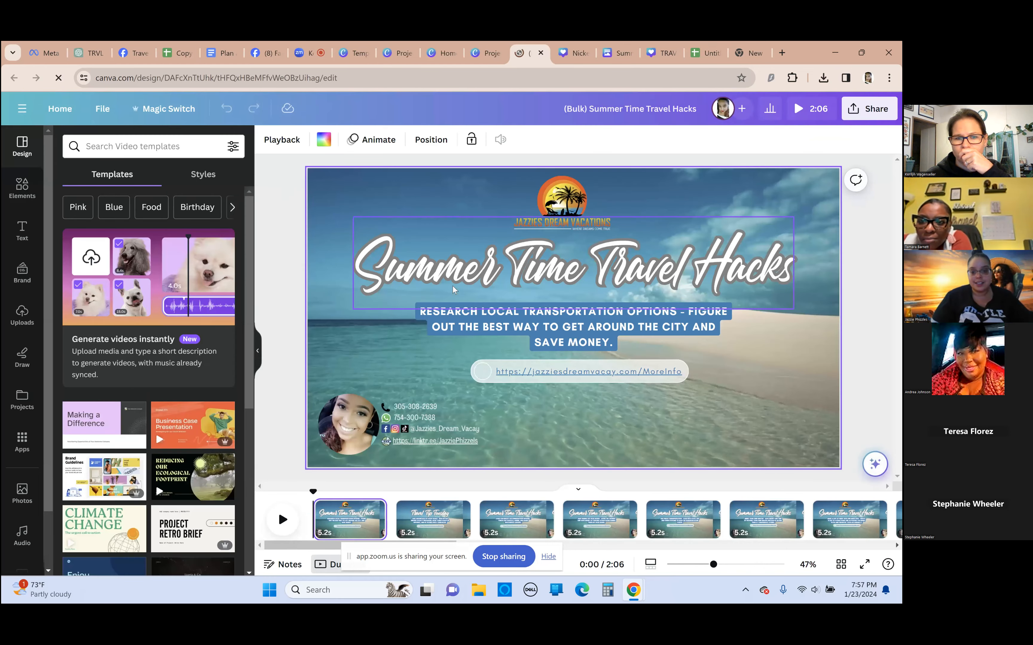
# Examine the bulk-created travel tips on pages 4 and 5 of the video, selecting the tip text on page 5
pyautogui.click(413, 411)
pyautogui.scroll(-4, 412, 406)
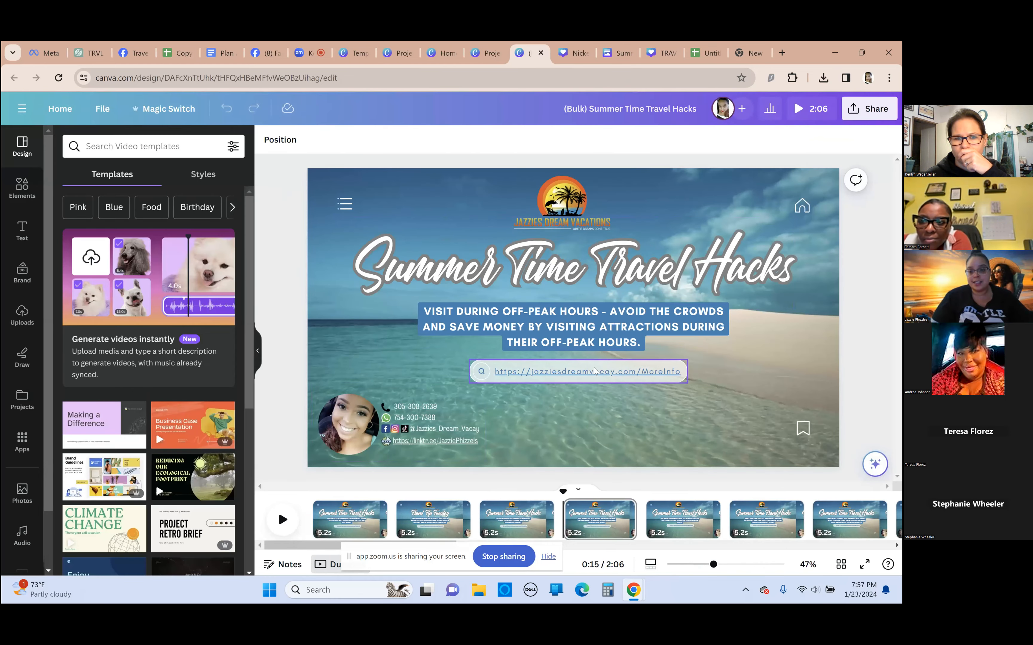
pyautogui.click(599, 518)
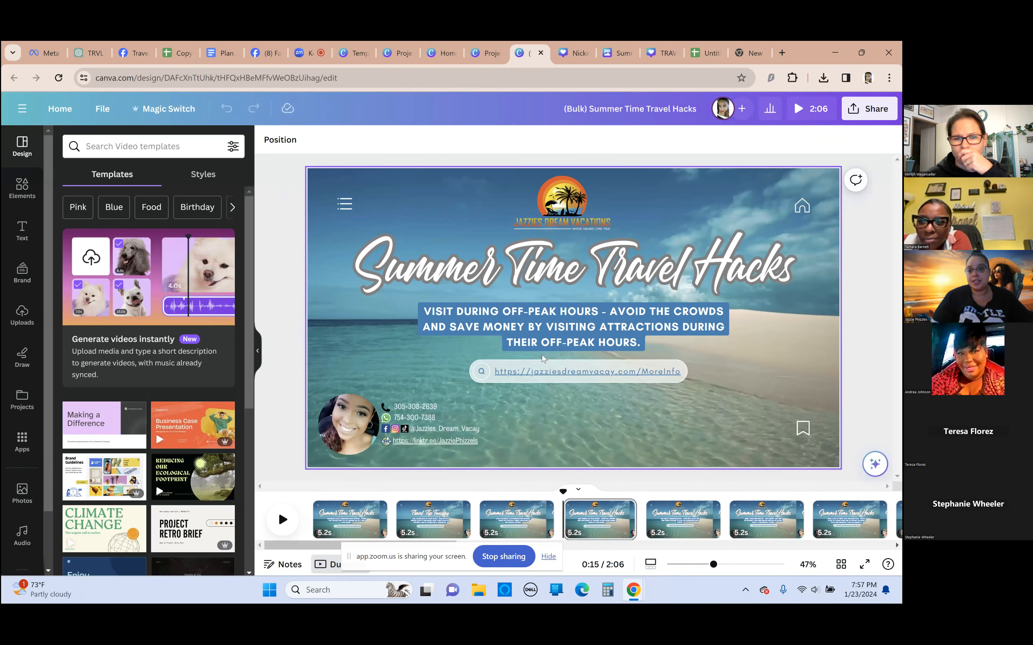
pyautogui.hscroll(10, 555, 519)
pyautogui.hscroll(-10, 597, 530)
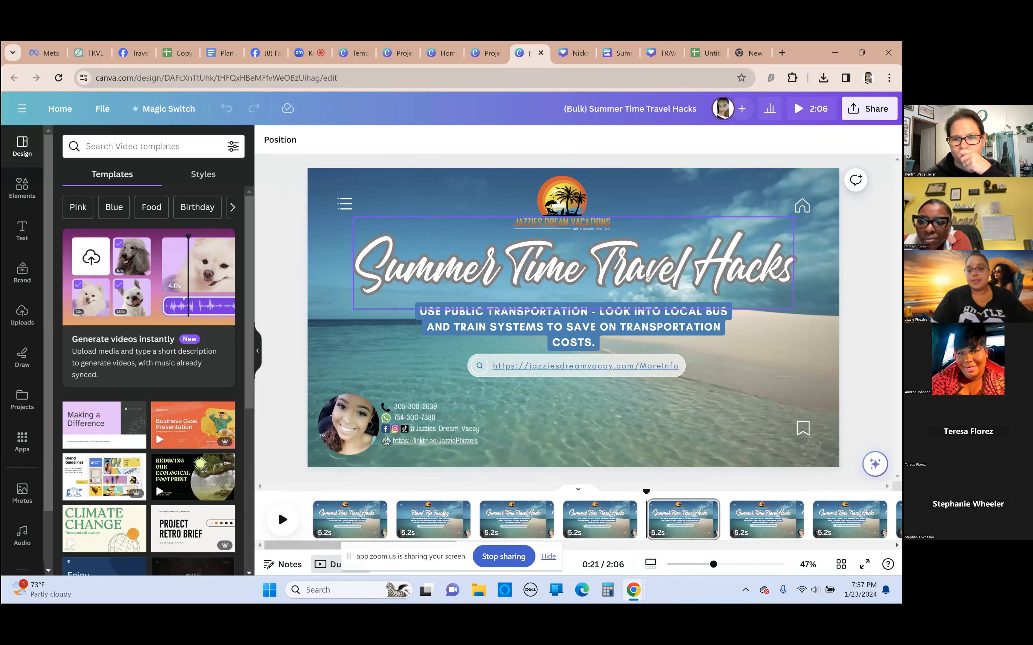
pyautogui.click(449, 327)
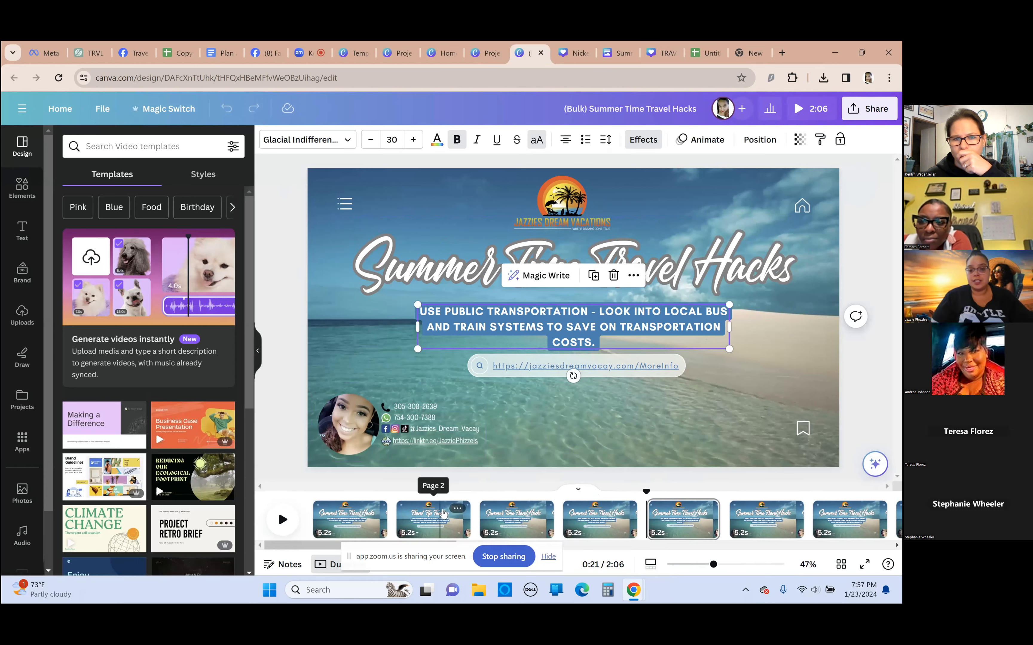
# Go through pages 2 to 10 of the video to compare the travel tip on each page
pyautogui.click(441, 518)
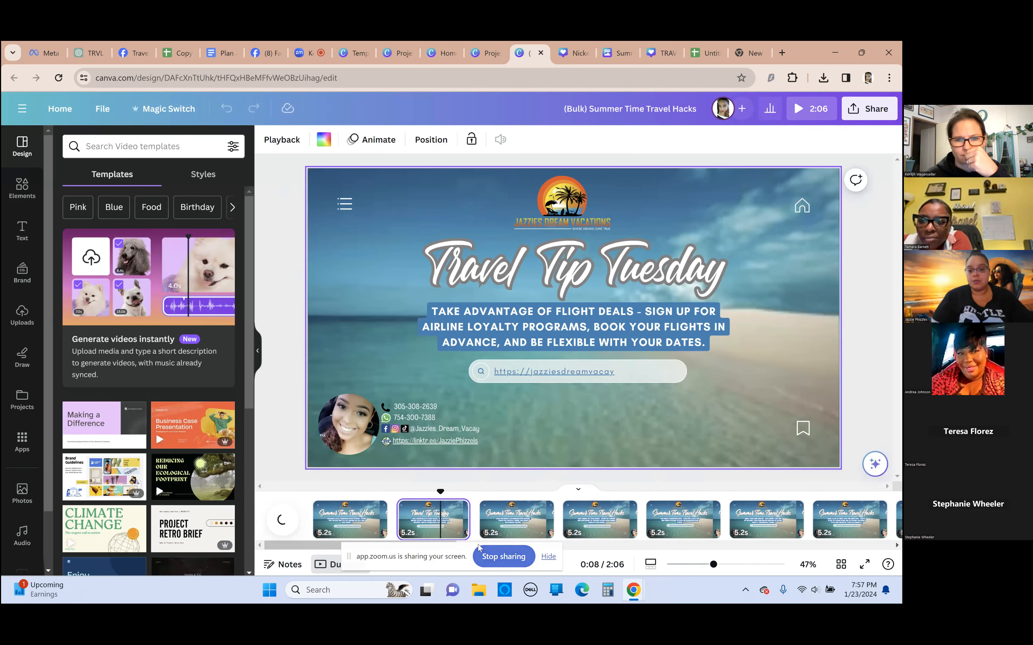
pyautogui.click(521, 519)
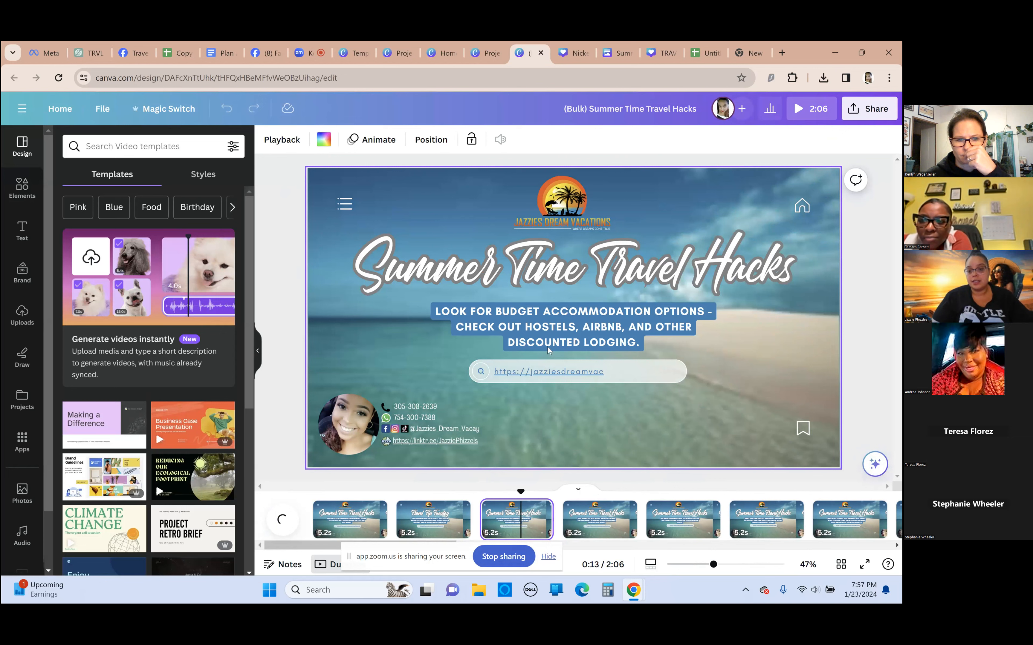
pyautogui.click(604, 524)
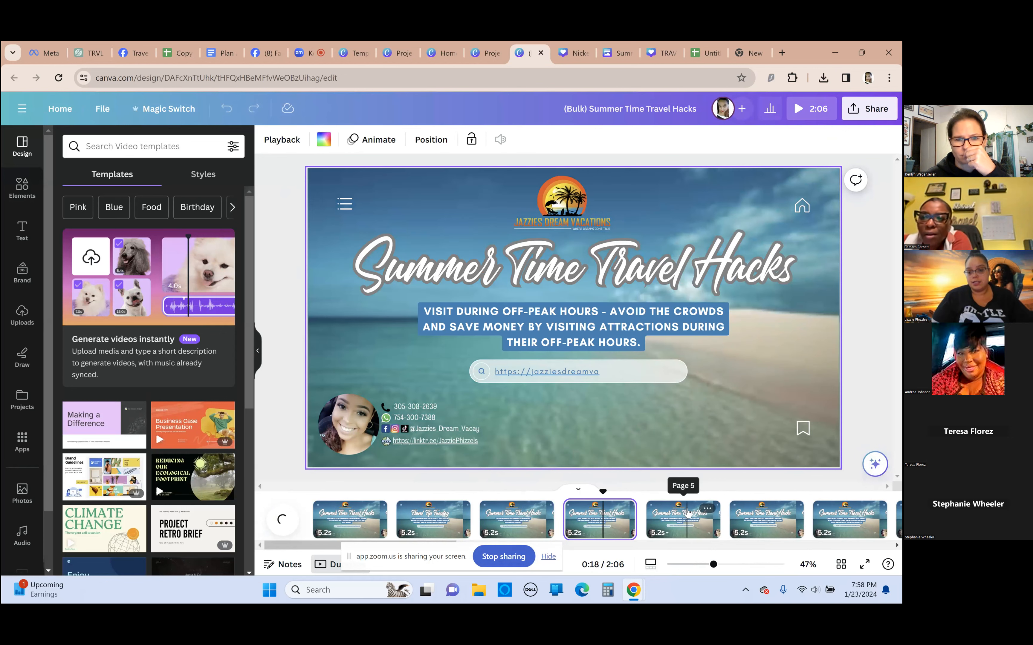
pyautogui.click(686, 517)
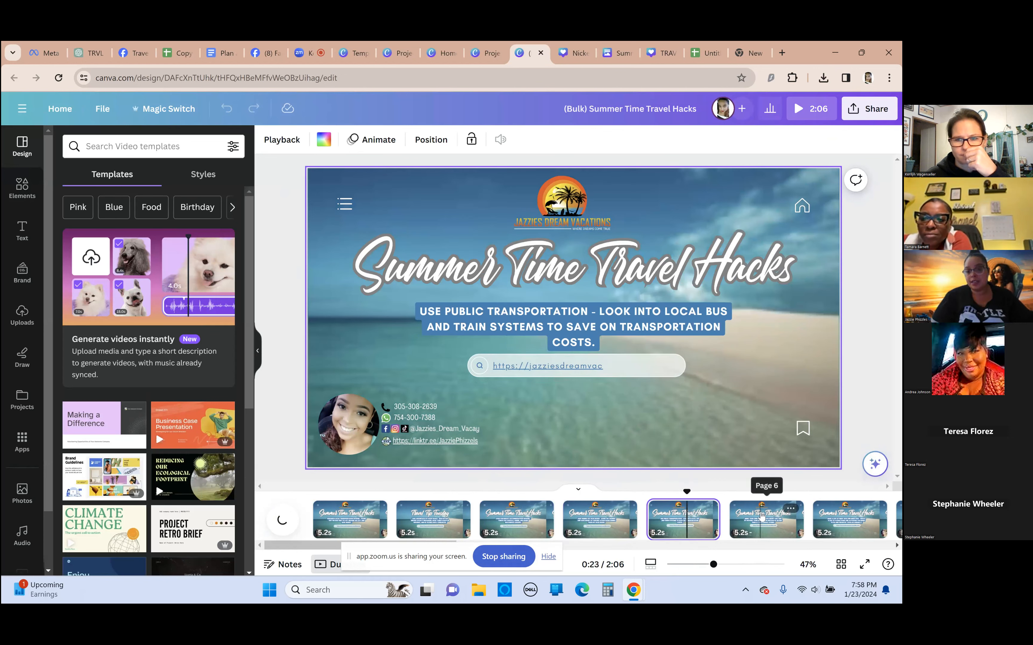
pyautogui.click(766, 519)
pyautogui.click(848, 520)
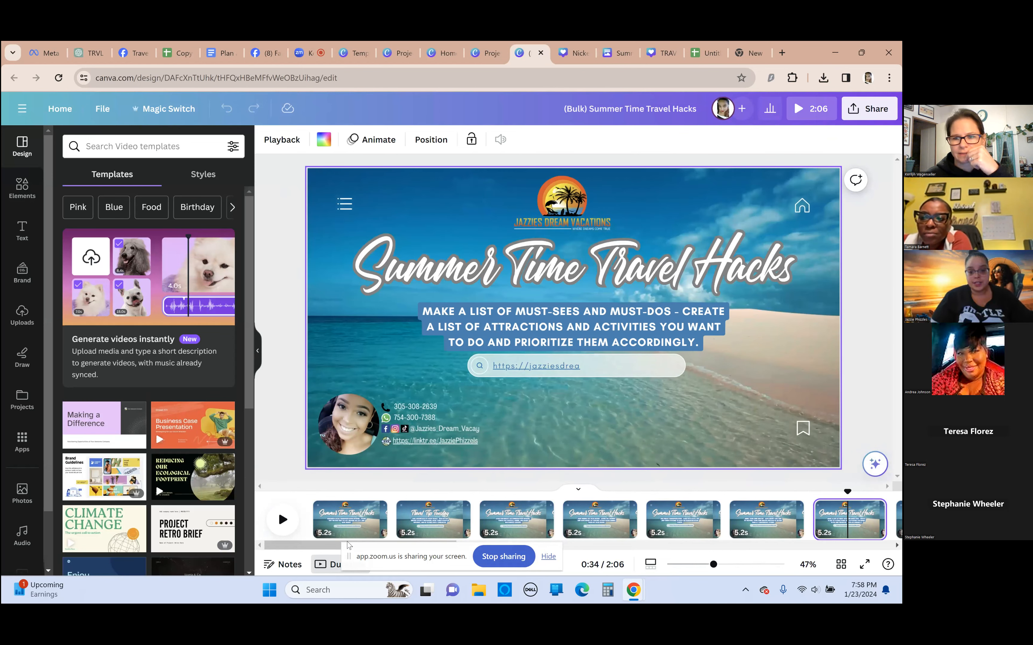
pyautogui.moveTo(328, 549); pyautogui.dragTo(419, 548)
pyautogui.click(635, 512)
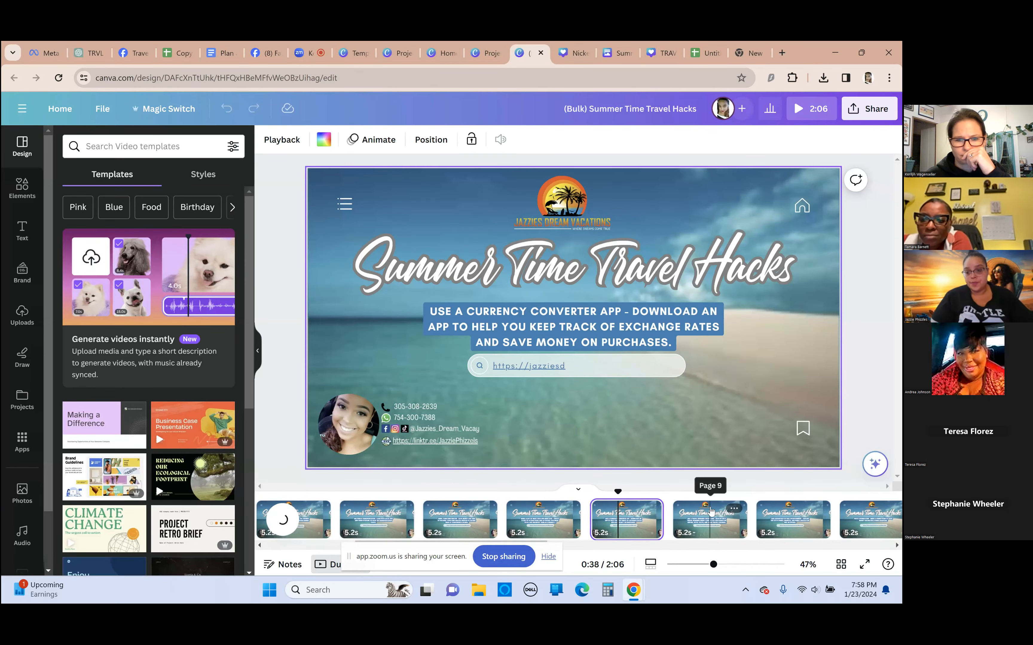
pyautogui.click(710, 514)
pyautogui.click(796, 514)
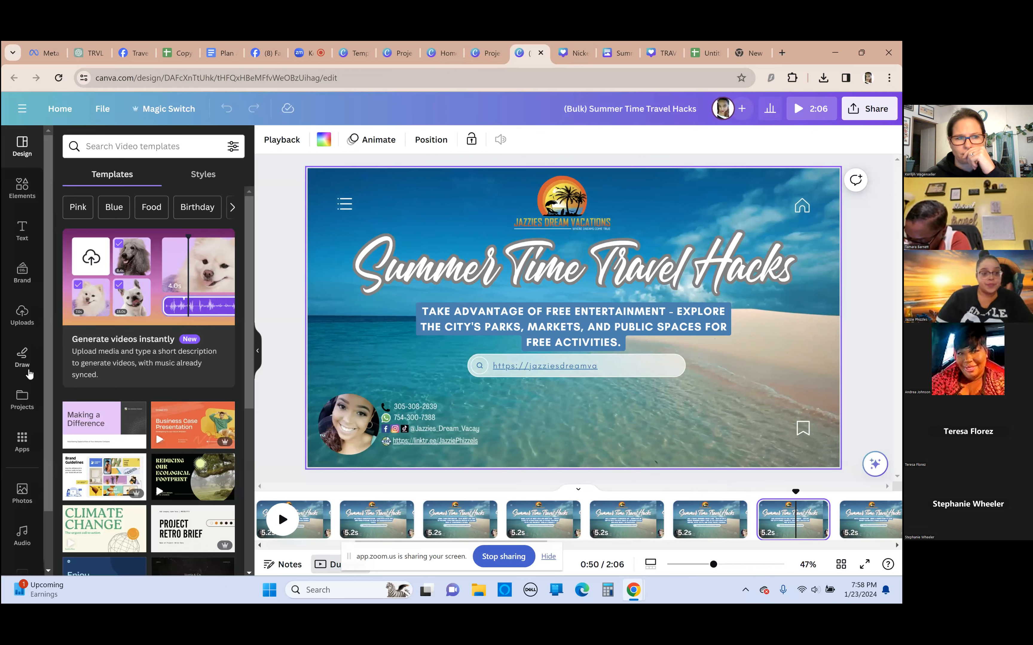
# Look over the uploaded images and the design elements, and leave the video for the Canva home page
pyautogui.click(22, 315)
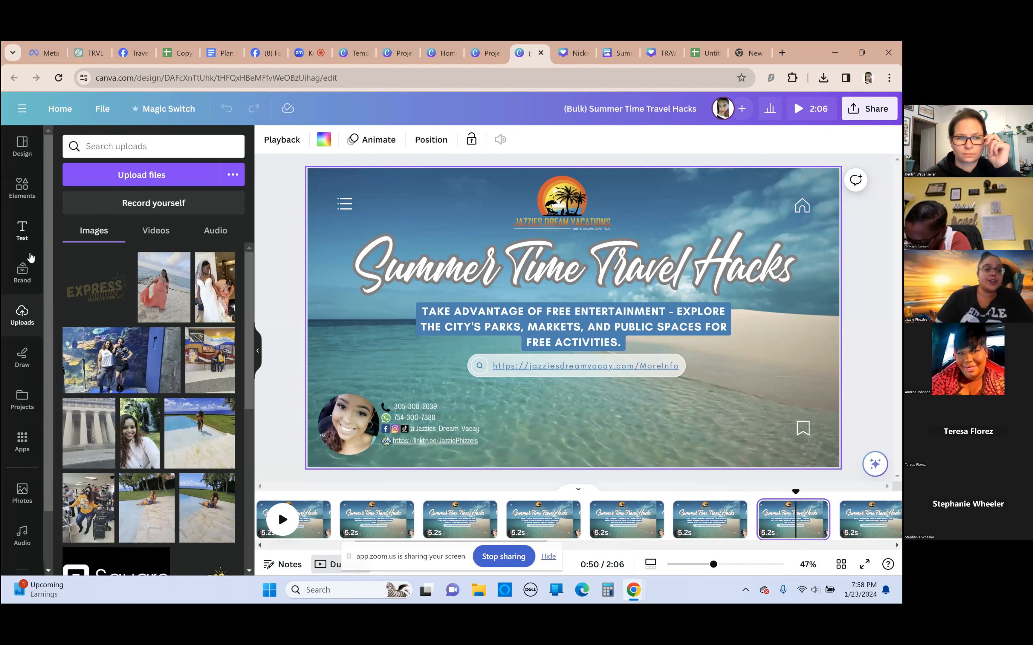
pyautogui.click(22, 187)
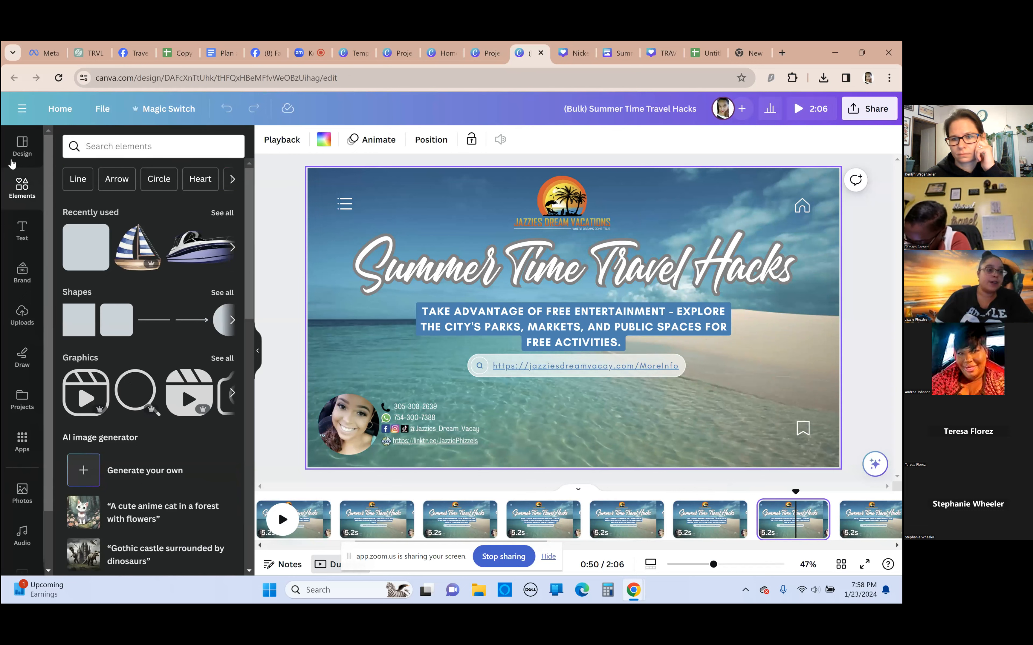
pyautogui.click(64, 112)
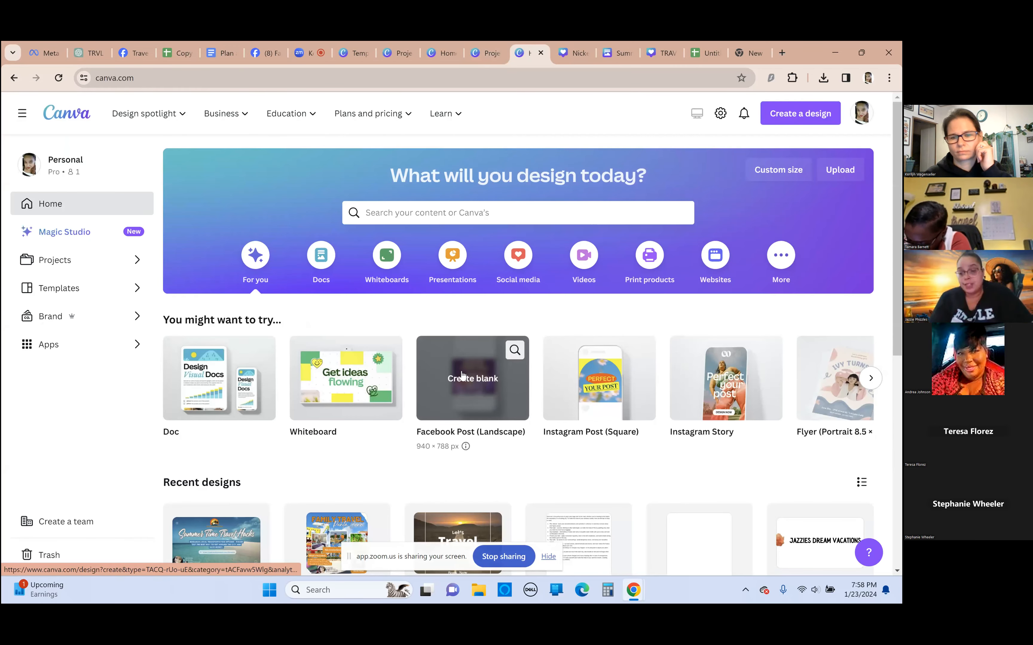
# Look through the recent designs on the home page and open the "White and Grey This or That" Facebook post
pyautogui.scroll(-3, 575, 295)
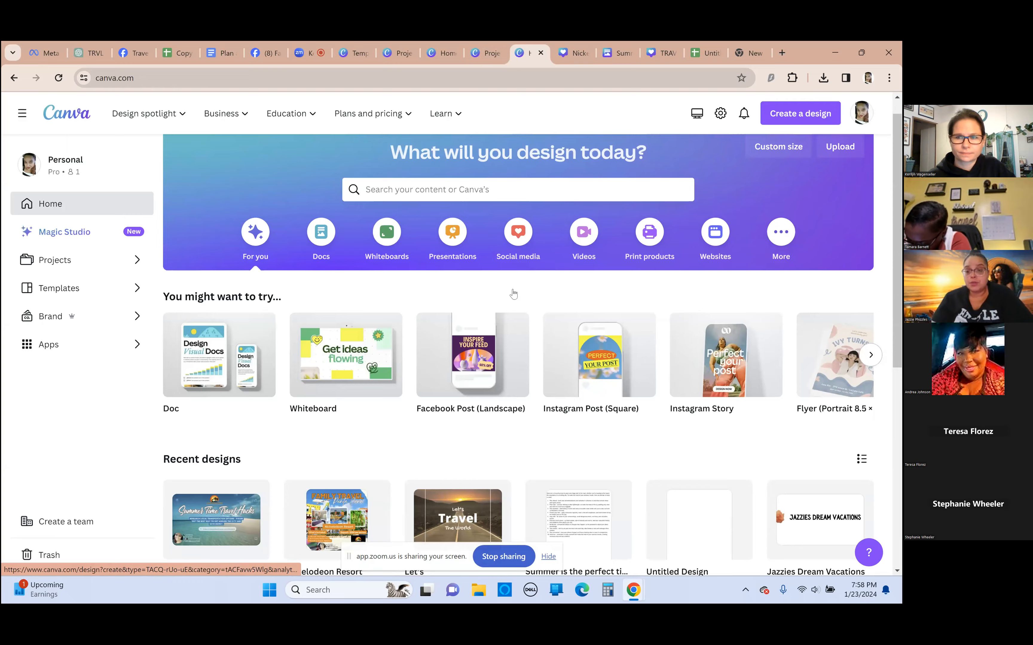
pyautogui.scroll(2, 472, 219)
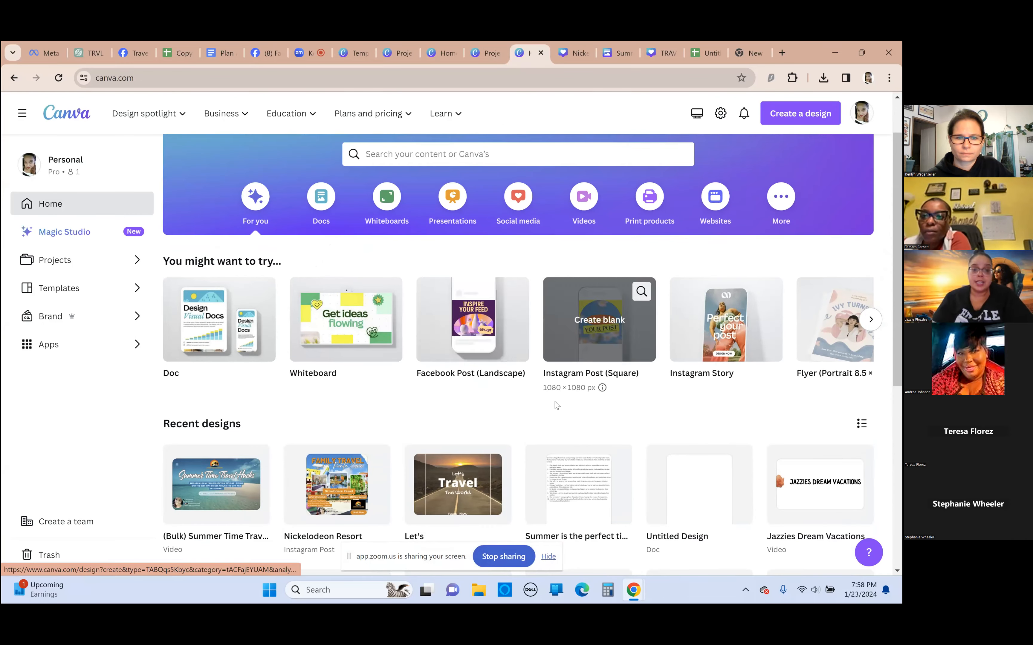
pyautogui.scroll(-7, 441, 360)
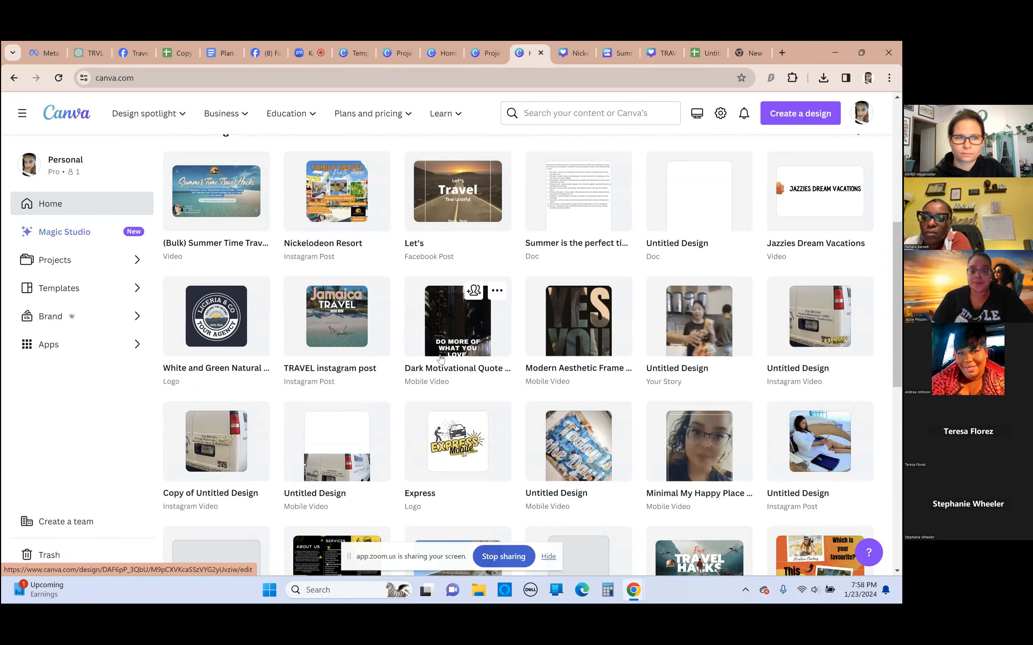
pyautogui.scroll(-3, 441, 360)
pyautogui.scroll(-1, 441, 360)
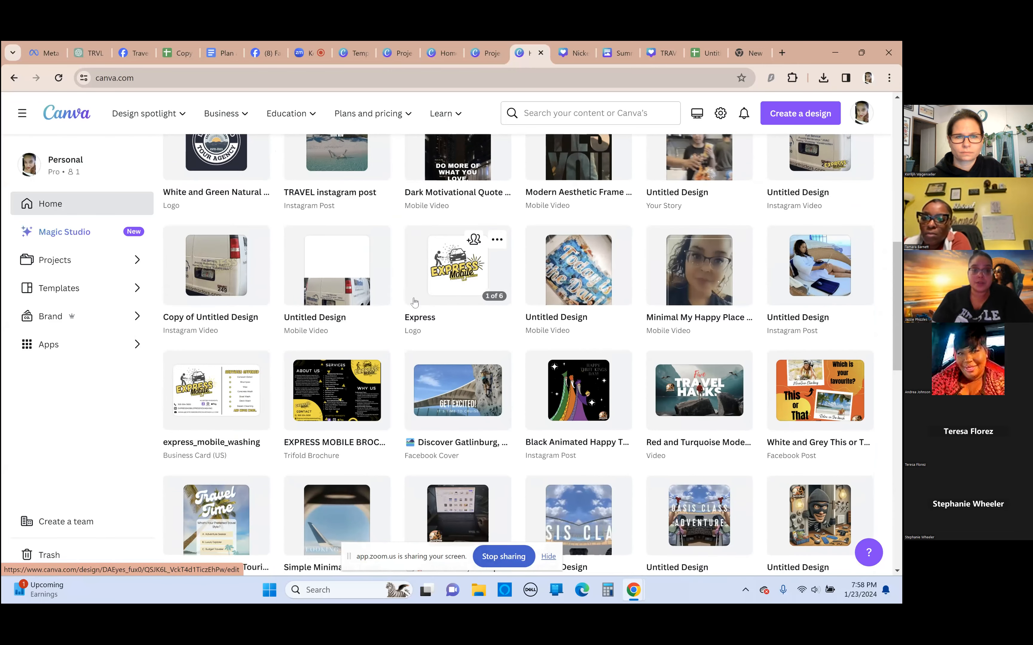
pyautogui.scroll(-1, 362, 341)
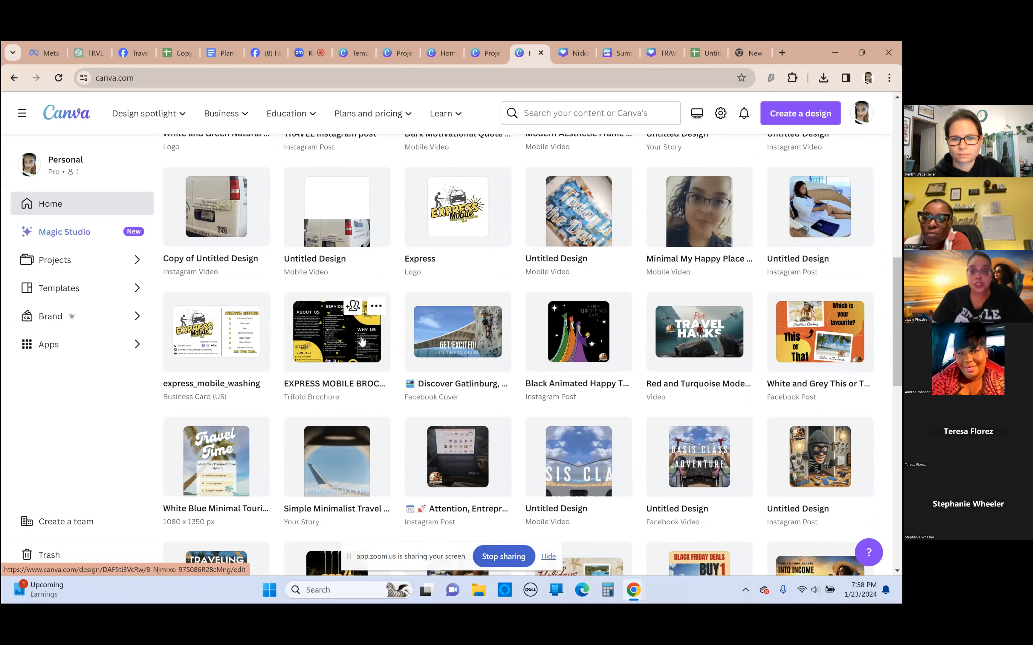
pyautogui.click(838, 341)
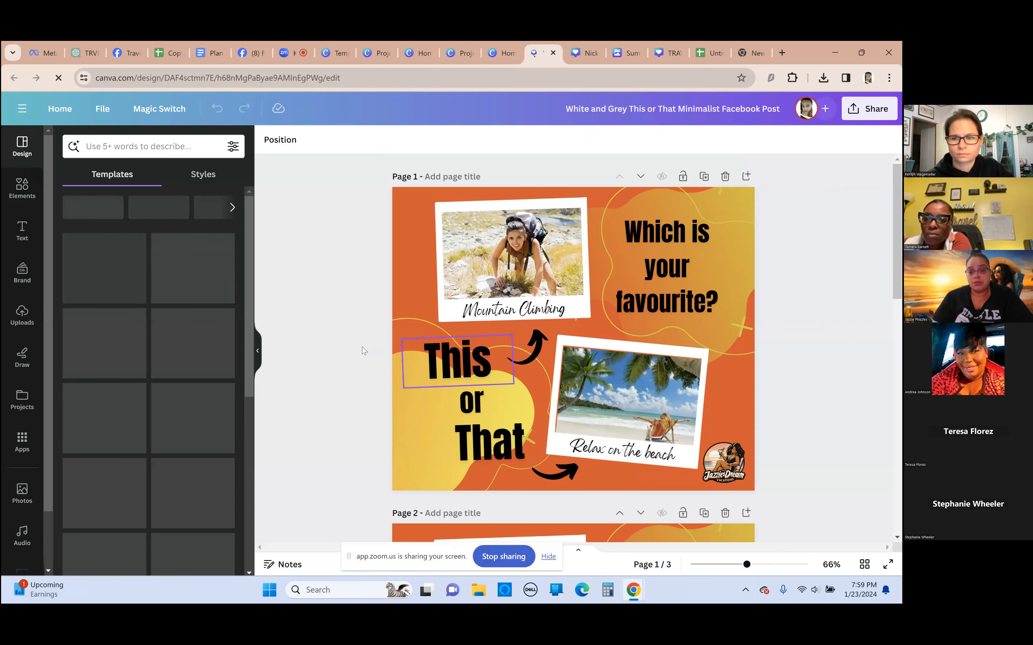
# Compare the This or That choices on pages 1 to 3 of the Facebook post
pyautogui.scroll(-7, 362, 347)
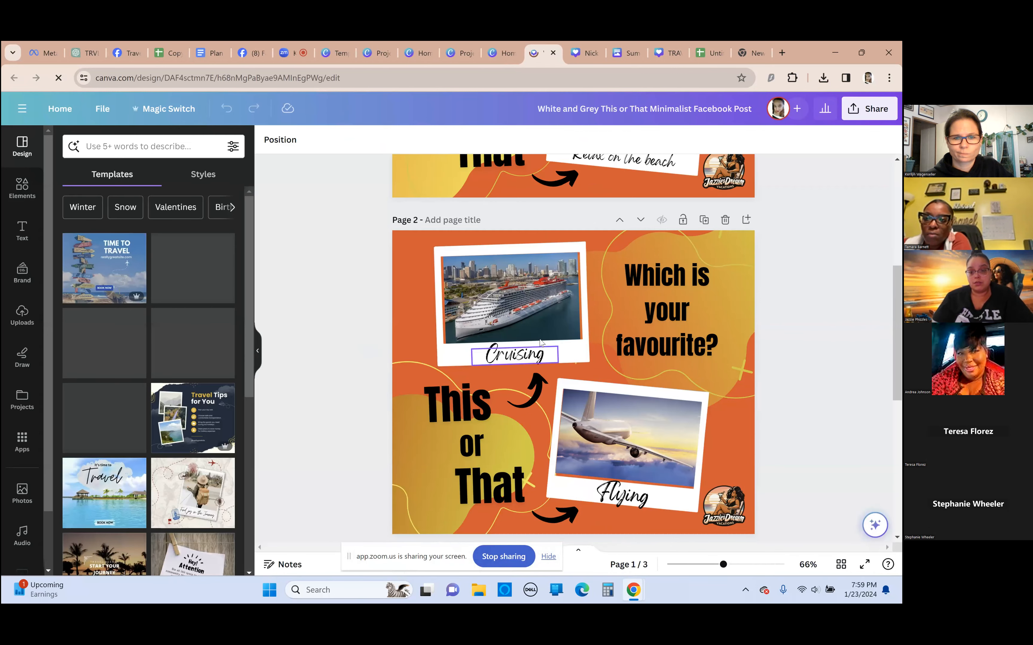
pyautogui.scroll(-5, 545, 339)
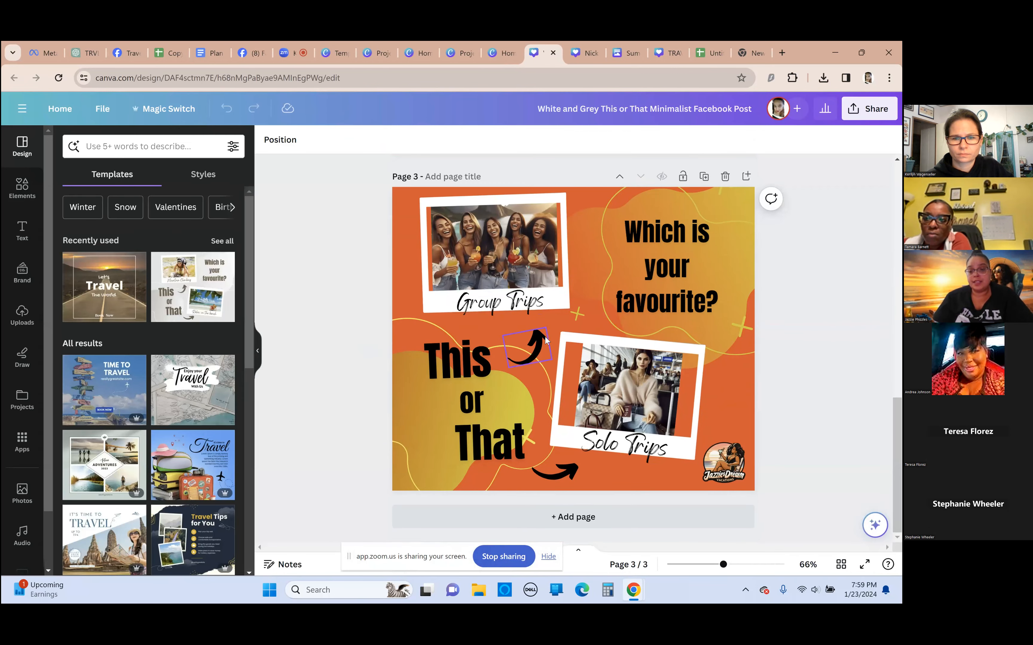
pyautogui.scroll(3, 384, 367)
pyautogui.scroll(-2, 387, 369)
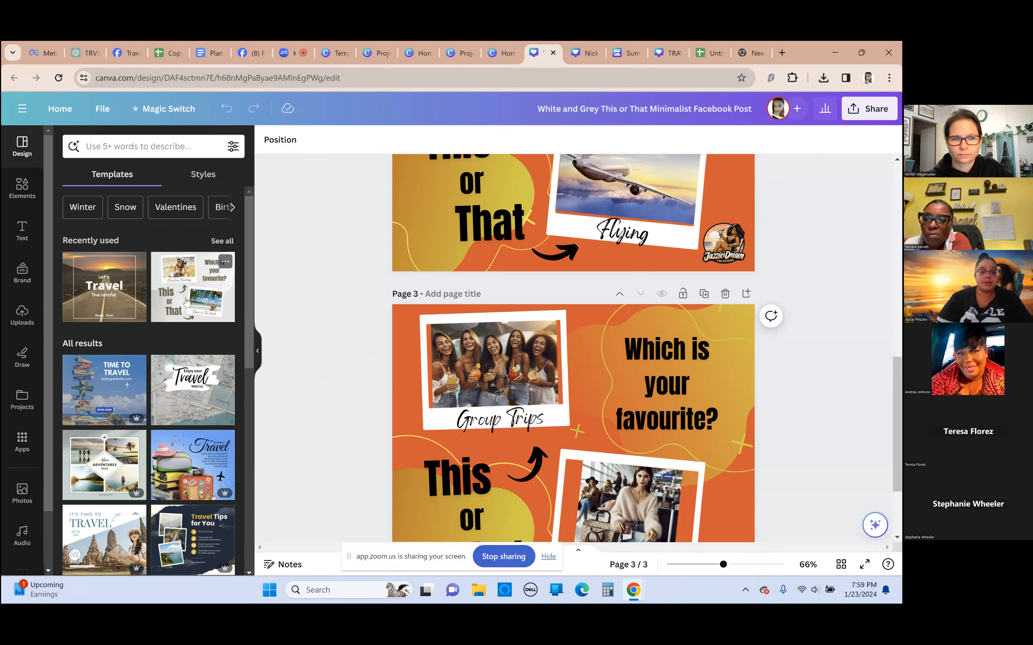
# View the details of the recently used This or That template without adding it, and select the Group Trips photo on page 3
pyautogui.click(162, 306)
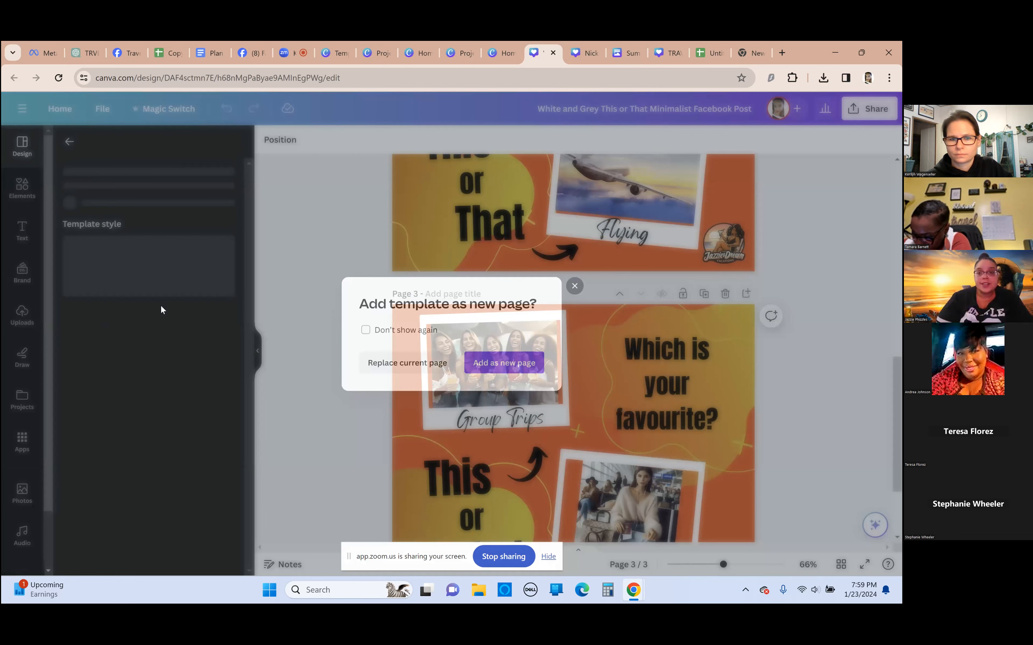
pyautogui.click(575, 286)
pyautogui.scroll(-3, 534, 299)
pyautogui.click(504, 256)
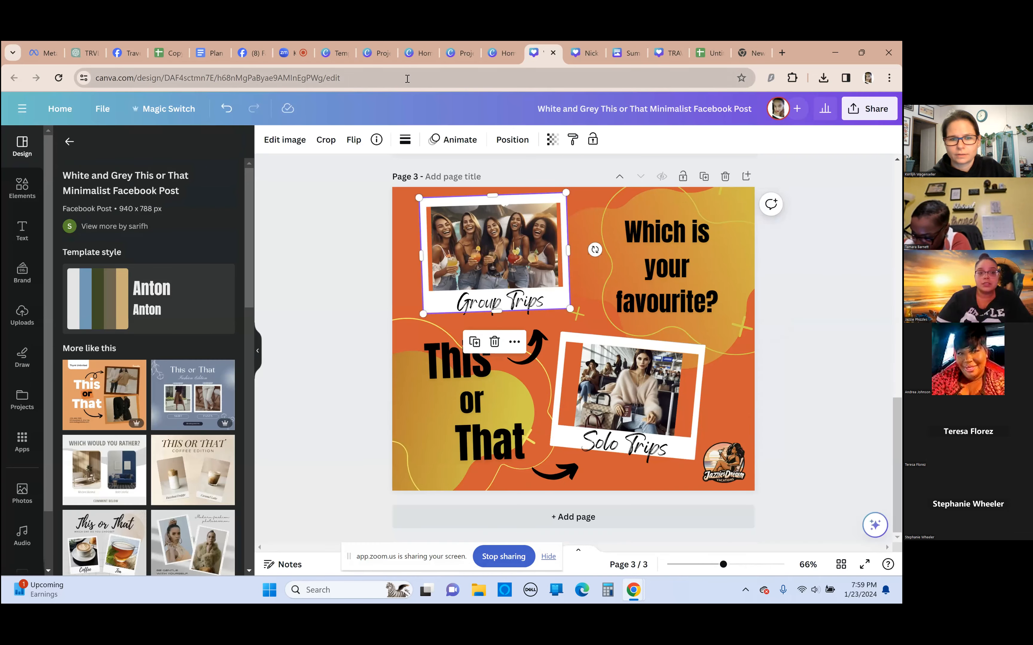
# Look at the points tracker and the travel tips document, and bring up the design templates in the TRAVEL instagram post
pyautogui.click(168, 52)
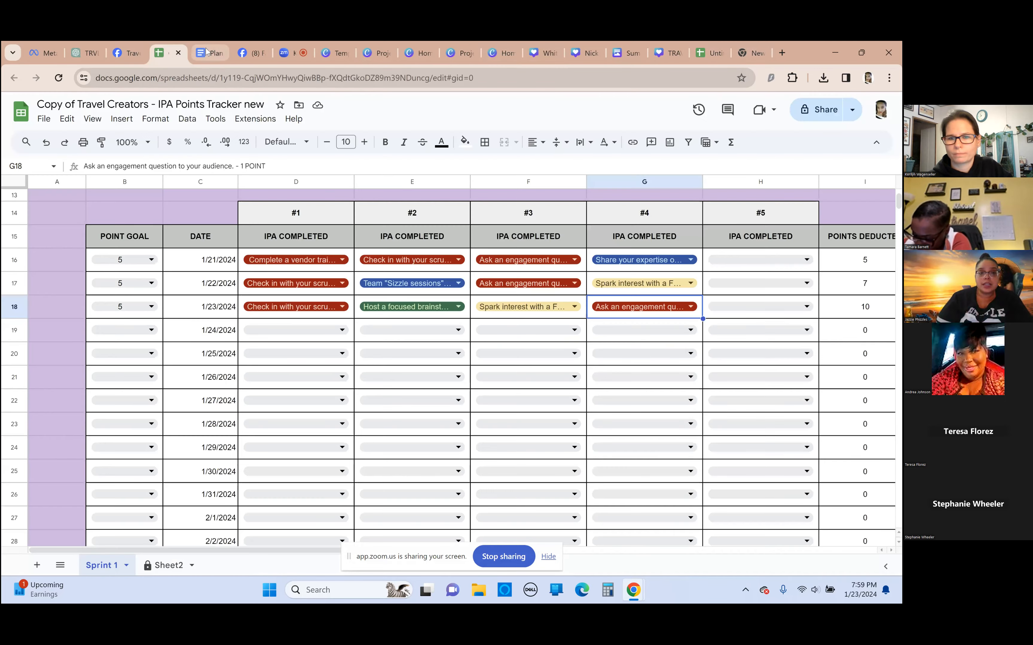
pyautogui.click(206, 52)
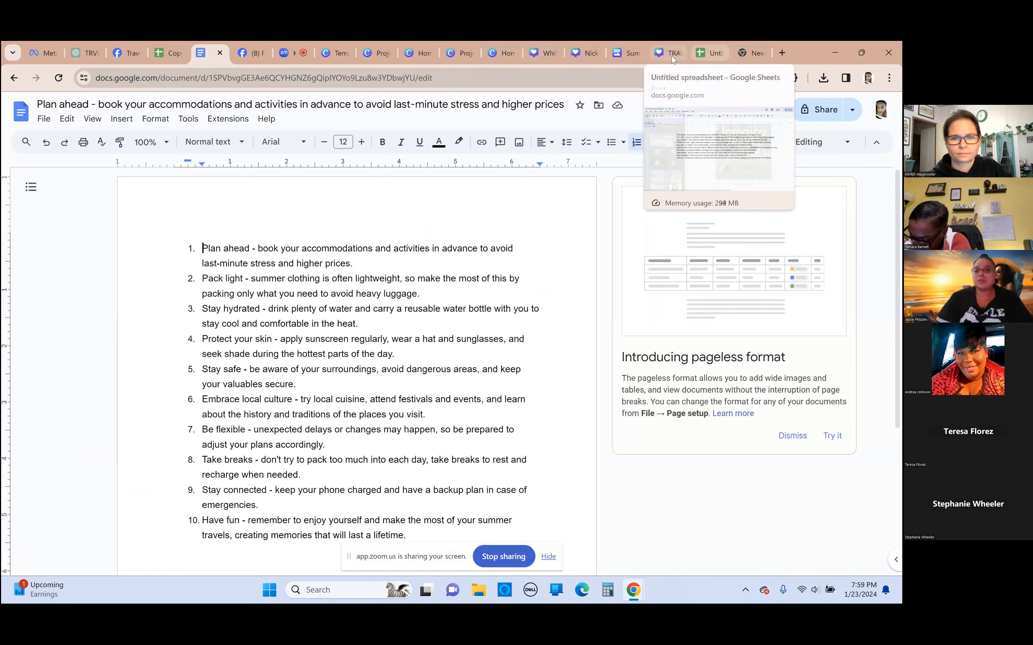
pyautogui.click(671, 57)
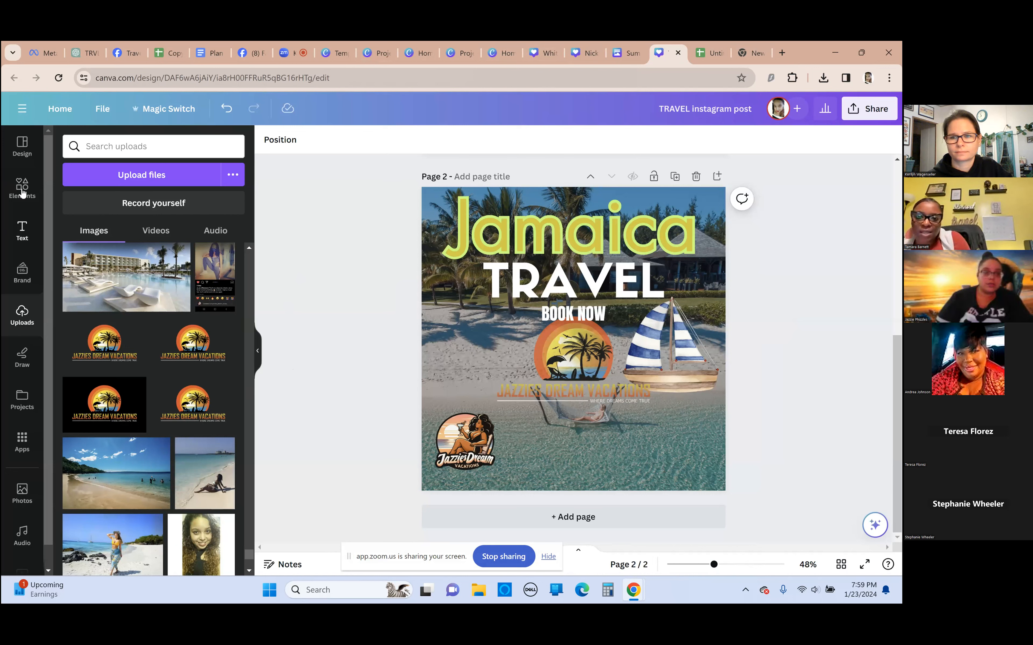
pyautogui.click(22, 146)
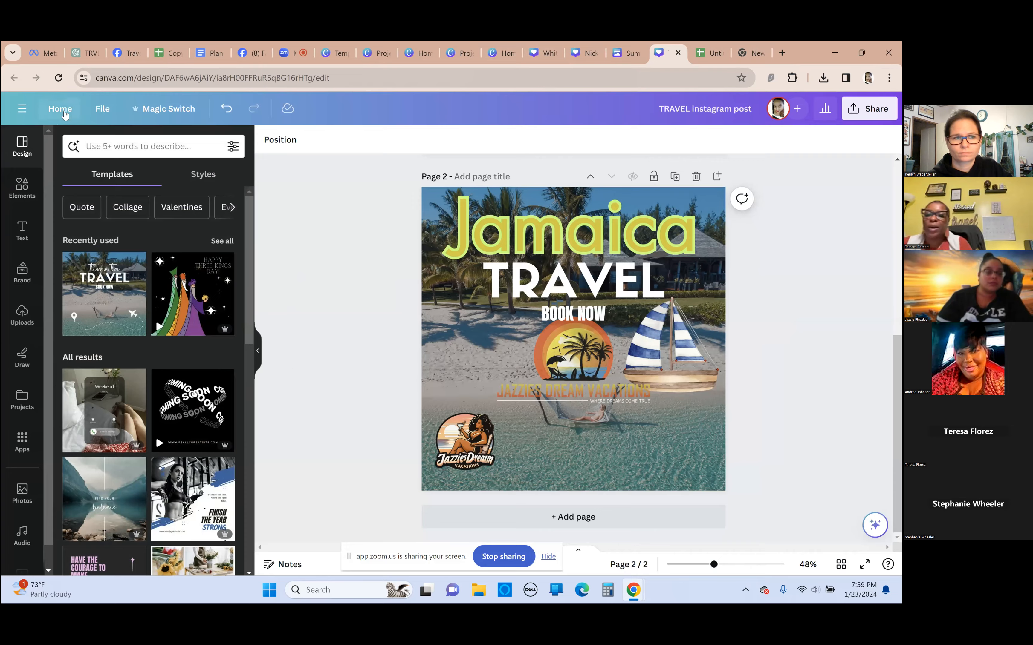
# Leave the TRAVEL instagram post for the Canva home page and switch to the already open projects list
pyautogui.click(60, 108)
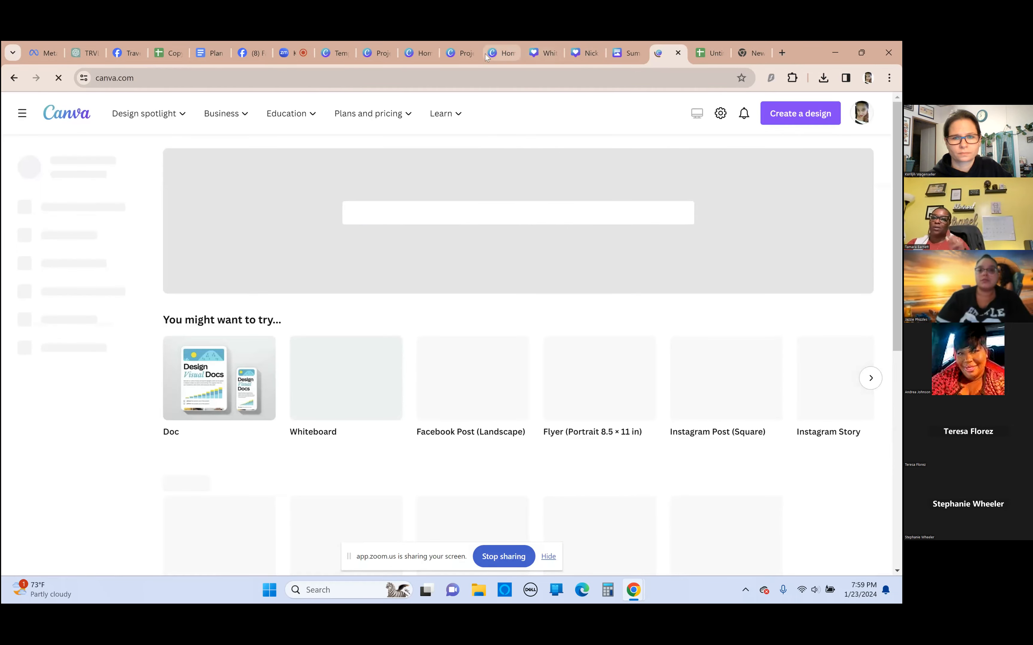
pyautogui.click(496, 53)
pyautogui.click(537, 54)
pyautogui.click(502, 54)
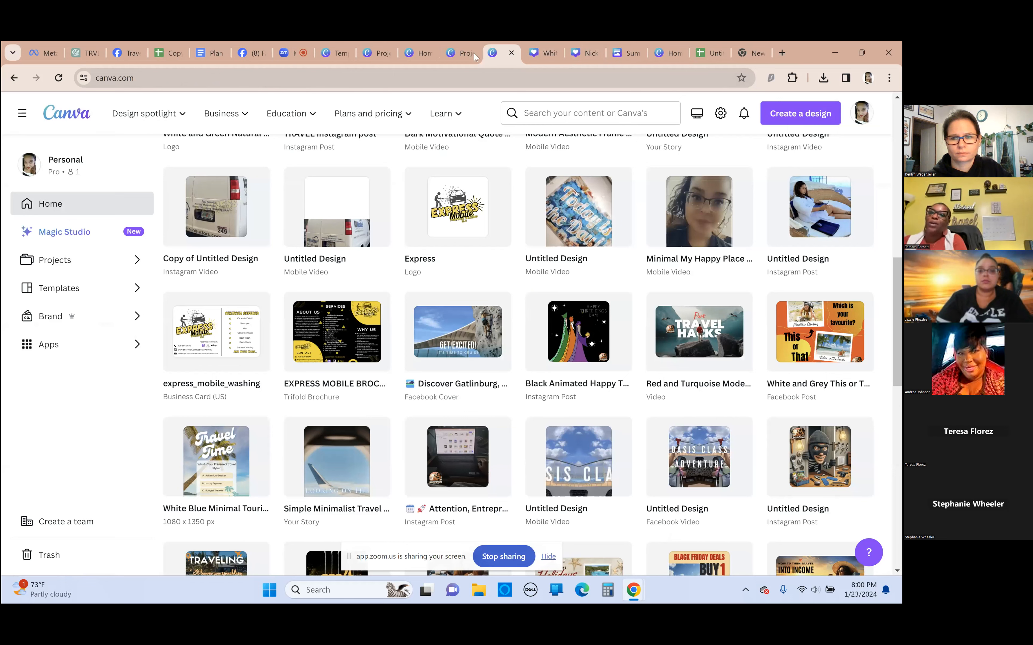
pyautogui.click(454, 56)
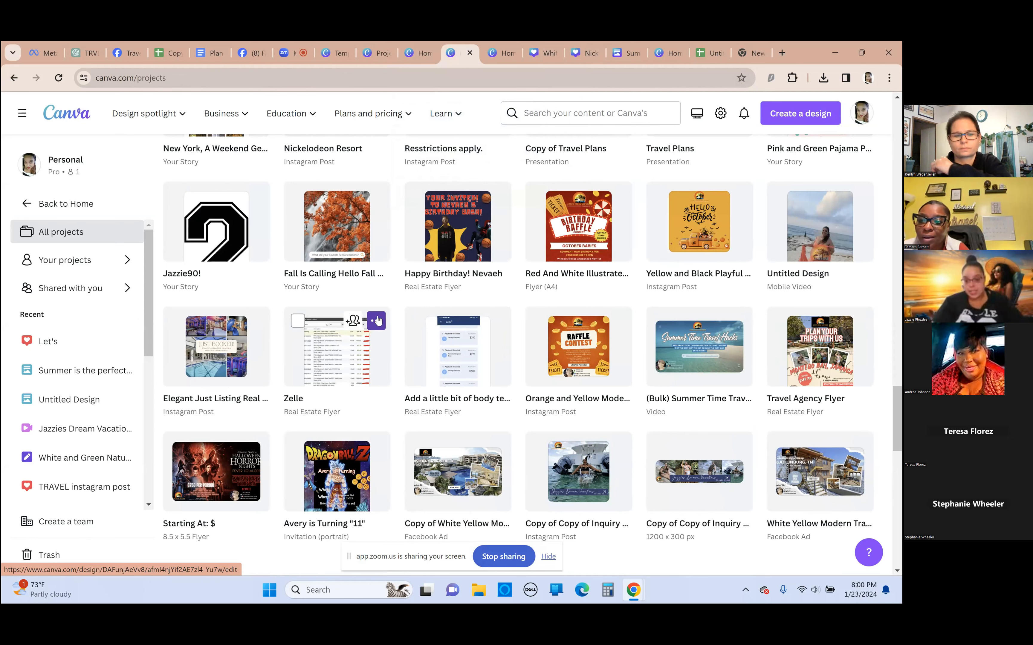
# Open the square "Copy of Copy of Inquiry Banner" Instagram post, shift its Jazzies Dream Vacations logo slightly lower, and return to the home page
pyautogui.click(569, 482)
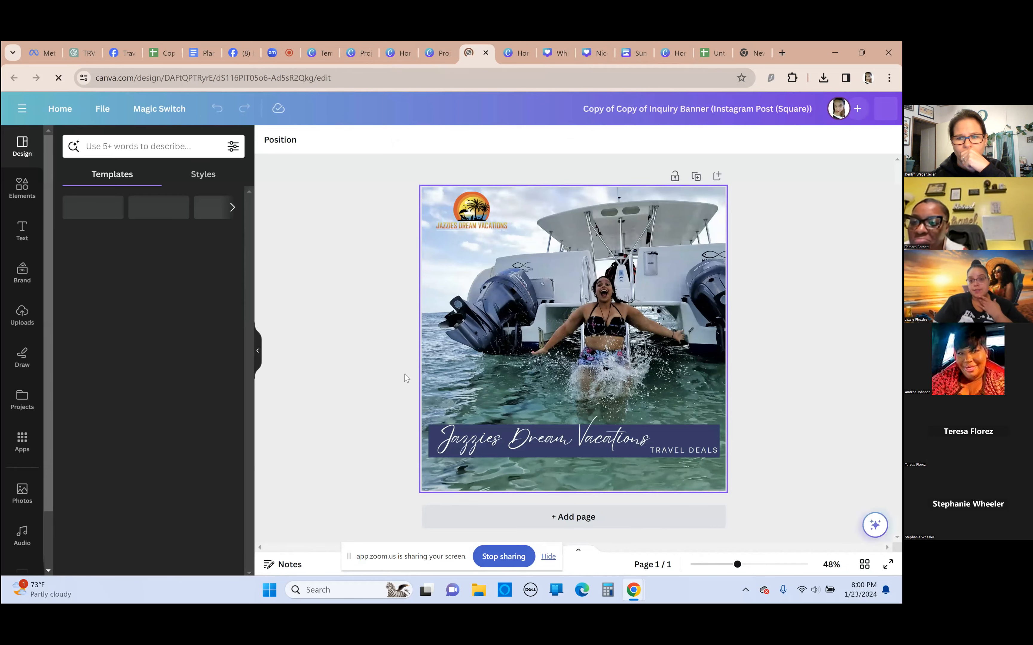
pyautogui.click(465, 212)
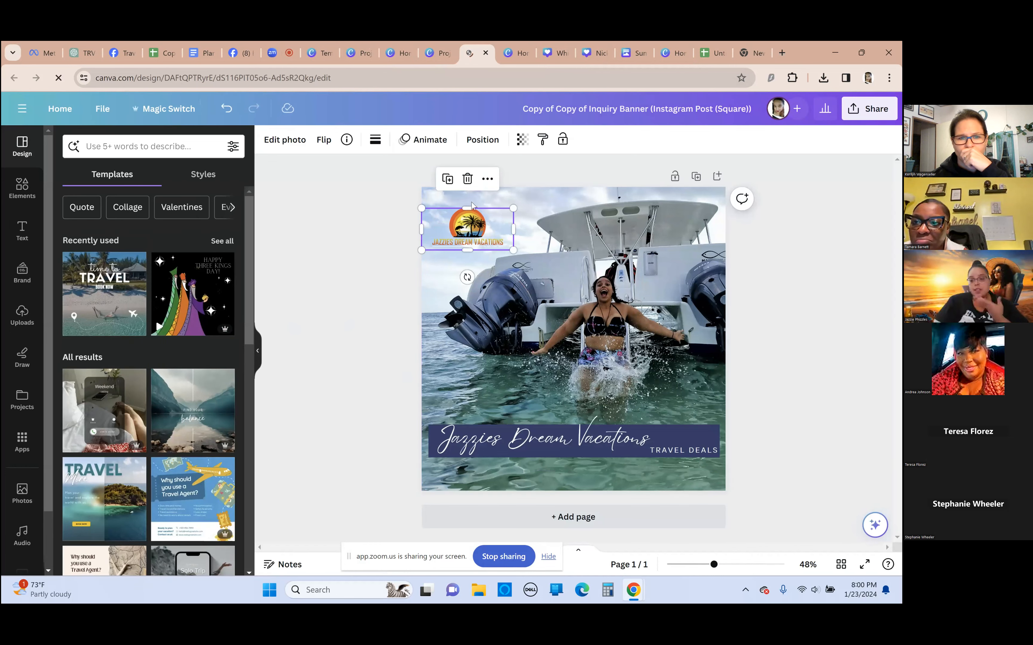
pyautogui.moveTo(471, 230); pyautogui.dragTo(471, 222)
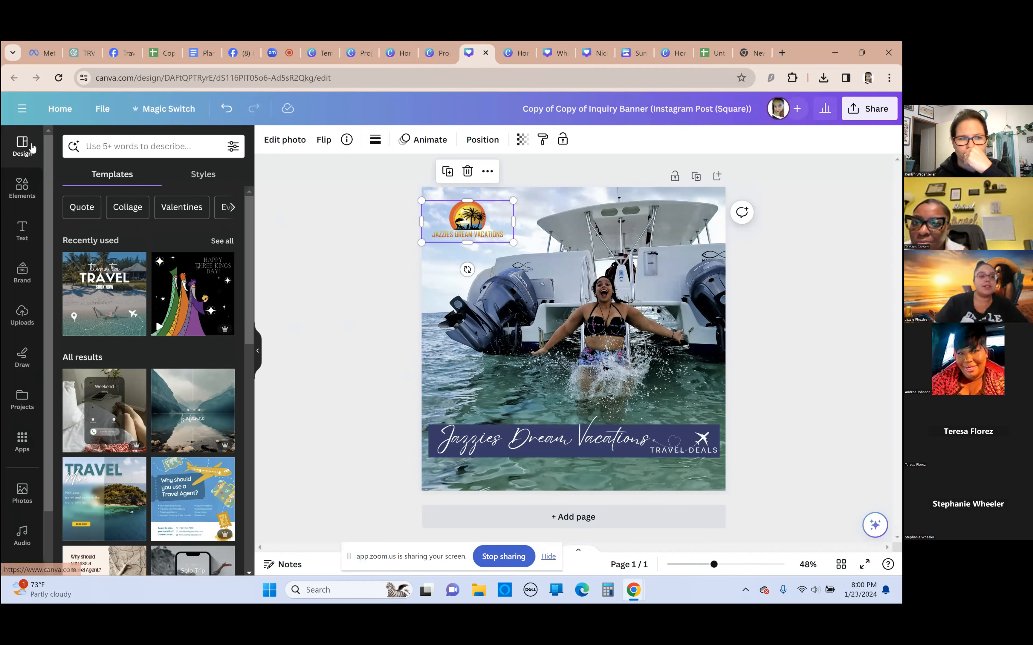
pyautogui.click(68, 108)
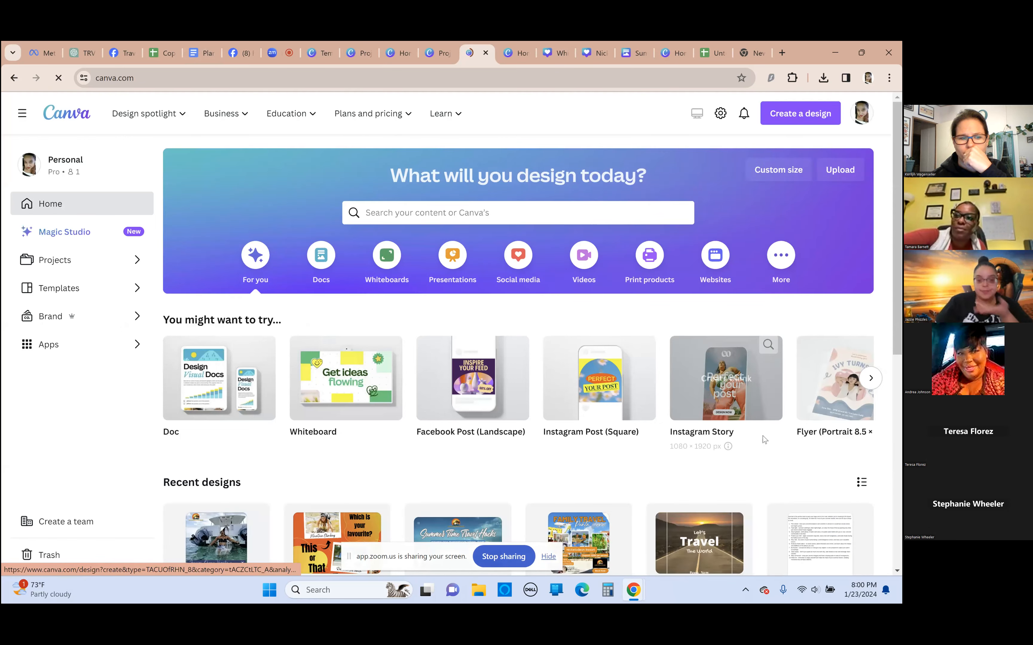
# Browse the recent designs on the home page for further examples of branded travel posts
pyautogui.scroll(-4, 764, 439)
pyautogui.scroll(-3, 539, 424)
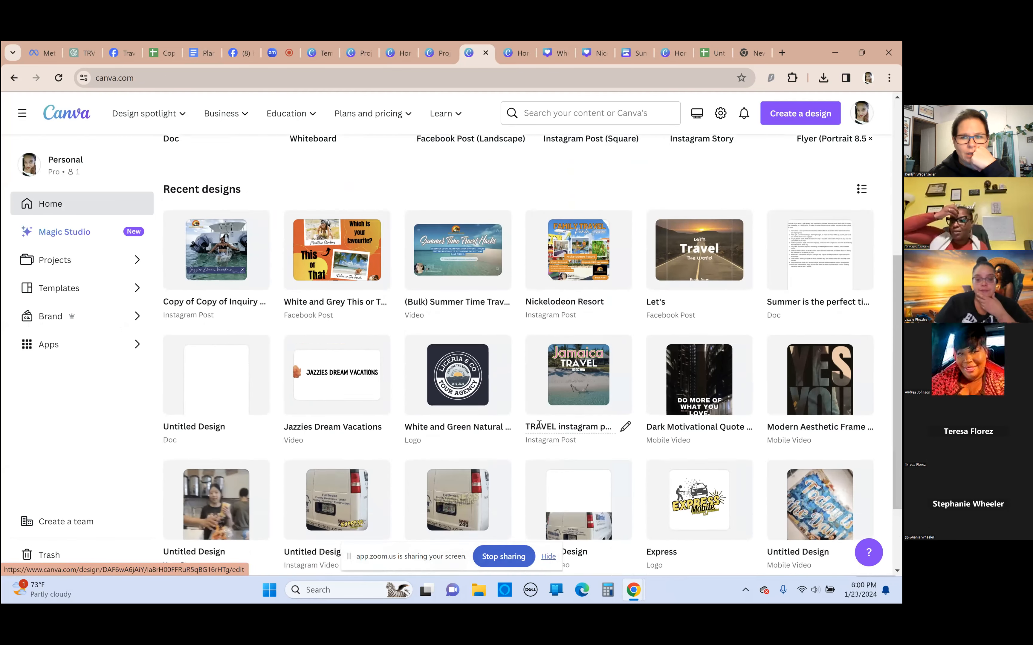
pyautogui.scroll(-4, 519, 433)
pyautogui.scroll(1, 520, 433)
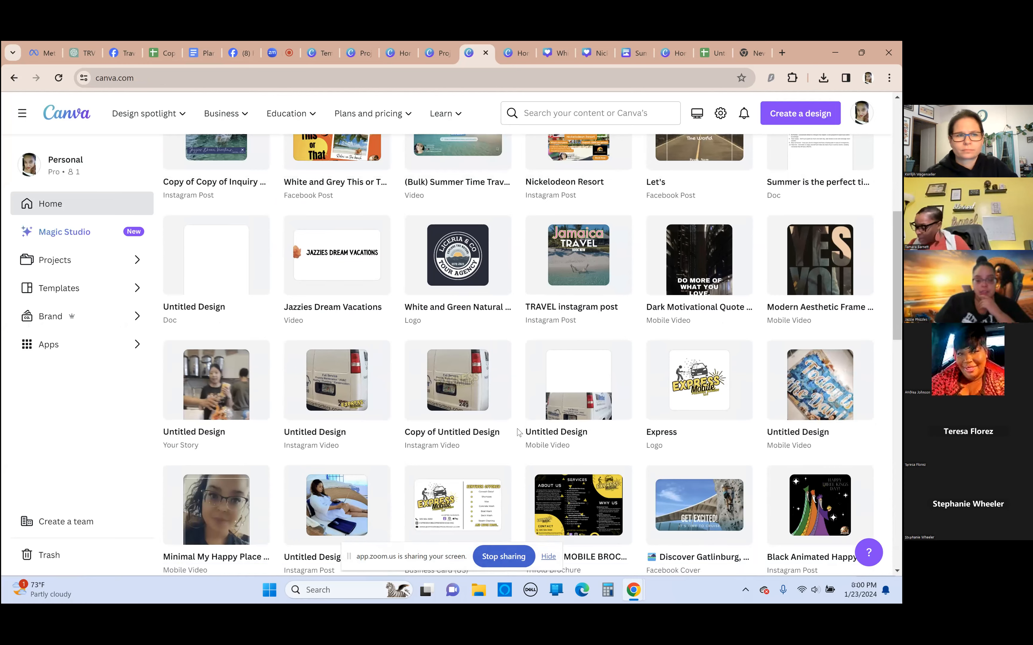
pyautogui.scroll(-5, 519, 432)
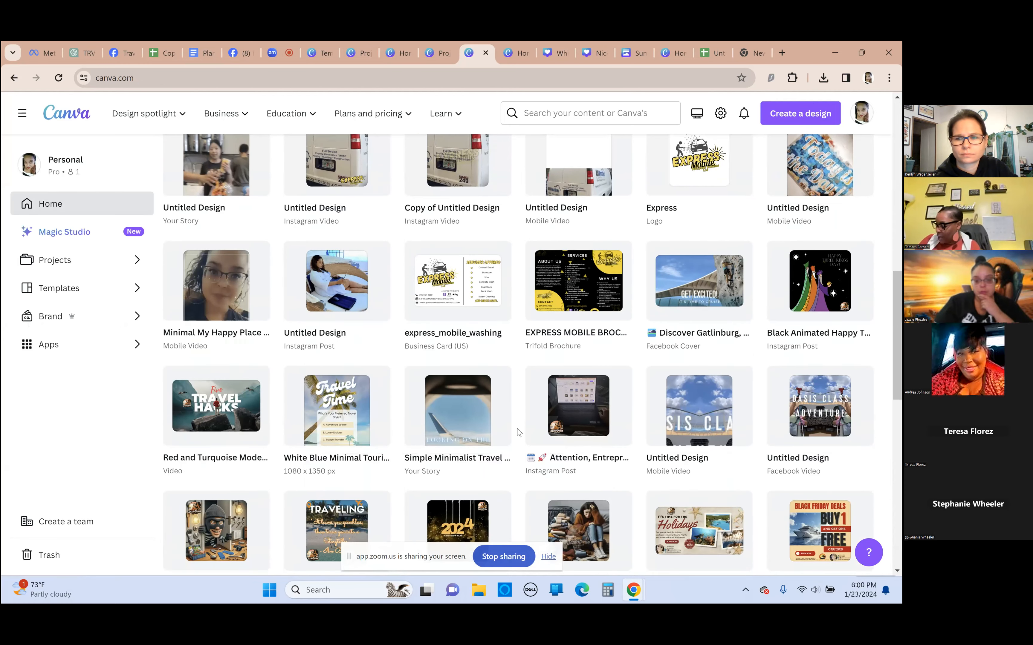
pyautogui.scroll(-3, 518, 428)
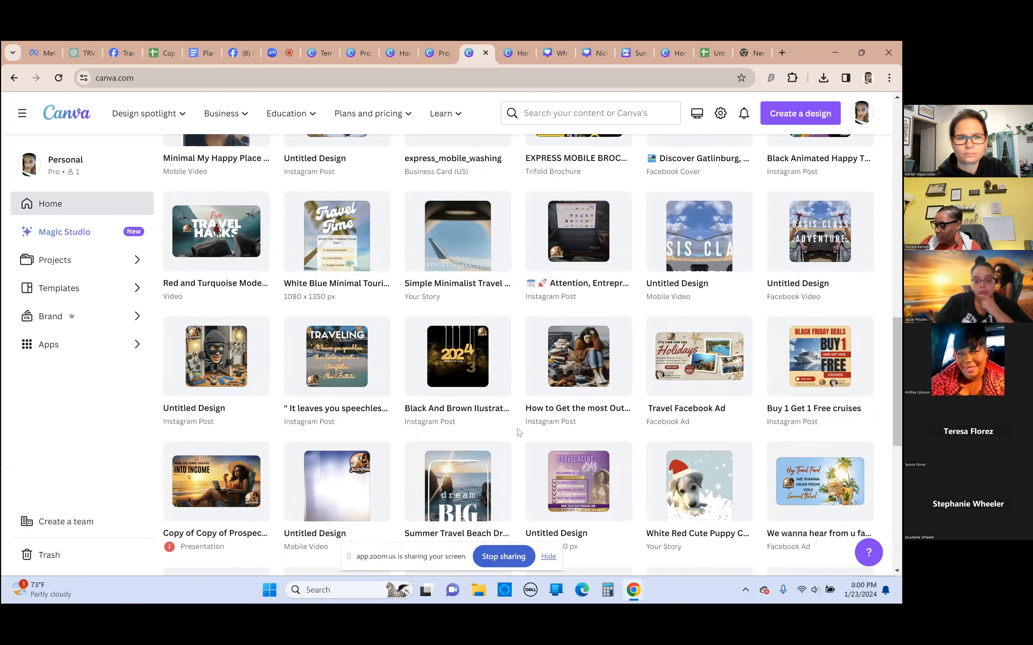
pyautogui.scroll(-2, 517, 428)
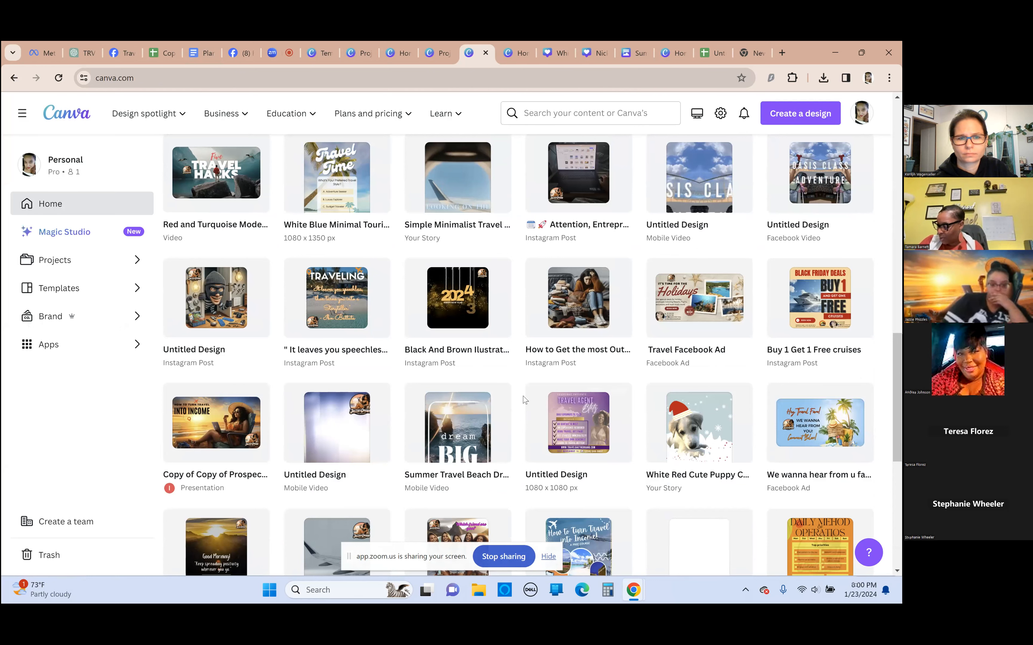
pyautogui.scroll(-4, 210, 521)
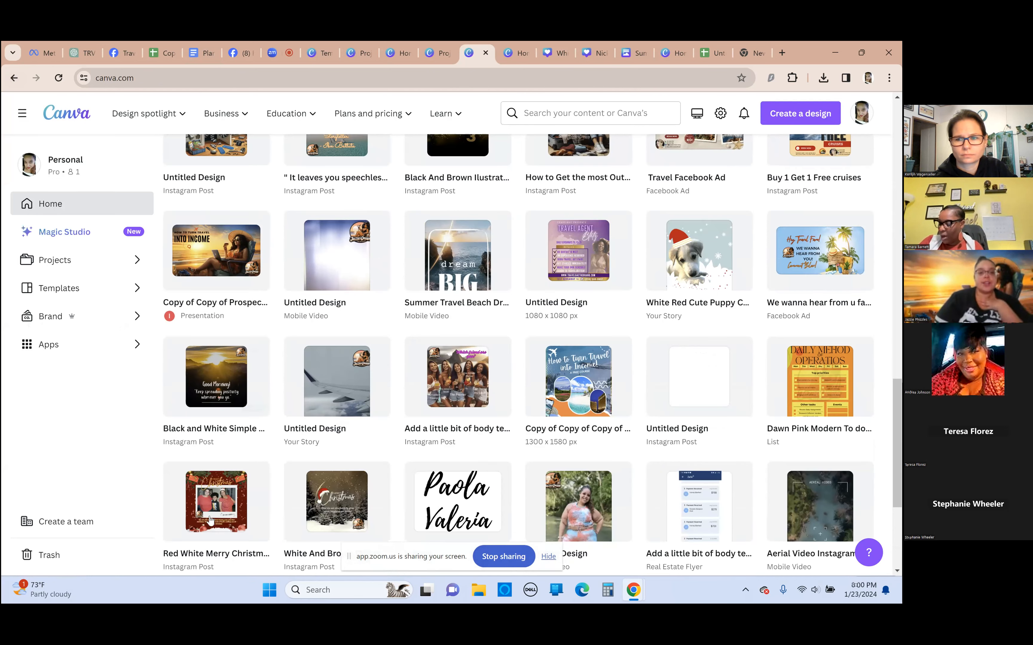
pyautogui.scroll(2, 210, 519)
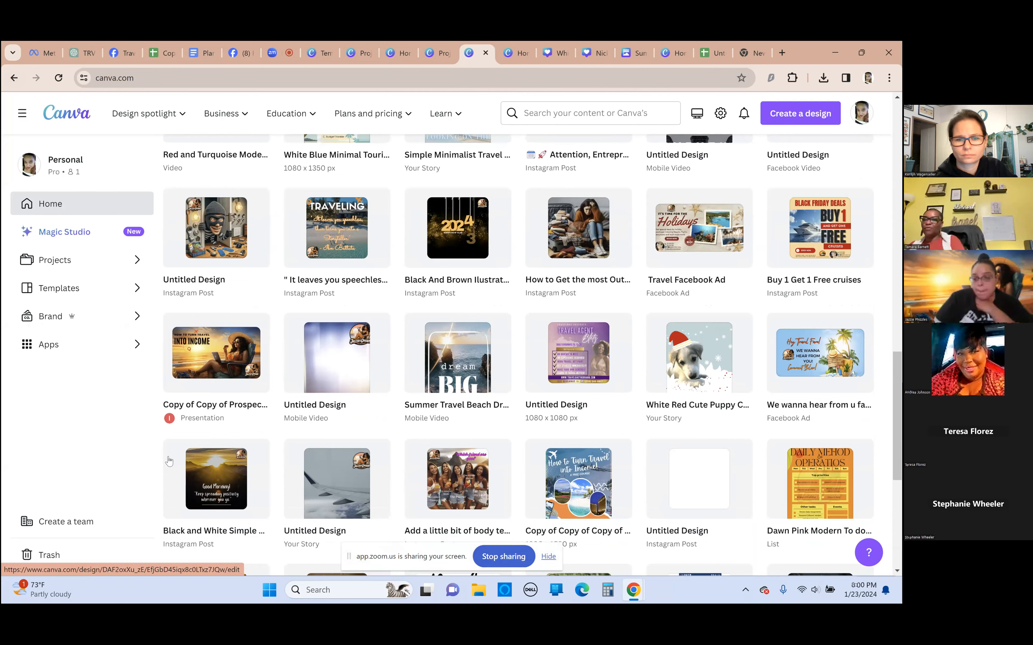
pyautogui.scroll(10, 184, 461)
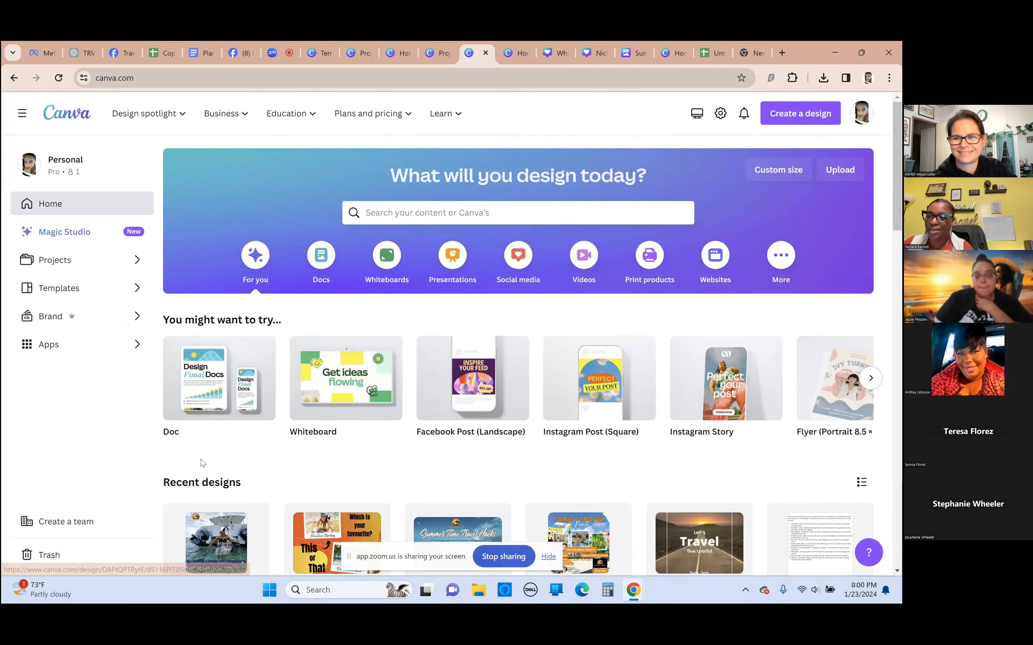
pyautogui.scroll(-4, 271, 424)
pyautogui.scroll(-1, 272, 424)
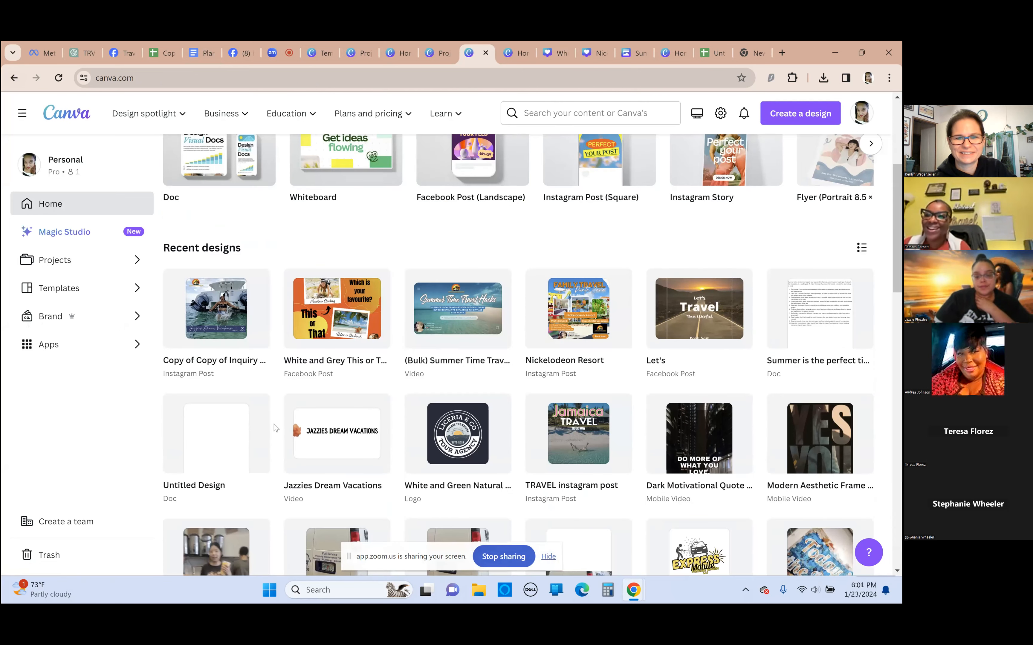